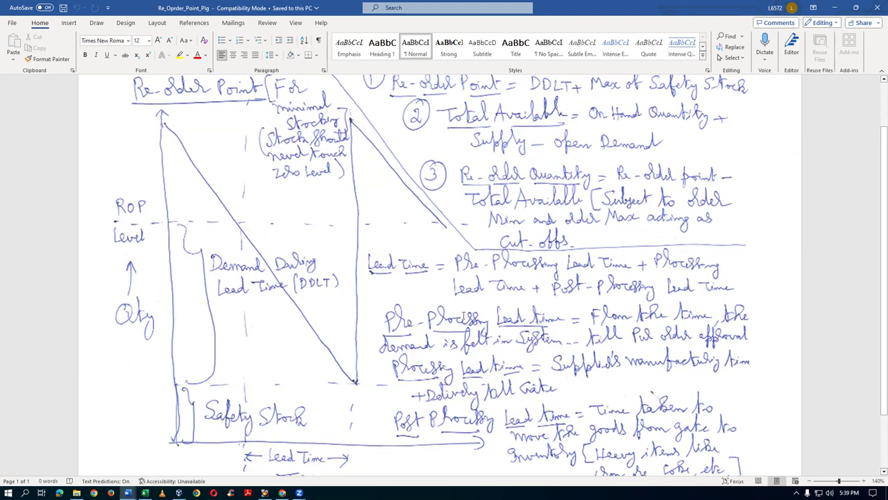
Review the handwritten Re-order Point diagram with its reorder quantity formulas and lead time definitions.
{"action": "scroll", "coordinate": [491, 306], "scroll_direction": "up", "scroll_amount": 1}
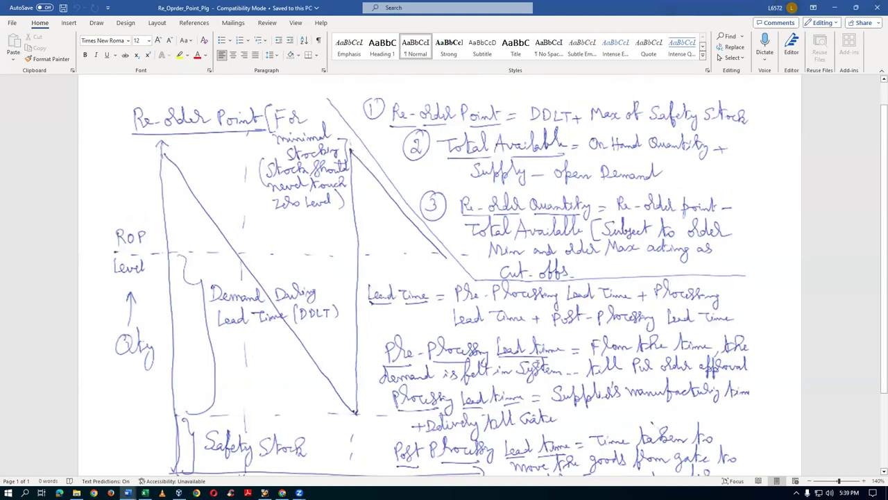
{"action": "left_click", "coordinate": [532, 345]}
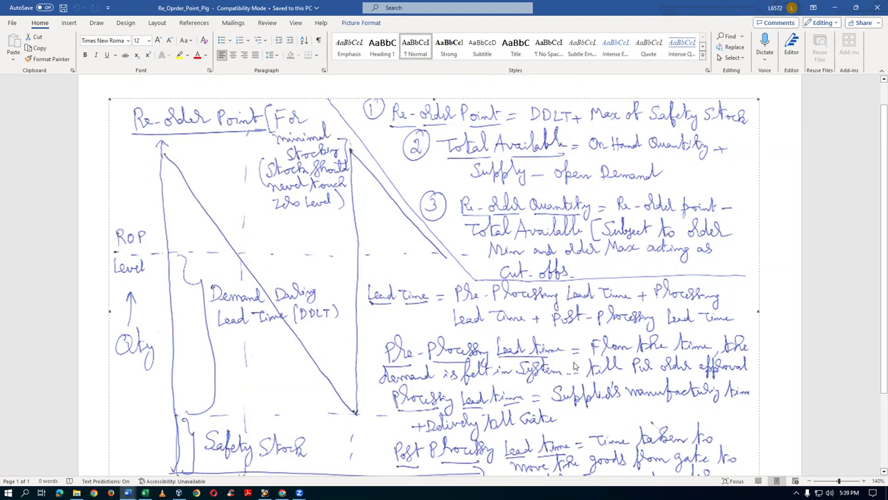
{"action": "scroll", "coordinate": [574, 366], "scroll_direction": "down", "scroll_amount": 3}
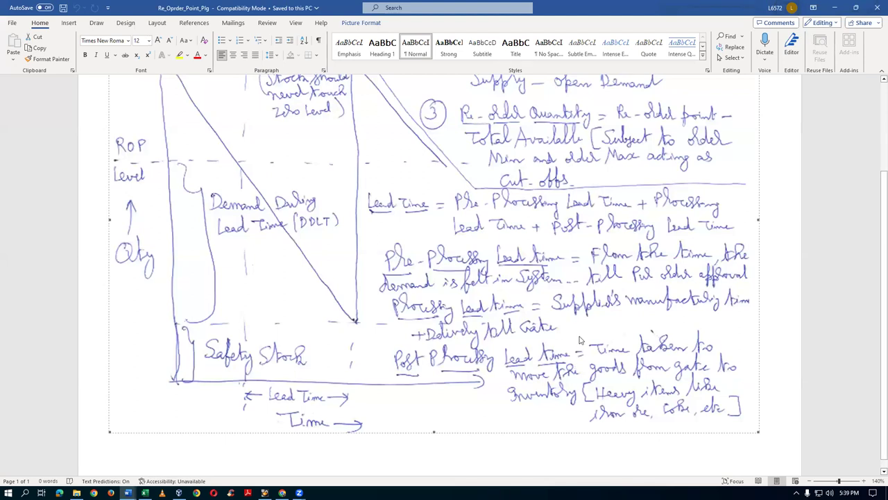
{"action": "scroll", "coordinate": [580, 340], "scroll_direction": "up", "scroll_amount": 4}
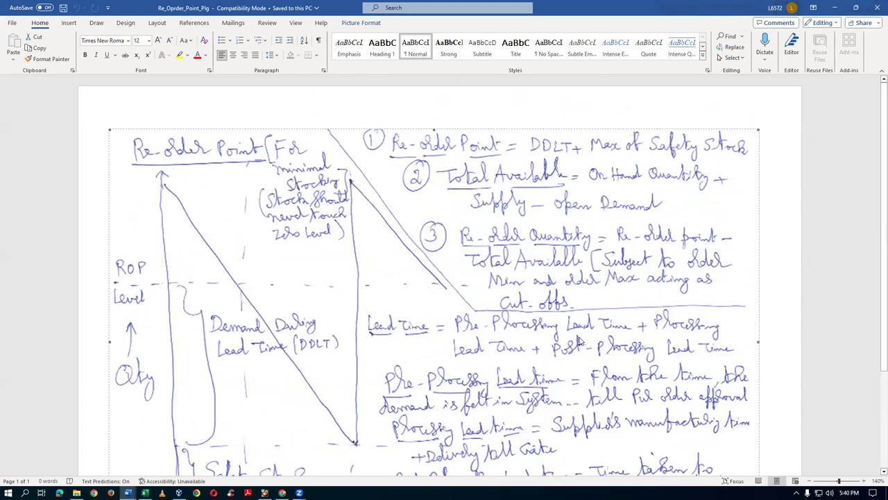
{"action": "left_click", "coordinate": [815, 184]}
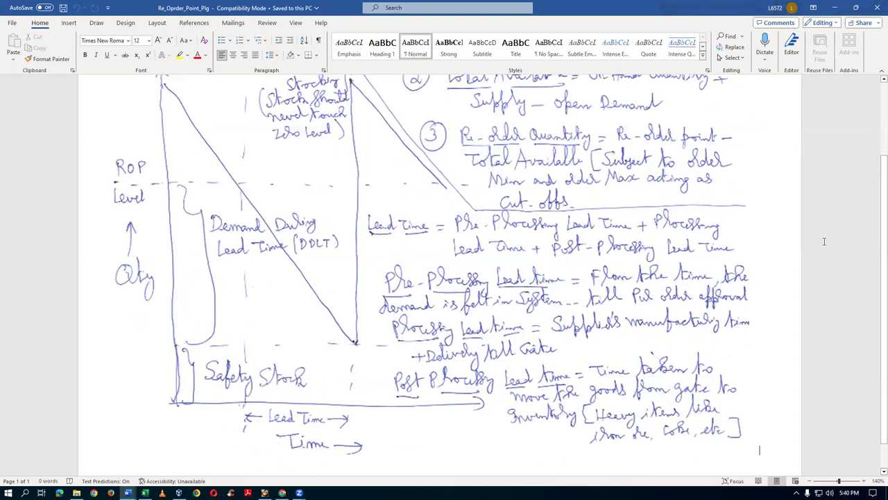
{"action": "scroll", "coordinate": [824, 241], "scroll_direction": "up", "scroll_amount": 3}
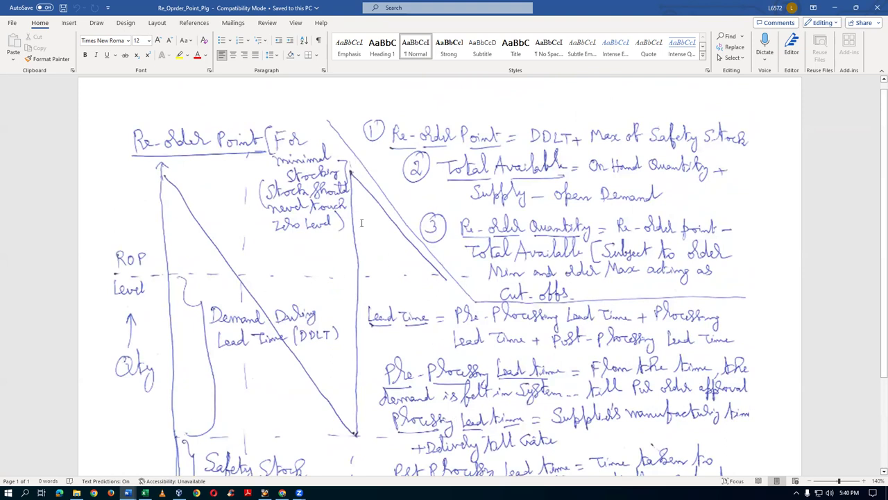
{"action": "left_click", "coordinate": [746, 254]}
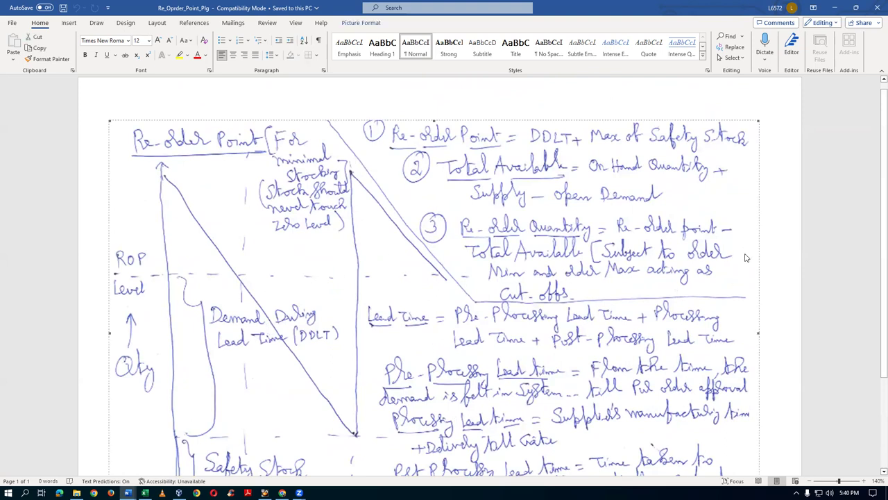
{"action": "left_click", "coordinate": [788, 254]}
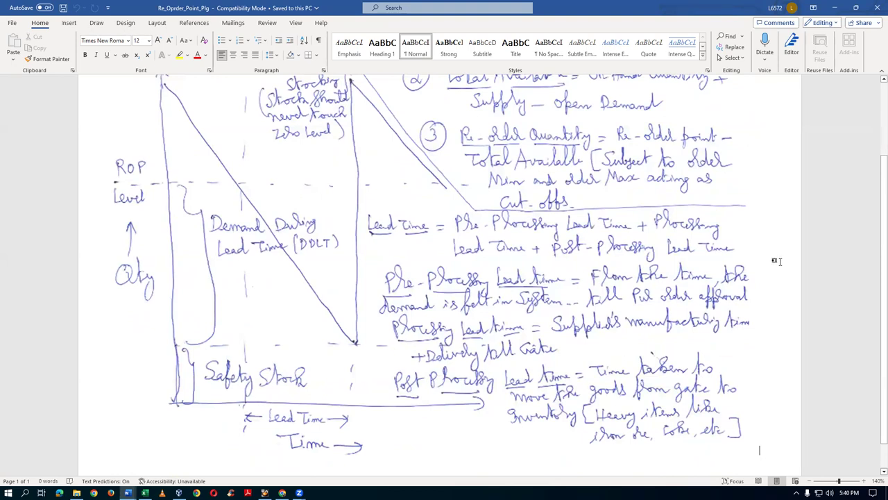
{"action": "scroll", "coordinate": [784, 261], "scroll_direction": "up", "scroll_amount": 1}
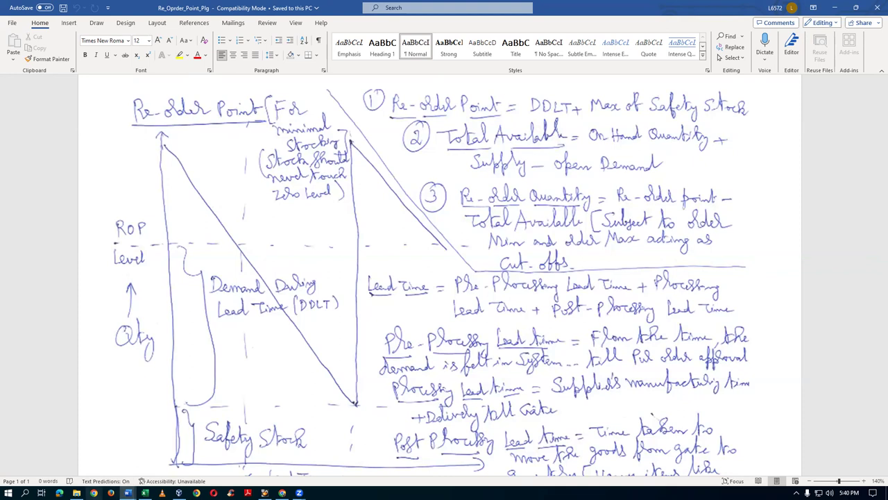
{"action": "left_click", "coordinate": [111, 493]}
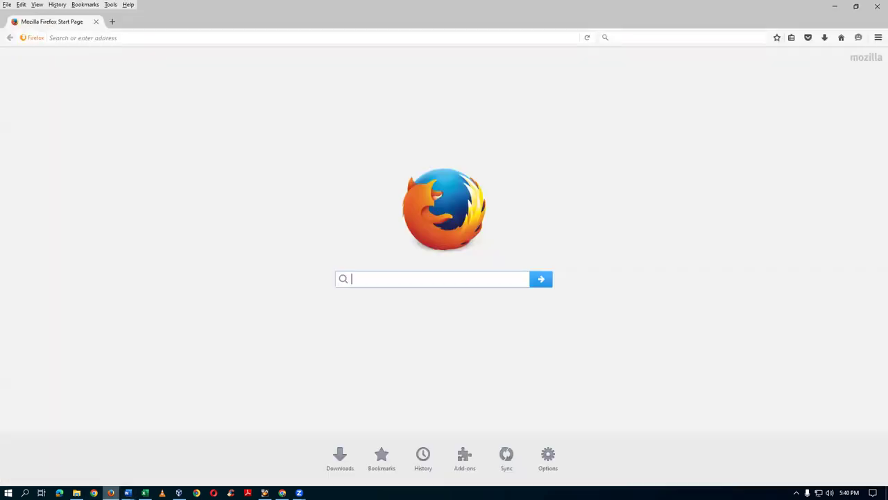
{"action": "left_click", "coordinate": [118, 37]}
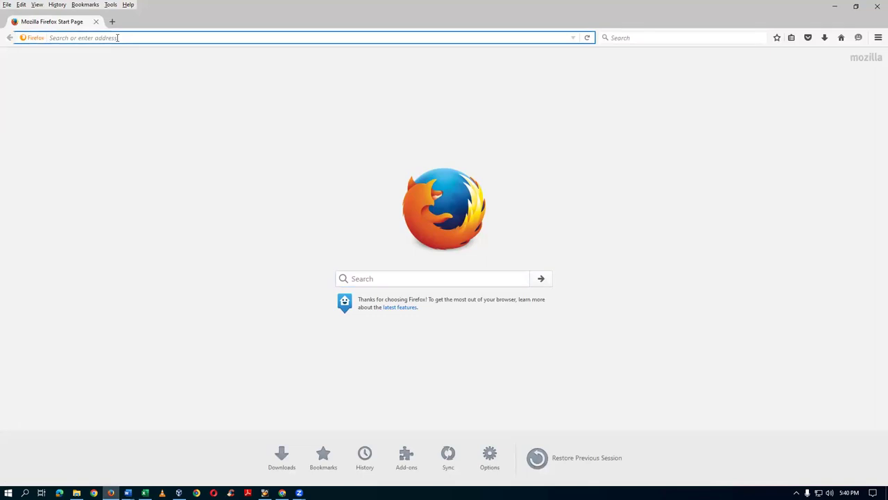
{"action": "type", "text": "http:"}
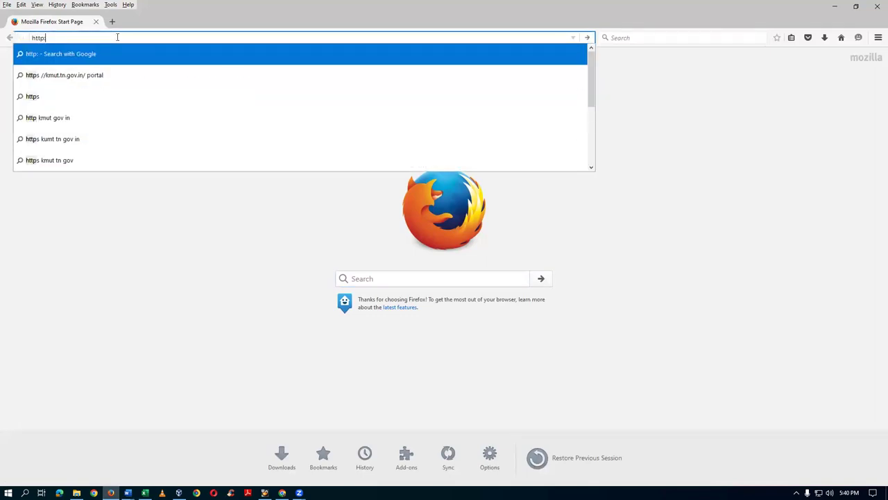
{"action": "type", "text": "//apps.e"}
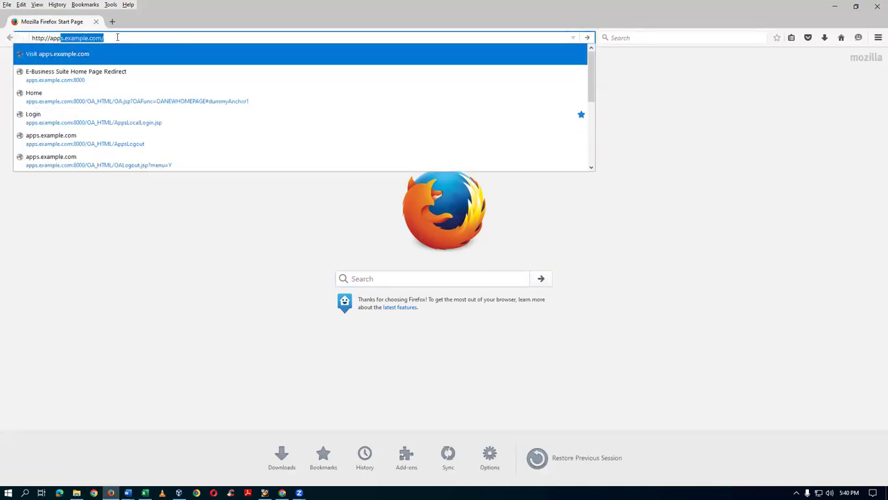
{"action": "type", "text": "xample.com/:800"}
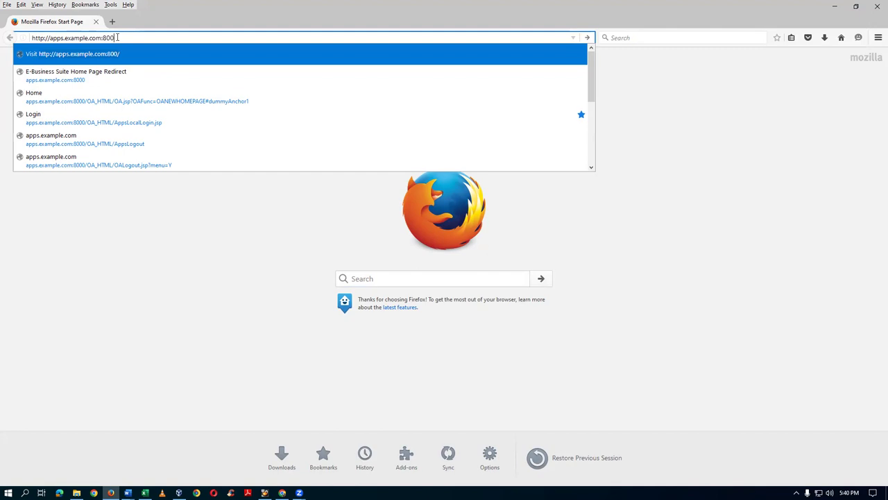
{"action": "type", "text": "0"}
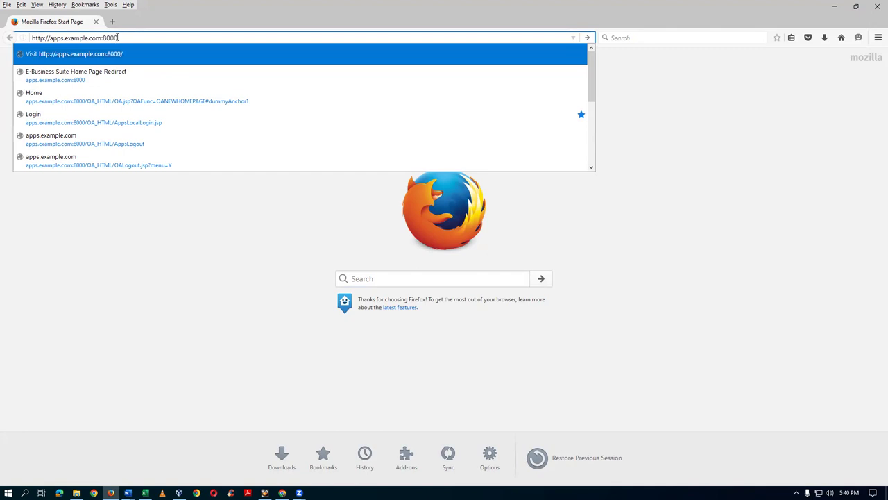
{"action": "key", "text": "Return"}
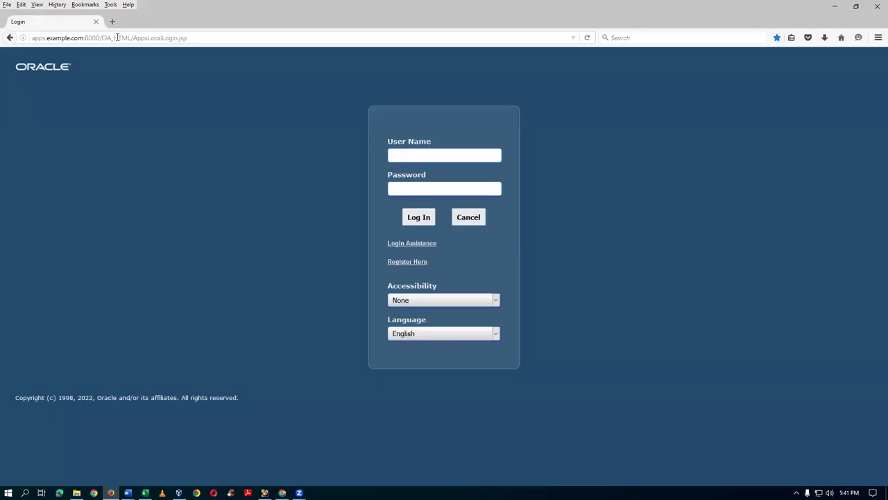
Log in as operations with the account password.
{"action": "type", "text": "operations••••••••••"}
{"action": "left_click", "coordinate": [410, 223]}
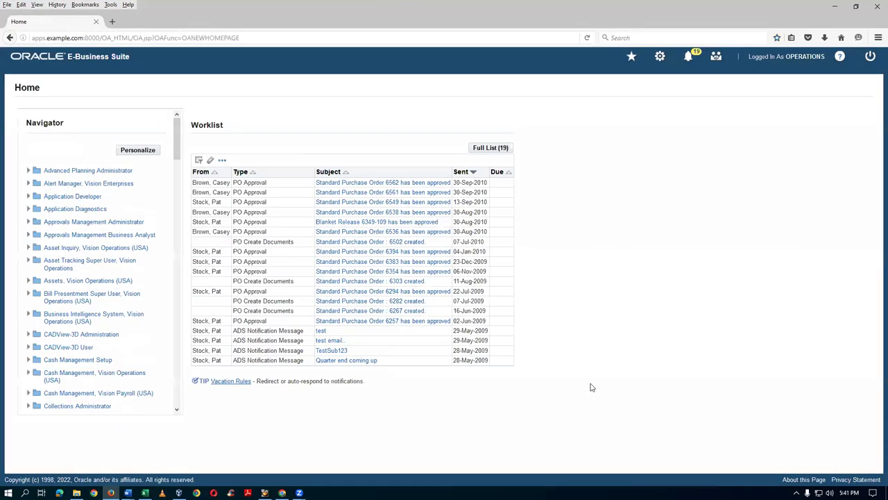
Launch Oracle Applications through the Payables Invoices favorite using Java Web Start Launcher, and close the Invoice Workbench.
{"action": "left_click", "coordinate": [632, 57]}
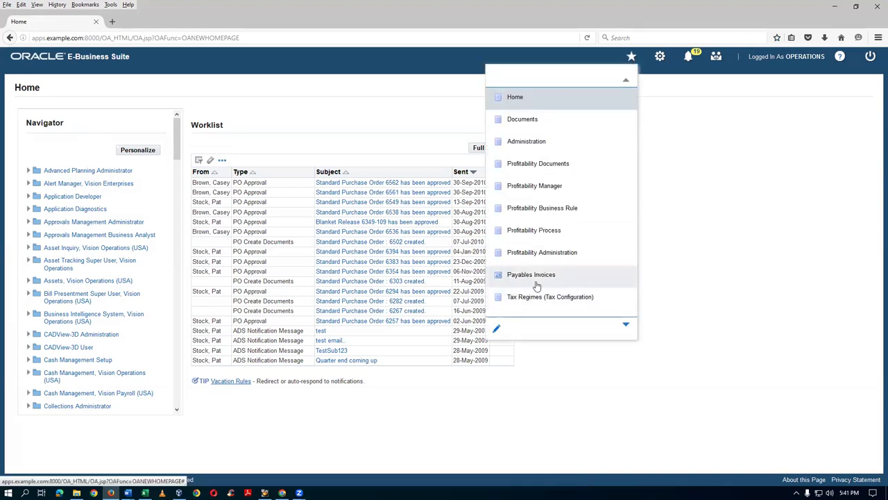
{"action": "left_click", "coordinate": [536, 283]}
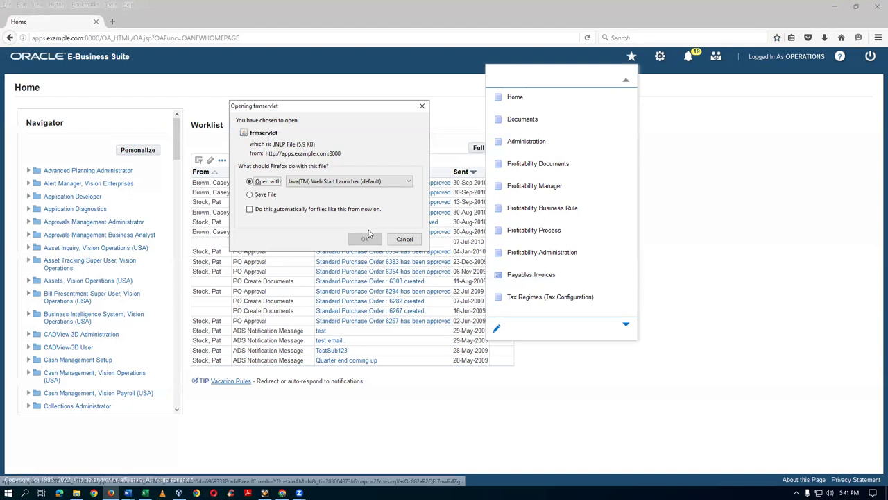
{"action": "left_click", "coordinate": [368, 236]}
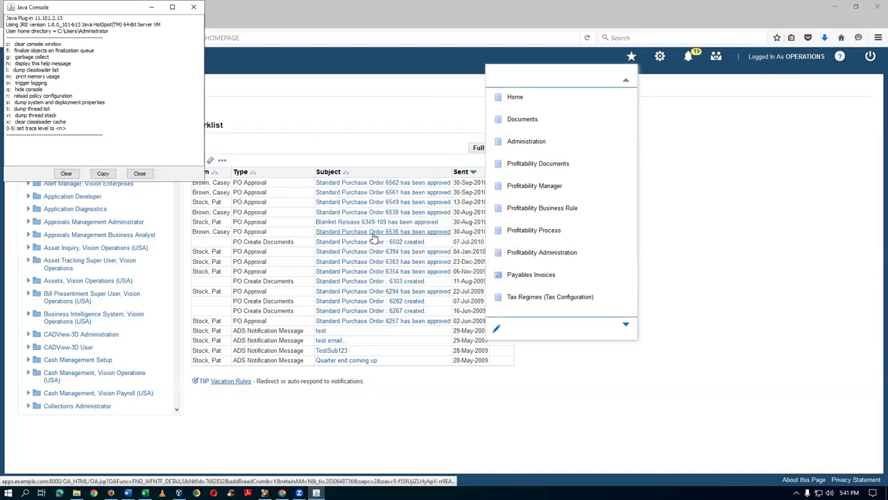
{"action": "left_click", "coordinate": [371, 296]}
{"action": "left_click", "coordinate": [508, 296]}
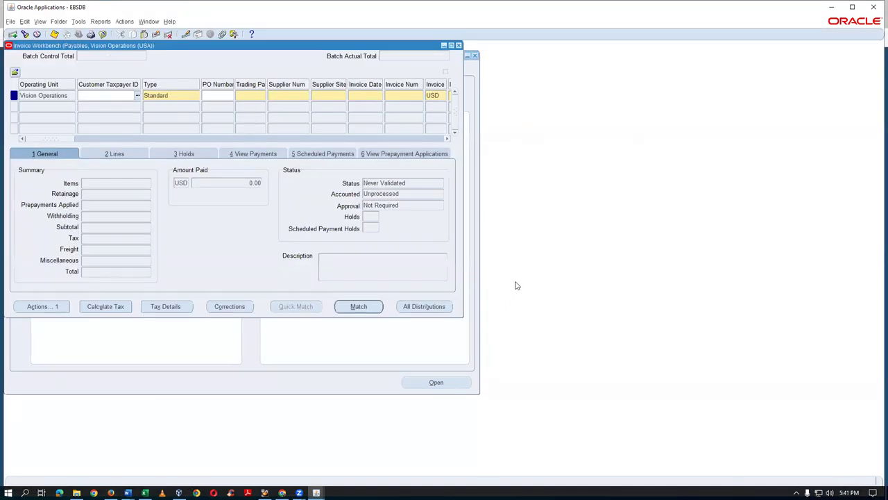
{"action": "left_click", "coordinate": [458, 45]}
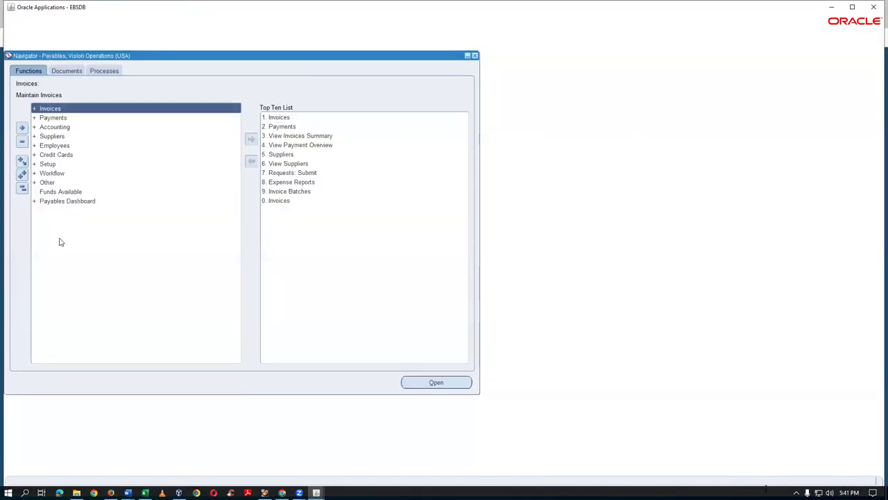
Switch the responsibility to Inventory, Vision Operations (USA), filtering the responsibilities by i%.
{"action": "left_click", "coordinate": [87, 194]}
{"action": "key", "text": "alt+f"}
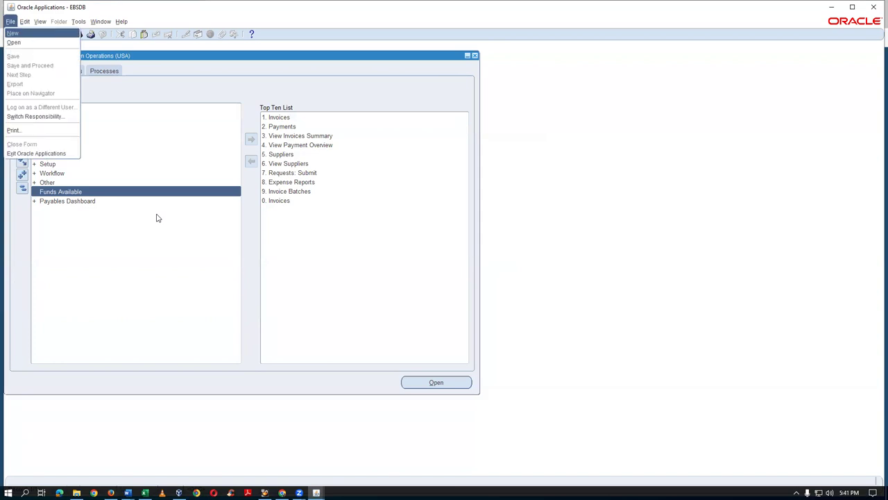
{"action": "type", "text": "w"}
{"action": "type", "text": "i%"}
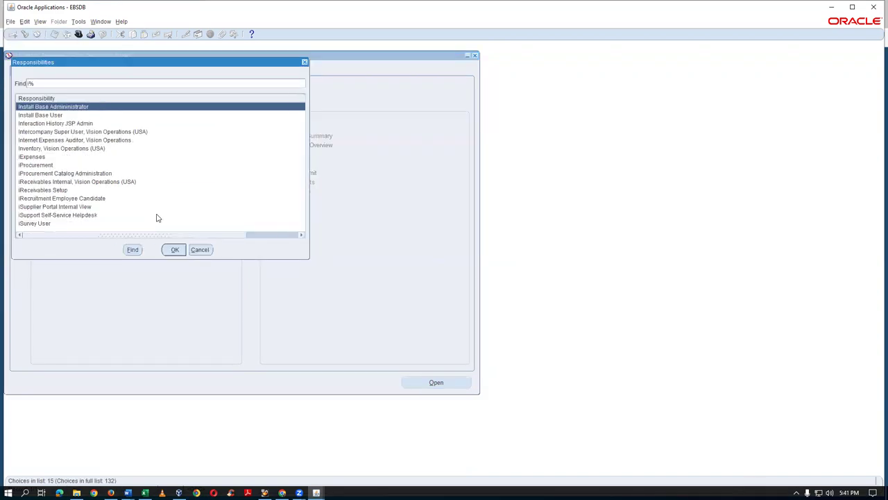
{"action": "key", "text": "End"}
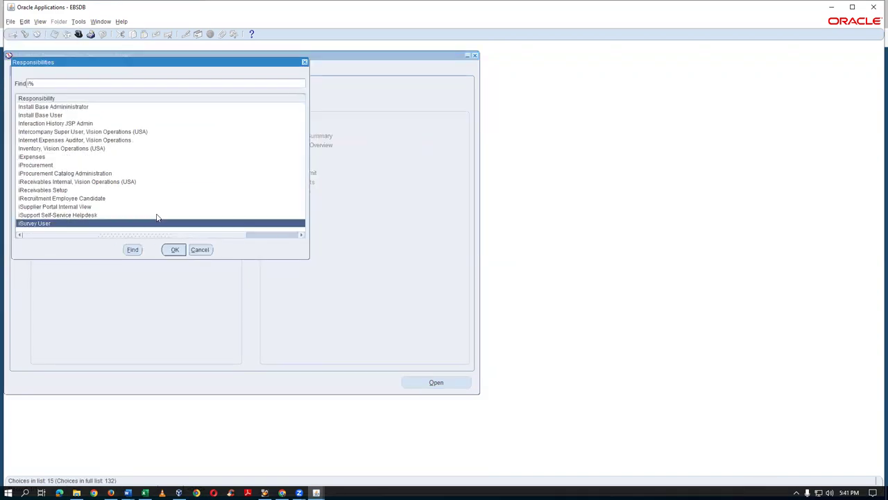
{"action": "key", "text": "Up"}
{"action": "key", "text": "Up"}
{"action": "key", "text": "Up"}
{"action": "key", "text": "Up"}
{"action": "key", "text": "Up"}
{"action": "key", "text": "Up"}
{"action": "key", "text": "Up"}
{"action": "key", "text": "Up"}
{"action": "key", "text": "Up"}
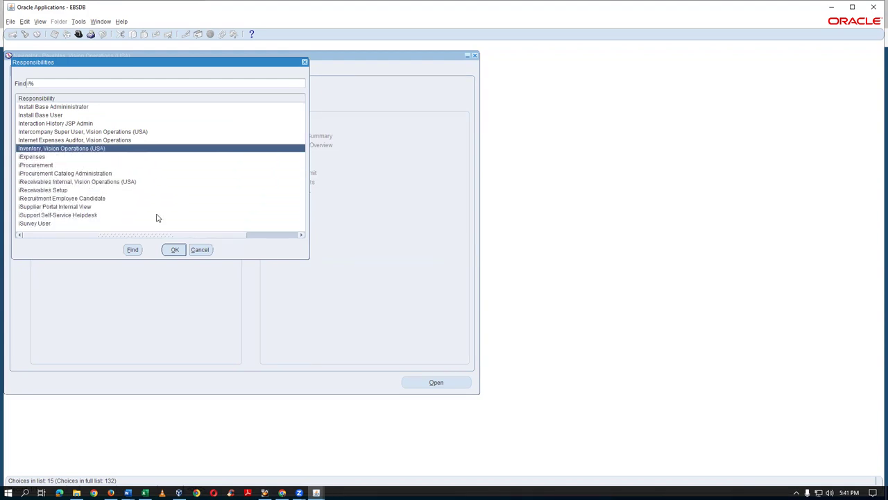
{"action": "key", "text": "Return"}
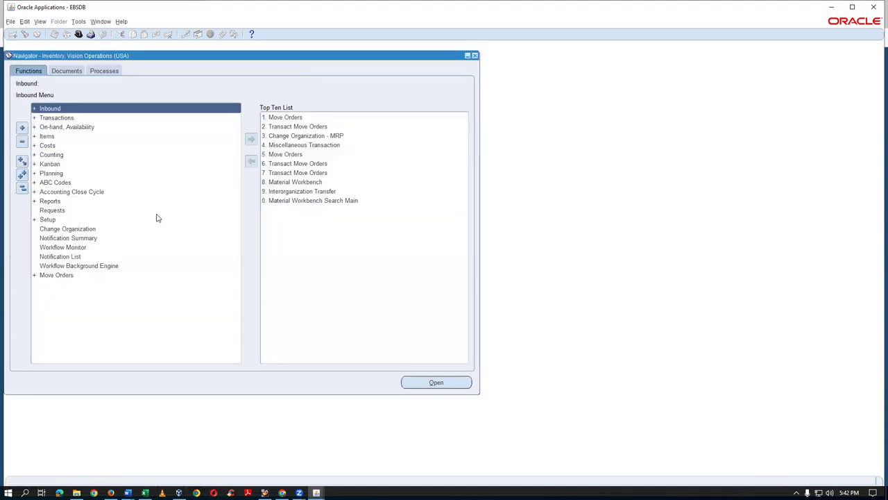
Change the inventory organization to t03 (t01_inv_3), filtering the organizations by t0%.
{"action": "left_click", "coordinate": [321, 136]}
{"action": "double_click", "coordinate": [321, 136]}
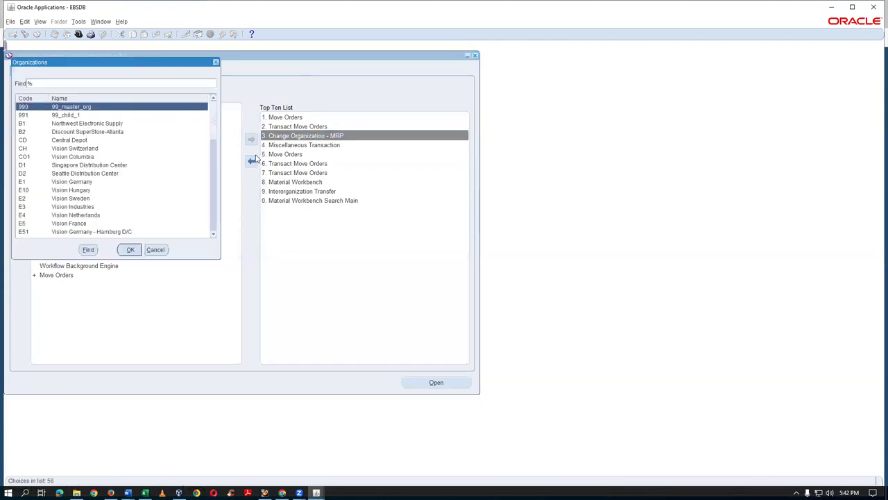
{"action": "type", "text": "t0"}
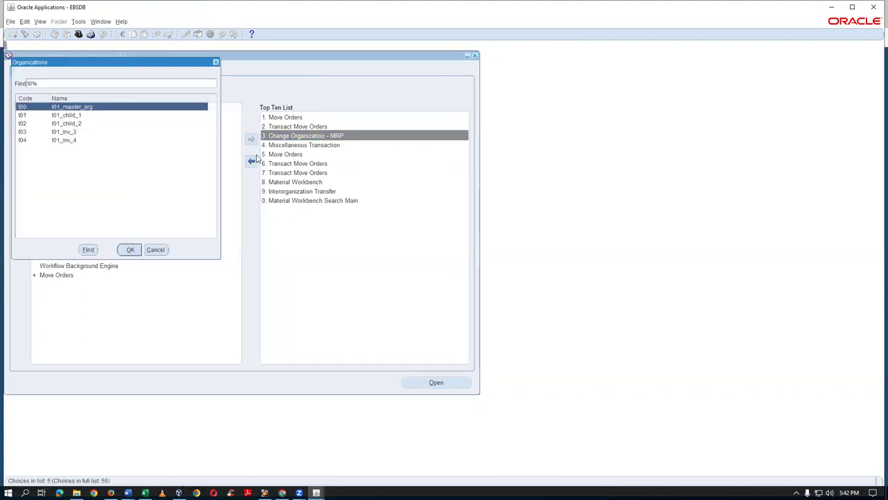
{"action": "left_click", "coordinate": [78, 134]}
{"action": "left_click", "coordinate": [130, 250]}
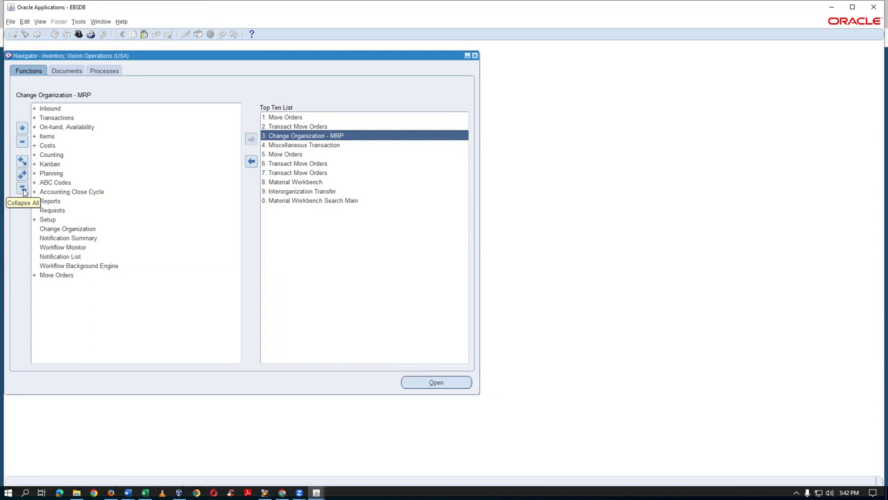
Open the Organizations form from the organization setup functions.
{"action": "left_click", "coordinate": [23, 193]}
{"action": "double_click", "coordinate": [52, 220]}
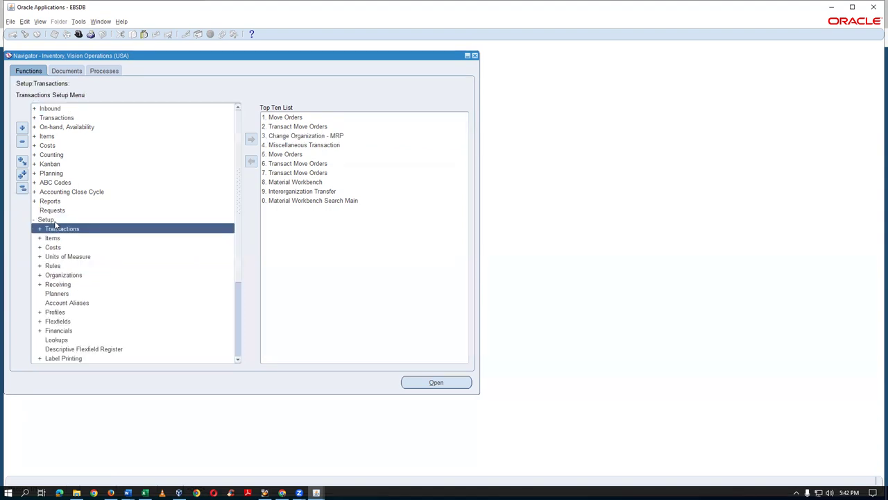
{"action": "double_click", "coordinate": [92, 276]}
{"action": "double_click", "coordinate": [97, 285]}
Find the organization t01_inv_3 by looking up names that start with t01_.
{"action": "type", "text": "403"}
{"action": "key", "text": "Tab"}
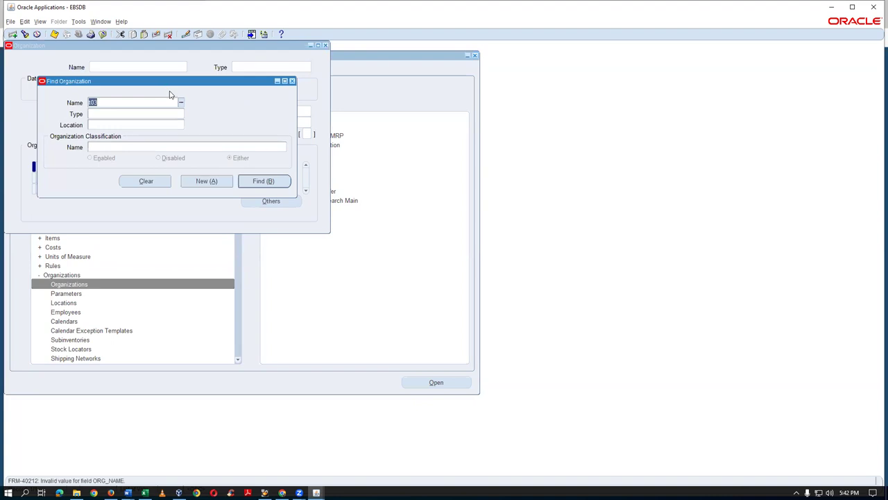
{"action": "type", "text": "t01_"}
{"action": "key", "text": "Tab"}
{"action": "left_click", "coordinate": [141, 168]}
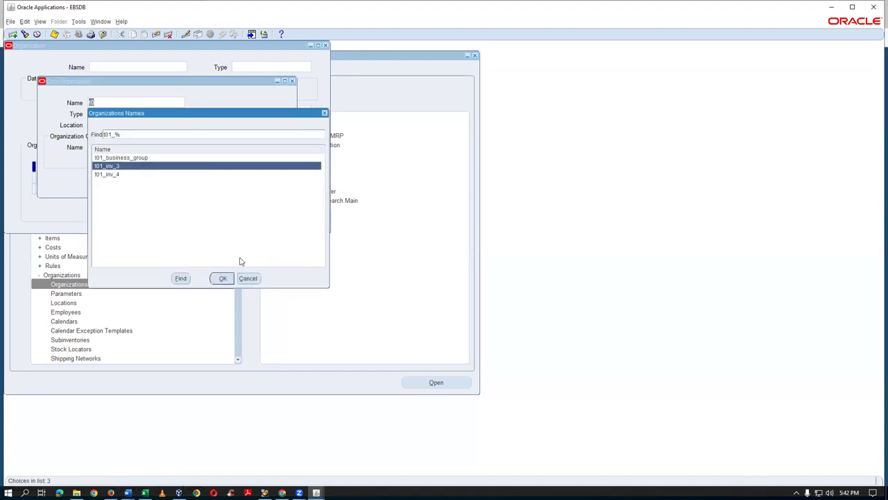
{"action": "left_click", "coordinate": [223, 278]}
{"action": "left_click", "coordinate": [263, 181]}
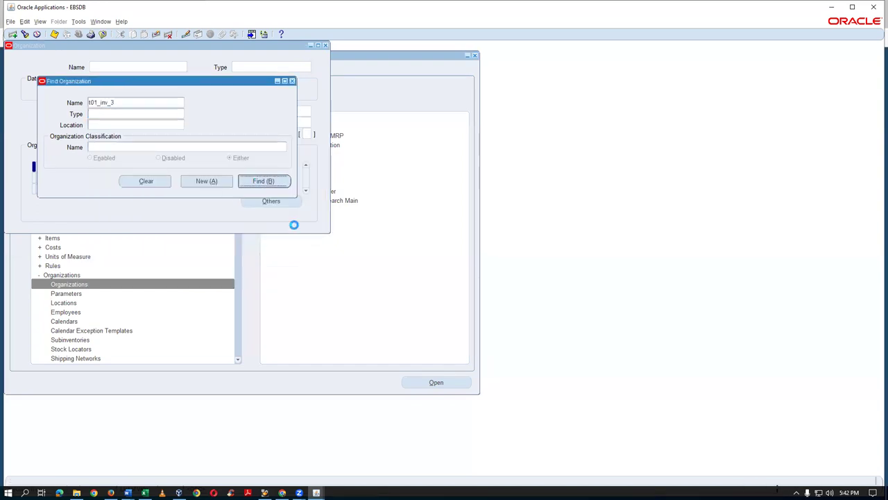
Review the Accounting Information of organization t01_inv_3 without changing it, and close the Organization form.
{"action": "left_click", "coordinate": [273, 202]}
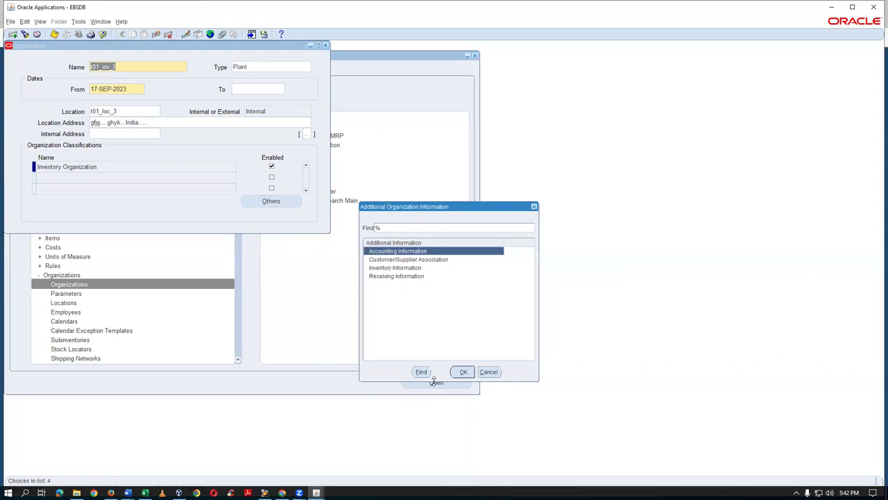
{"action": "left_click", "coordinate": [463, 371]}
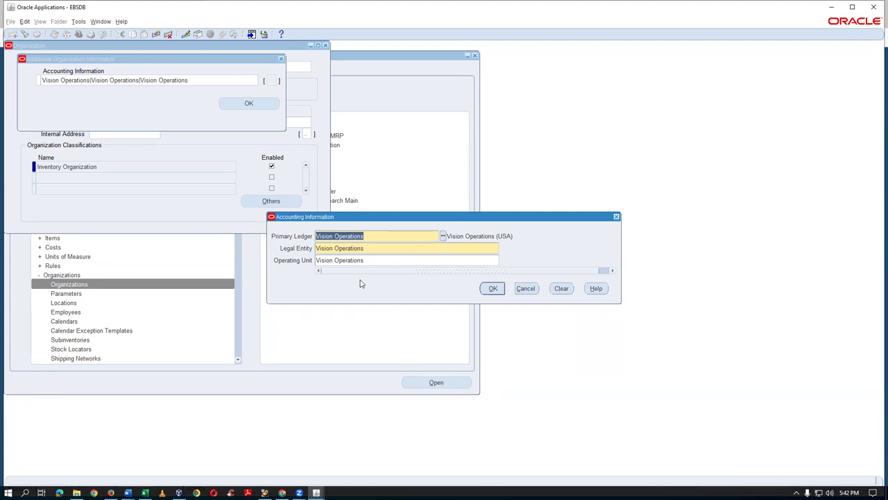
{"action": "left_click", "coordinate": [532, 291]}
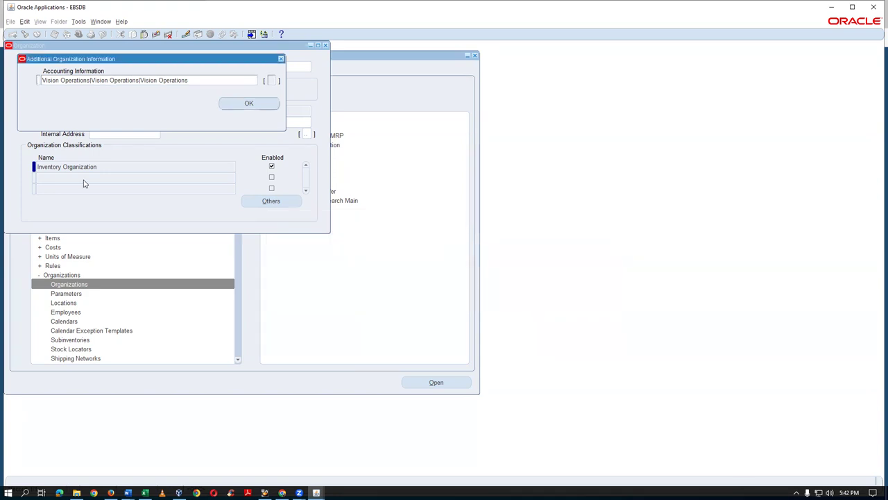
{"action": "left_click", "coordinate": [249, 104]}
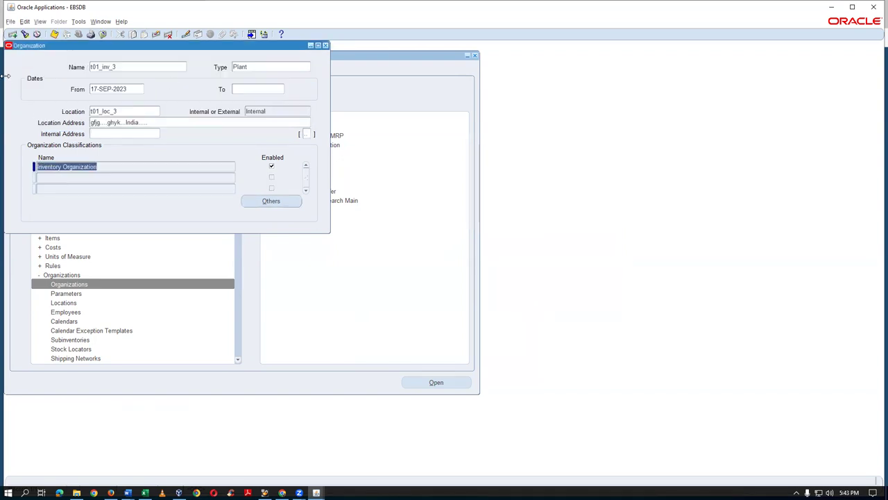
{"action": "left_click", "coordinate": [325, 46]}
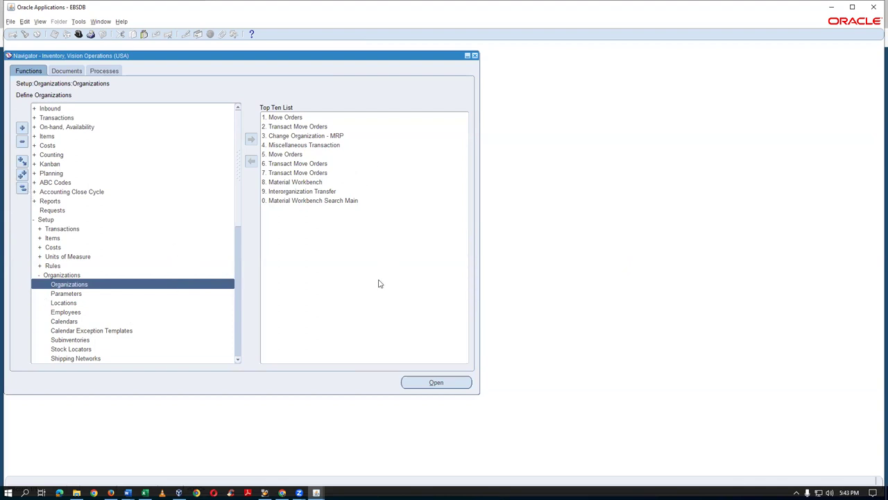
Collapse the navigator functions and change the organization to t03 (t01_inv_3), filtering the organizations by t0%.
{"action": "left_click", "coordinate": [22, 187]}
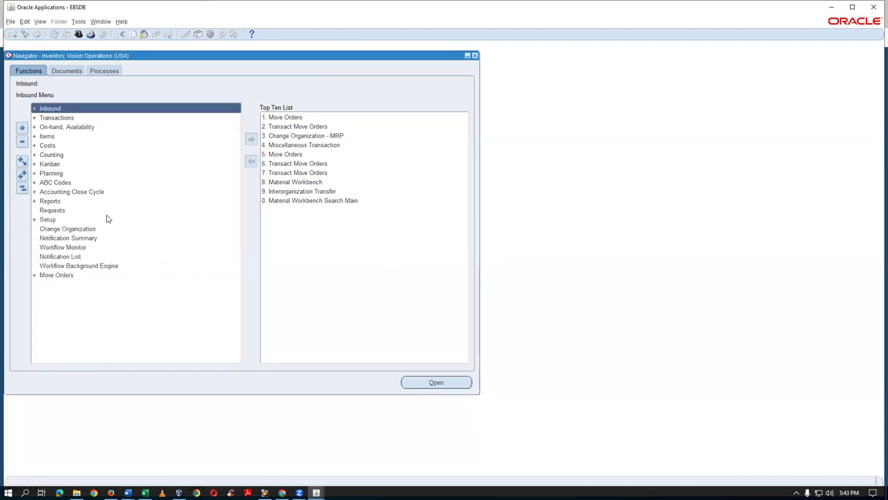
{"action": "double_click", "coordinate": [309, 138]}
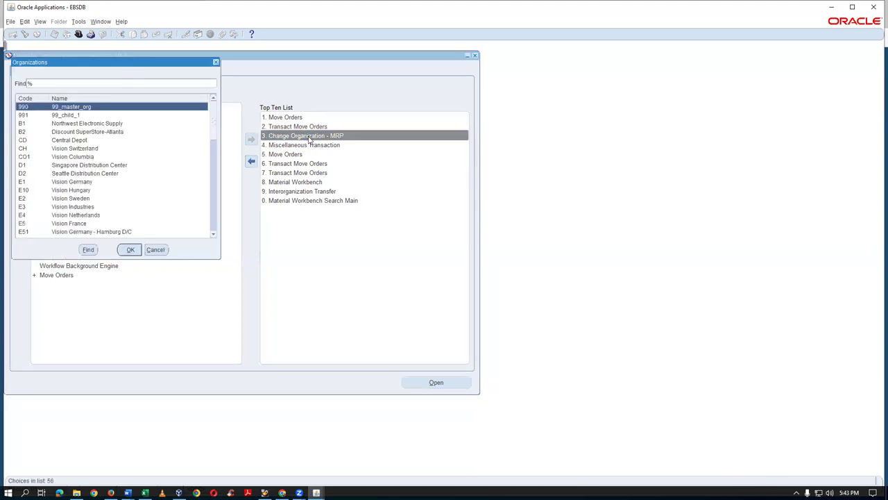
{"action": "type", "text": "t0"}
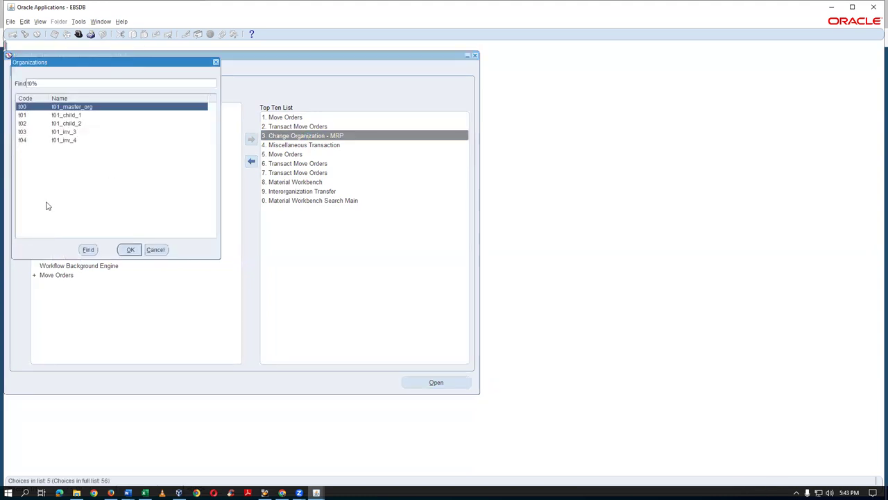
{"action": "left_click", "coordinate": [73, 133]}
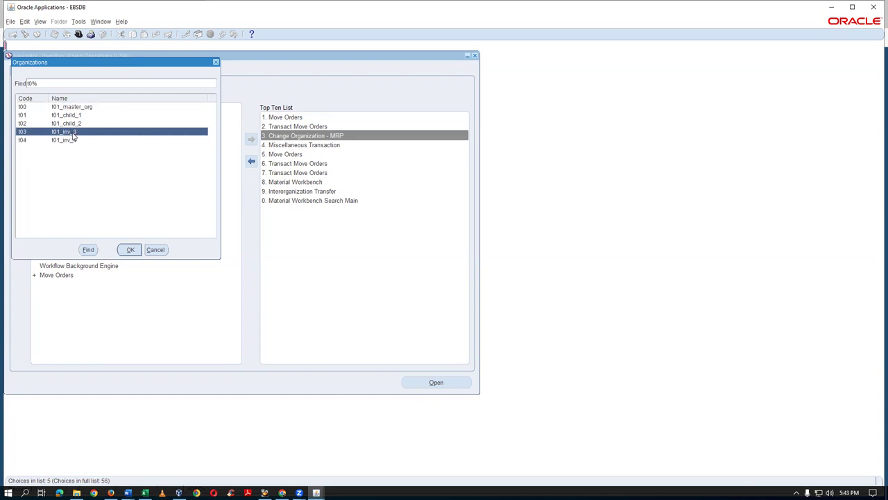
{"action": "left_click", "coordinate": [131, 253]}
{"action": "left_click", "coordinate": [132, 251]}
Open the Master Items form from the item functions and move its window clear of the navigator's edge.
{"action": "left_click", "coordinate": [52, 141]}
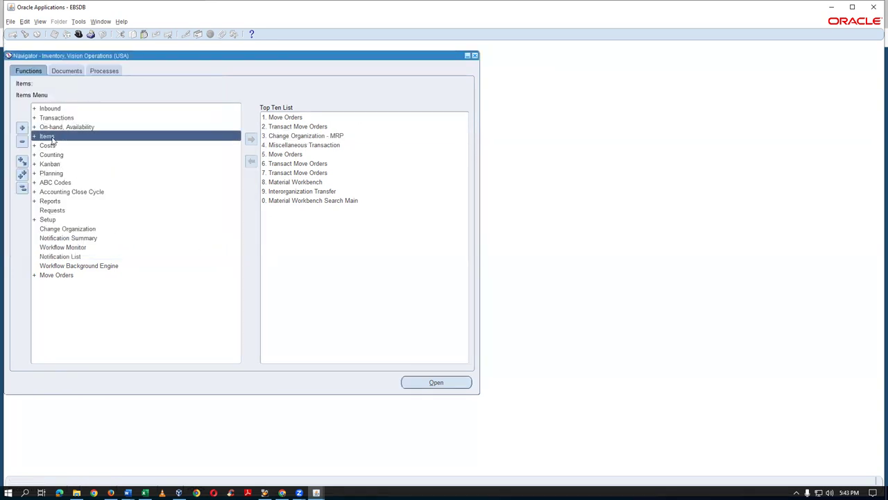
{"action": "double_click", "coordinate": [52, 139]}
{"action": "double_click", "coordinate": [80, 147]}
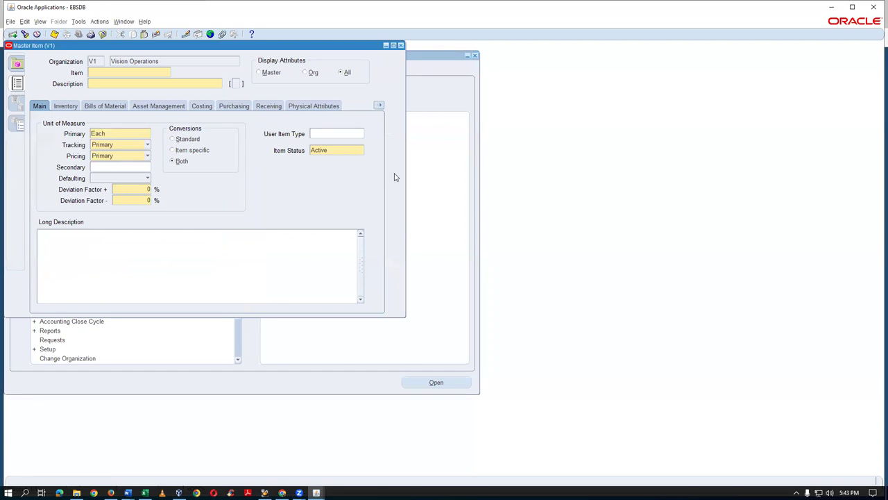
{"action": "left_click", "coordinate": [97, 61]}
{"action": "left_click_drag", "start_coordinate": [178, 46], "coordinate": [254, 78]}
Enter a new master item t0130_ROP_item with the description "Re order point plg item".
{"action": "left_click", "coordinate": [192, 105]}
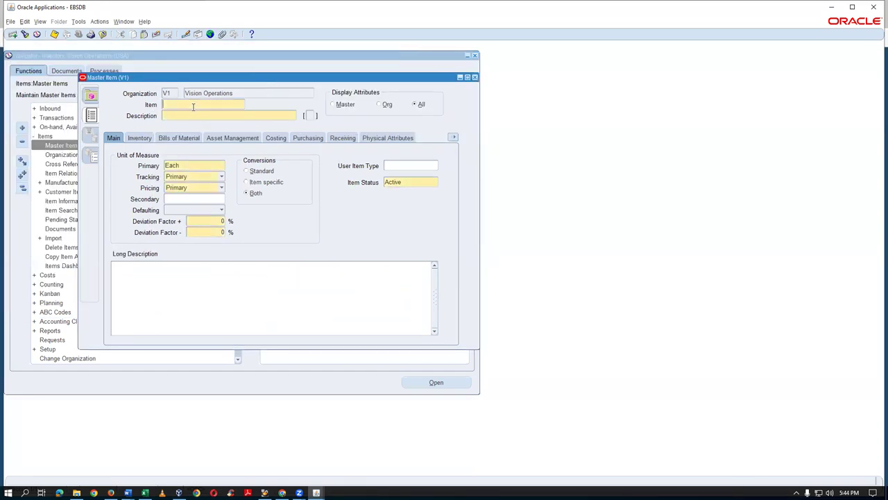
{"action": "type", "text": "t0130_ROP_item"}
{"action": "left_click", "coordinate": [205, 115]}
{"action": "type", "text": "Re order point pg"}
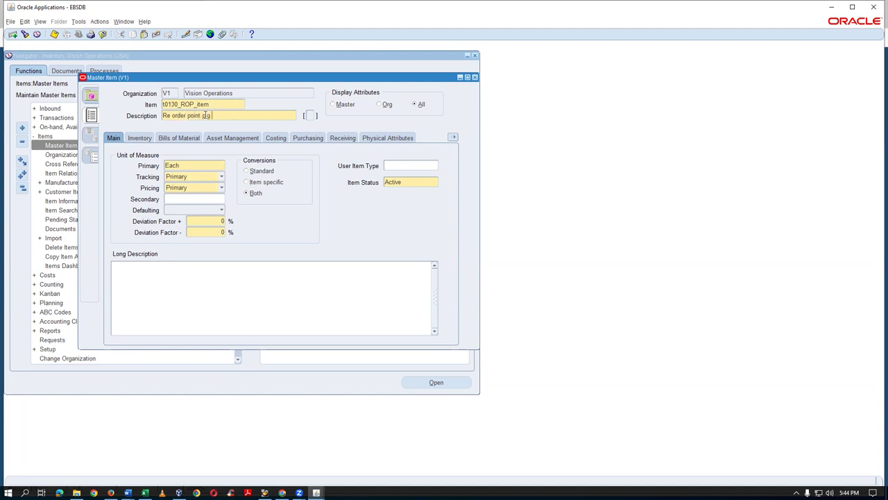
{"action": "type", "text": " item"}
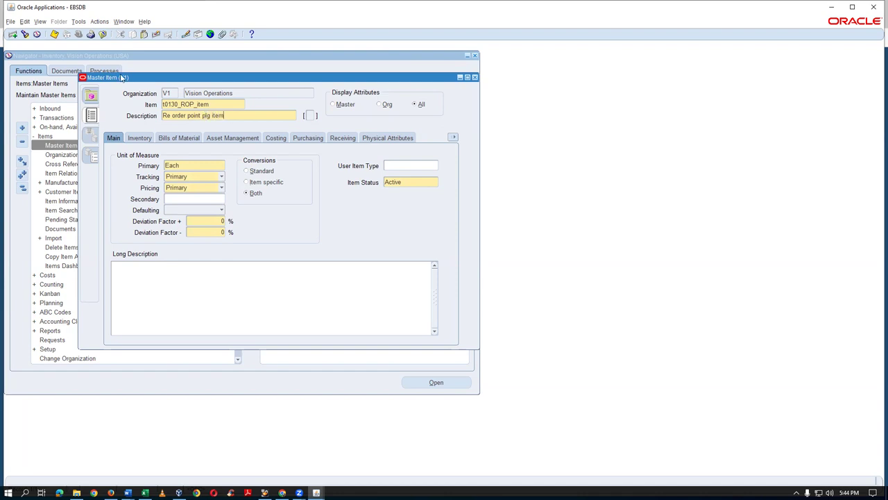
{"action": "left_click", "coordinate": [172, 116]}
Apply the Purchased Item template to the new master item using Copy From.
{"action": "left_click", "coordinate": [86, 22]}
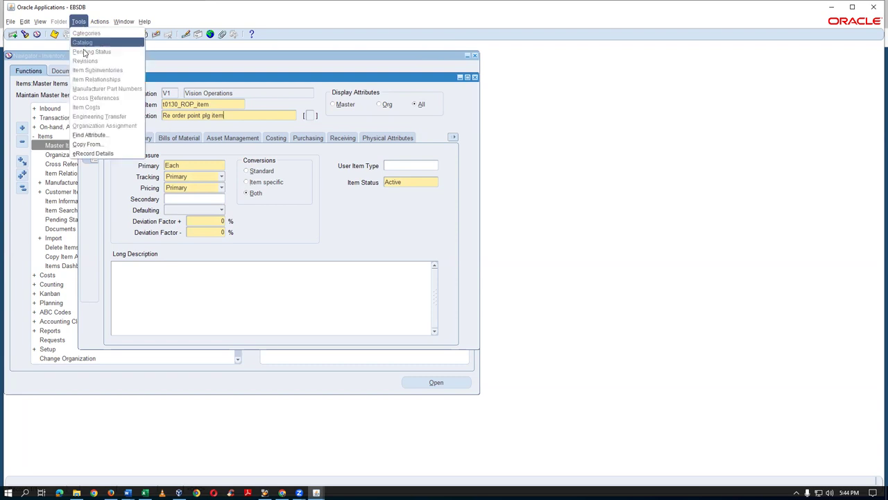
{"action": "left_click", "coordinate": [87, 143]}
{"action": "type", "text": "pu"}
{"action": "key", "text": "Tab"}
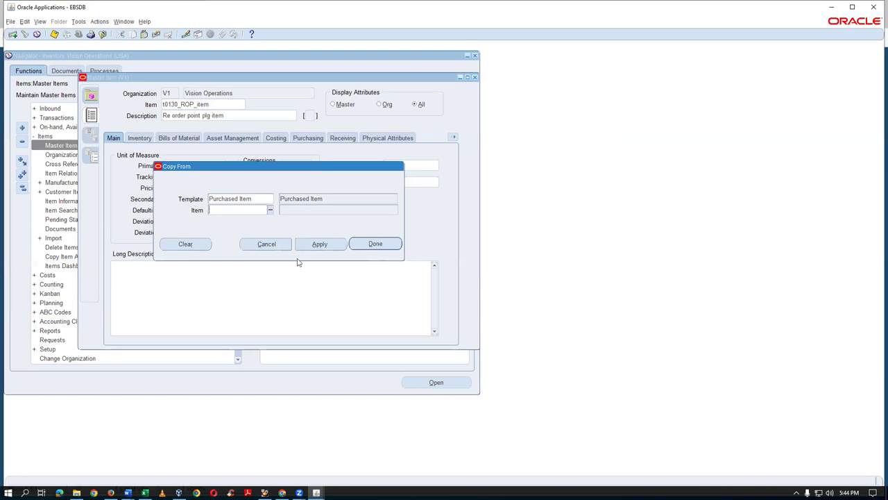
{"action": "left_click", "coordinate": [320, 243]}
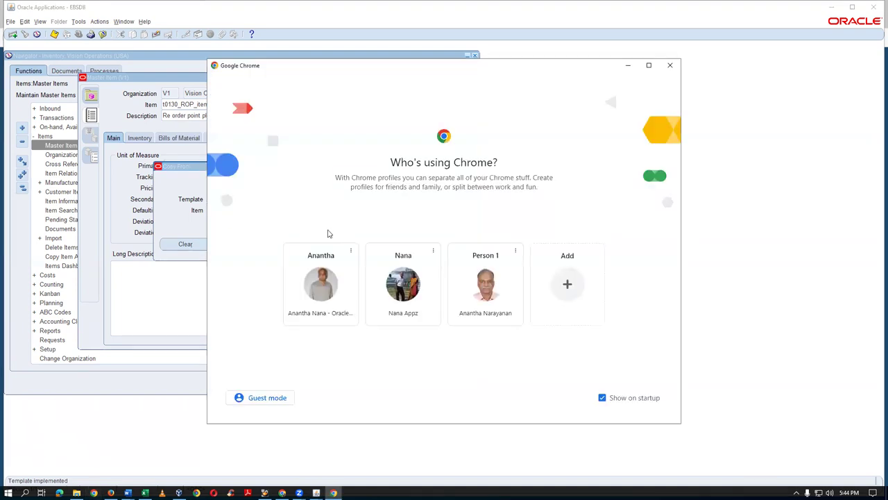
Dismiss the Chrome profile chooser, switch to WhatsApp in Chrome and send "same link ... as last week" to the EBS Inventory Training group.
{"action": "left_click", "coordinate": [671, 66]}
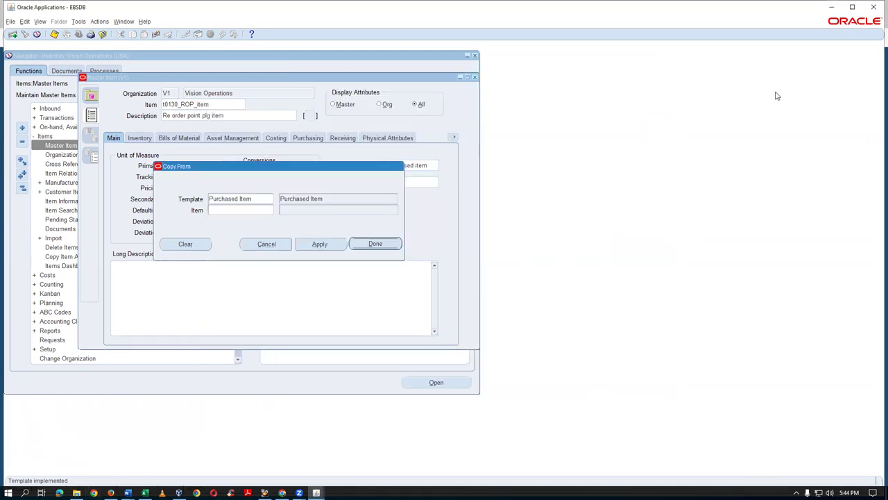
{"action": "key", "text": "alt+Tab"}
{"action": "key", "text": "Tab"}
{"action": "key", "text": "Tab"}
{"action": "key", "text": "Tab"}
{"action": "key", "text": "Tab"}
{"action": "key", "text": "Tab"}
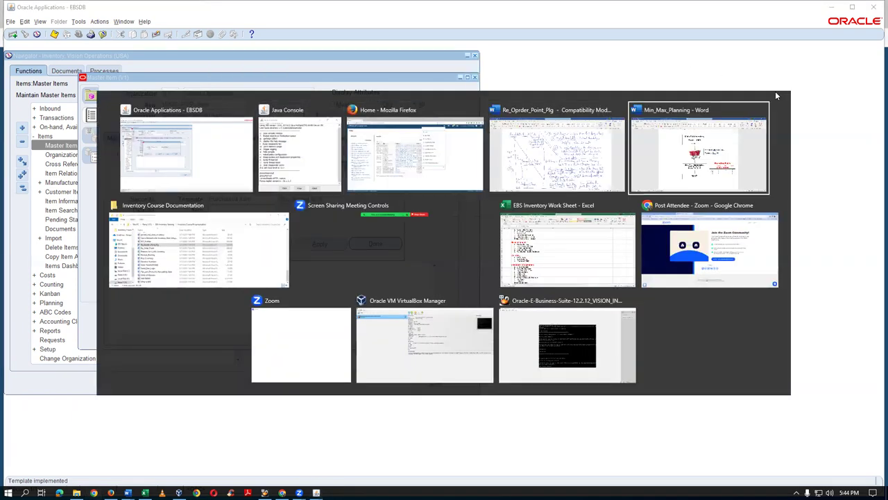
{"action": "key", "text": "Tab"}
{"action": "key", "text": "Tab"}
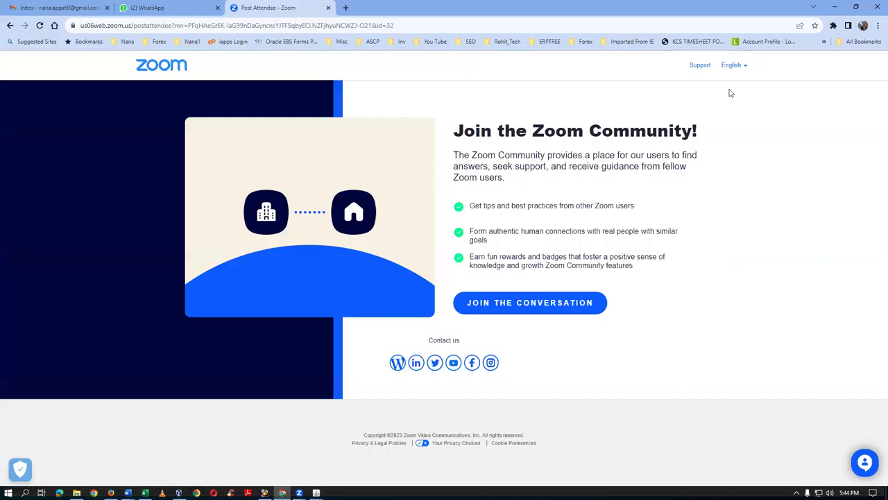
{"action": "left_click", "coordinate": [134, 8]}
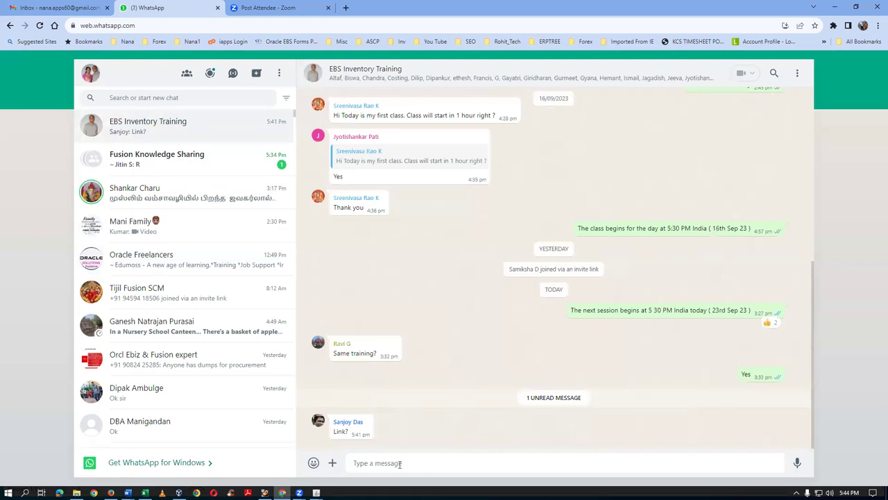
{"action": "type", "text": "same link "}
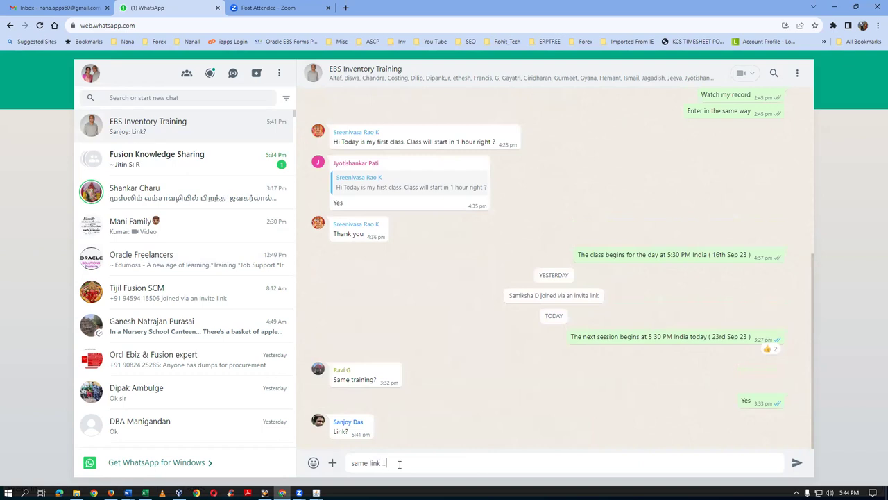
{"action": "type", "text": "... as last week"}
{"action": "key", "text": "Return"}
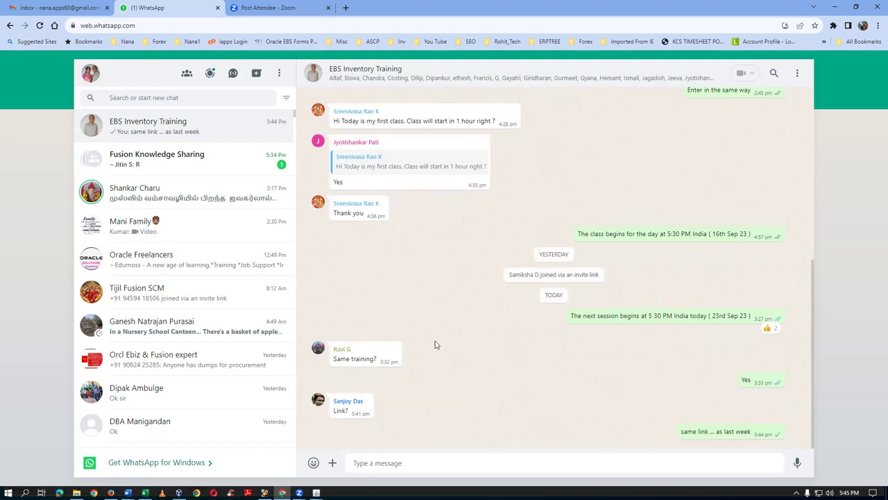
Close the Zoom Post Attendee page and check the Fusion Knowledge Sharing chat and the Gmail inbox.
{"action": "left_click", "coordinate": [236, 8]}
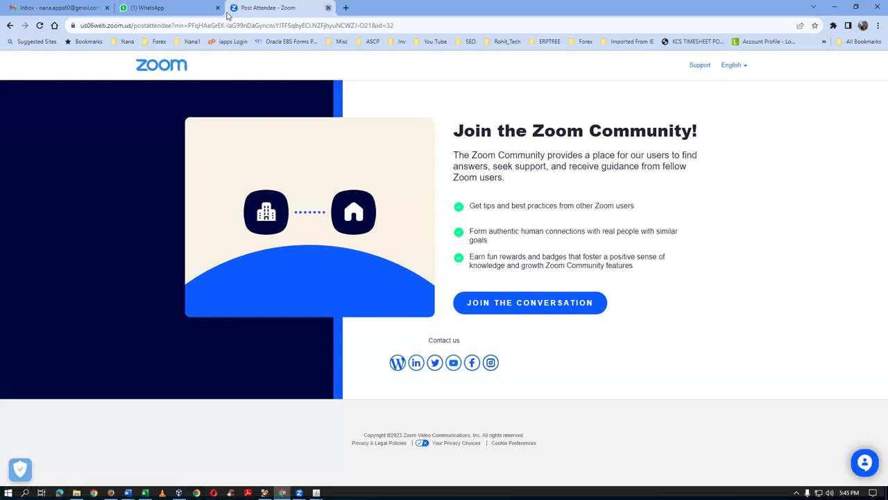
{"action": "key", "text": "ctrl+w"}
{"action": "left_click", "coordinate": [135, 172]}
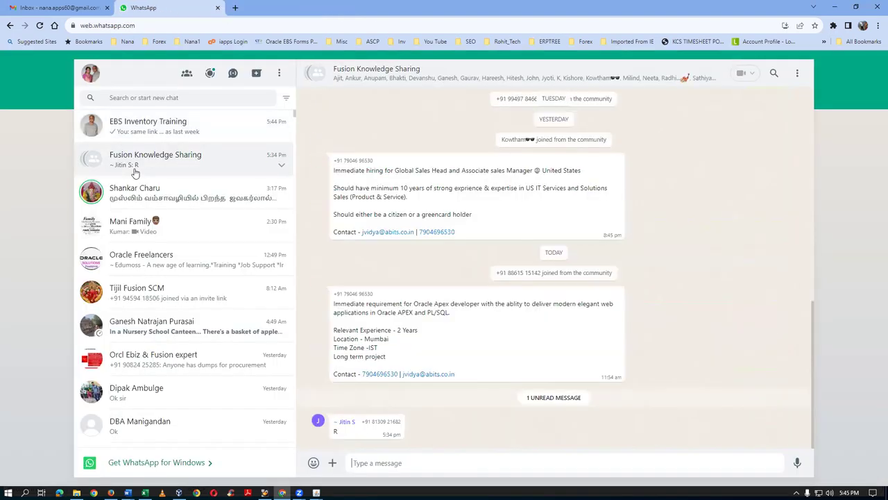
{"action": "left_click", "coordinate": [59, 10]}
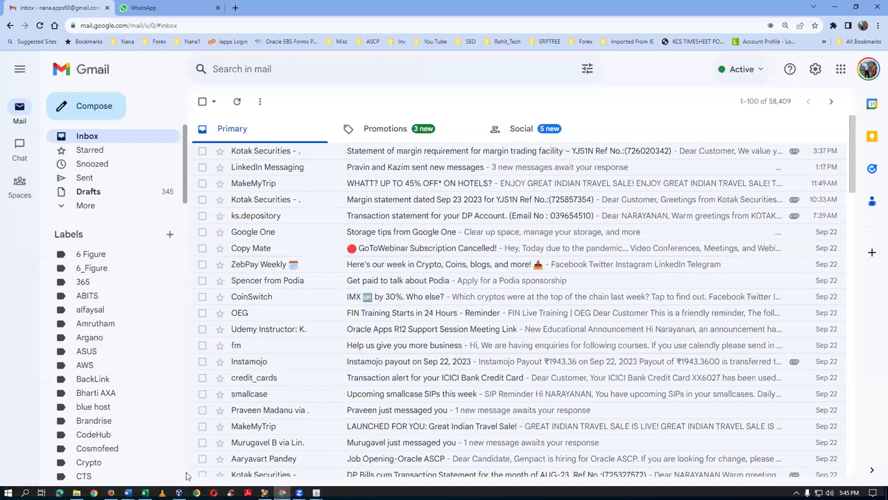
Switch back to Oracle Applications, reapply the Purchased Item template and finish the Copy From dialog.
{"action": "mouse_move", "coordinate": [316, 493]}
{"action": "left_click", "coordinate": [357, 447]}
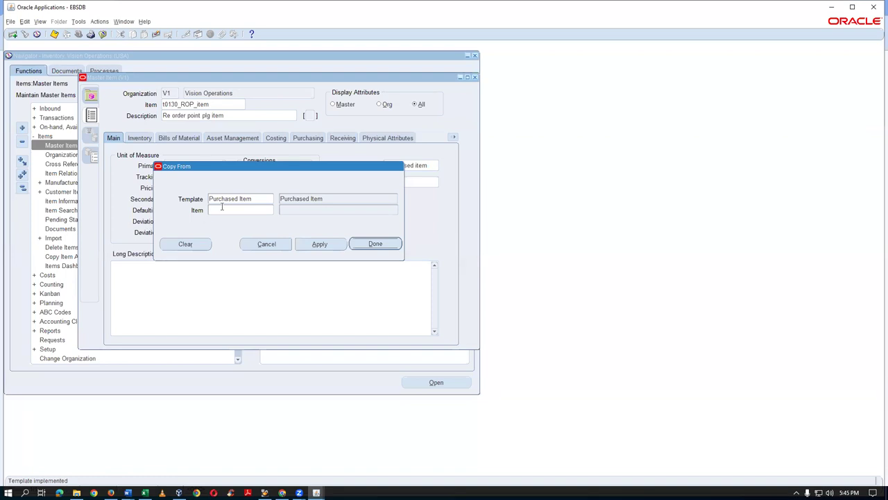
{"action": "left_click", "coordinate": [313, 247]}
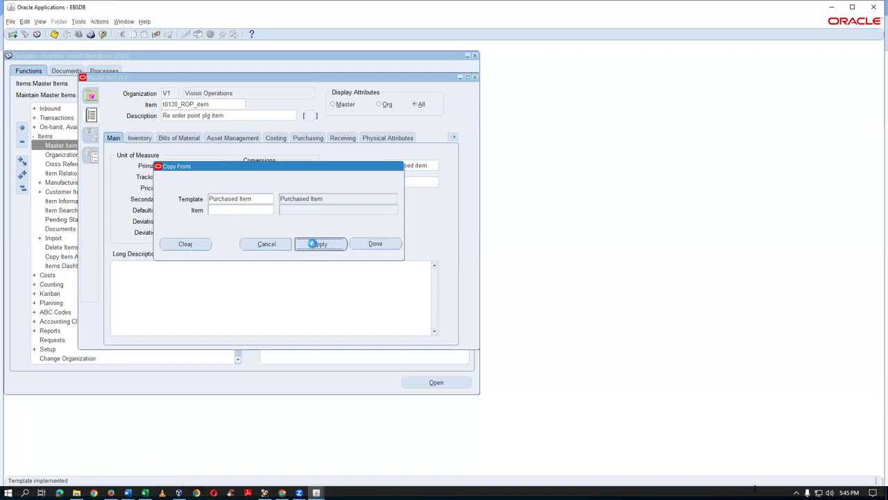
{"action": "left_click", "coordinate": [375, 245]}
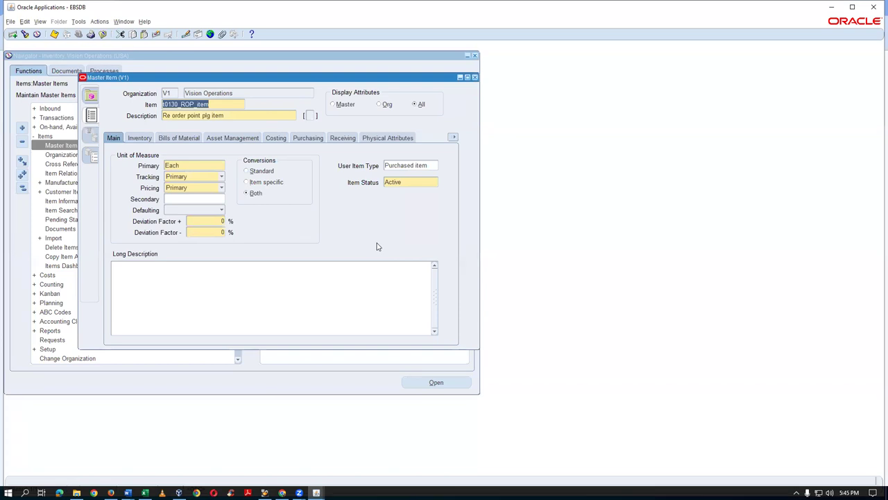
Switch to WhatsApp, send "Good" to the EBS Inventory Training group and return to the Master Item form in Oracle Applications.
{"action": "key", "text": "alt+Tab"}
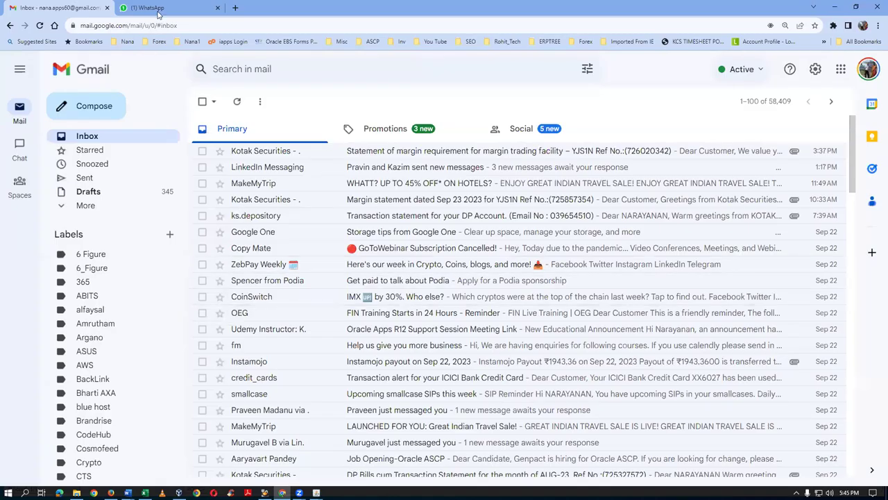
{"action": "left_click", "coordinate": [161, 8]}
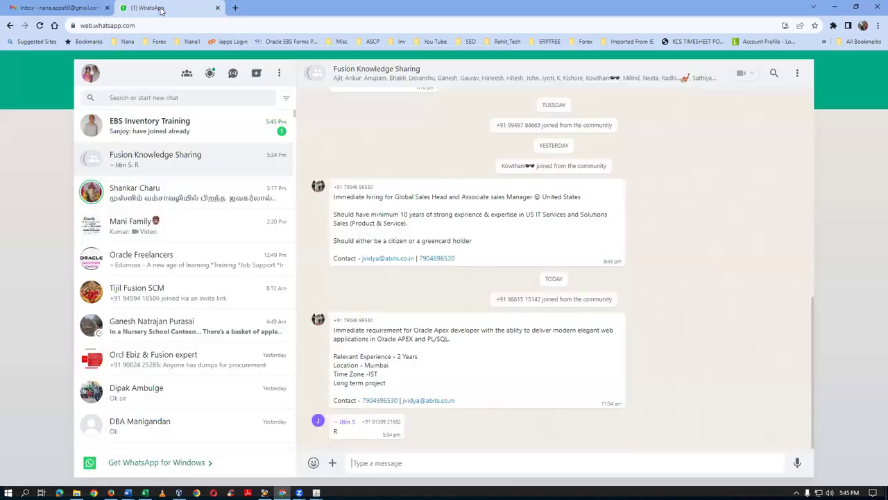
{"action": "left_click", "coordinate": [201, 127]}
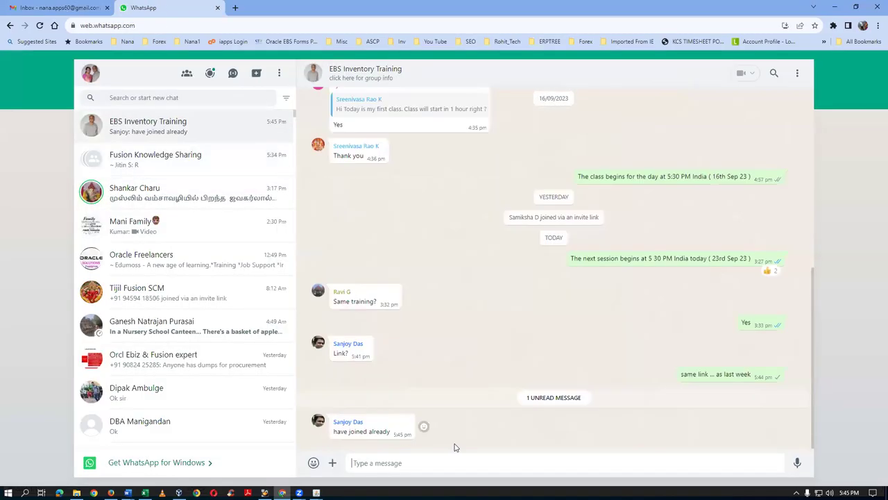
{"action": "left_click", "coordinate": [447, 459]}
{"action": "type", "text": "Good"}
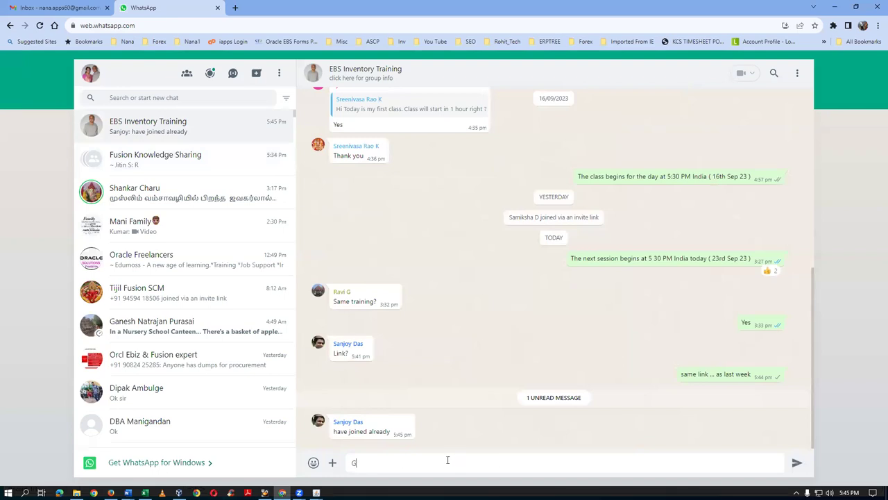
{"action": "key", "text": "Return"}
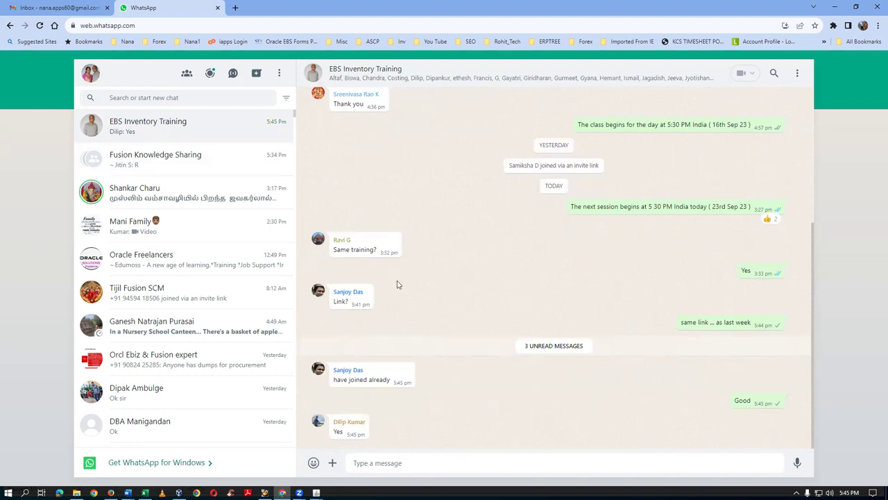
{"action": "key", "text": "alt+Tab"}
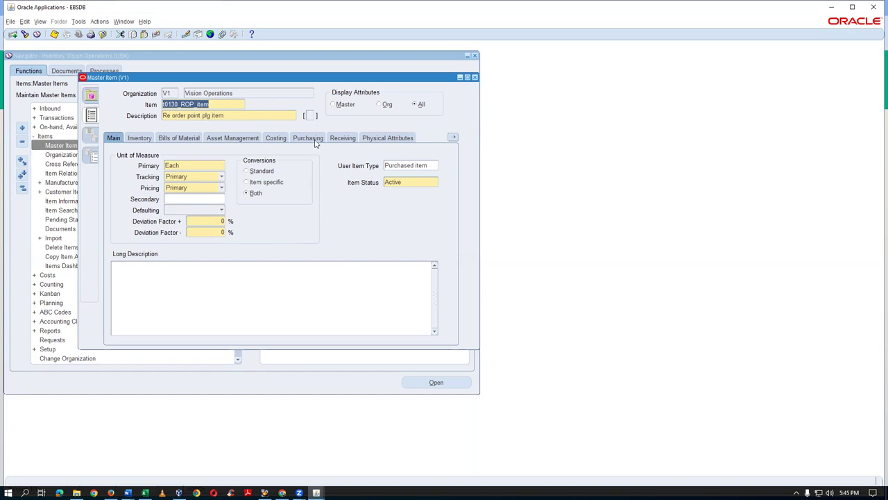
Switch to EBS Inventory Work Sheet in Excel and select the Re-Order Point Planning entry under Replenishments.
{"action": "key", "text": "alt+Tab"}
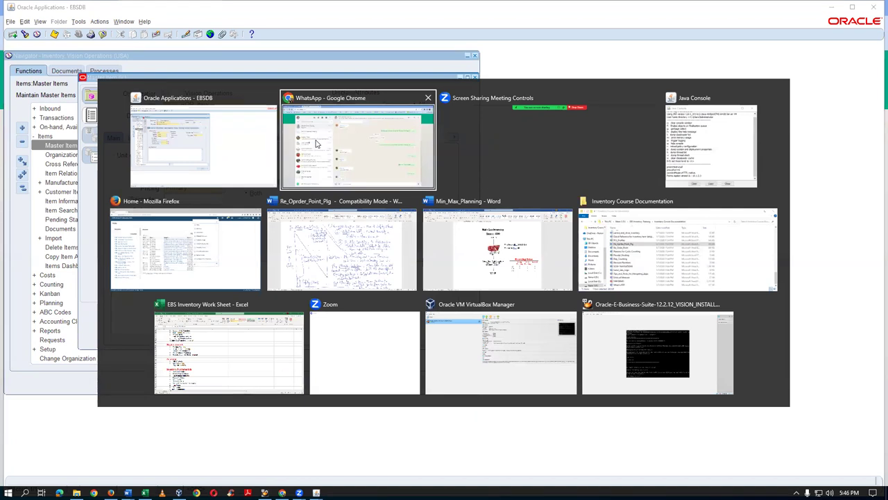
{"action": "key", "text": "Tab"}
{"action": "key", "text": "Tab"}
{"action": "key", "text": "Tab"}
{"action": "key", "text": "Tab"}
{"action": "key", "text": "Tab"}
{"action": "key", "text": "Tab"}
{"action": "key", "text": "Tab"}
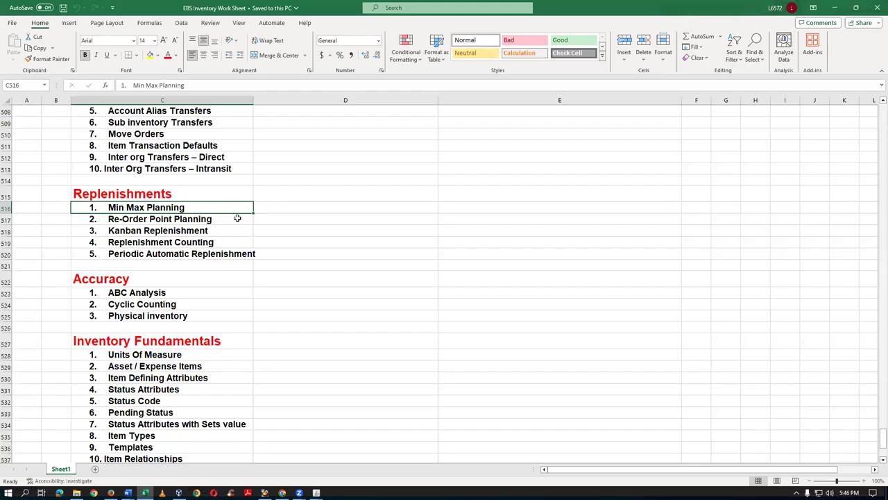
{"action": "left_click", "coordinate": [230, 221]}
{"action": "left_click", "coordinate": [232, 230]}
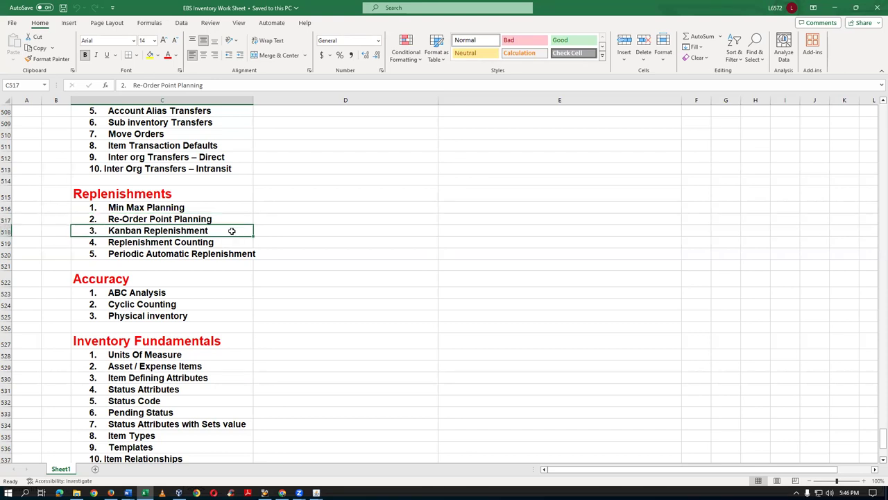
{"action": "left_click", "coordinate": [215, 218]}
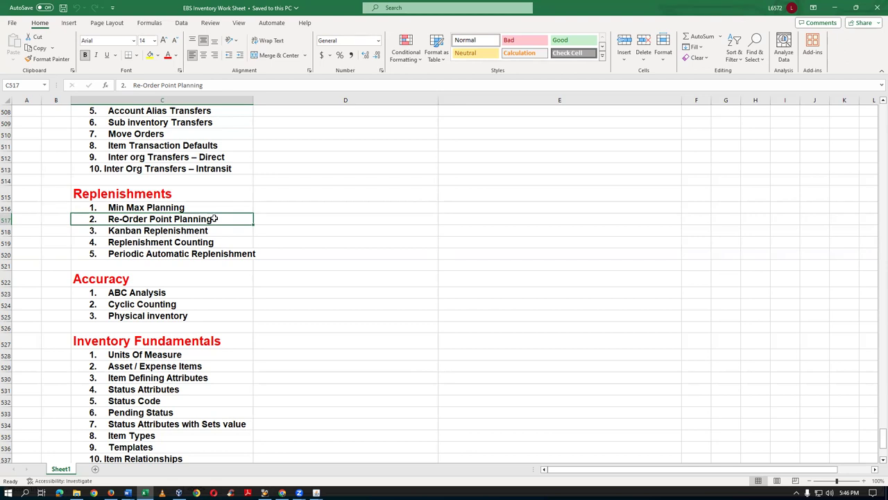
{"action": "left_click", "coordinate": [305, 222]}
{"action": "left_click", "coordinate": [227, 220]}
{"action": "left_click", "coordinate": [60, 220]}
{"action": "left_click", "coordinate": [168, 220]}
{"action": "left_click", "coordinate": [308, 220]}
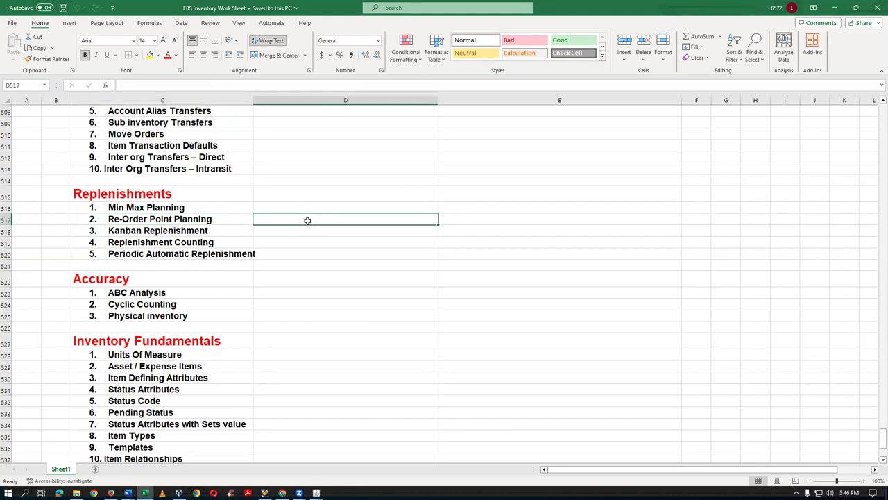
{"action": "left_click", "coordinate": [229, 221]}
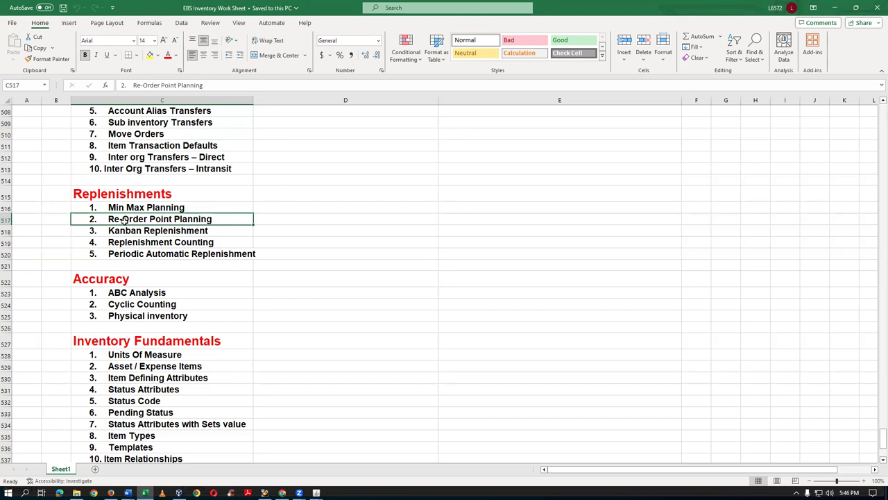
{"action": "left_click", "coordinate": [52, 222]}
{"action": "left_click", "coordinate": [147, 219]}
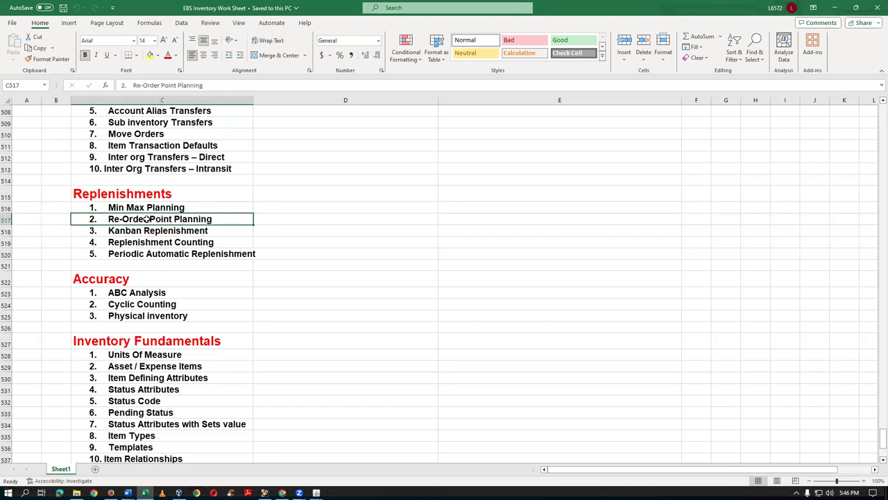
{"action": "left_click", "coordinate": [289, 222]}
{"action": "left_click", "coordinate": [189, 220]}
{"action": "left_click", "coordinate": [52, 219]}
{"action": "left_click", "coordinate": [141, 219]}
{"action": "left_click", "coordinate": [306, 220]}
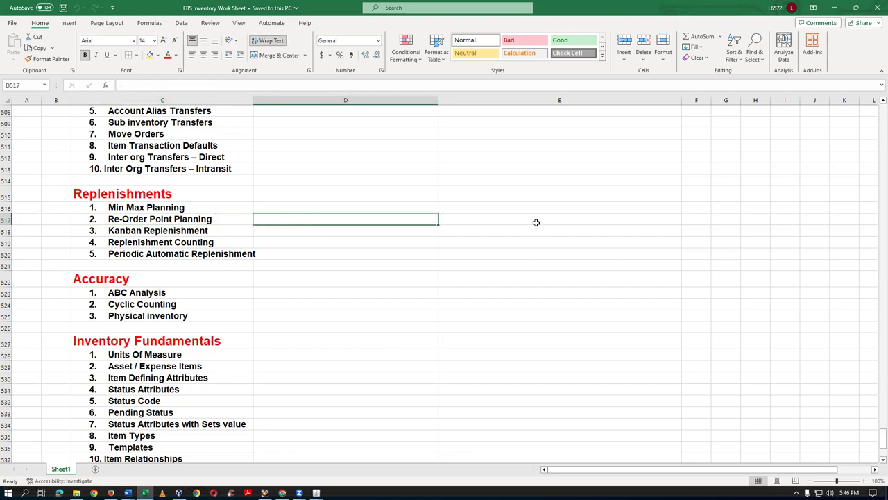
{"action": "left_click", "coordinate": [536, 222]}
{"action": "left_click", "coordinate": [323, 223]}
{"action": "left_click", "coordinate": [224, 220]}
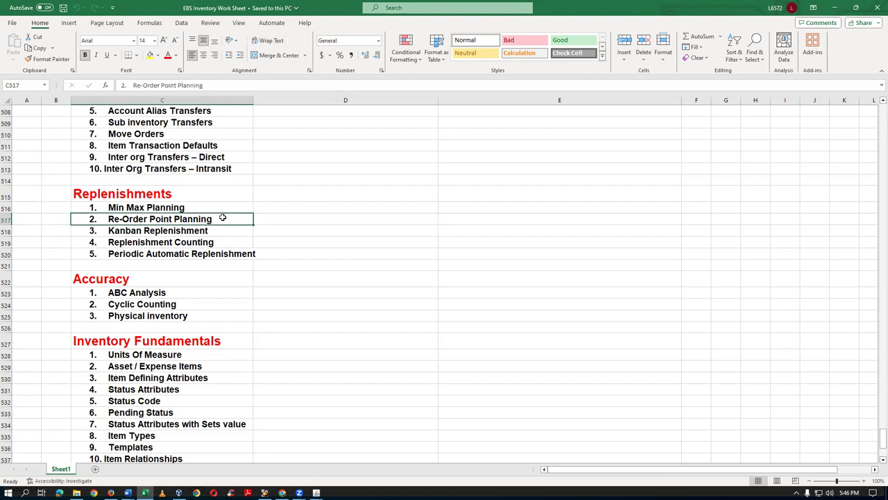
Switch back to Oracle Applications and set the item's purchasing List Price to 10.
{"action": "key", "text": "alt+Tab"}
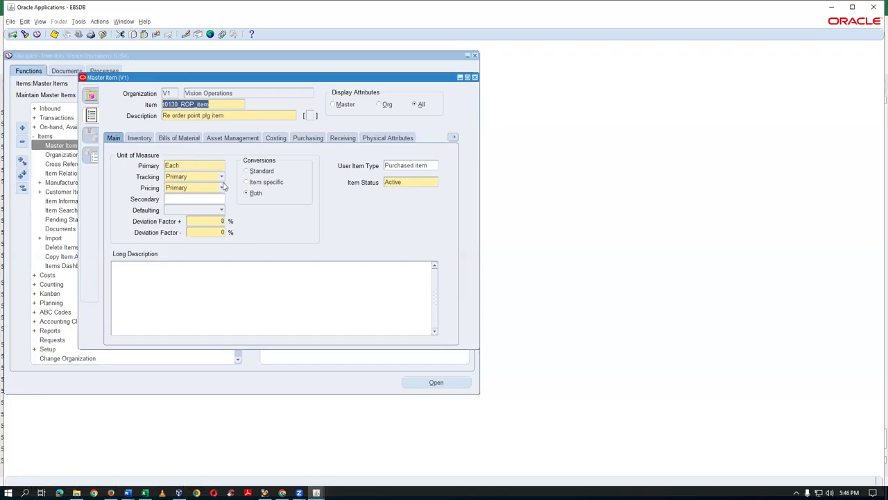
{"action": "left_click", "coordinate": [313, 138]}
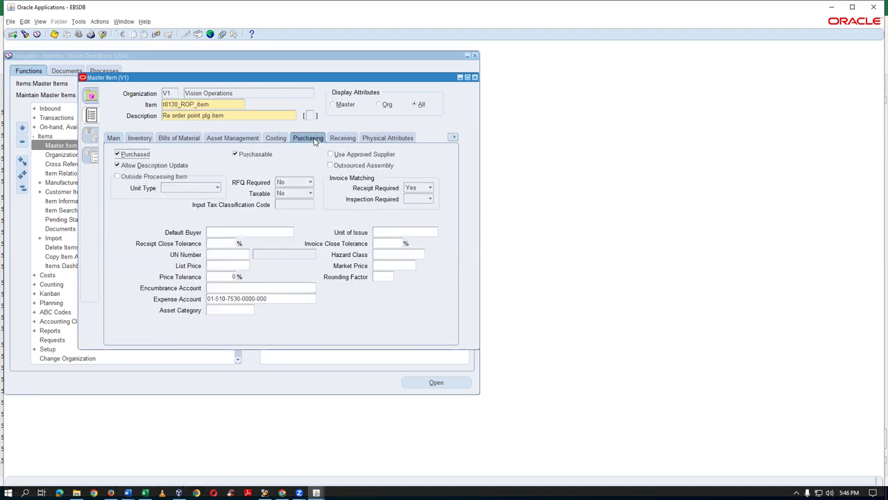
{"action": "left_click", "coordinate": [218, 266]}
Look through the item's General Planning and MPS/MRP Planning attributes and open its Lead Times attributes.
{"action": "left_click", "coordinate": [452, 138]}
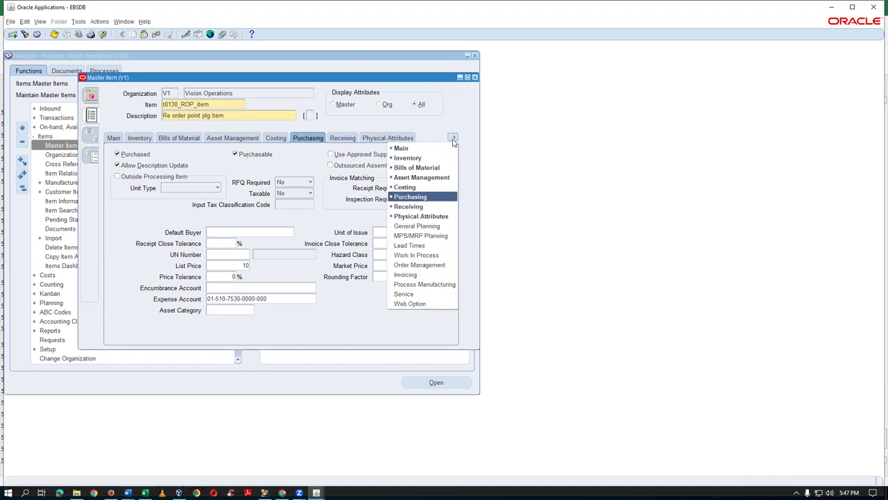
{"action": "left_click", "coordinate": [437, 227]}
{"action": "left_click", "coordinate": [382, 153]}
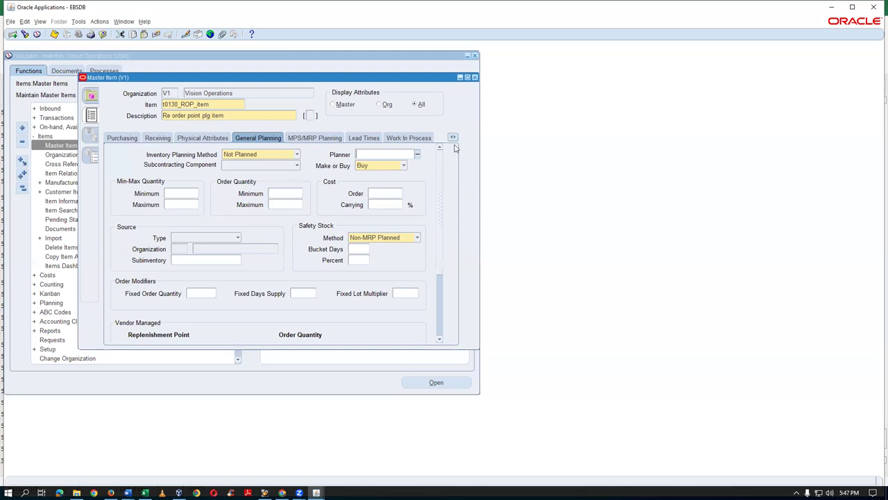
{"action": "left_click", "coordinate": [300, 139]}
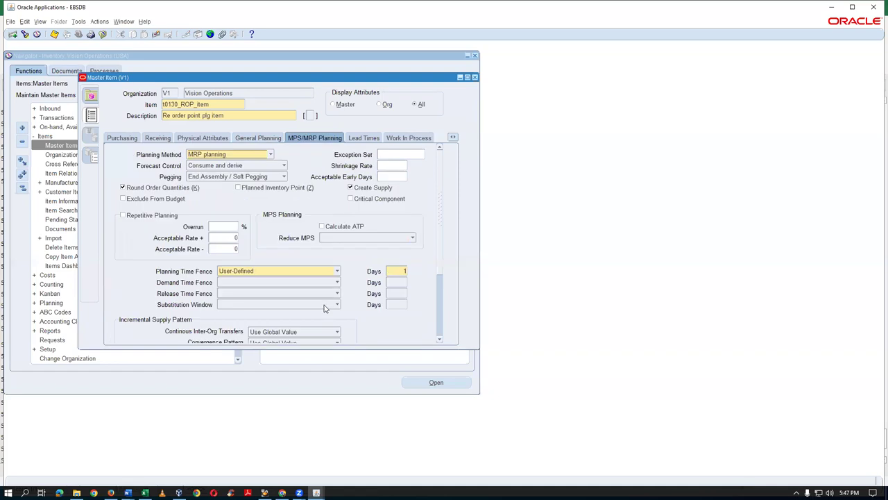
{"action": "left_click", "coordinate": [360, 142]}
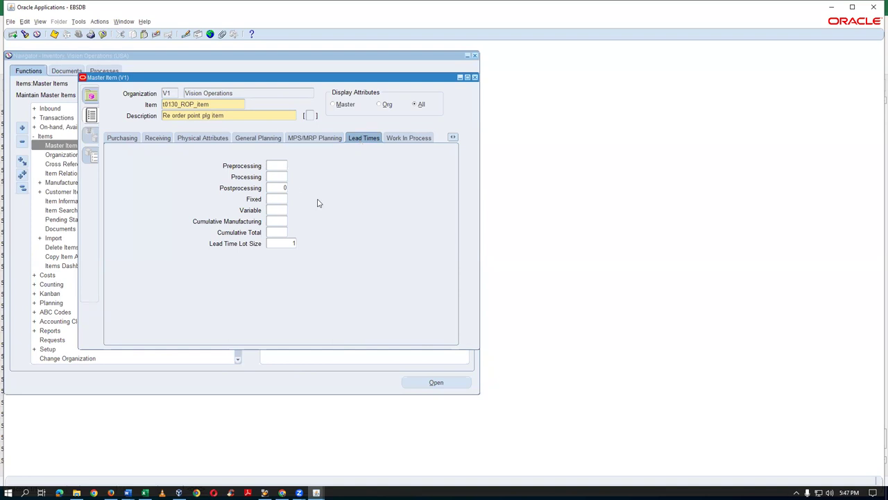
Switch to the Re_Oprder_Point_Plg document in Word and read the reorder point formulas and lead time definitions.
{"action": "key", "text": "alt+Tab"}
{"action": "key", "text": "alt+Tab"}
{"action": "key", "text": "alt+Tab"}
{"action": "key", "text": "alt+Tab"}
{"action": "key", "text": "alt+Tab"}
{"action": "key", "text": "alt+Tab"}
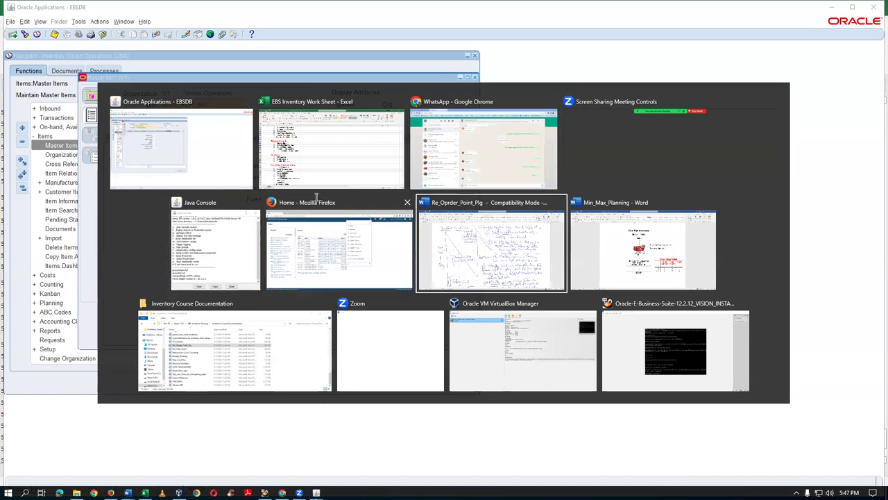
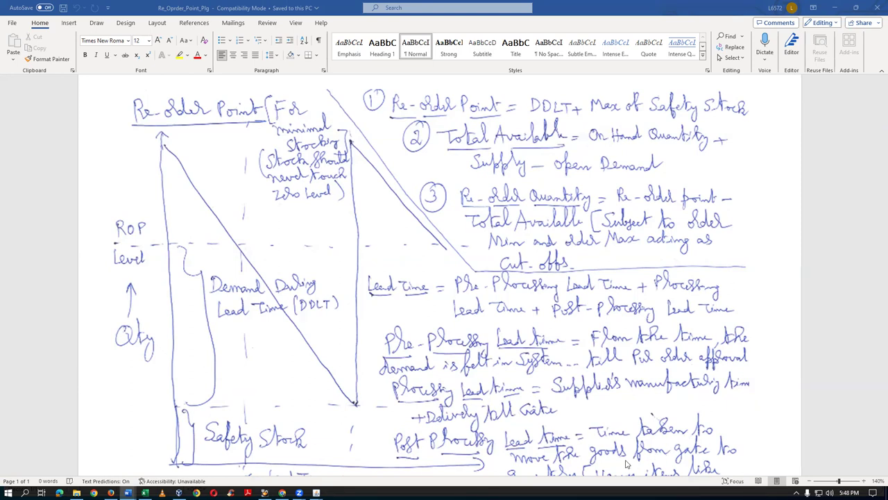
{"action": "scroll", "coordinate": [597, 476], "scroll_direction": "down", "scroll_amount": 1}
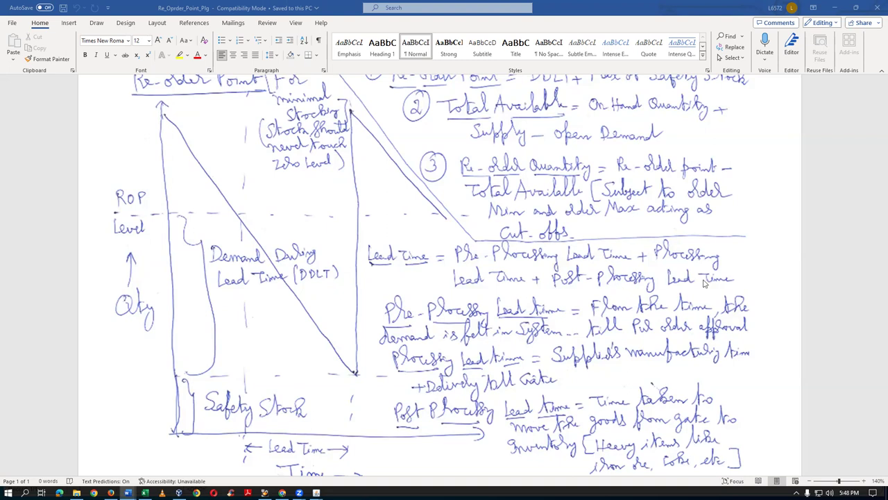
Switch back to Oracle Applications and set the item's lead times to Preprocessing 1, Processing 1.75 and Postprocessing 1.
{"action": "key", "text": "alt+Tab"}
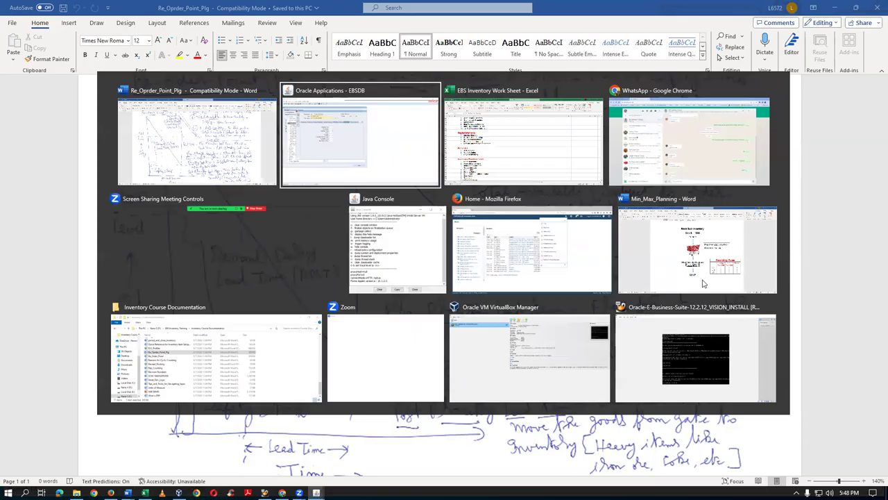
{"action": "type", "text": "1"}
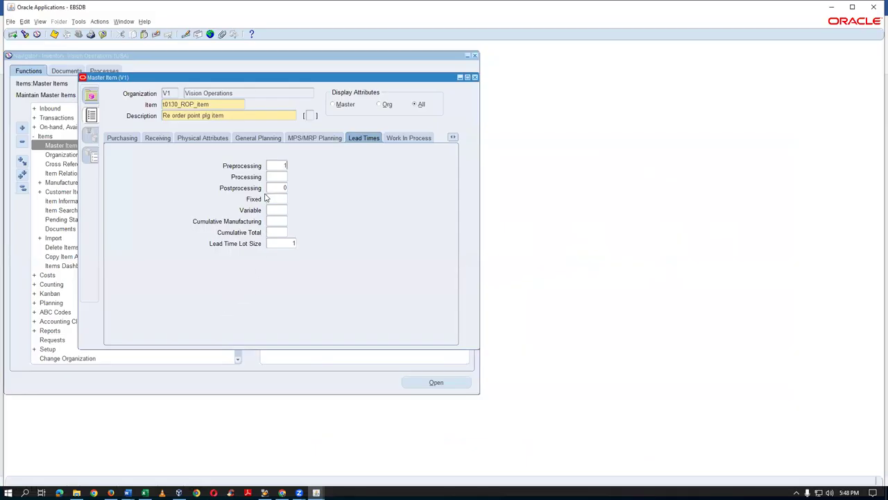
{"action": "left_click", "coordinate": [270, 176]}
{"action": "type", "text": "1.75"}
{"action": "double_click", "coordinate": [278, 187]}
{"action": "type", "text": "1"}
Set the item's Inventory Planning Method to Reorder Point in the General Planning attributes.
{"action": "left_click", "coordinate": [451, 137]}
{"action": "left_click", "coordinate": [419, 147]}
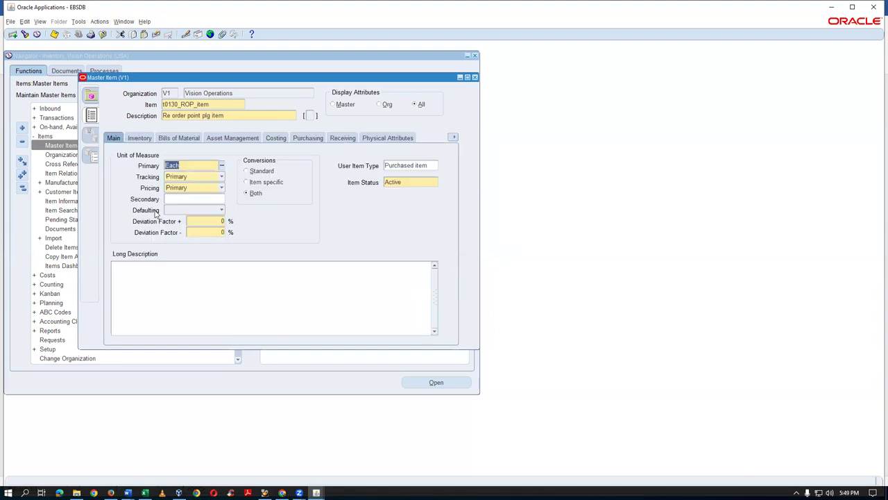
{"action": "left_click", "coordinate": [453, 137]}
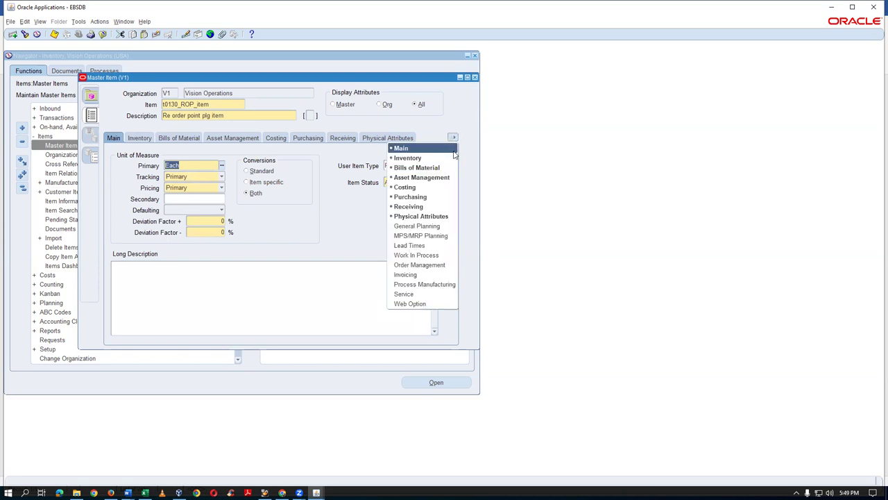
{"action": "left_click", "coordinate": [443, 226]}
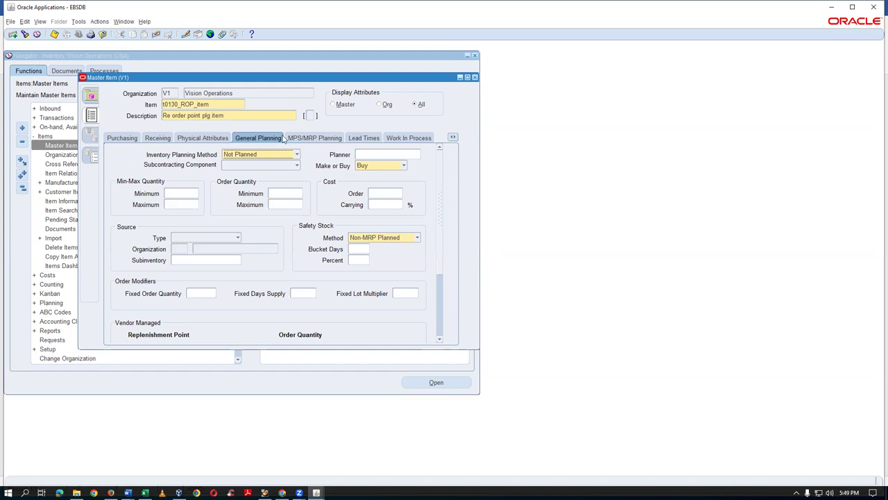
{"action": "left_click", "coordinate": [254, 155]}
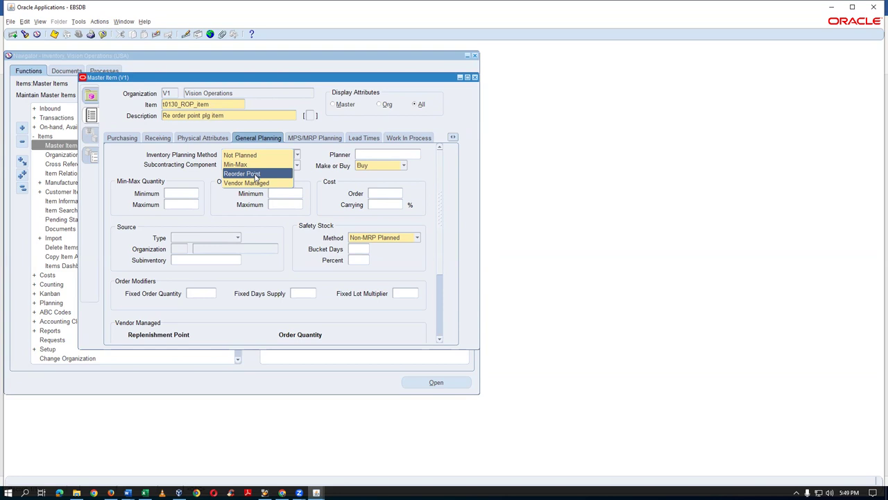
{"action": "left_click", "coordinate": [255, 175]}
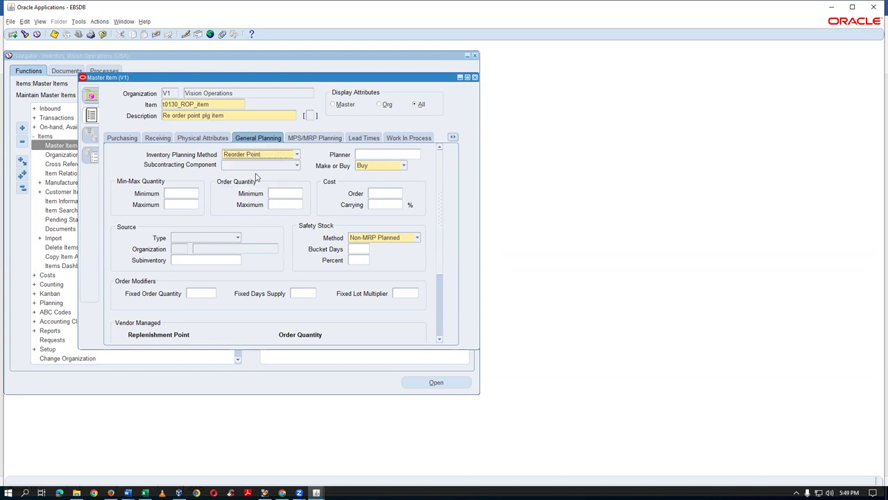
Set the item's Fixed Lot Multiplier to 50 and its Source Type to Supplier.
{"action": "left_click", "coordinate": [174, 193]}
{"action": "left_click", "coordinate": [293, 206]}
{"action": "left_click", "coordinate": [389, 193]}
{"action": "left_click", "coordinate": [401, 293]}
{"action": "type", "text": "50"}
{"action": "left_click", "coordinate": [285, 192]}
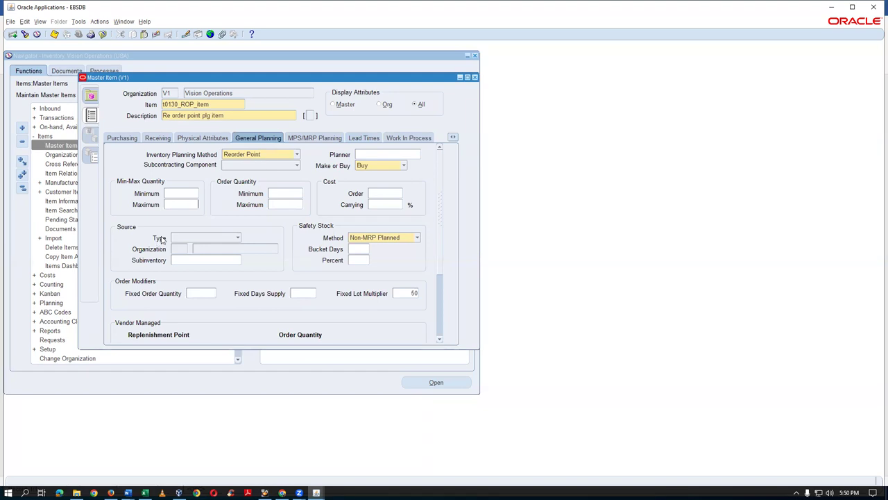
{"action": "left_click", "coordinate": [218, 239]}
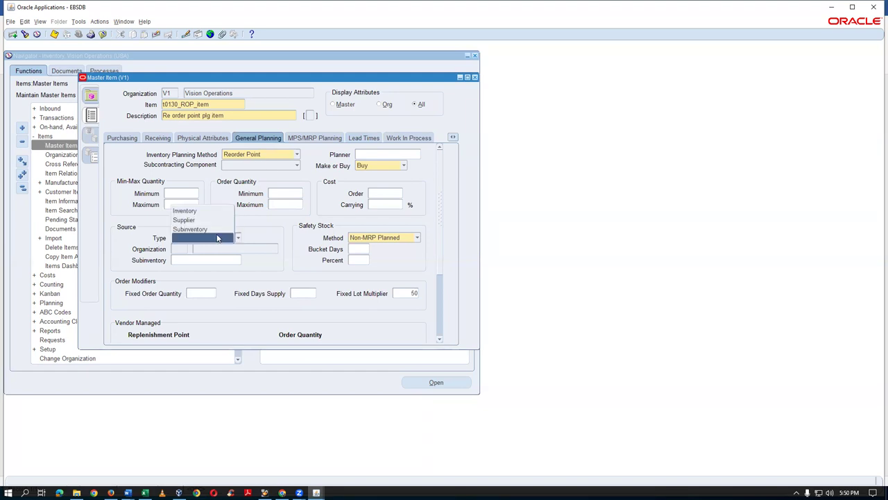
{"action": "left_click", "coordinate": [211, 221]}
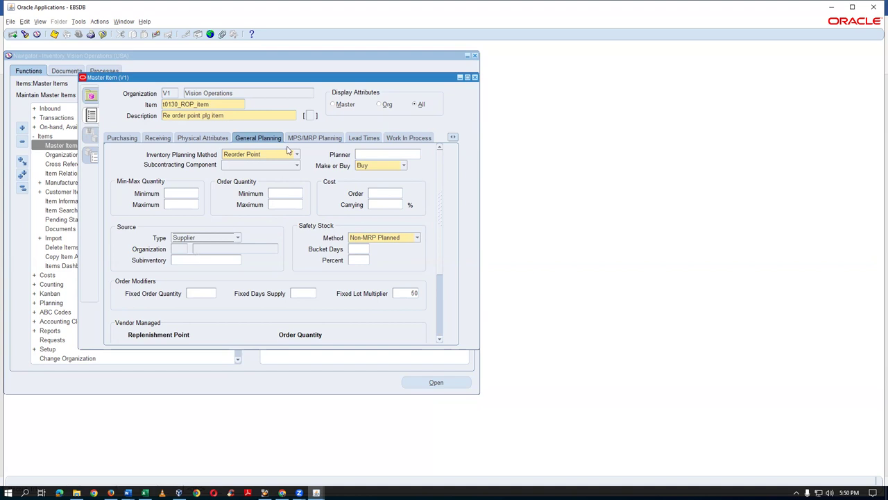
Recheck the item's general planning, purchasing, MPS/MRP planning and lead time attributes, and save the item.
{"action": "left_click", "coordinate": [289, 193]}
{"action": "left_click", "coordinate": [294, 203]}
{"action": "left_click", "coordinate": [407, 295]}
{"action": "left_click", "coordinate": [453, 138]}
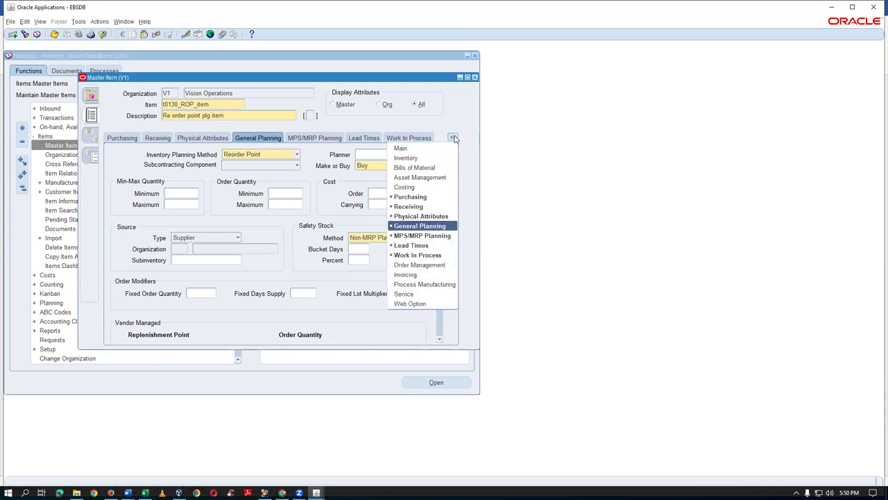
{"action": "left_click", "coordinate": [429, 197]}
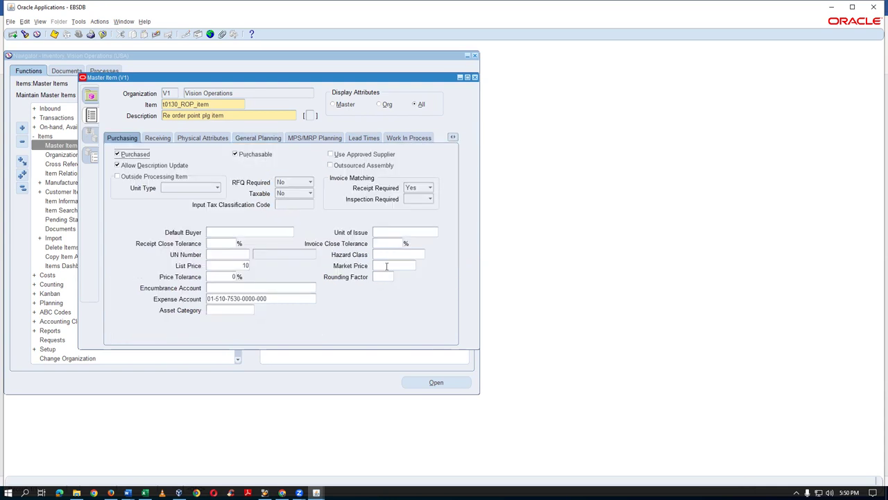
{"action": "left_click_drag", "start_coordinate": [237, 265], "coordinate": [258, 265]}
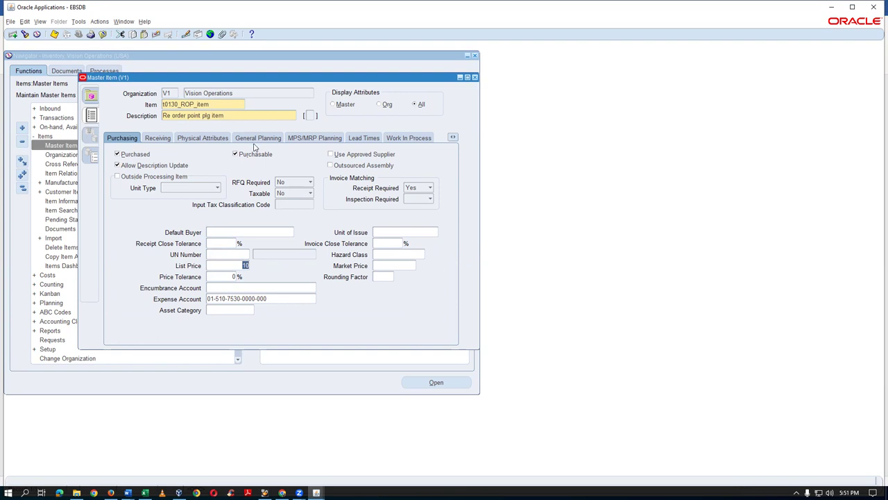
{"action": "left_click", "coordinate": [453, 138]}
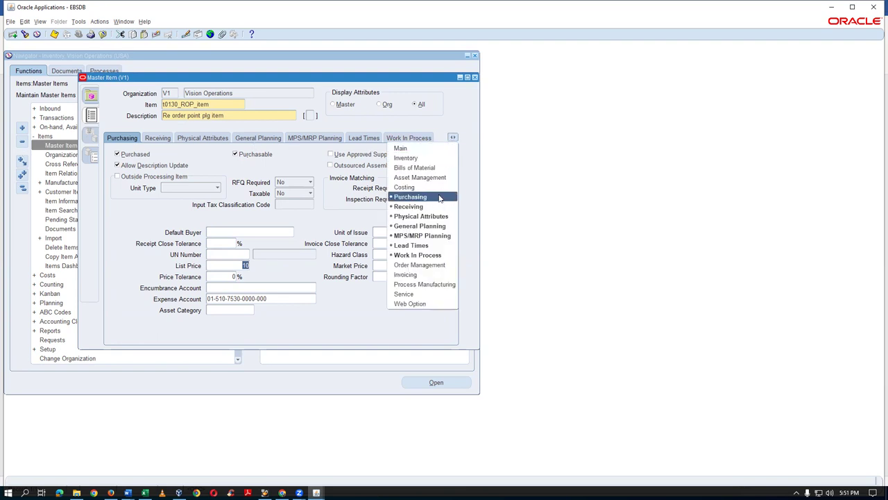
{"action": "left_click", "coordinate": [420, 225]}
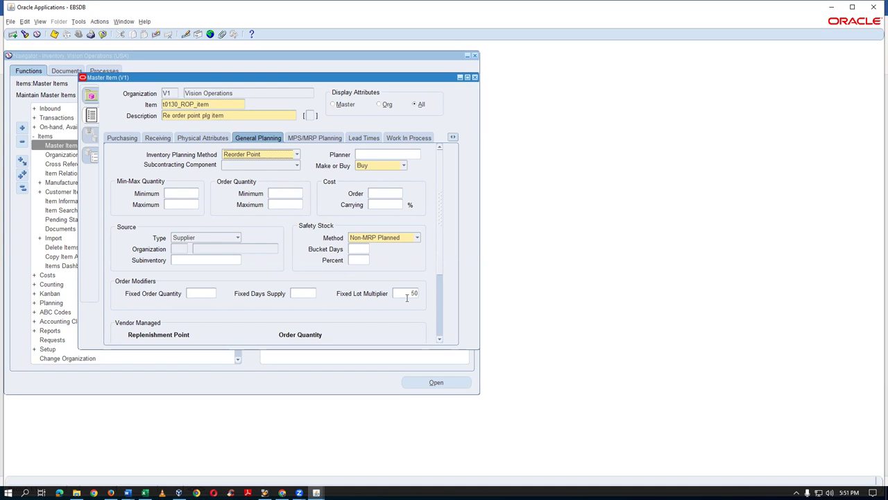
{"action": "left_click", "coordinate": [305, 138]}
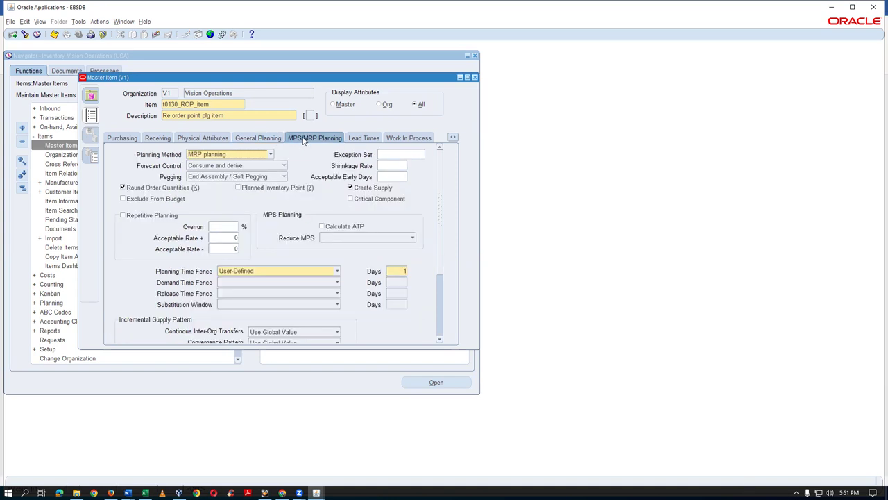
{"action": "left_click", "coordinate": [363, 139]}
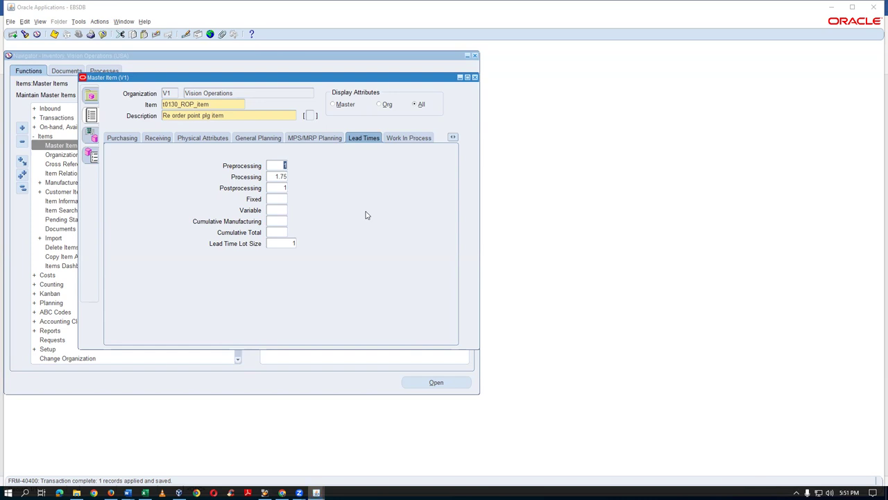
Switch to the Re-order Point notes in Word and review the lead time formula and its preprocessing, processing and postprocessing definitions.
{"action": "key", "text": "alt+Tab"}
{"action": "key", "text": "Tab"}
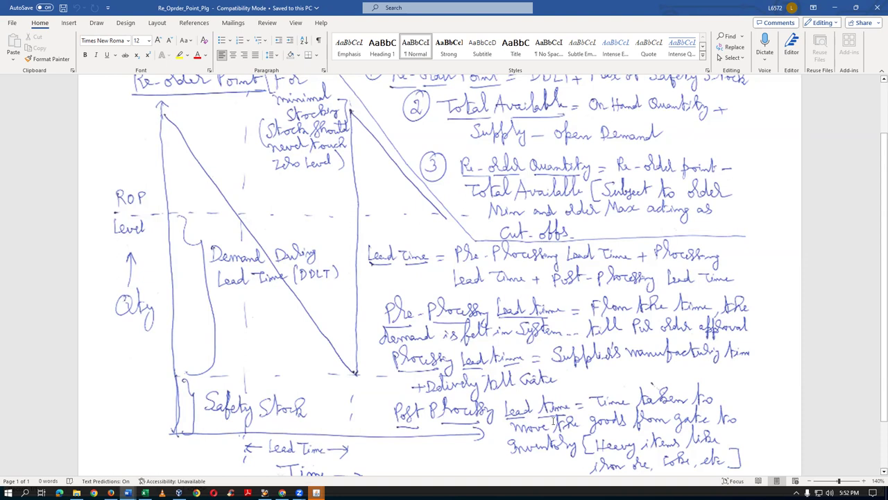
{"action": "scroll", "coordinate": [553, 421], "scroll_direction": "down", "scroll_amount": 1}
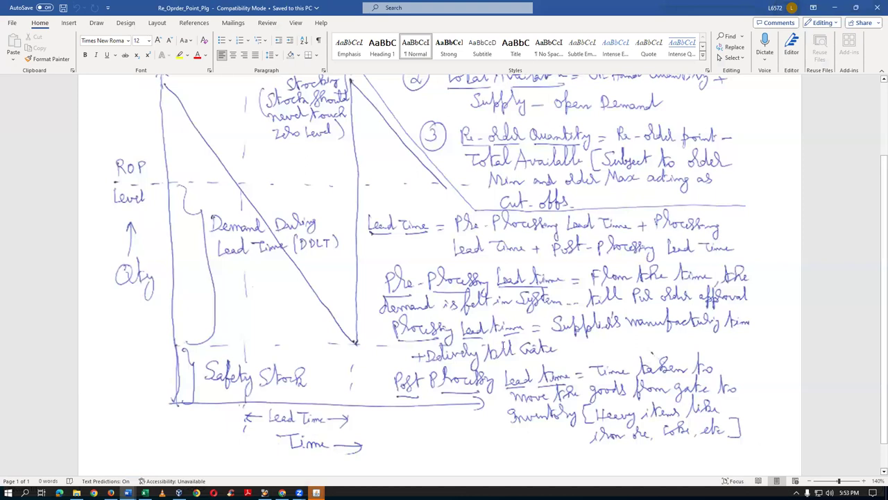
Switch back to Oracle Applications and compare the item's preprocessing, processing and postprocessing lead times with the notes.
{"action": "key", "text": "alt+Tab"}
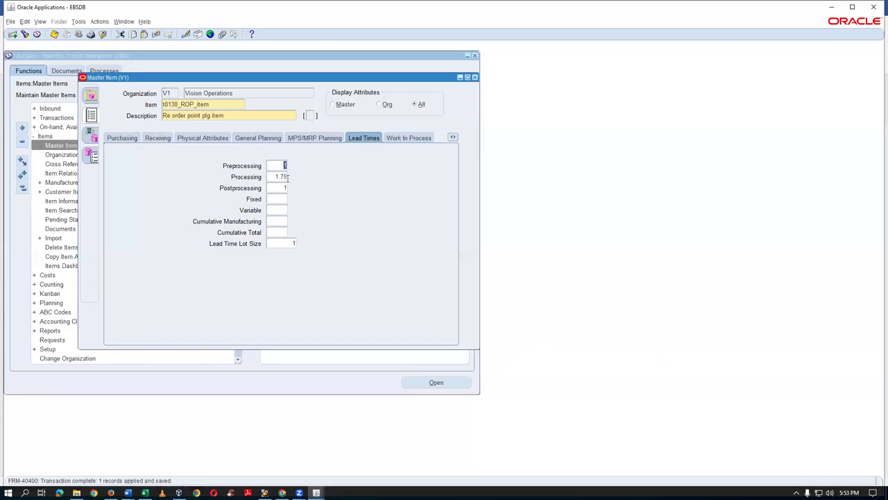
{"action": "left_click", "coordinate": [285, 188]}
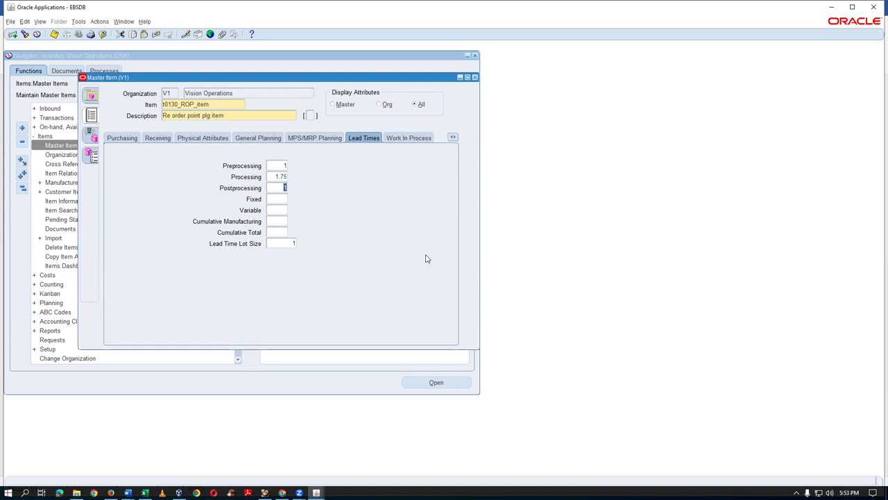
{"action": "key", "text": "shift+Tab"}
{"action": "key", "text": "shift+Tab"}
{"action": "left_click", "coordinate": [78, 21]}
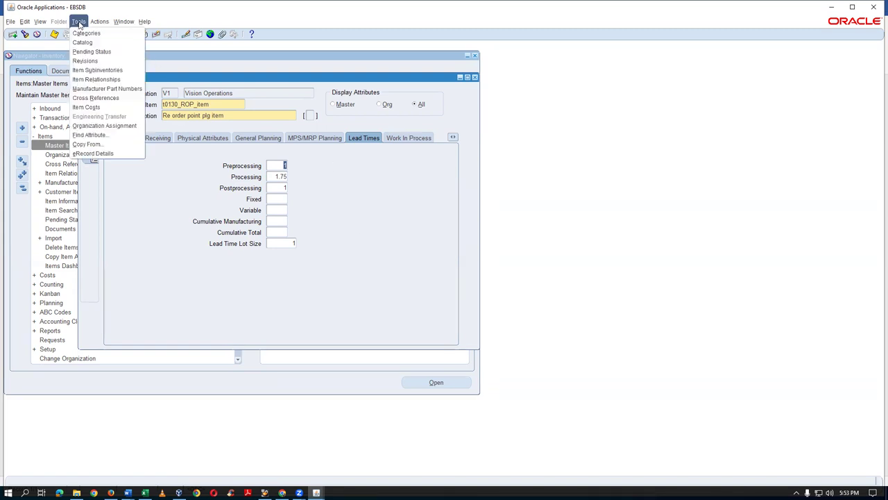
{"action": "left_click", "coordinate": [364, 235]}
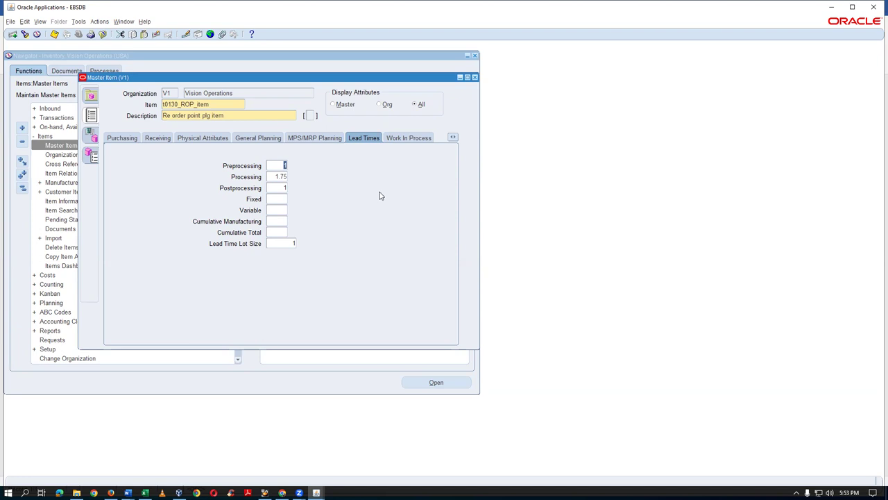
{"action": "left_click", "coordinate": [276, 177]}
{"action": "left_click", "coordinate": [274, 167]}
{"action": "left_click", "coordinate": [269, 177]}
{"action": "left_click", "coordinate": [277, 164]}
{"action": "left_click", "coordinate": [271, 176]}
{"action": "left_click", "coordinate": [270, 187]}
{"action": "left_click", "coordinate": [275, 177]}
Review the item's purchasing, general planning and MPS/MRP planning attributes, including the maximum order quantity and fixed lot multiplier.
{"action": "left_click", "coordinate": [453, 138]}
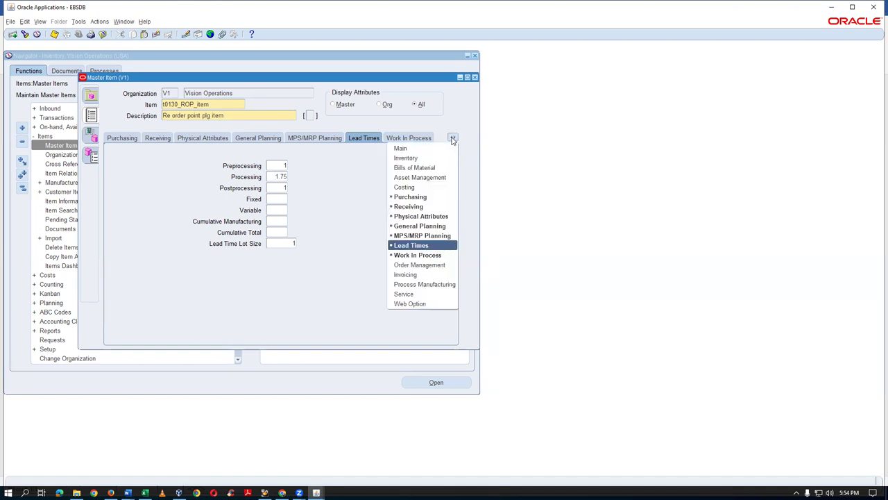
{"action": "left_click", "coordinate": [427, 198]}
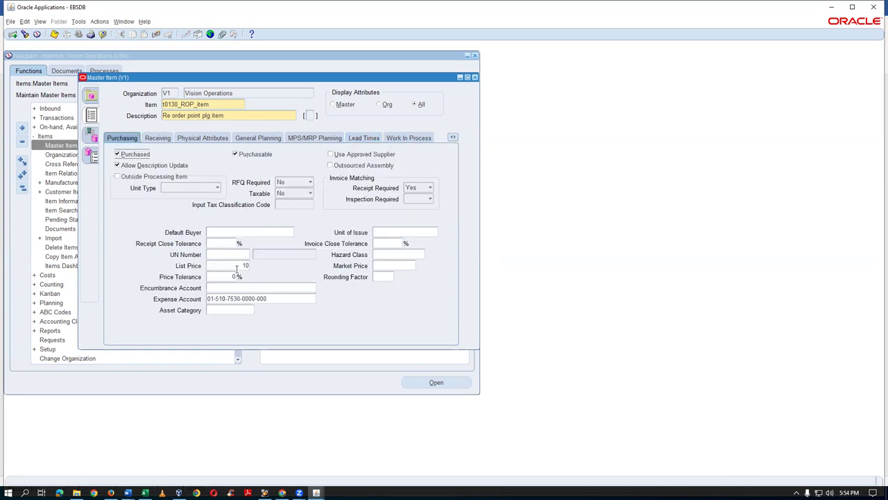
{"action": "left_click", "coordinate": [454, 137]}
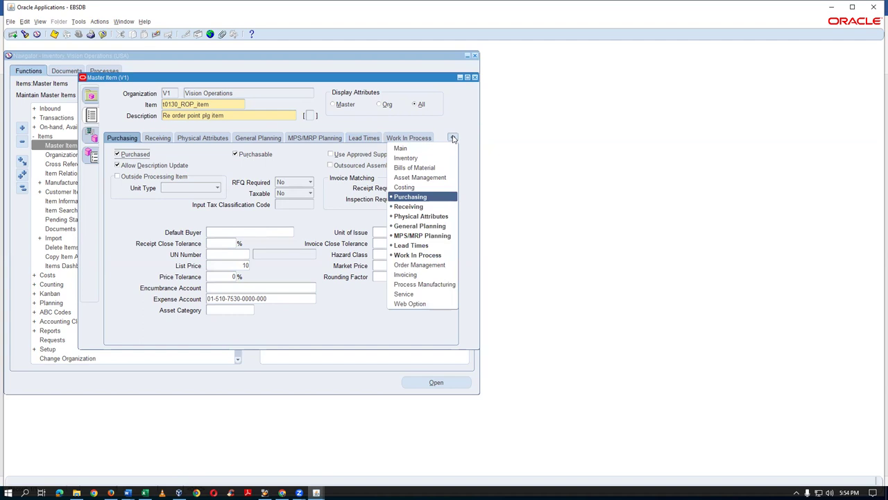
{"action": "left_click", "coordinate": [425, 225]}
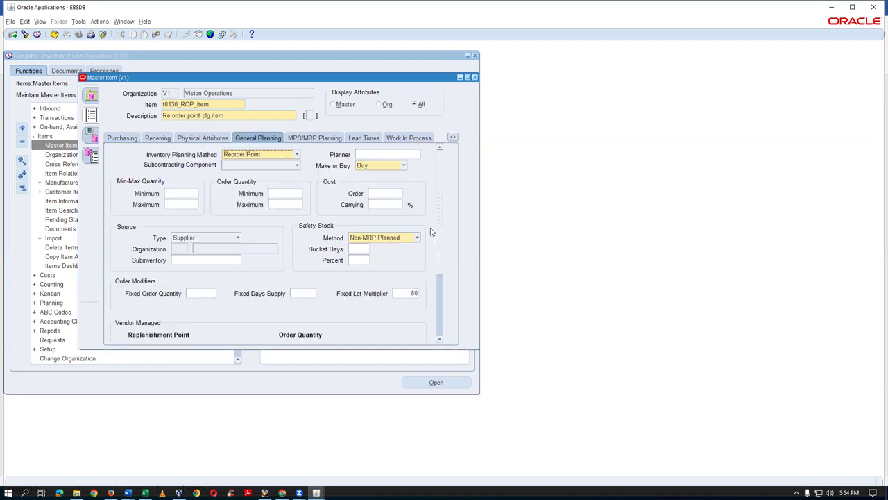
{"action": "left_click", "coordinate": [283, 203]}
{"action": "left_click", "coordinate": [414, 294]}
{"action": "left_click", "coordinate": [322, 139]}
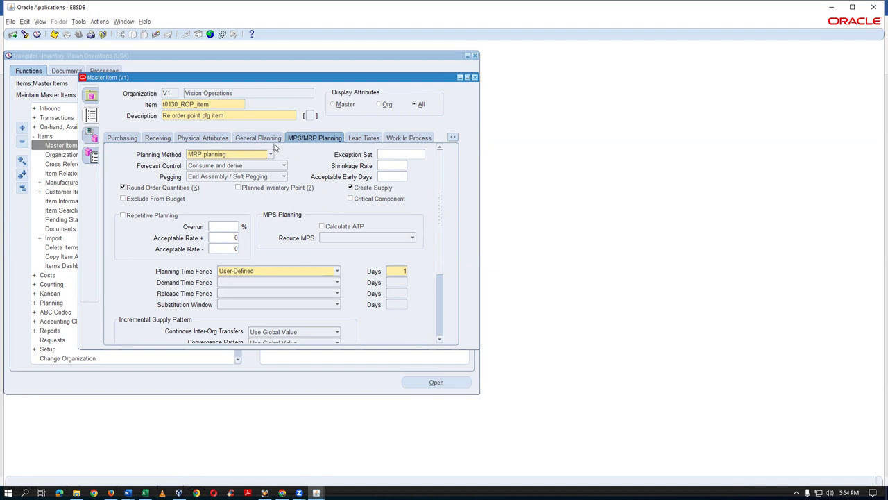
Review the item's lead time attributes, including the variable and cumulative total fields.
{"action": "left_click", "coordinate": [355, 137]}
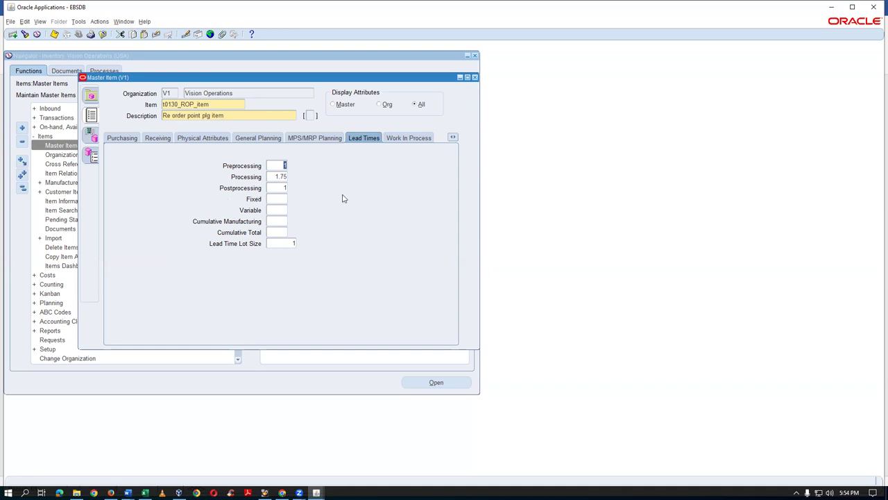
{"action": "left_click", "coordinate": [275, 177]}
{"action": "left_click_drag", "start_coordinate": [274, 176], "coordinate": [291, 177]}
{"action": "left_click", "coordinate": [270, 189]}
{"action": "left_click", "coordinate": [270, 177]}
{"action": "left_click", "coordinate": [273, 164]}
{"action": "left_click", "coordinate": [277, 177]}
{"action": "left_click", "coordinate": [284, 187]}
{"action": "left_click", "coordinate": [271, 177]}
{"action": "left_click", "coordinate": [275, 166]}
{"action": "left_click", "coordinate": [275, 176]}
{"action": "left_click", "coordinate": [277, 188]}
{"action": "left_click", "coordinate": [274, 177]}
{"action": "left_click", "coordinate": [281, 166]}
{"action": "left_click", "coordinate": [280, 177]}
{"action": "left_click", "coordinate": [284, 188]}
{"action": "left_click", "coordinate": [277, 210]}
{"action": "left_click", "coordinate": [282, 232]}
{"action": "left_click", "coordinate": [276, 164]}
{"action": "left_click", "coordinate": [278, 177]}
{"action": "left_click", "coordinate": [283, 188]}
Assign the item to organization t03 (t01_inv_3), save the assignment and close the Master Item form.
{"action": "left_click", "coordinate": [78, 21]}
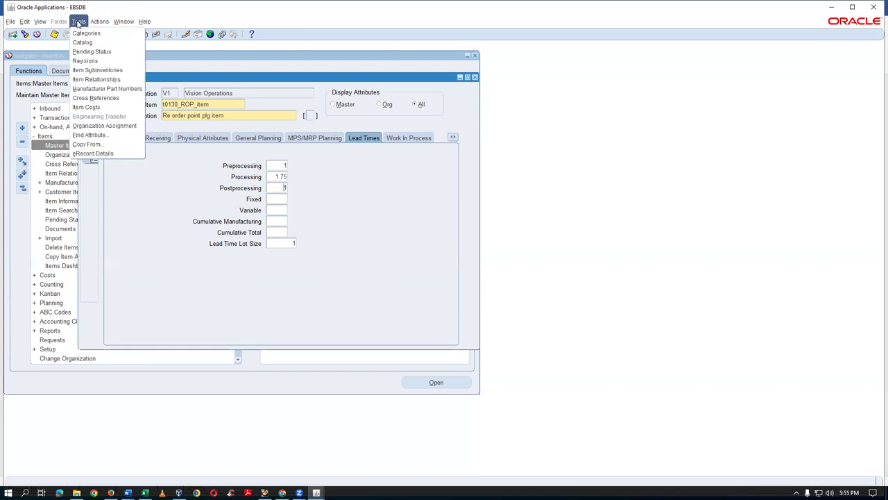
{"action": "left_click", "coordinate": [92, 128]}
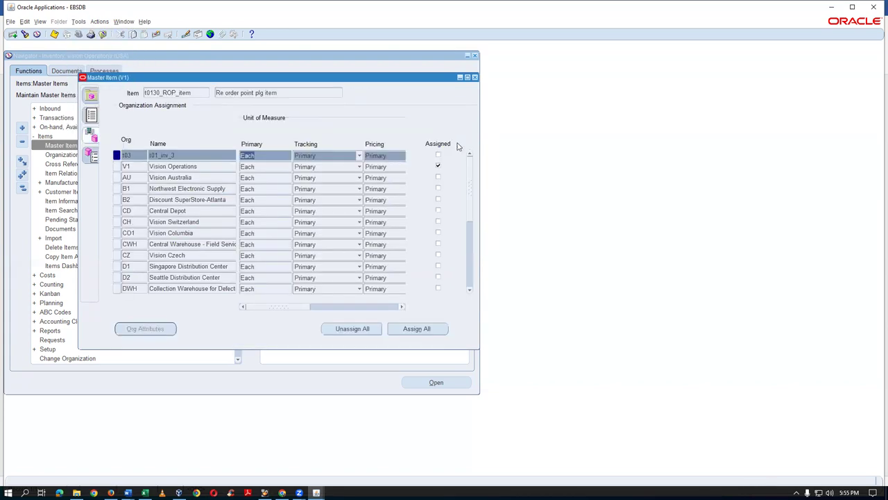
{"action": "left_click", "coordinate": [437, 156]}
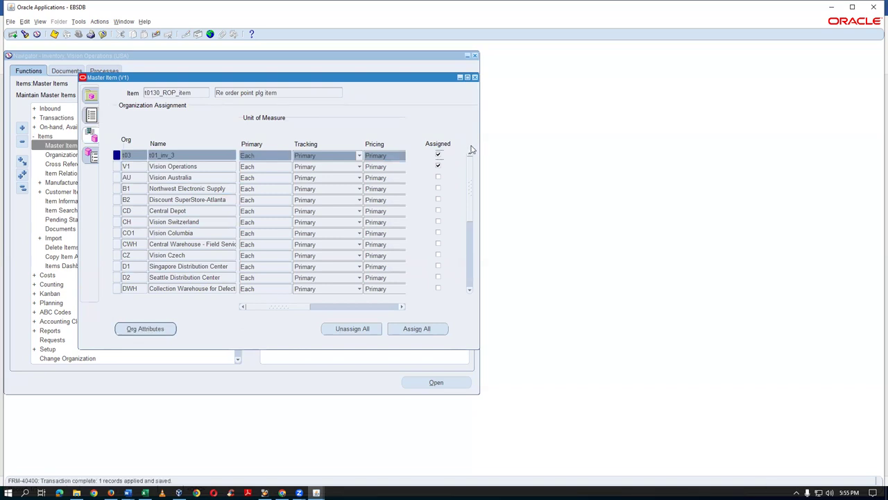
{"action": "left_click", "coordinate": [474, 78]}
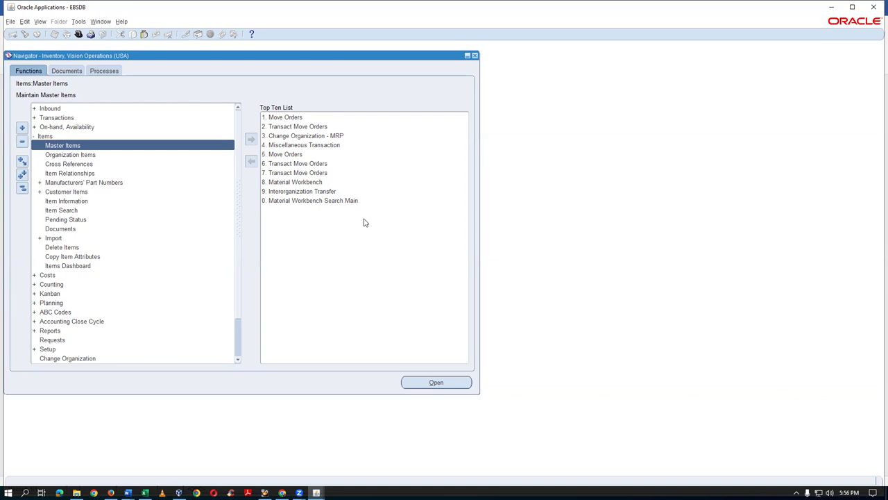
Change the current inventory organization to t03 (t01_inv_3).
{"action": "left_click", "coordinate": [23, 190]}
{"action": "left_click", "coordinate": [291, 136]}
{"action": "double_click", "coordinate": [291, 135]}
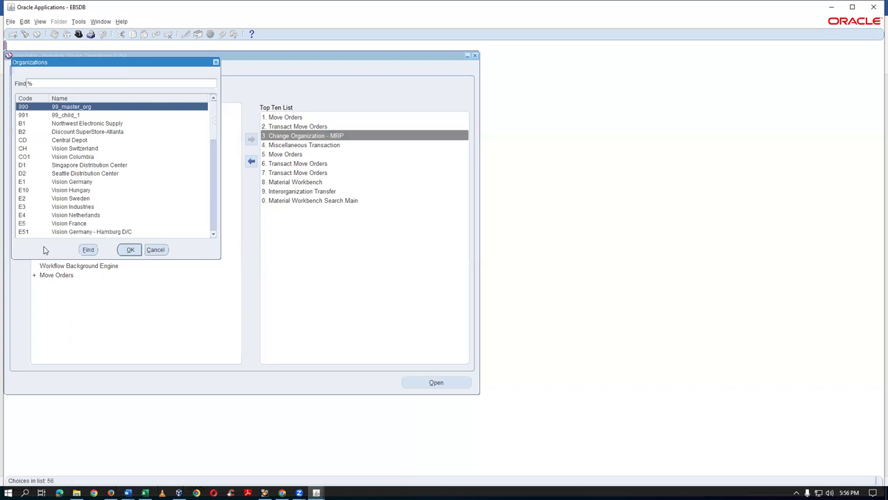
{"action": "type", "text": "t0"}
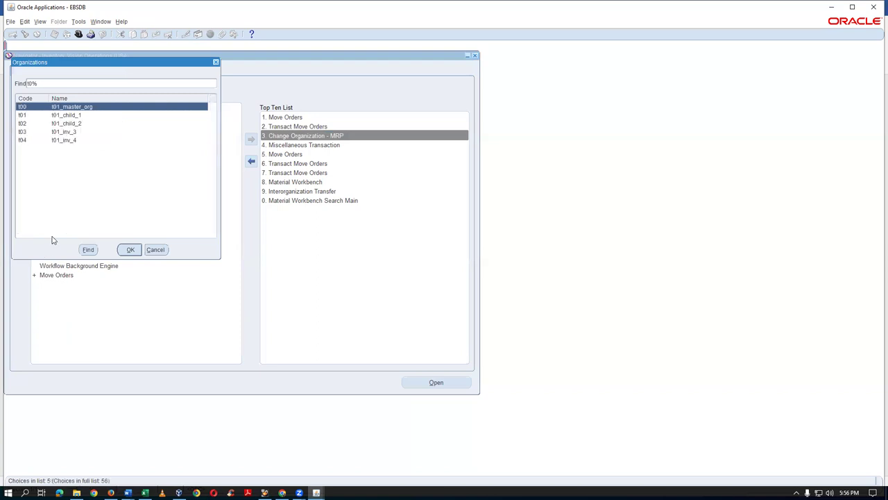
{"action": "left_click", "coordinate": [81, 131]}
{"action": "left_click", "coordinate": [129, 249]}
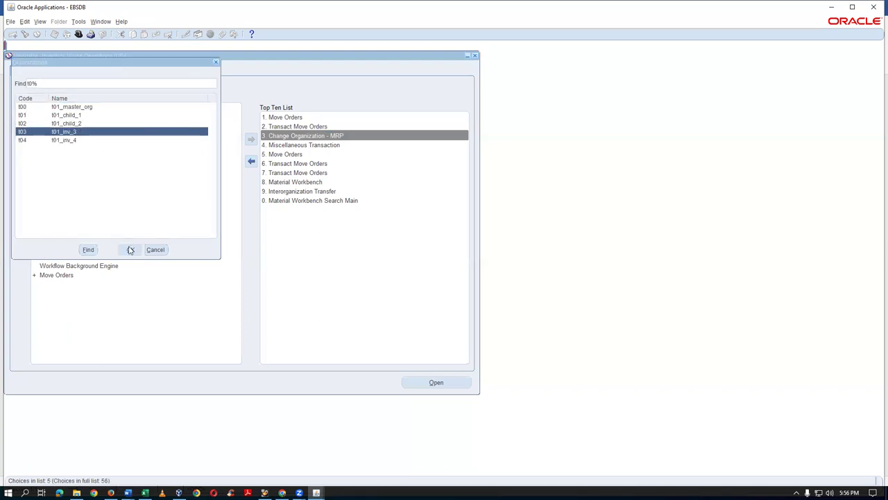
Try to open the forecast sets form under Planning for the current organization.
{"action": "left_click", "coordinate": [21, 187]}
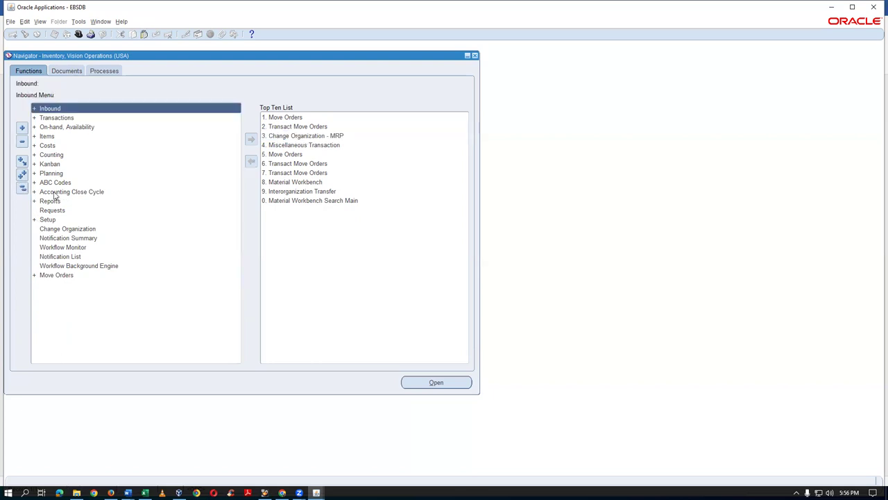
{"action": "double_click", "coordinate": [61, 173]}
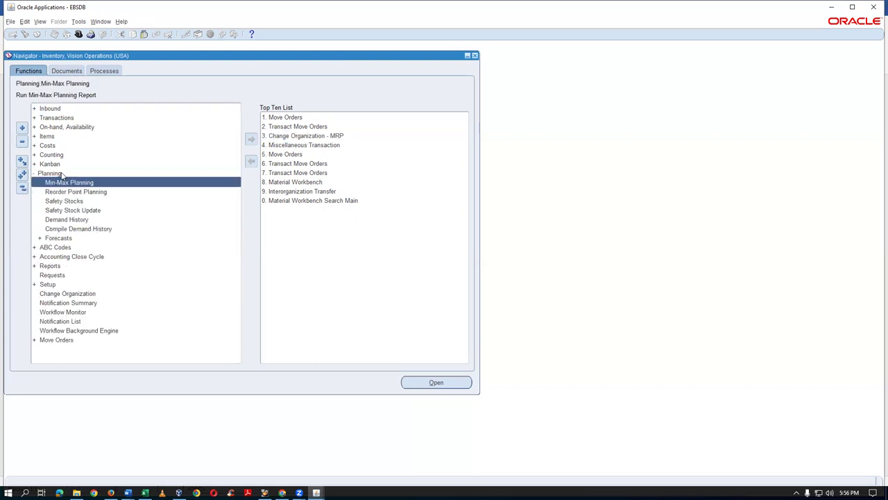
{"action": "left_click", "coordinate": [88, 240]}
{"action": "double_click", "coordinate": [88, 240]}
{"action": "left_click", "coordinate": [81, 286]}
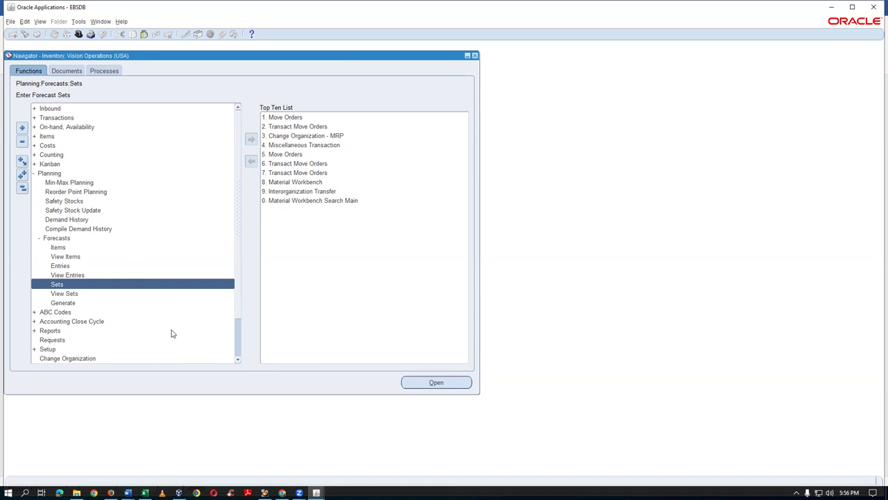
{"action": "double_click", "coordinate": [88, 285]}
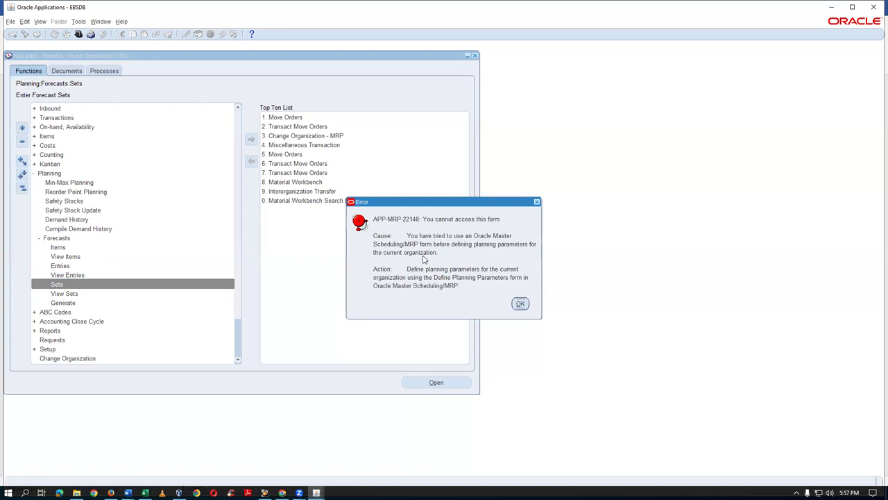
{"action": "left_click", "coordinate": [520, 303]}
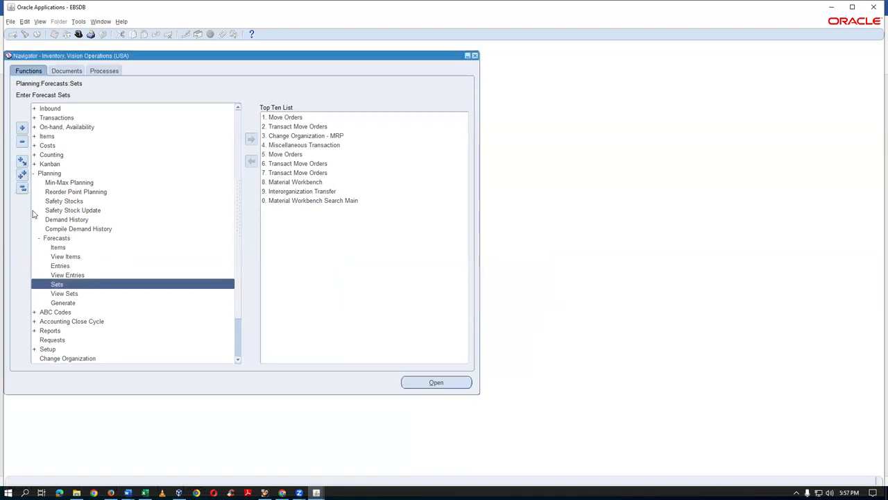
Try to switch to the Manufacturing, Vision Operations (USA) responsibility.
{"action": "left_click", "coordinate": [23, 189]}
{"action": "key", "text": "alt+f"}
{"action": "type", "text": "r"}
{"action": "type", "text": "ma%"}
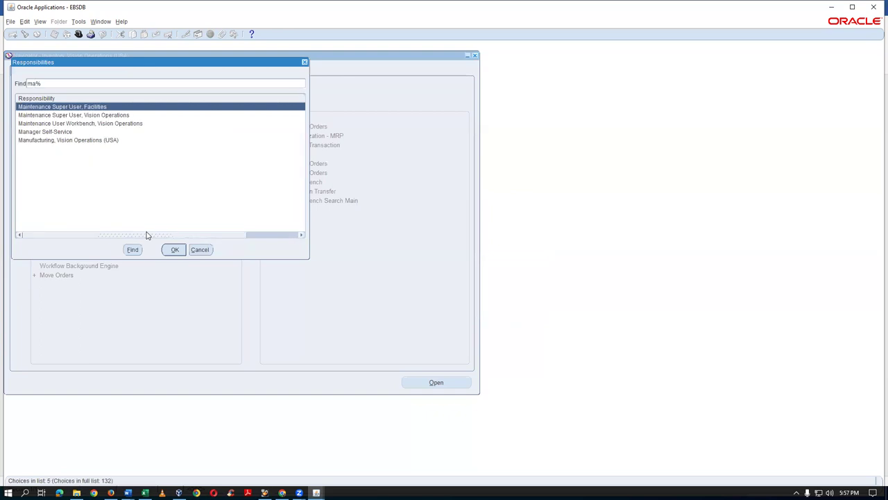
{"action": "key", "text": "Down"}
{"action": "key", "text": "Down"}
{"action": "key", "text": "Down"}
{"action": "key", "text": "Down"}
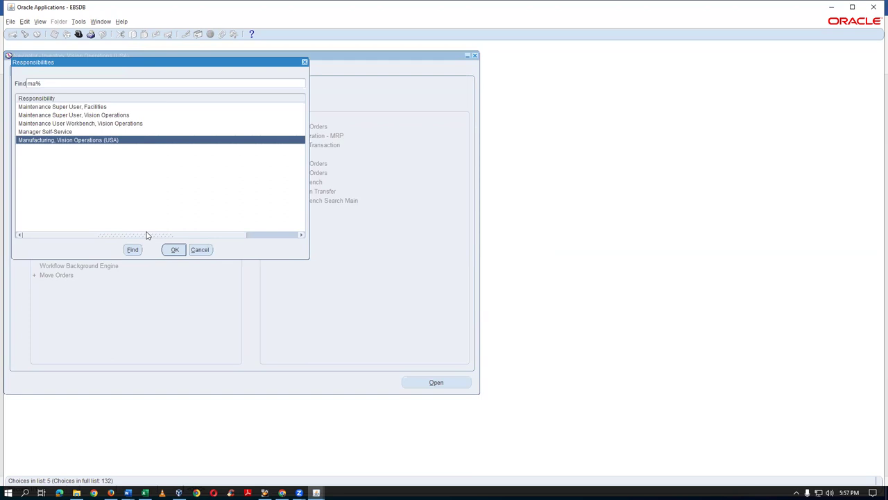
{"action": "key", "text": "Return"}
Switch to the System Administrator responsibility.
{"action": "key", "text": "alt+f"}
{"action": "type", "text": "r"}
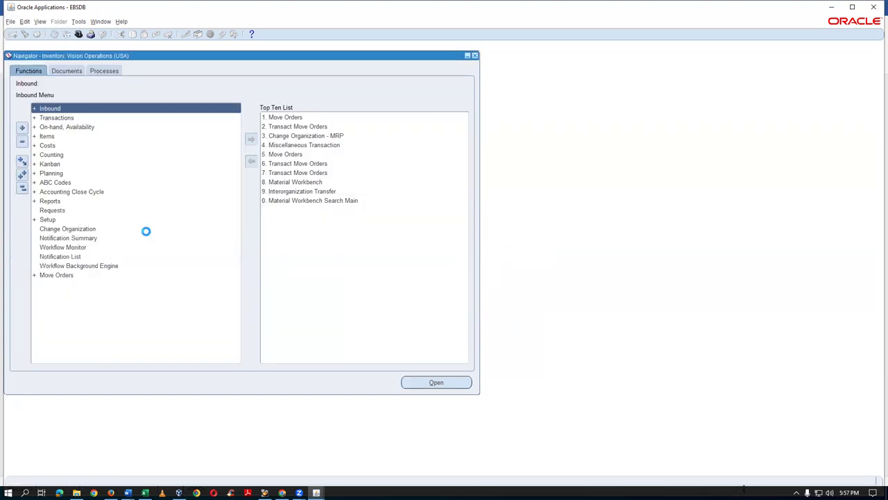
{"action": "type", "text": "s%"}
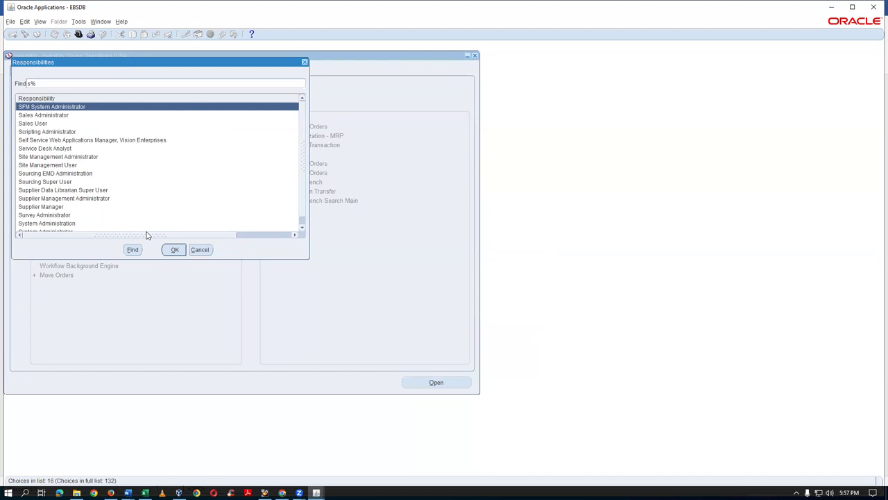
{"action": "type", "text": "ystem Administrat"}
{"action": "key", "text": "Down"}
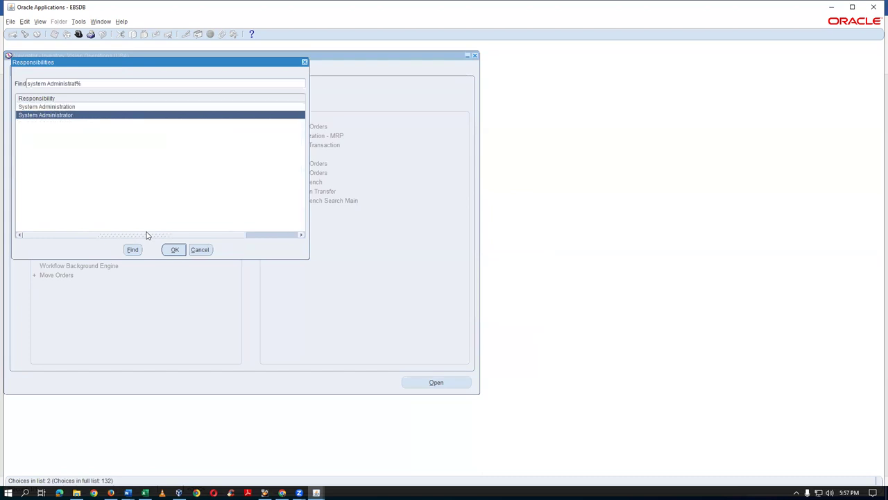
{"action": "key", "text": "Return"}
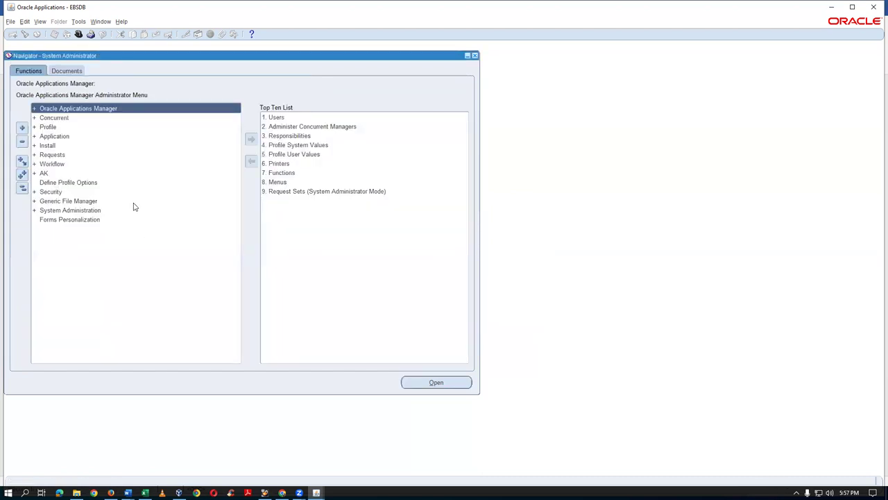
Open the Users form and query the user OPERATIONS.
{"action": "key", "text": "1"}
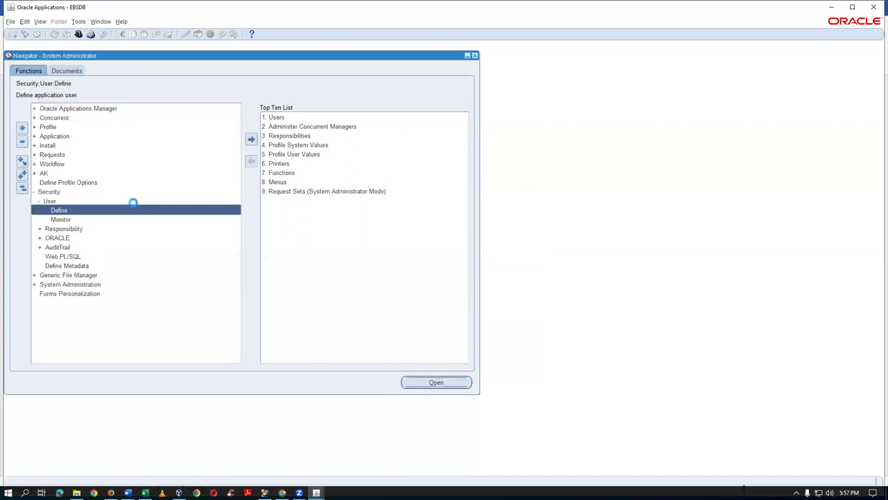
{"action": "key", "text": "F11"}
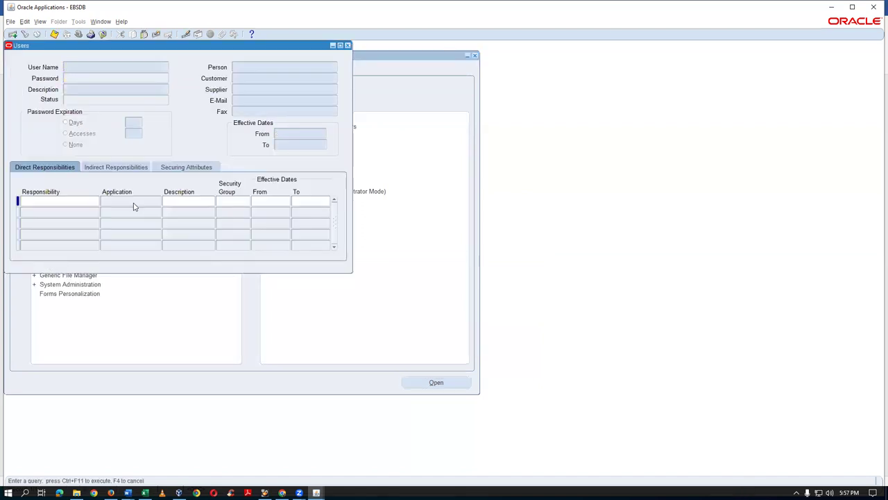
{"action": "type", "text": "OPERAT"}
{"action": "type", "text": "IONS"}
{"action": "key", "text": "ctrl+F11"}
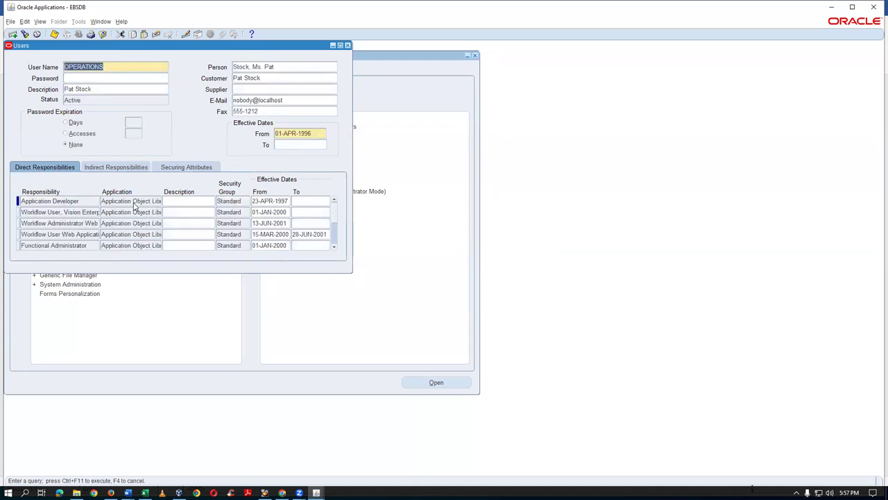
Query the OPERATIONS user's direct responsibilities for names matching Manu%.
{"action": "left_click", "coordinate": [62, 204]}
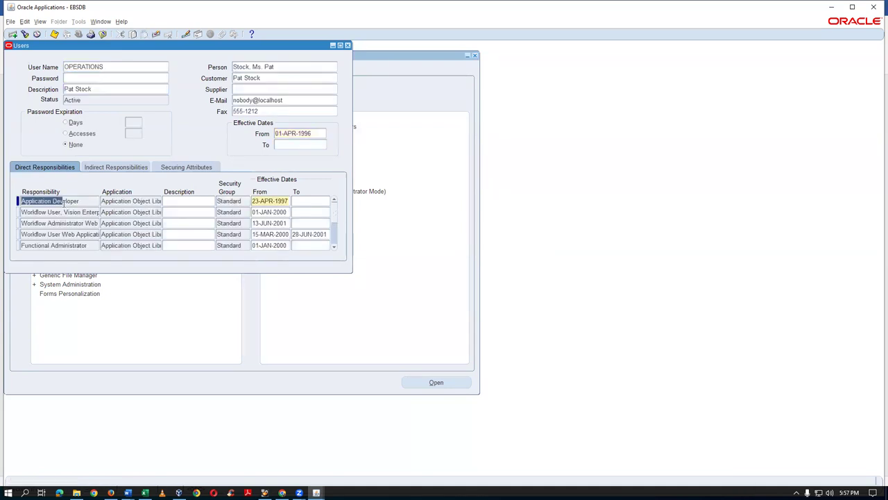
{"action": "type", "text": "Manu%"}
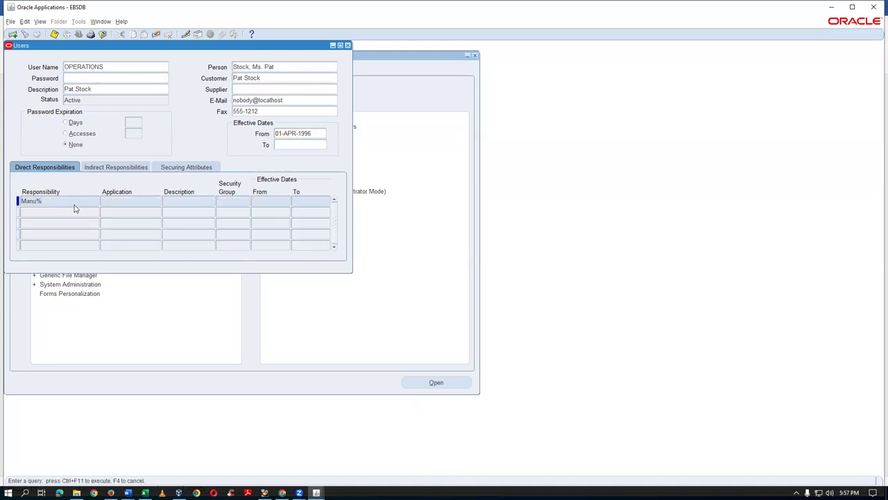
{"action": "key", "text": "ctrl+F11"}
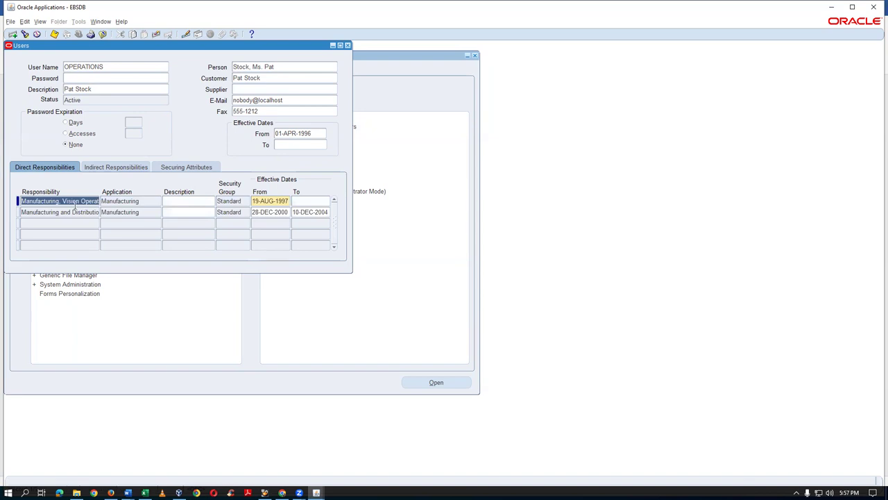
Check the effective end date of the user's Manufacturing, Vision Operations responsibility and close the Users form.
{"action": "left_click", "coordinate": [300, 200]}
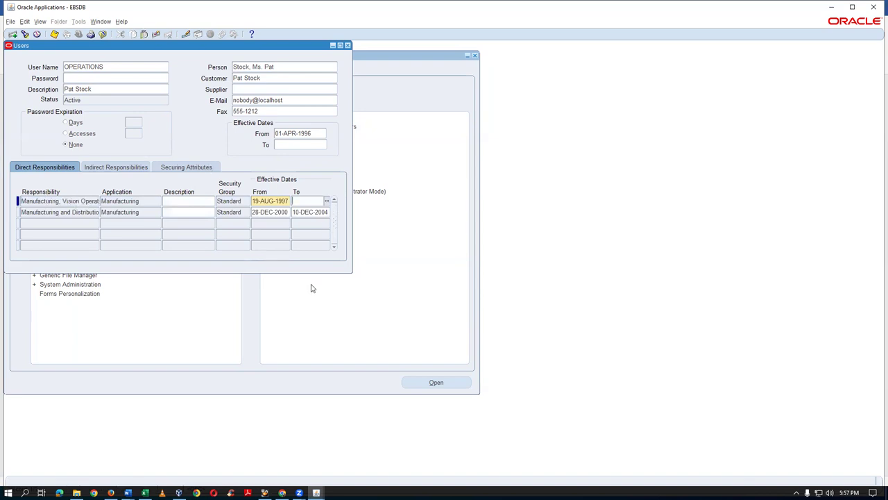
{"action": "left_click", "coordinate": [35, 202]}
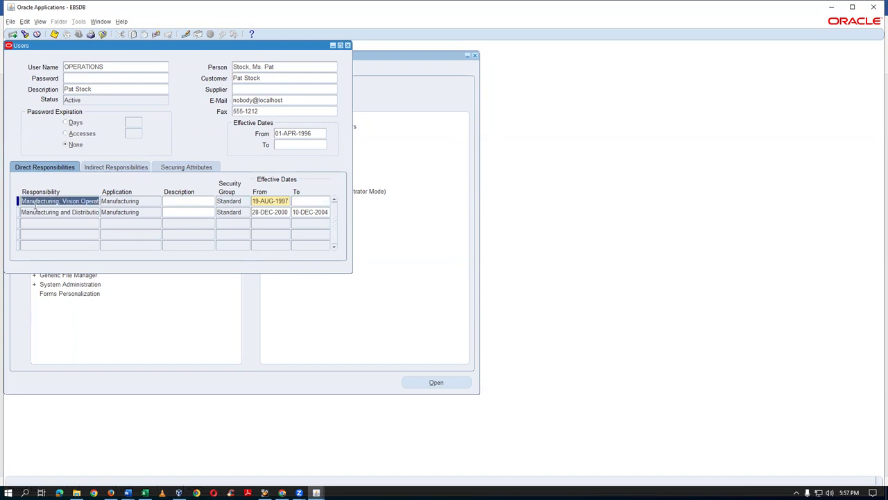
{"action": "left_click", "coordinate": [319, 201]}
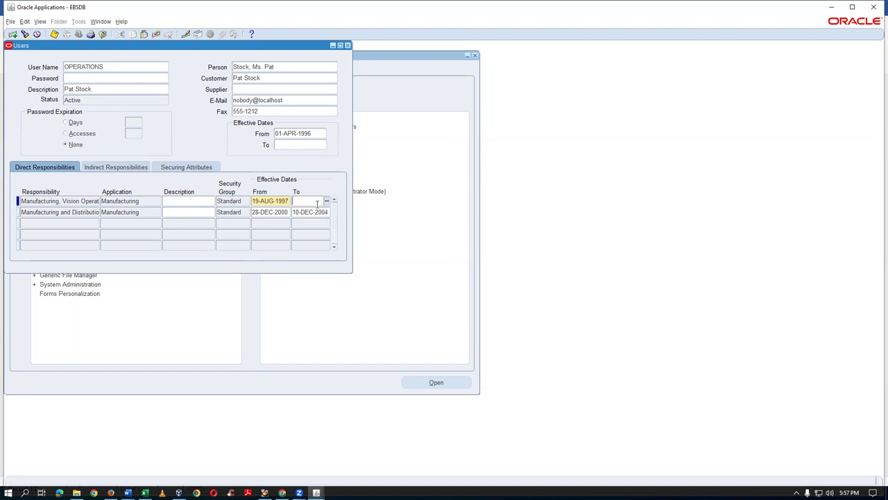
{"action": "left_click", "coordinate": [56, 202]}
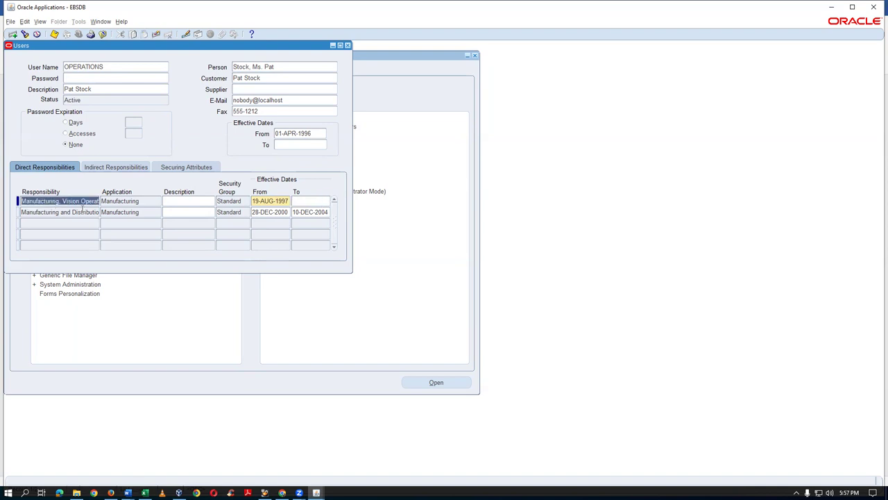
{"action": "left_click", "coordinate": [301, 200]}
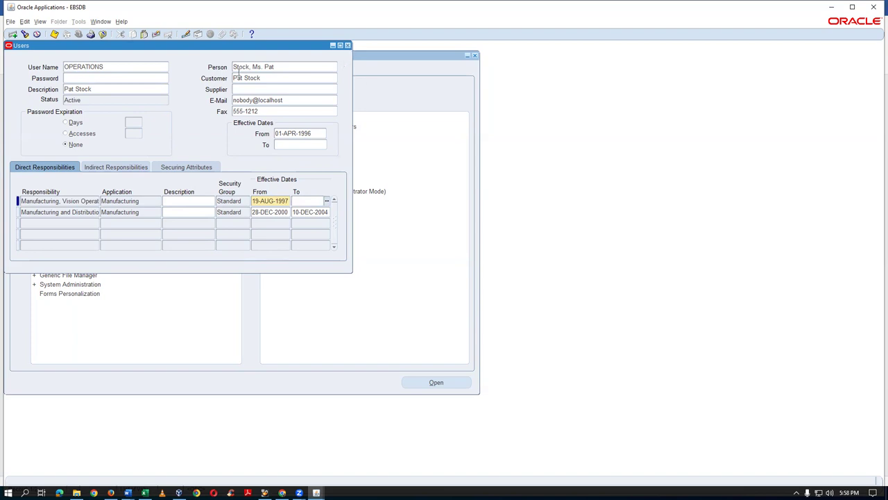
{"action": "left_click", "coordinate": [114, 66]}
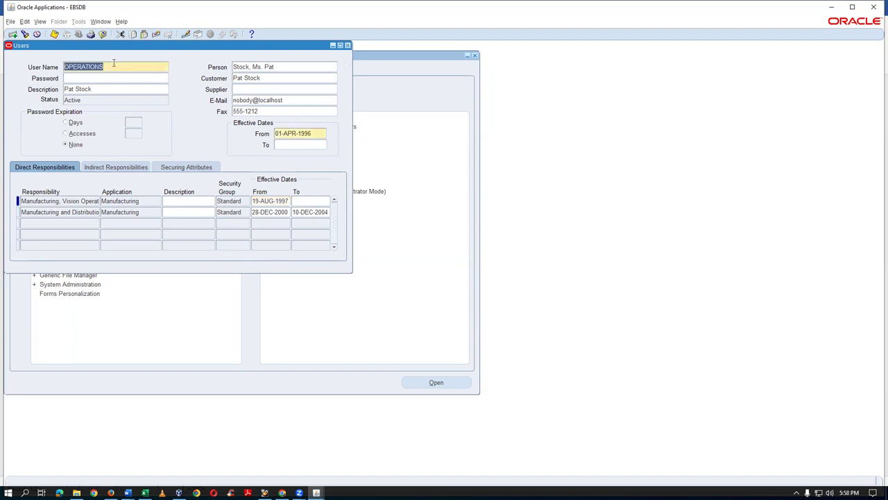
{"action": "left_click", "coordinate": [44, 202]}
{"action": "left_click", "coordinate": [308, 201]}
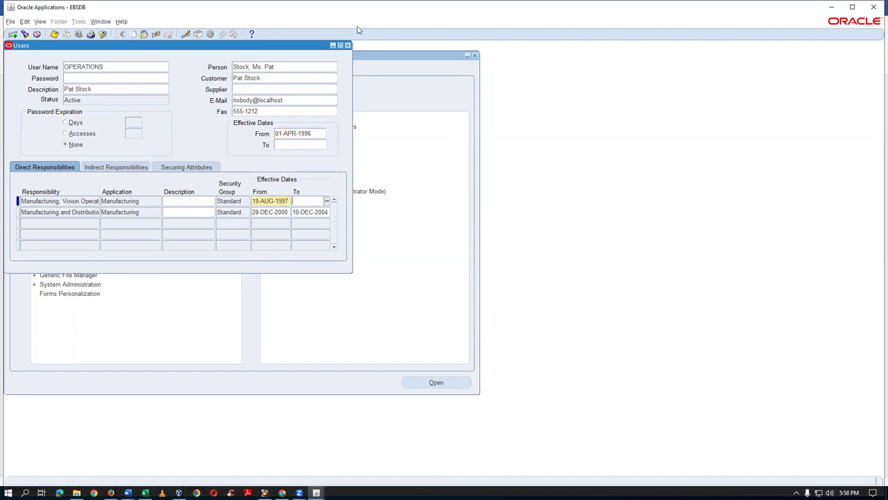
{"action": "left_click", "coordinate": [347, 46]}
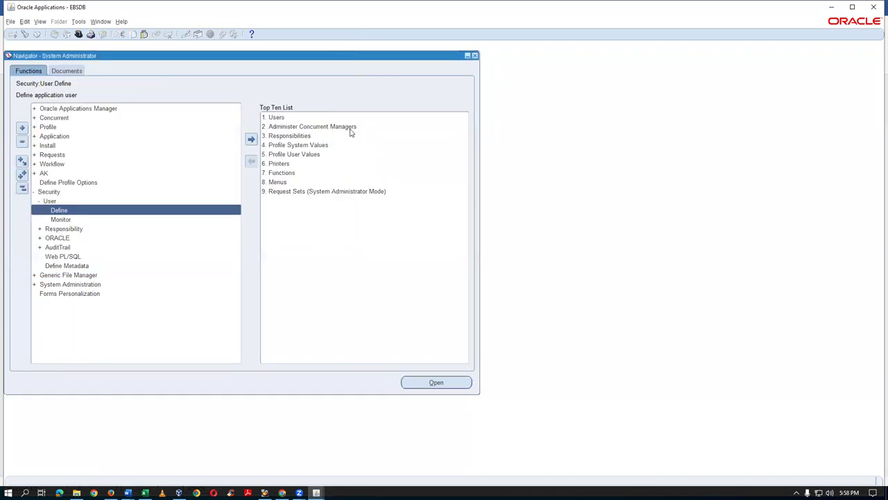
Switch to the Manufacturing, Vision Operations (USA) responsibility.
{"action": "key", "text": "alt+f"}
{"action": "type", "text": "r"}
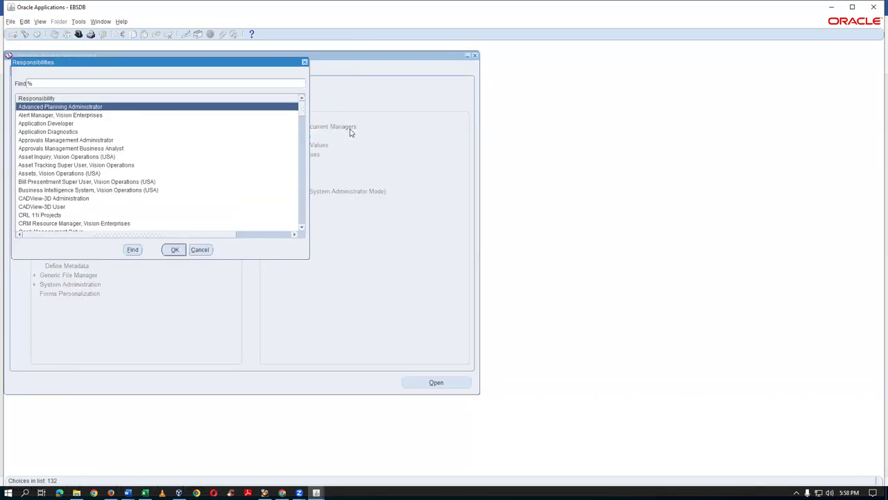
{"action": "type", "text": "ma"}
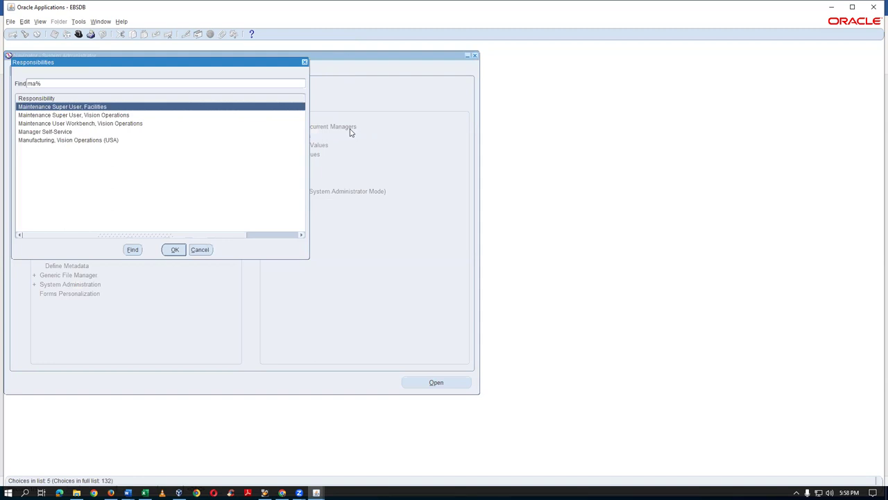
{"action": "key", "text": "Down"}
{"action": "key", "text": "Down"}
{"action": "key", "text": "Down"}
{"action": "key", "text": "Down"}
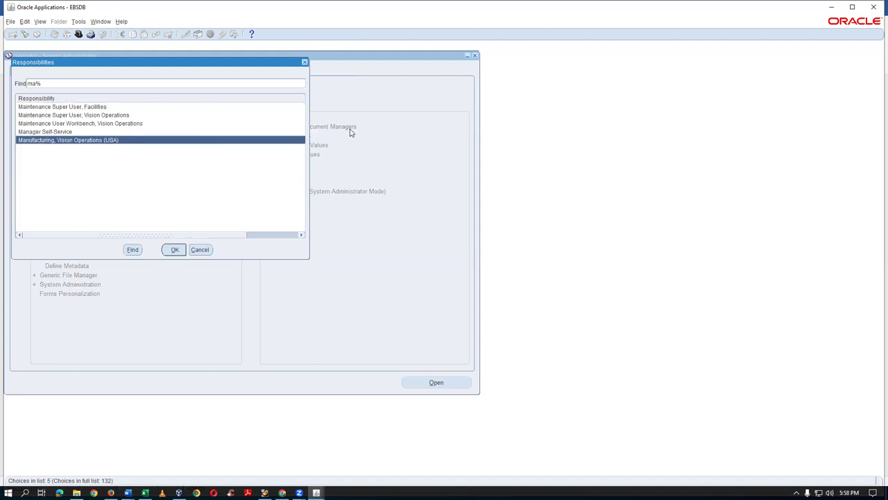
{"action": "key", "text": "Return"}
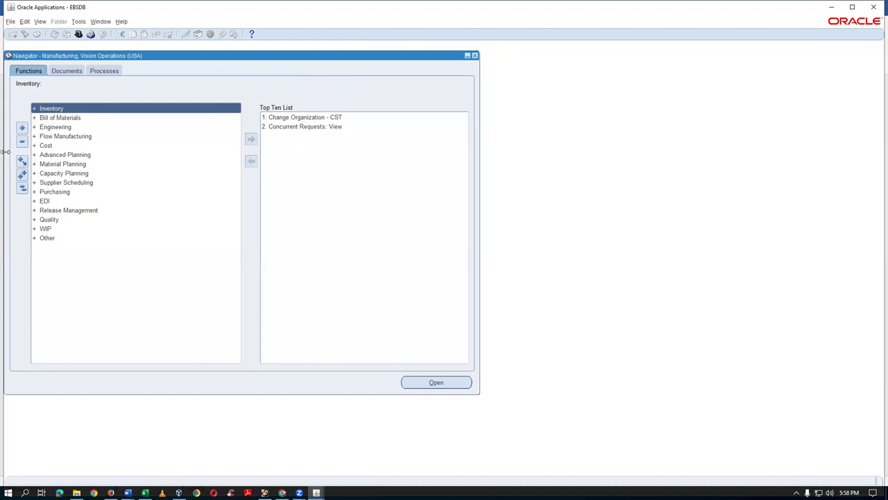
Change the organization for the Manufacturing responsibility to t03, t01_inv_3.
{"action": "left_click", "coordinate": [312, 118]}
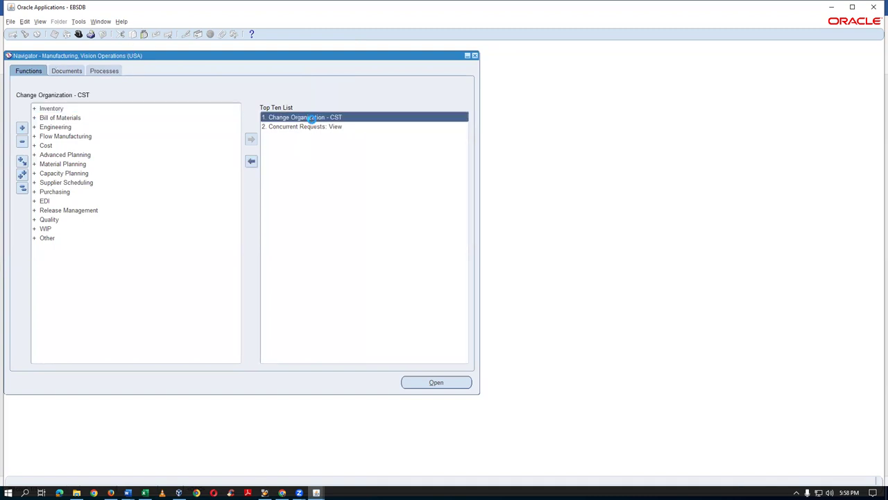
{"action": "double_click", "coordinate": [311, 118]}
{"action": "left_click", "coordinate": [70, 216]}
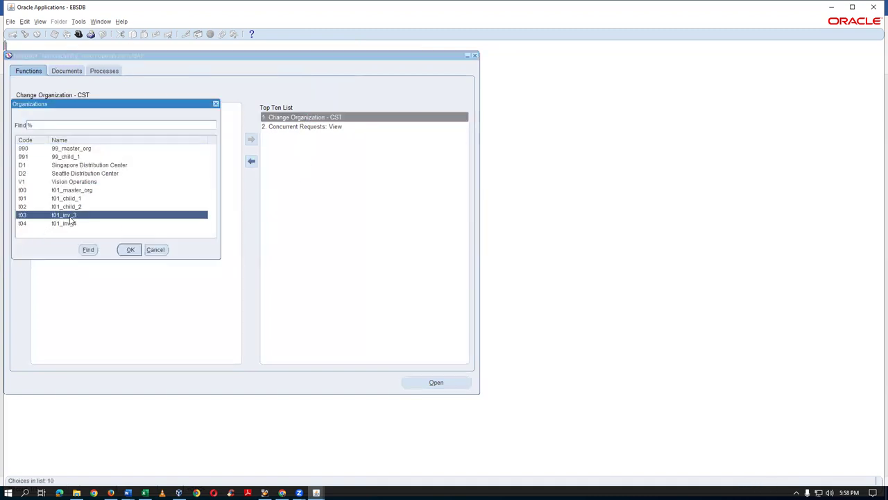
{"action": "left_click", "coordinate": [131, 250]}
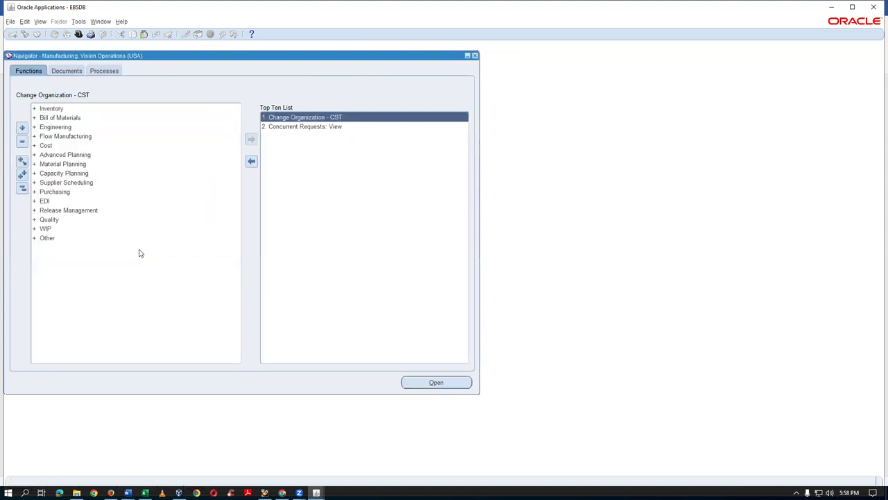
Open the Planning Parameters form from the Material Planning setup functions and move it clear of the navigator list.
{"action": "double_click", "coordinate": [102, 165]}
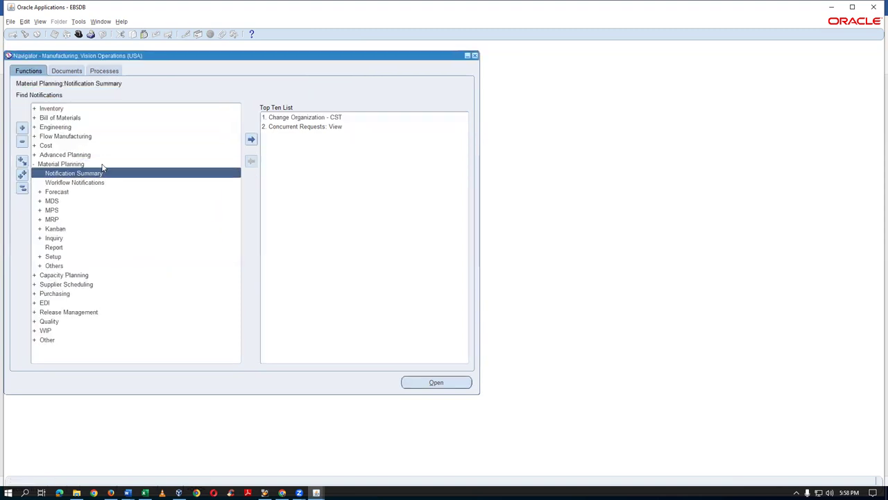
{"action": "double_click", "coordinate": [75, 258]}
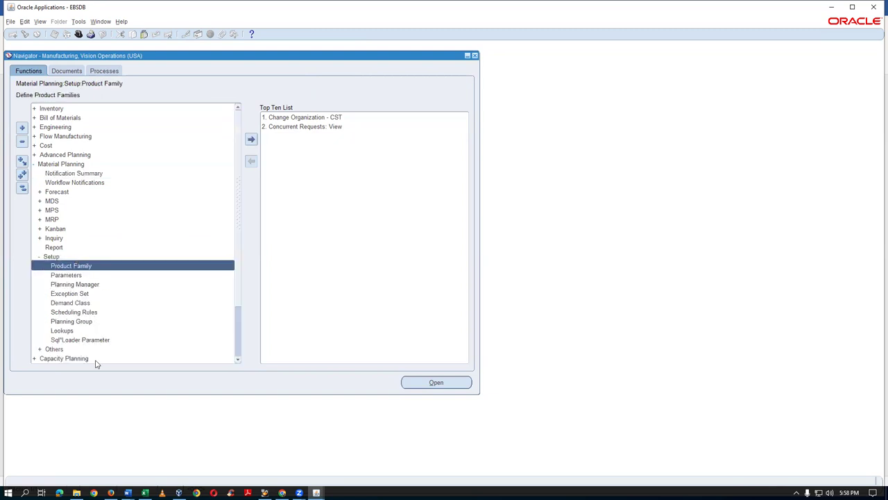
{"action": "left_click", "coordinate": [100, 276]}
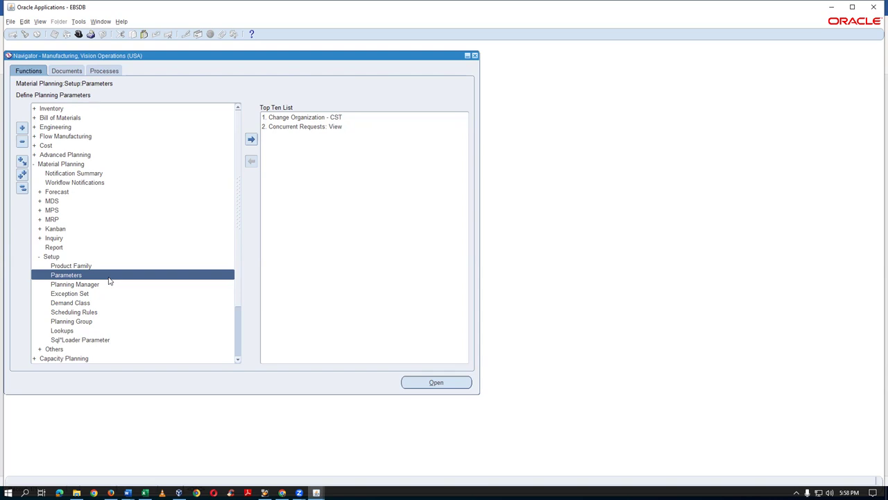
{"action": "double_click", "coordinate": [109, 281]}
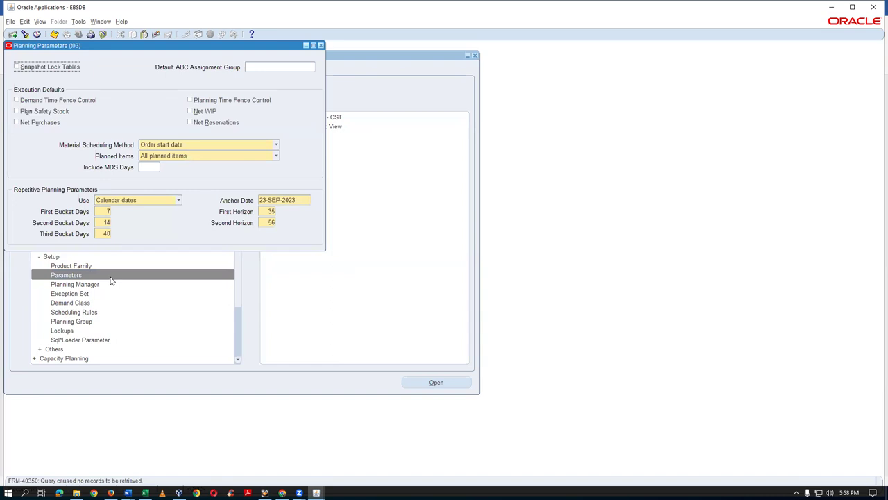
{"action": "left_click_drag", "start_coordinate": [118, 50], "coordinate": [331, 92]}
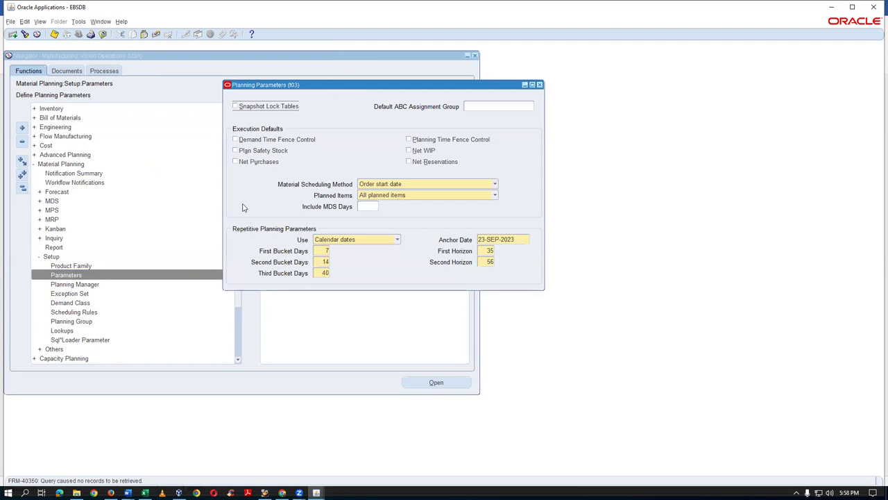
Enable Net Purchases in the execution defaults, save the planning parameters, and close the form.
{"action": "left_click", "coordinate": [235, 161]}
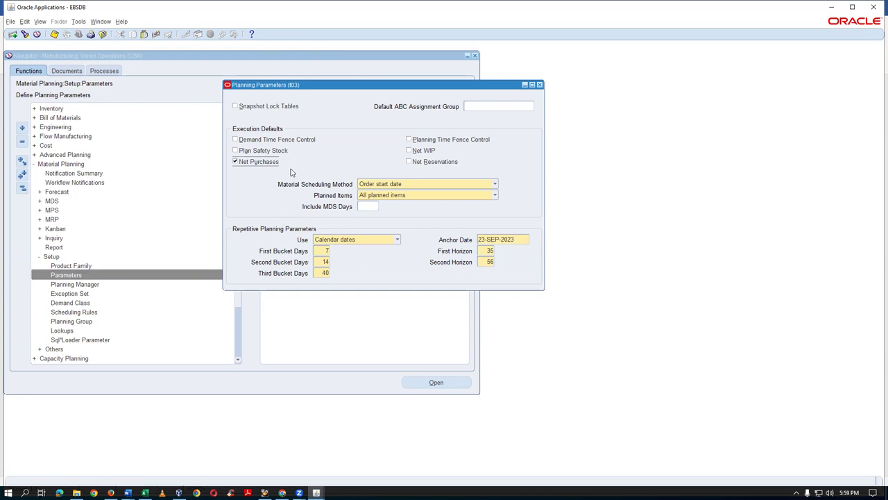
{"action": "key", "text": "ctrl+s"}
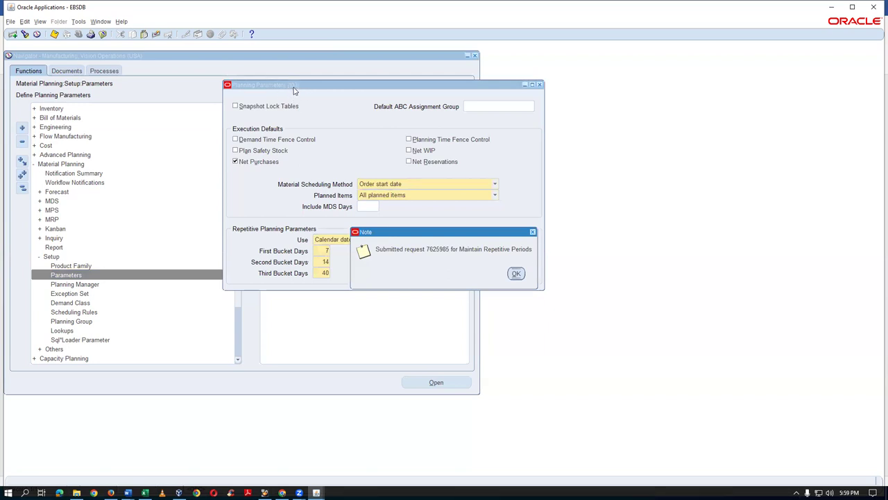
{"action": "left_click", "coordinate": [517, 275]}
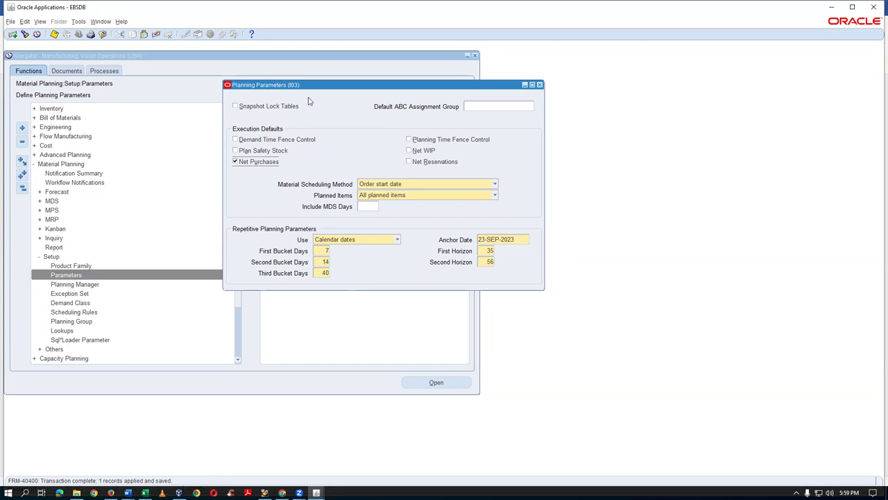
{"action": "left_click", "coordinate": [539, 85]}
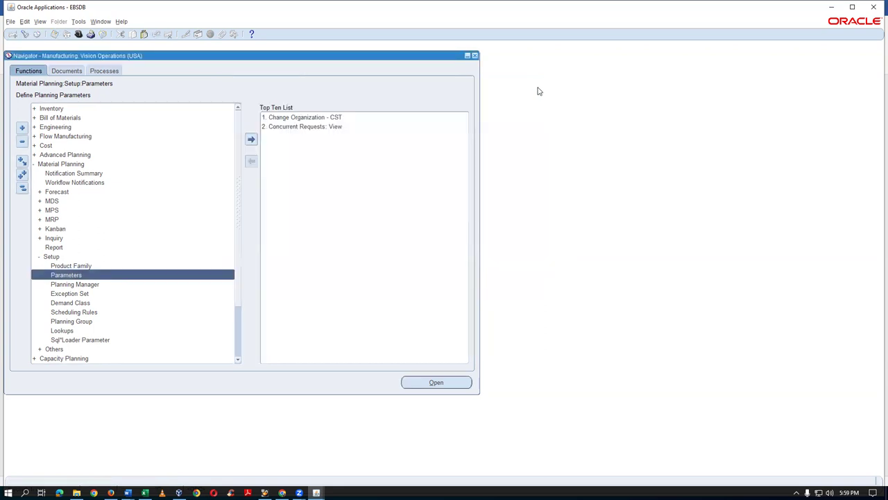
Switch to the Inventory, Vision Operations (USA) responsibility.
{"action": "left_click", "coordinate": [69, 201]}
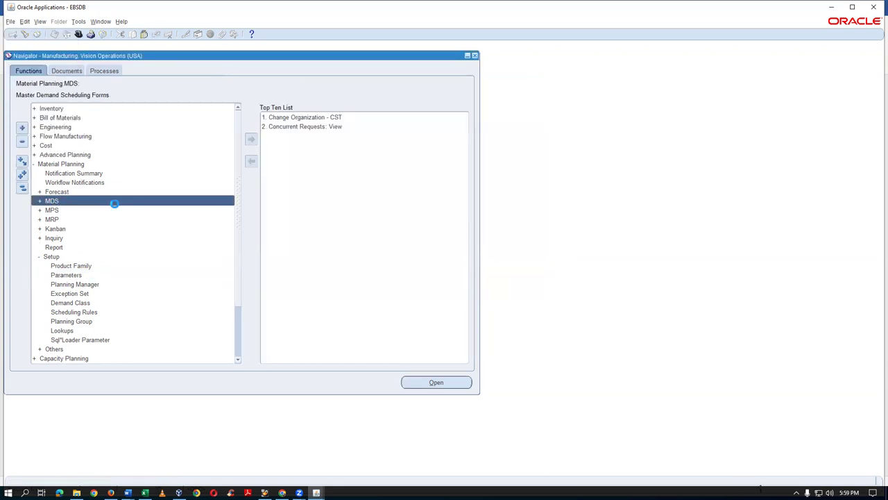
{"action": "key", "text": "ctrl+l"}
{"action": "type", "text": "i%"}
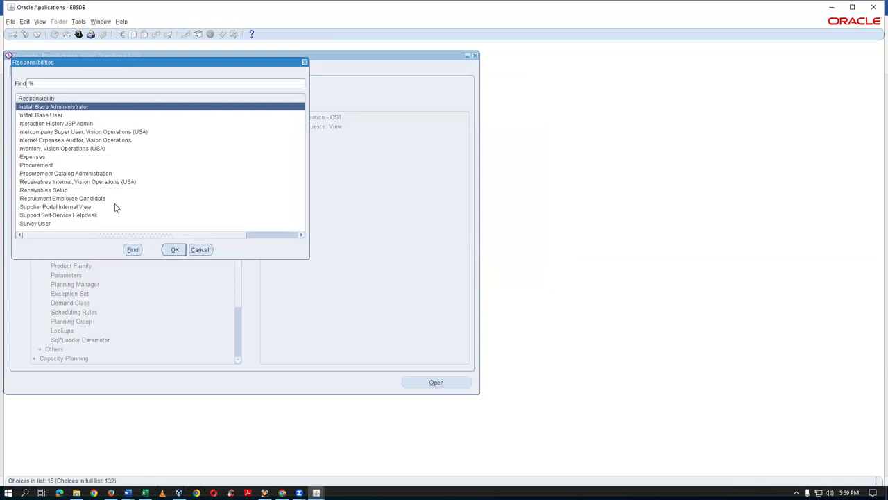
{"action": "type", "text": "n"}
{"action": "key", "text": "Down"}
{"action": "key", "text": "Down"}
{"action": "key", "text": "Down"}
{"action": "key", "text": "Down"}
{"action": "key", "text": "Down"}
{"action": "key", "text": "Return"}
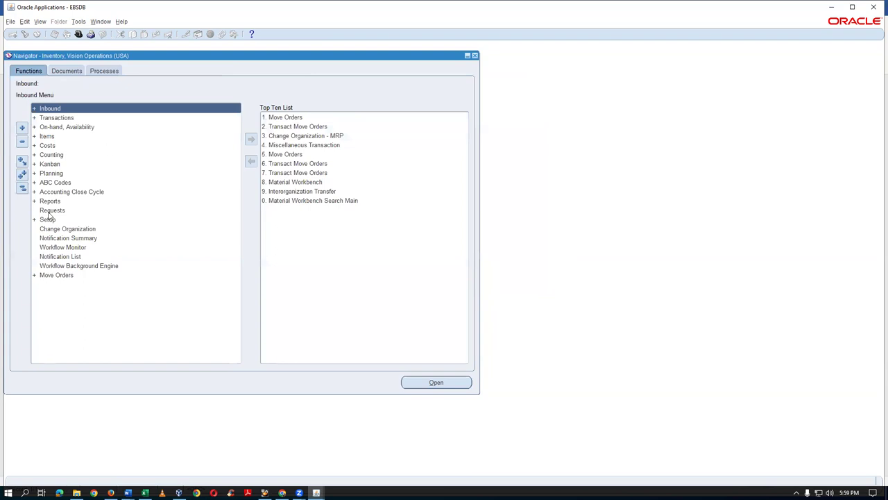
Expand the Forecasts functions under Planning and select Sets.
{"action": "double_click", "coordinate": [72, 175]}
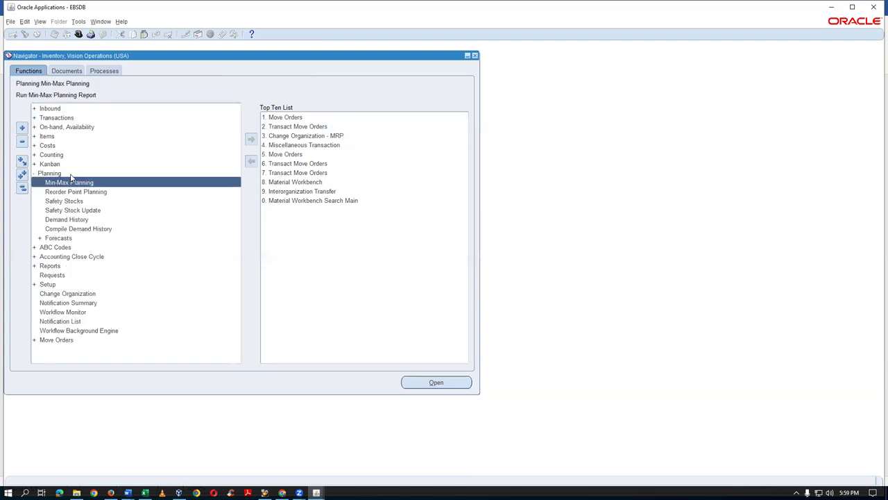
{"action": "double_click", "coordinate": [77, 239]}
{"action": "left_click", "coordinate": [79, 285]}
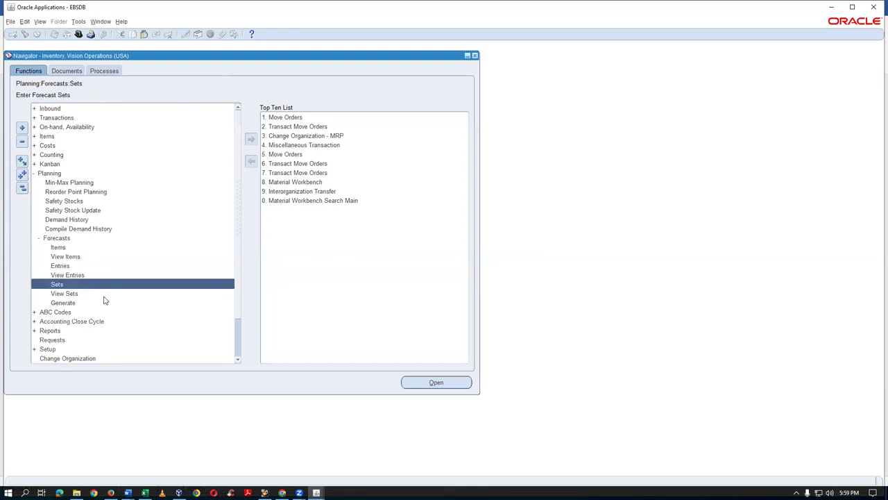
Change the organization for the Inventory responsibility to t01_inv_3.
{"action": "double_click", "coordinate": [316, 138]}
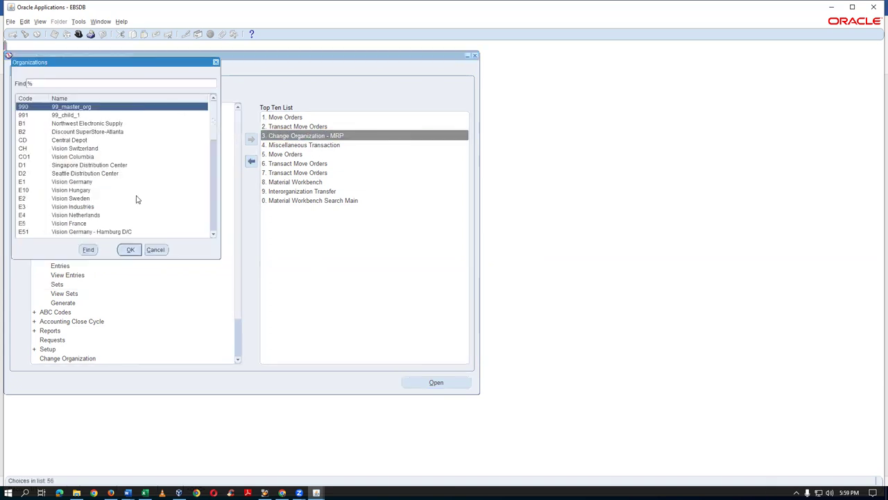
{"action": "type", "text": "t0"}
{"action": "left_click", "coordinate": [73, 132]}
{"action": "left_click", "coordinate": [131, 251]}
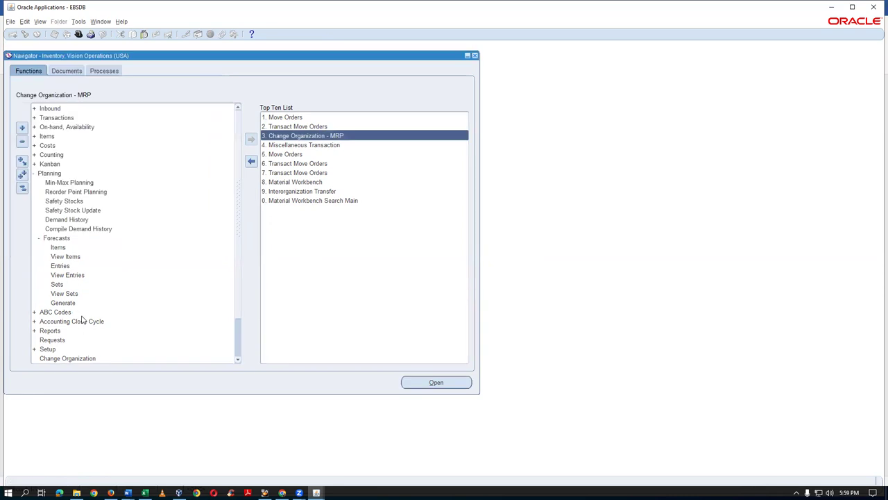
Open the Forecast Sets form and name a new forecast set t01_FS_1 with the description "forecast set for t03 org".
{"action": "left_click", "coordinate": [89, 289]}
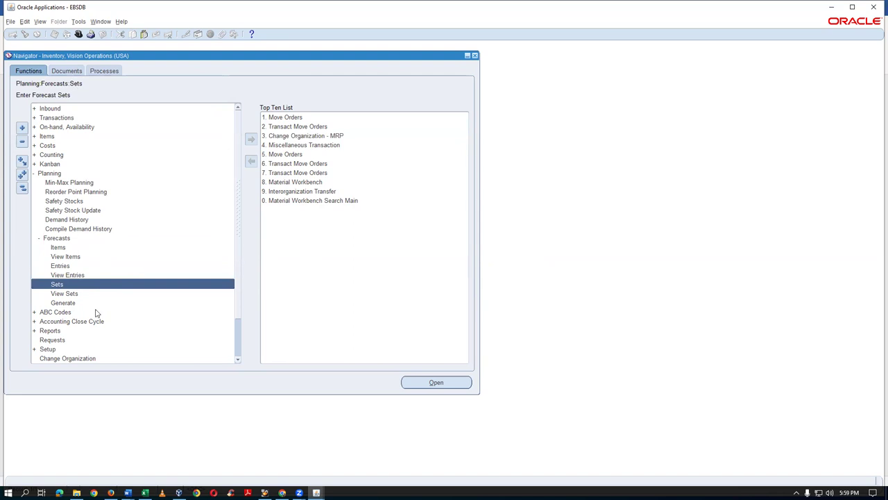
{"action": "double_click", "coordinate": [98, 288]}
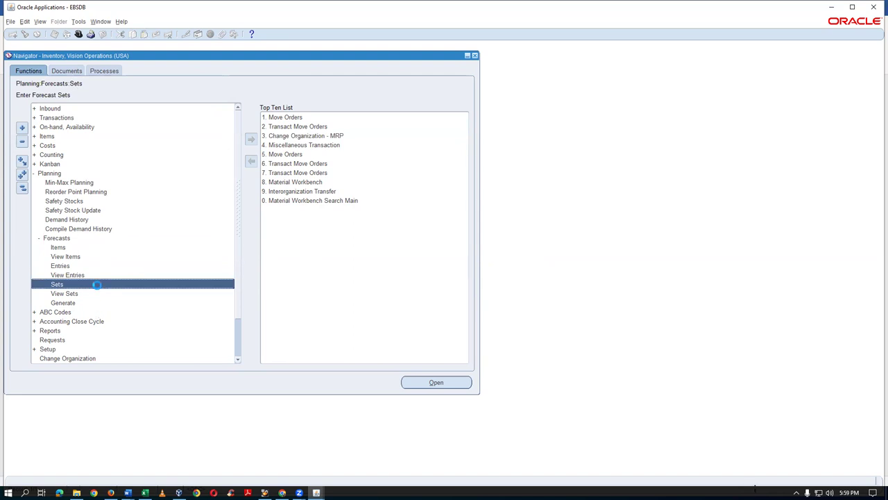
{"action": "left_click_drag", "start_coordinate": [146, 49], "coordinate": [314, 63]}
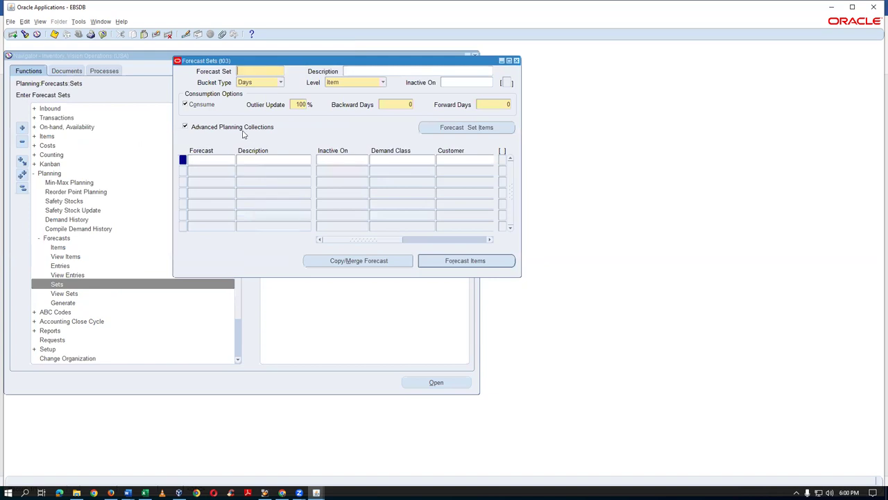
{"action": "type", "text": "t01_FS_1"}
{"action": "left_click", "coordinate": [345, 69]}
{"action": "type", "text": "forecast set for t03 org"}
Choose Days as the forecast set's bucket type and Item as its level.
{"action": "left_click", "coordinate": [255, 84]}
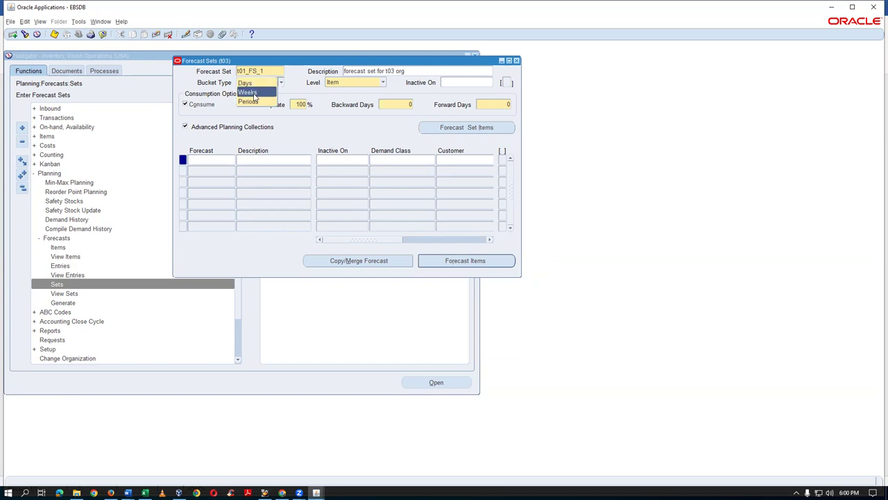
{"action": "left_click", "coordinate": [256, 84]}
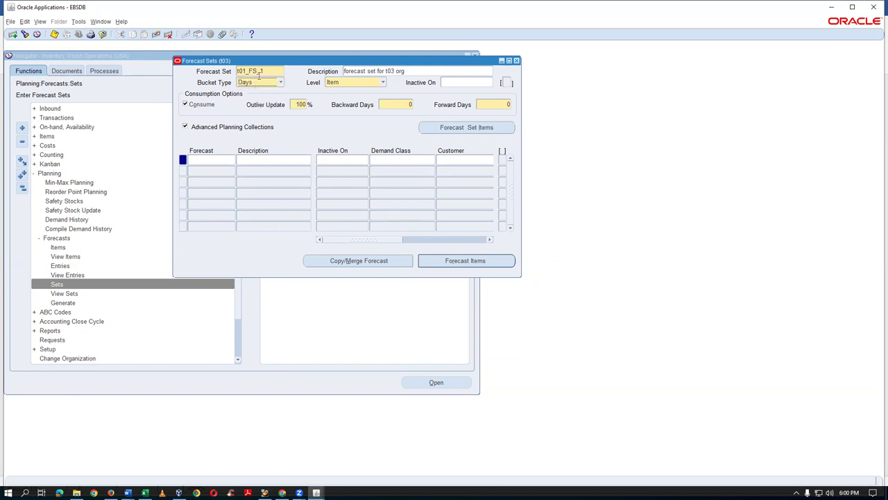
{"action": "left_click", "coordinate": [354, 84]}
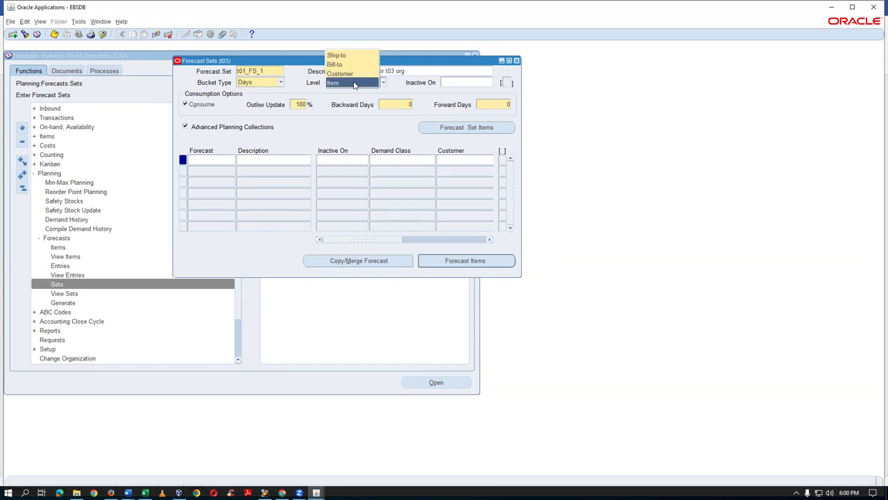
{"action": "left_click", "coordinate": [354, 83]}
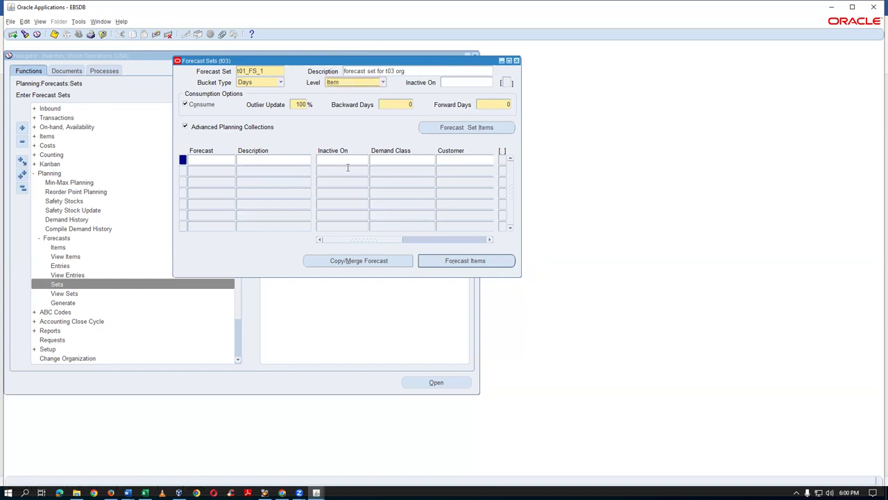
{"action": "left_click", "coordinate": [186, 104]}
Add the forecasts Aug-23, Sep-23 and Oct-23 to the forecast set and save it.
{"action": "left_click", "coordinate": [204, 161]}
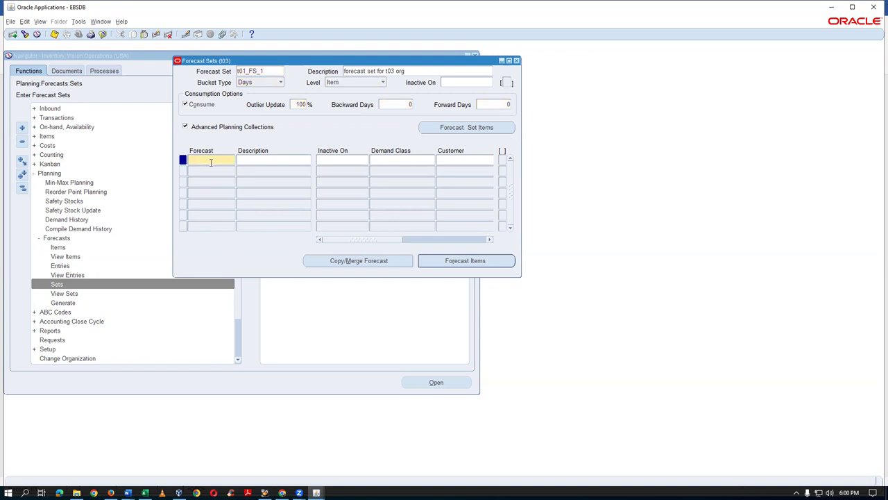
{"action": "type", "text": "Aug-23"}
{"action": "left_click", "coordinate": [211, 173]}
{"action": "type", "text": "Sep23"}
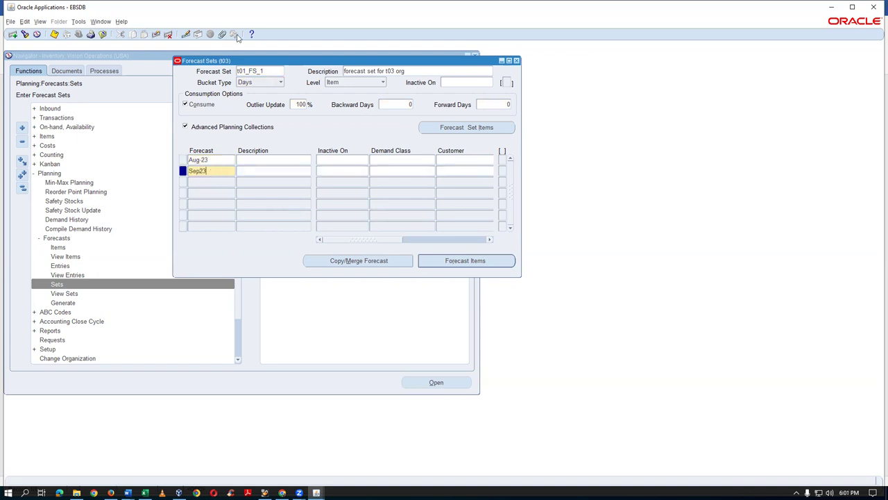
{"action": "key", "text": "BackSpace"}
{"action": "key", "text": "BackSpace"}
{"action": "type", "text": "-23"}
{"action": "left_click", "coordinate": [222, 183]}
{"action": "type", "text": "Oct-23"}
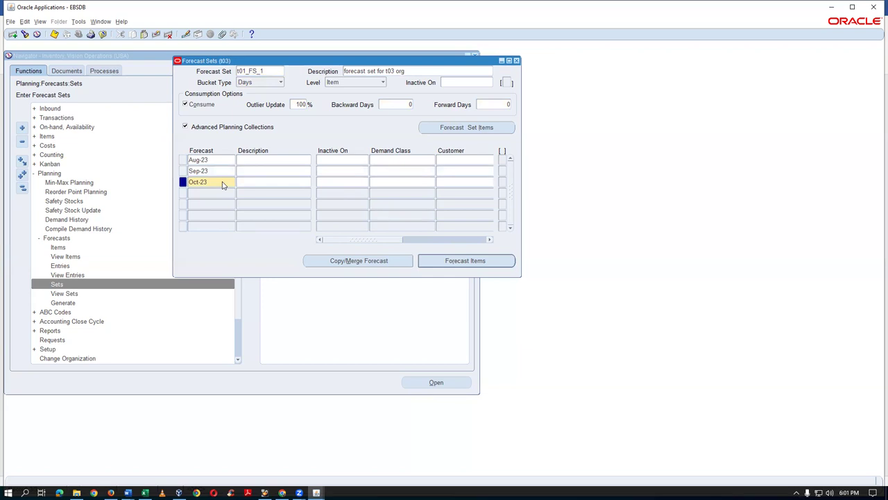
{"action": "key", "text": "ctrl+s"}
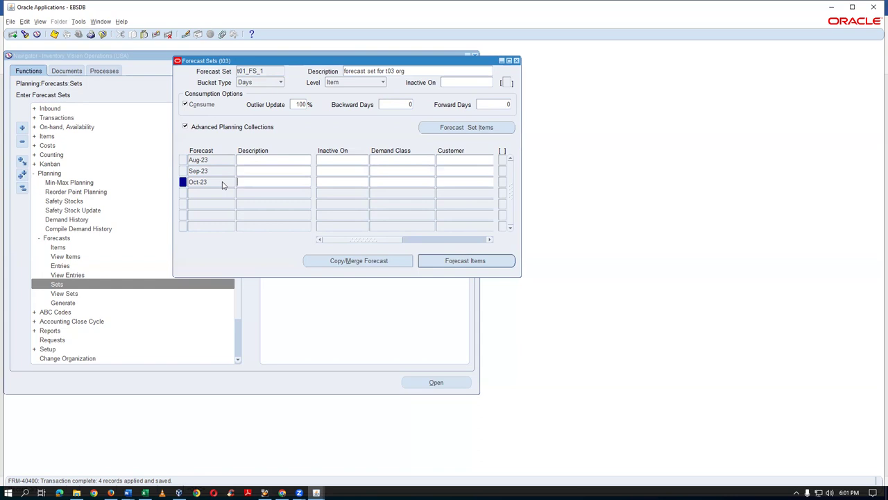
Open the forecast items of Sep-23, add item t0130_ROP_item, and save the record.
{"action": "left_click", "coordinate": [218, 173]}
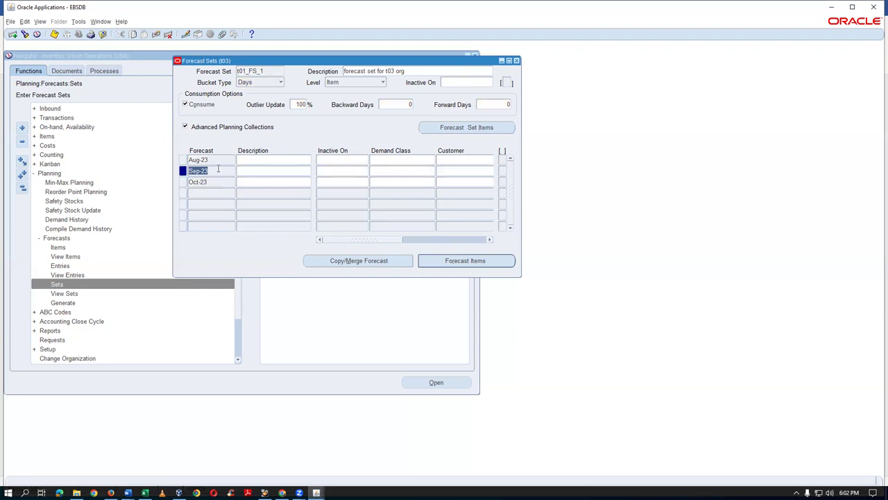
{"action": "left_click", "coordinate": [494, 264]}
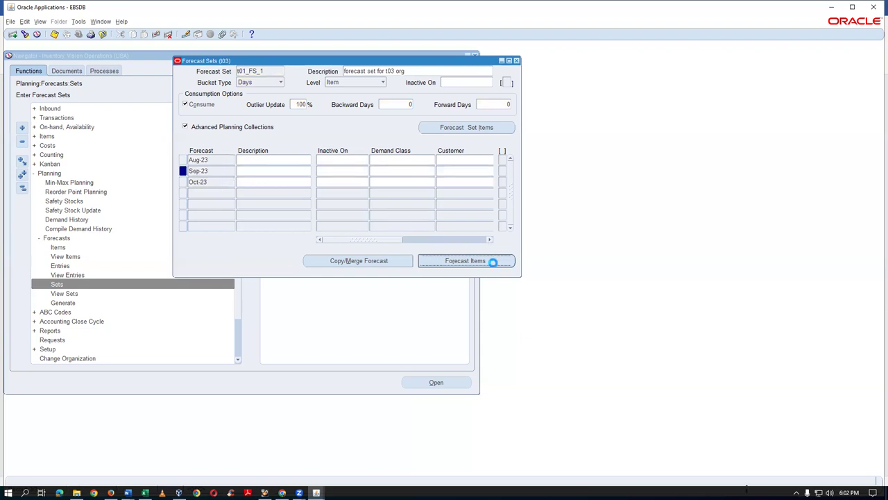
{"action": "type", "text": "t0130"}
{"action": "key", "text": "Tab"}
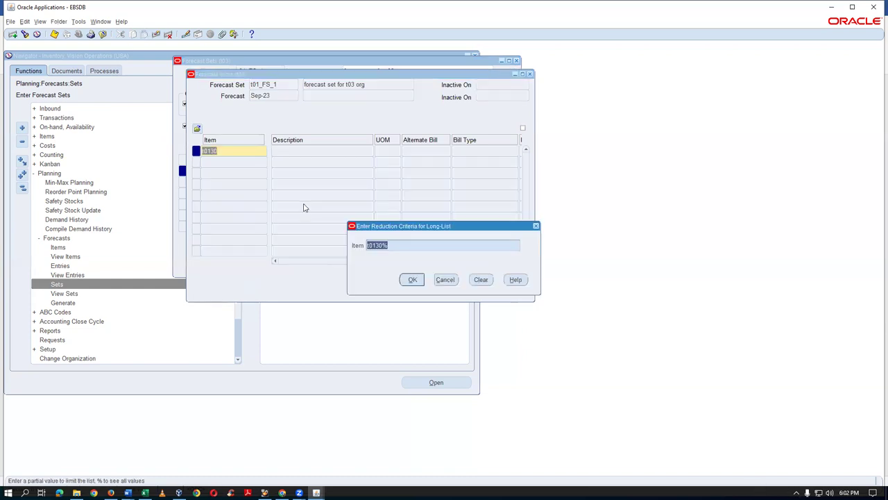
{"action": "key", "text": "Return"}
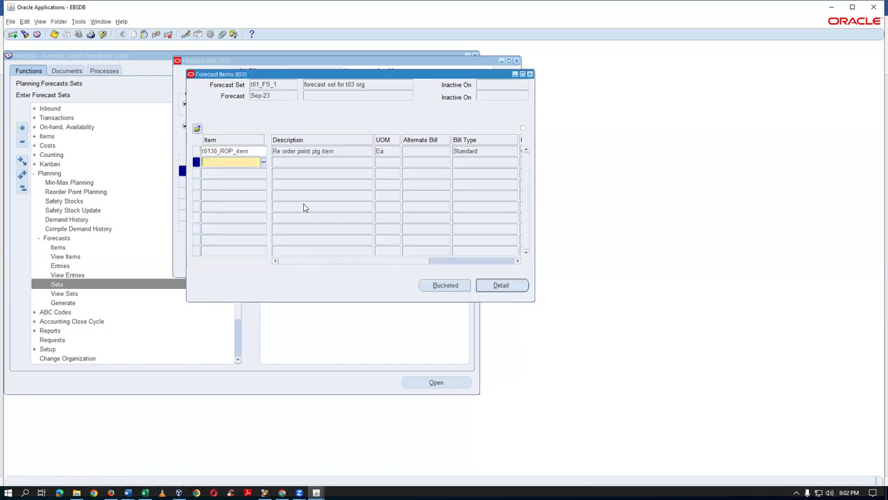
{"action": "key", "text": "Up"}
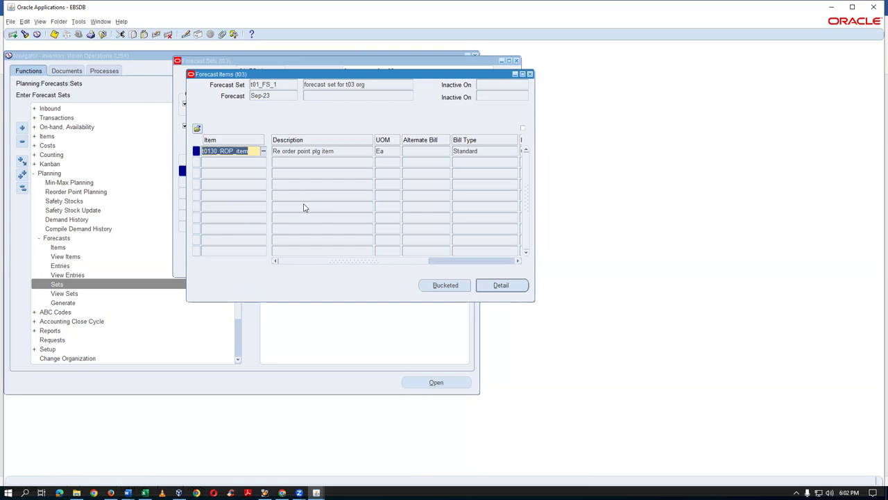
{"action": "key", "text": "ctrl+s"}
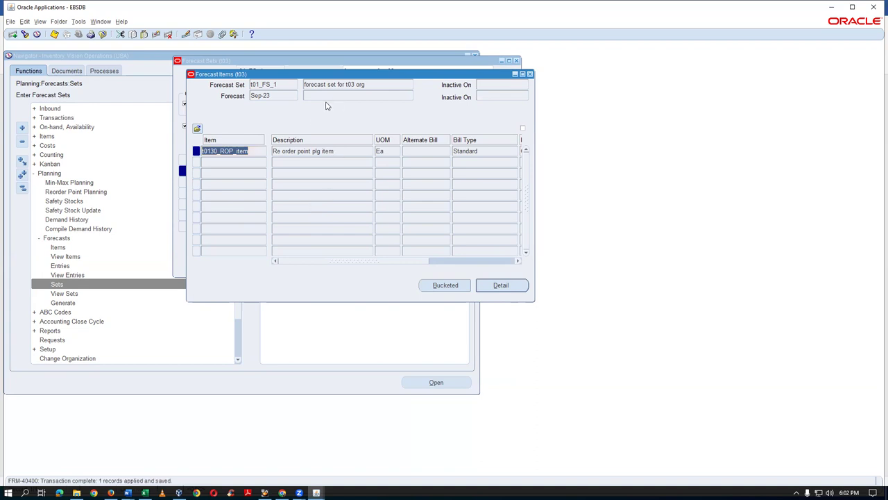
Open the item's detailed forecast entries and add a Days entry dated 23-SEP-2023 with a current quantity of 100.
{"action": "left_click", "coordinate": [495, 285]}
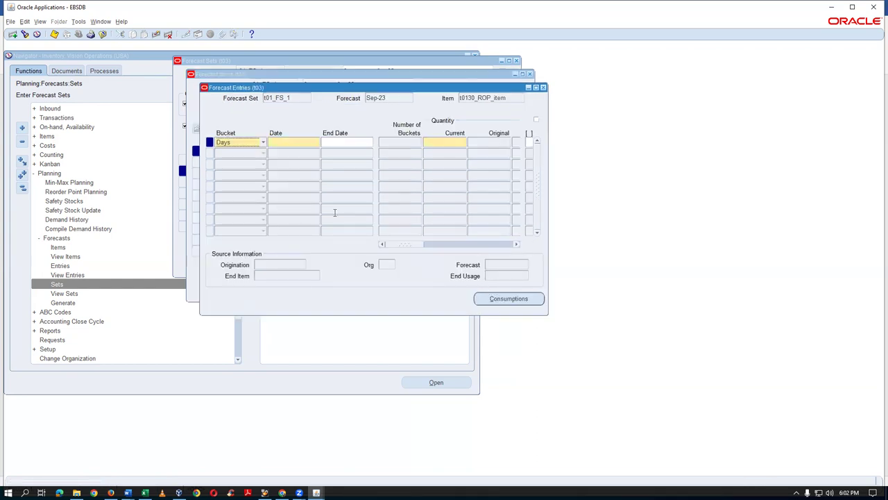
{"action": "left_click", "coordinate": [279, 142]}
{"action": "key", "text": "Tab"}
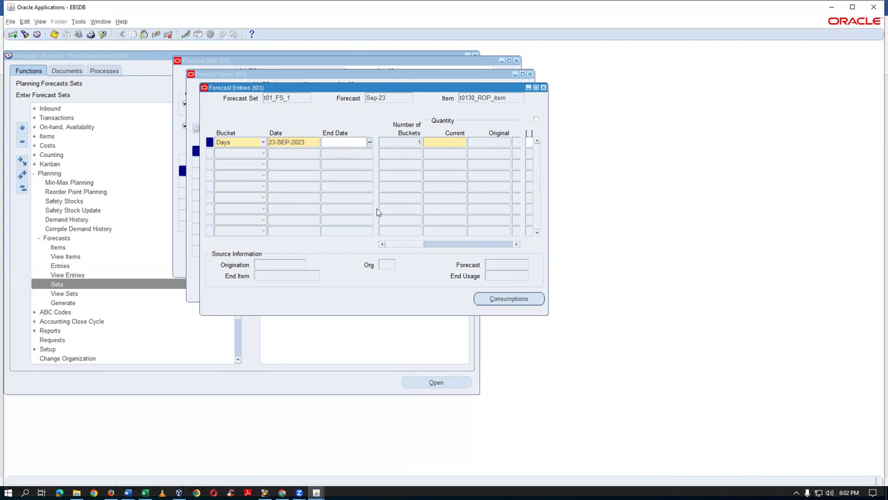
{"action": "left_click", "coordinate": [448, 143]}
{"action": "type", "text": "100"}
{"action": "key", "text": "Tab"}
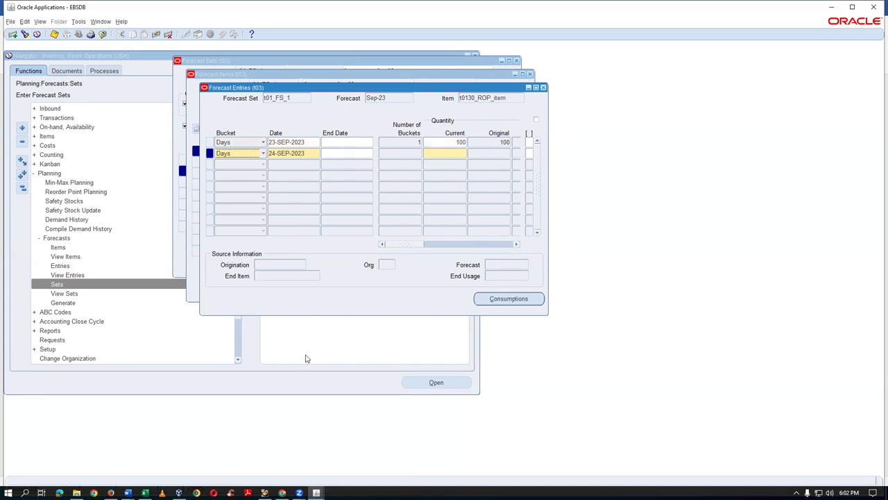
Enter current quantities of 150 for 24-SEP-2023, 150 for 25-SEP-2023, and 200 for 26-SEP-2023.
{"action": "left_click", "coordinate": [452, 154]}
{"action": "type", "text": "150"}
{"action": "key", "text": "Down"}
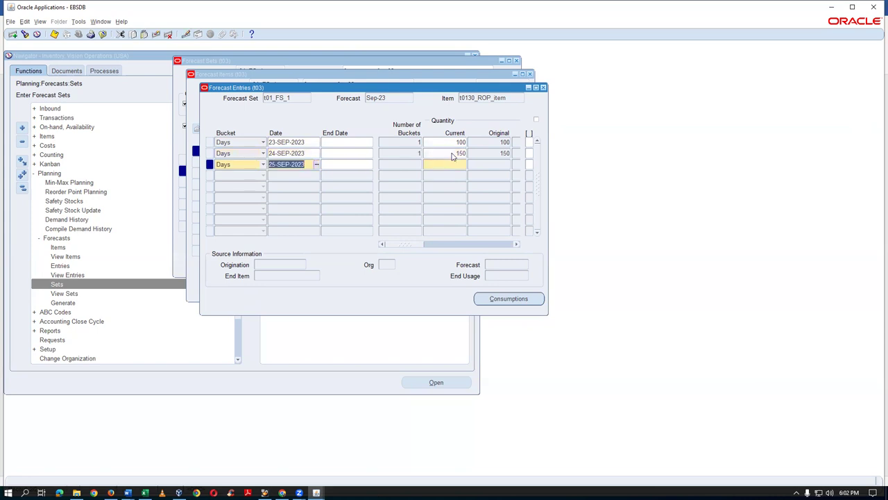
{"action": "type", "text": "150"}
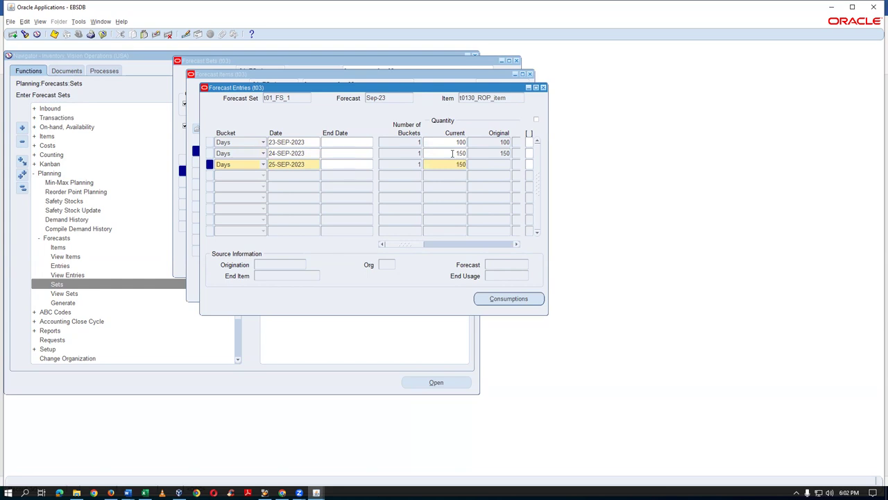
{"action": "key", "text": "Down"}
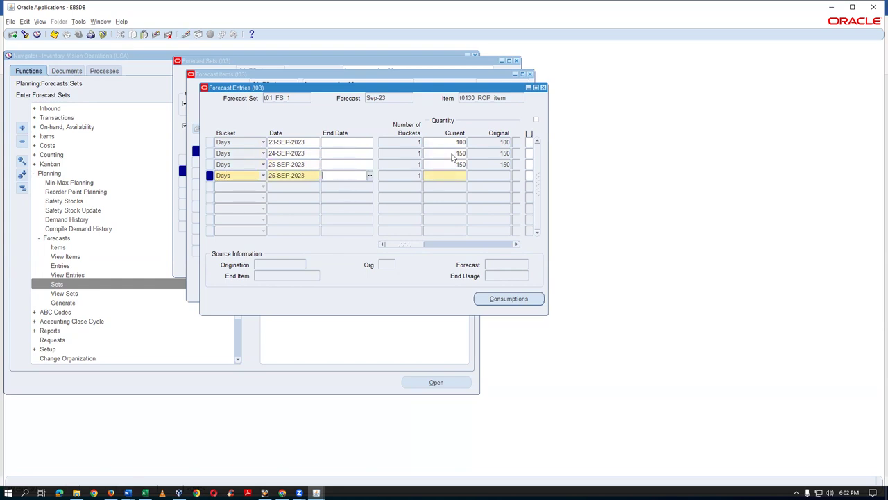
{"action": "type", "text": "200"}
{"action": "key", "text": "Down"}
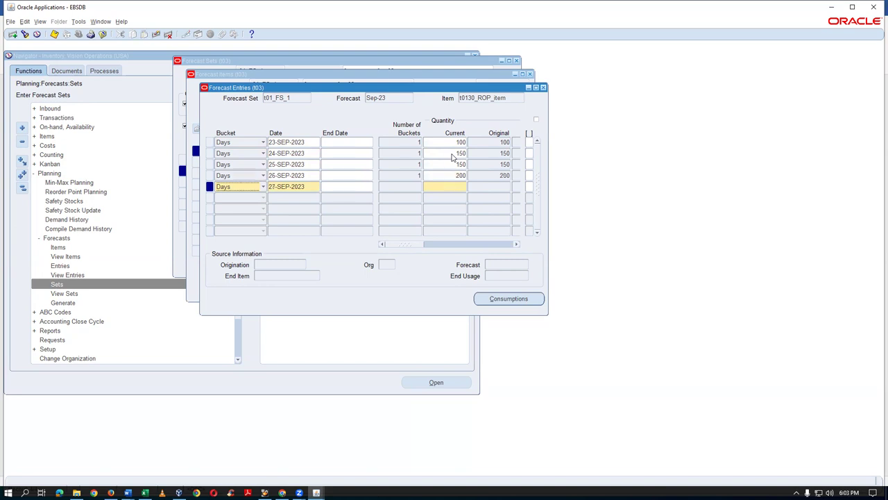
Set the current quantity for 27-SEP-2023 to 250 and save the forecast entries.
{"action": "key", "text": "Tab"}
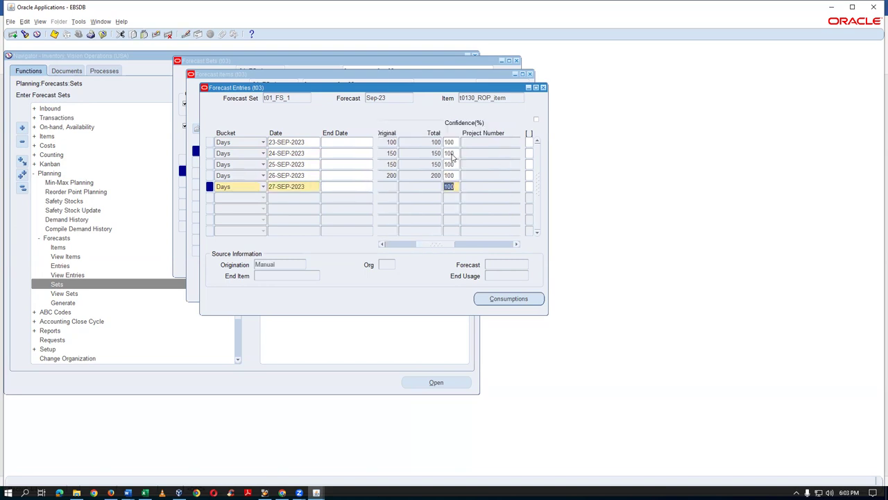
{"action": "key", "text": "shift+Tab"}
{"action": "type", "text": "250"}
{"action": "key", "text": "BackSpace"}
{"action": "key", "text": "BackSpace"}
{"action": "type", "text": "0"}
{"action": "key", "text": "ctrl+s"}
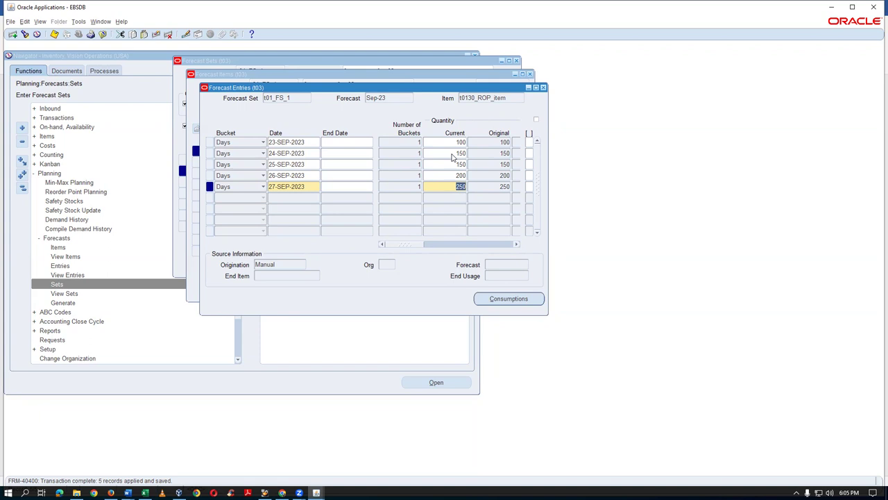
Review the available bucket types, the dates, and the daily current quantities in the Sep-23 forecast entries.
{"action": "left_click", "coordinate": [239, 187]}
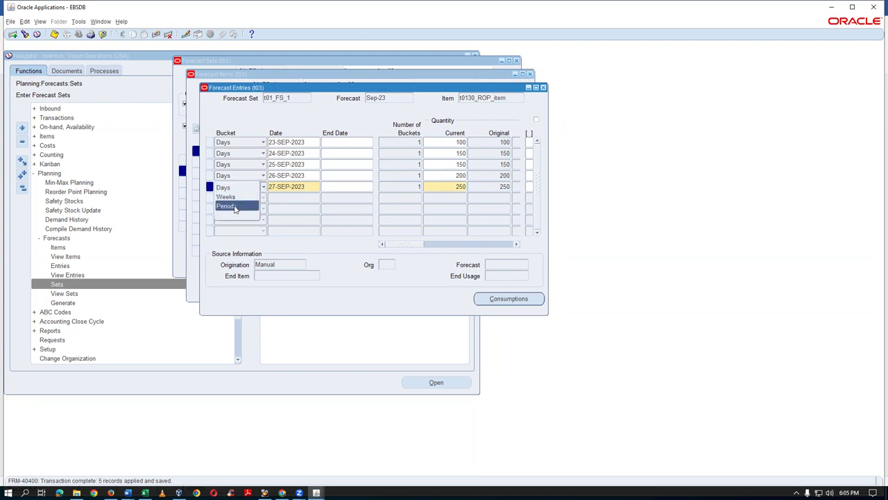
{"action": "left_click", "coordinate": [295, 187]}
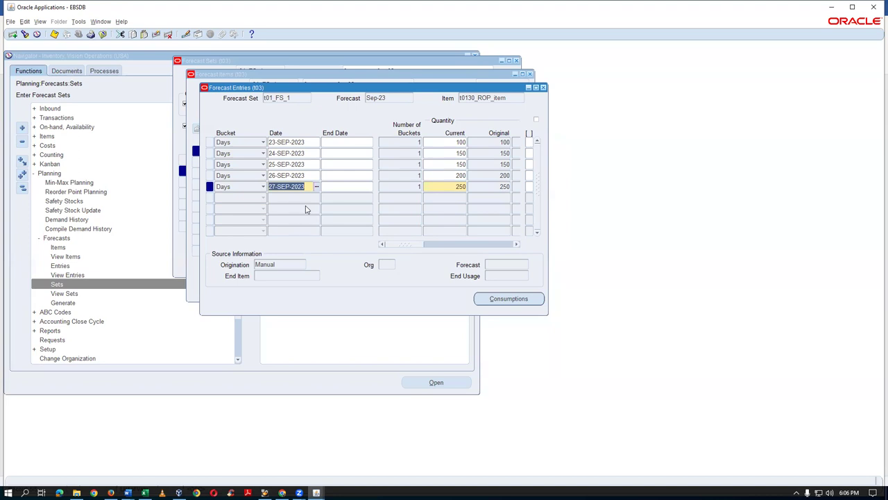
{"action": "left_click", "coordinate": [402, 189]}
{"action": "left_click", "coordinate": [450, 186]}
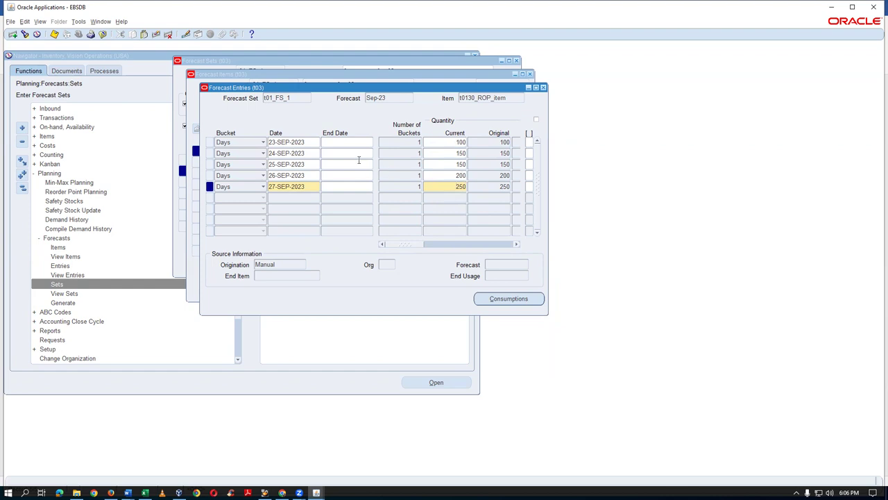
{"action": "left_click", "coordinate": [347, 141]}
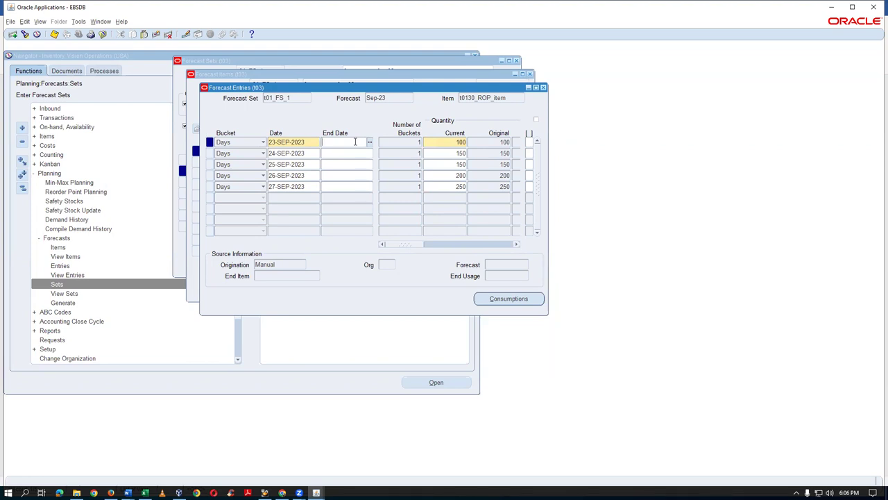
{"action": "double_click", "coordinate": [455, 143]}
{"action": "double_click", "coordinate": [450, 152]}
{"action": "double_click", "coordinate": [446, 164]}
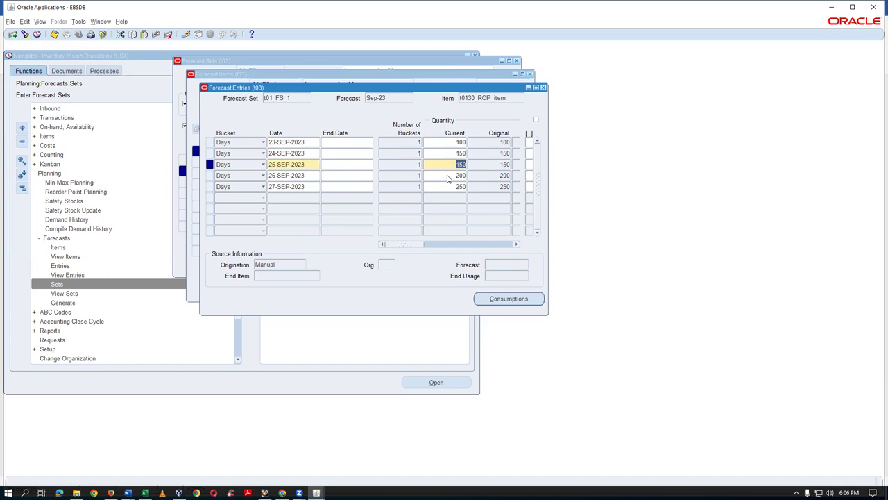
{"action": "double_click", "coordinate": [447, 178]}
{"action": "double_click", "coordinate": [449, 143]}
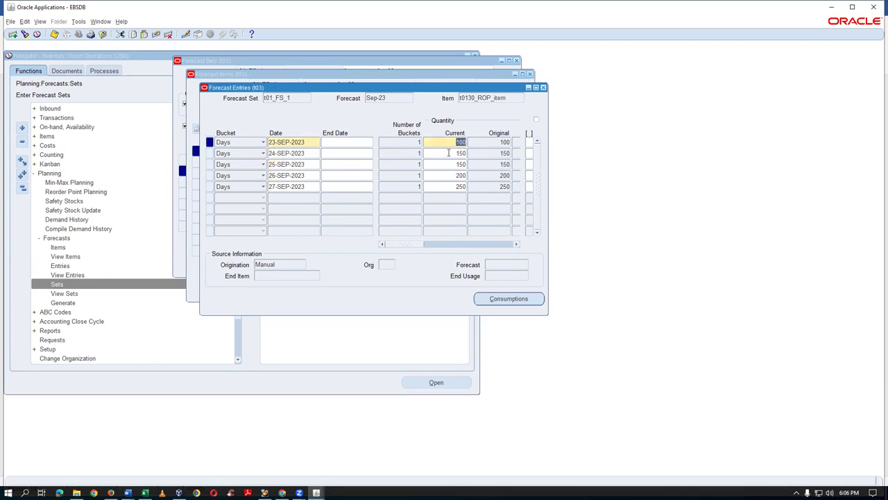
{"action": "left_click", "coordinate": [449, 153]}
{"action": "double_click", "coordinate": [449, 142]}
{"action": "double_click", "coordinate": [451, 153]}
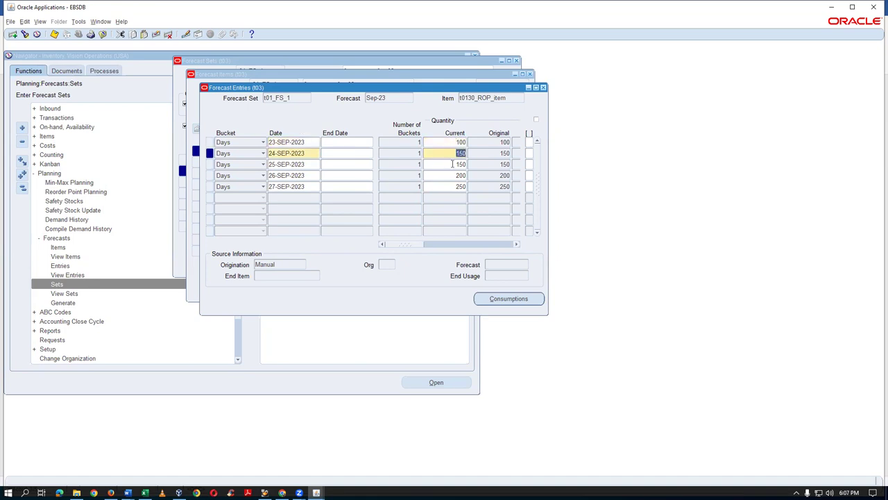
{"action": "key", "text": "Down"}
{"action": "key", "text": "Down"}
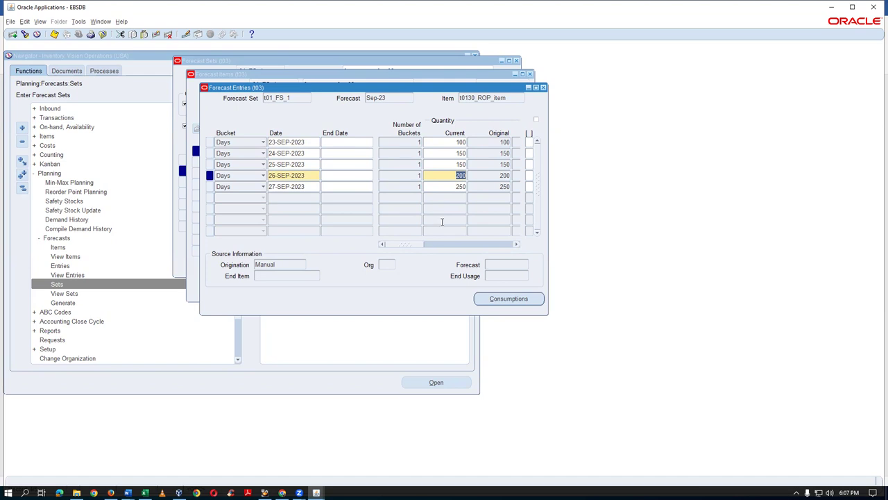
{"action": "double_click", "coordinate": [460, 143]}
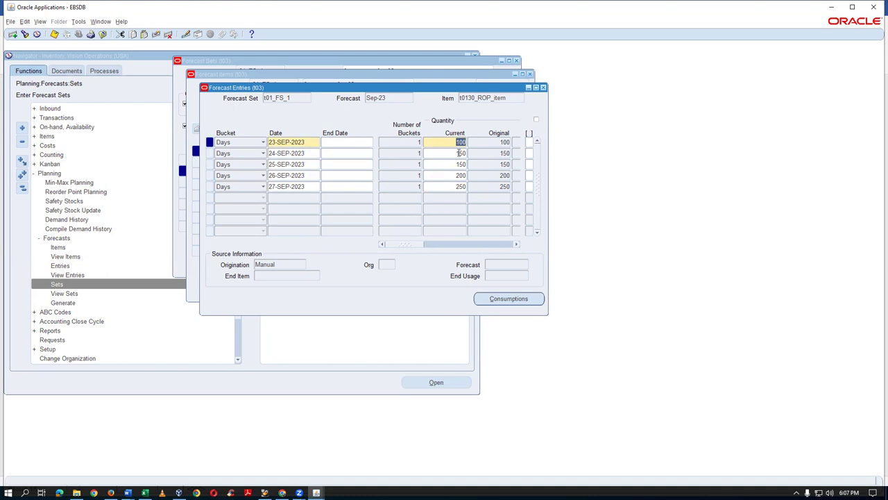
Check the daily current quantities of the Sep-23 forecast entries and close the forecast entries, items and sets windows.
{"action": "double_click", "coordinate": [460, 153]}
{"action": "double_click", "coordinate": [463, 164]}
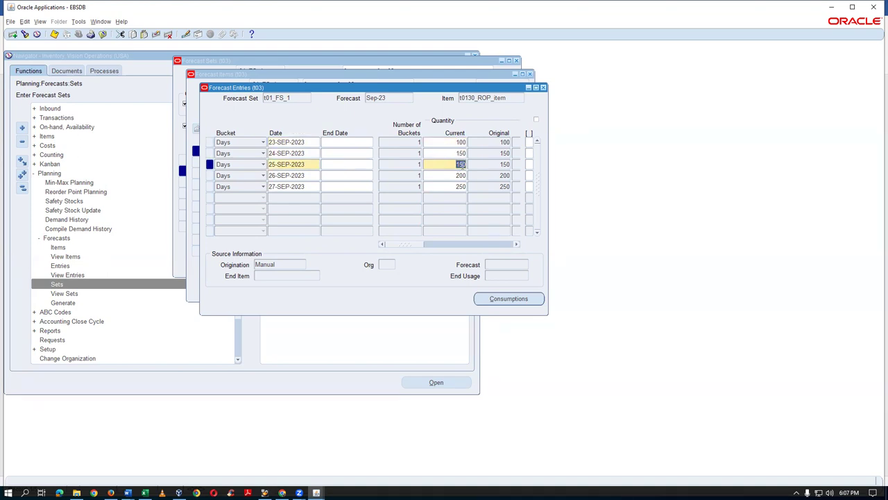
{"action": "double_click", "coordinate": [463, 176]}
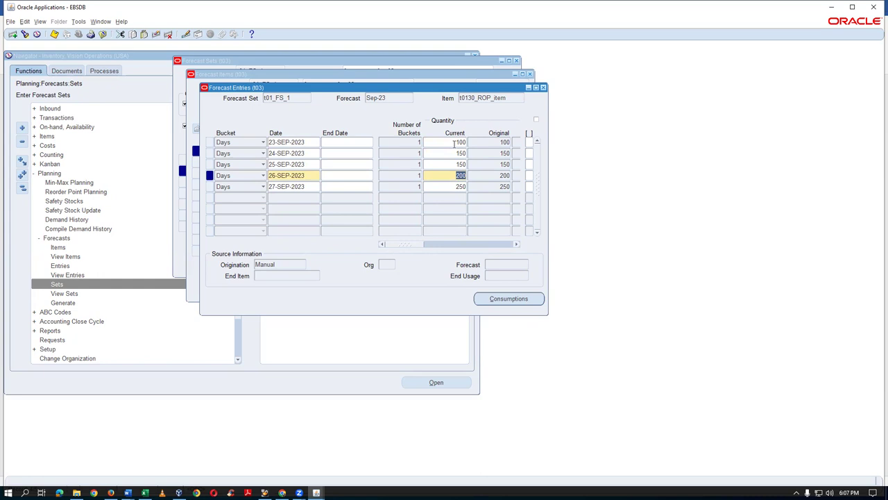
{"action": "left_click", "coordinate": [455, 142]}
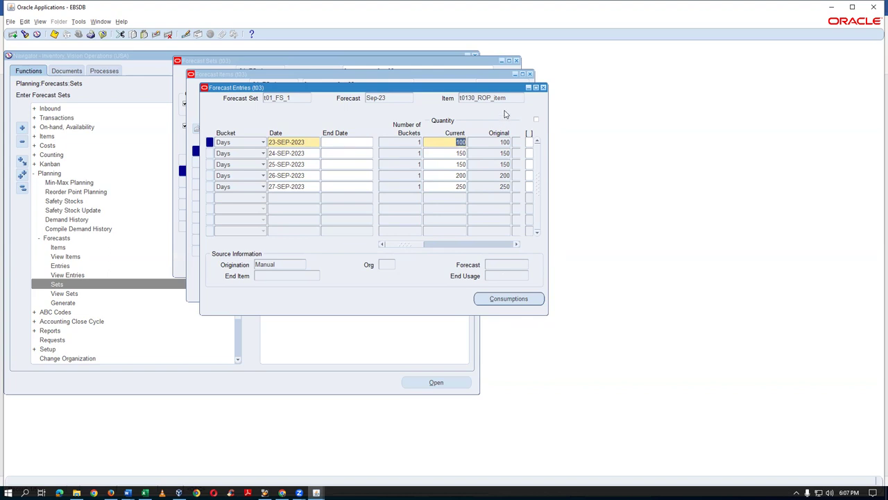
{"action": "left_click", "coordinate": [543, 88]}
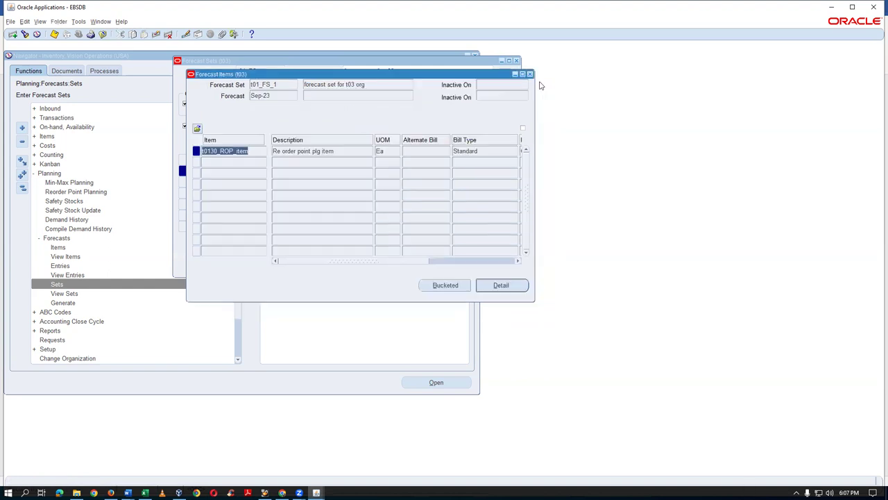
{"action": "left_click", "coordinate": [530, 74]}
{"action": "left_click", "coordinate": [517, 62]}
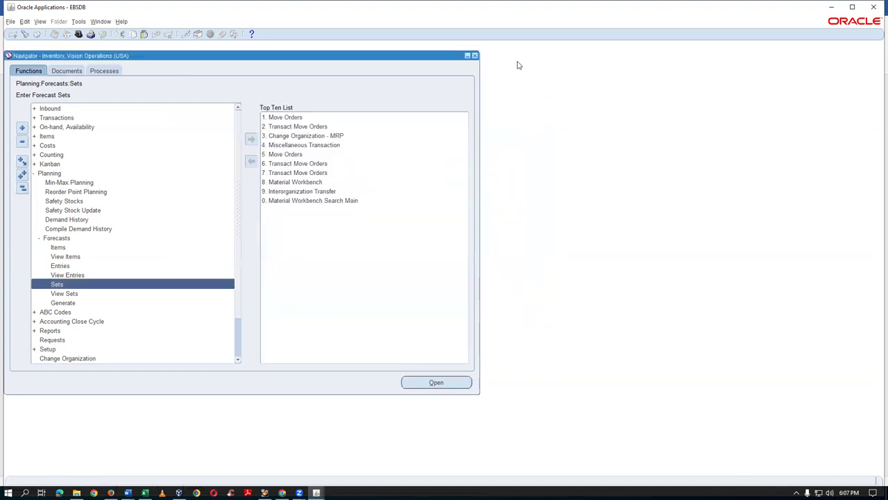
Switch to the Word document to review the re-order point formulas and the safety stock diagram, and return to Oracle Applications.
{"action": "key", "text": "alt+Tab"}
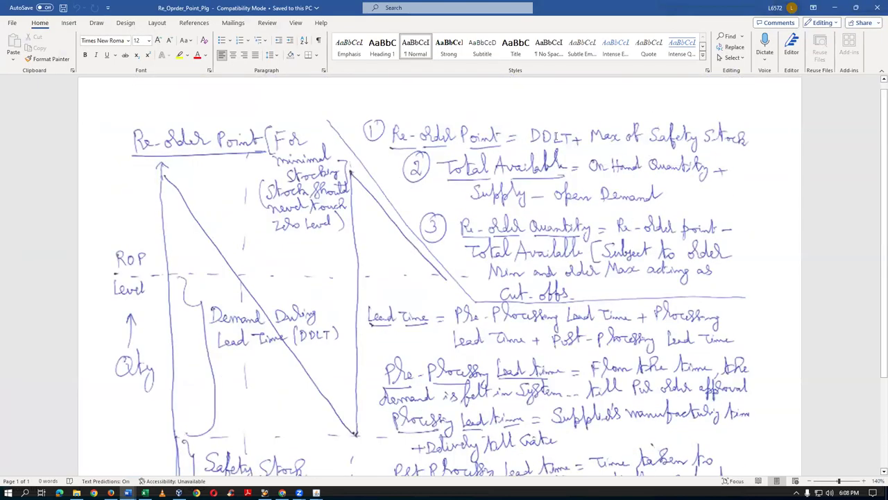
{"action": "scroll", "coordinate": [234, 378], "scroll_direction": "down", "scroll_amount": 2}
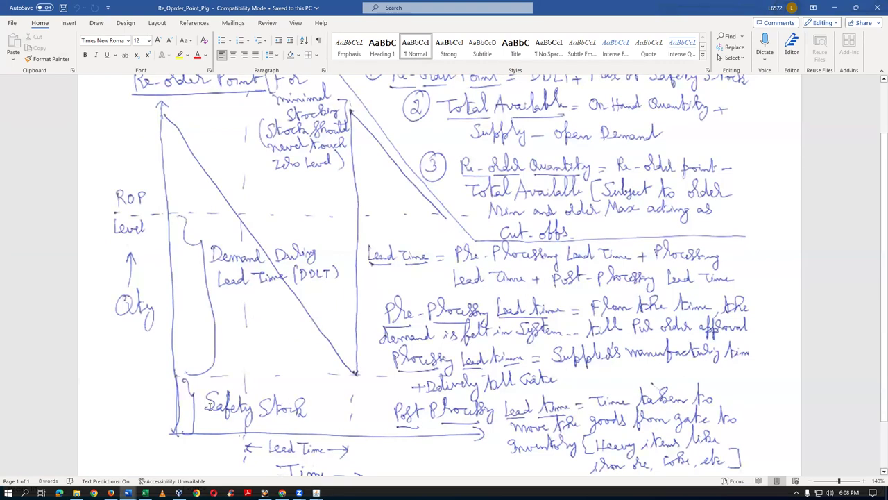
{"action": "key", "text": "alt+Tab"}
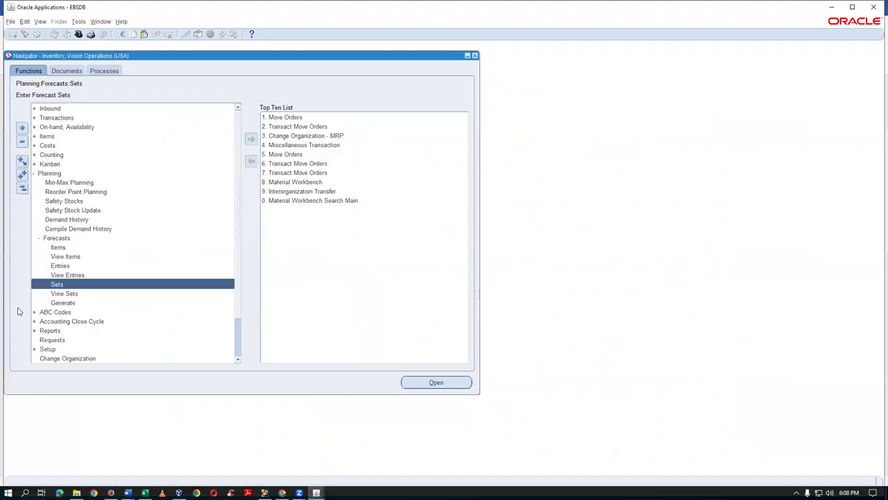
Open the Safety Stocks function under Planning and start new item safety stock records.
{"action": "left_click", "coordinate": [23, 187]}
{"action": "double_click", "coordinate": [59, 175]}
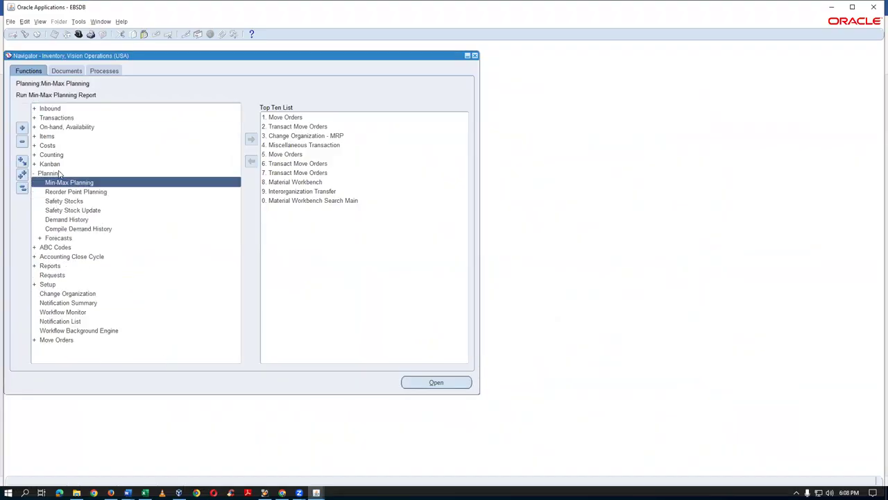
{"action": "left_click", "coordinate": [90, 202]}
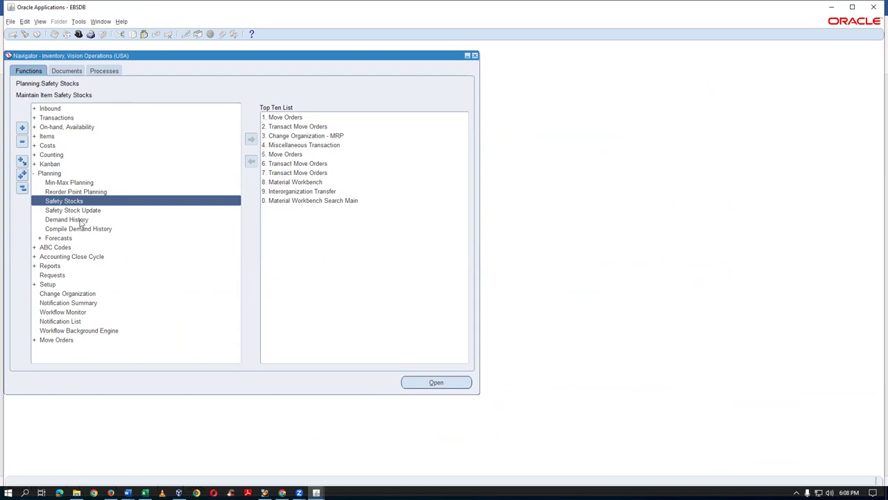
{"action": "left_click", "coordinate": [138, 202]}
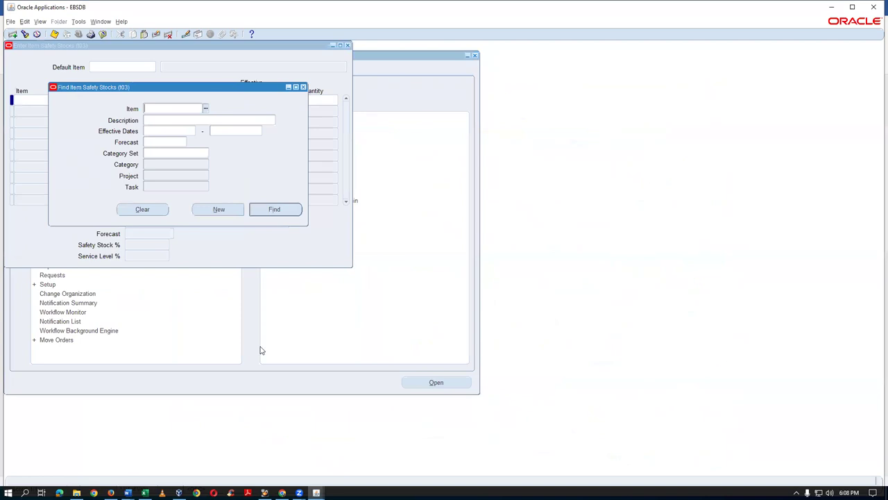
{"action": "left_click", "coordinate": [220, 209]}
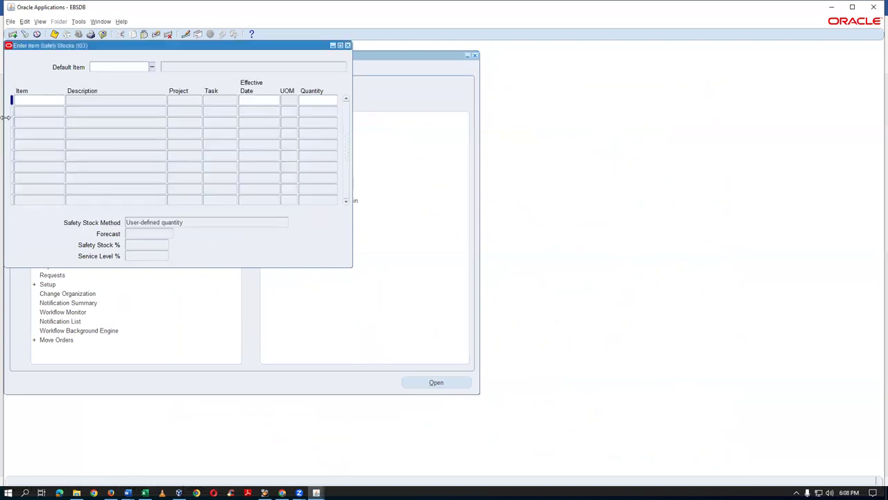
Enter a safety stock record for t0130_ROP_item effective 23-SEP-2023 with a quantity of 32.
{"action": "left_click", "coordinate": [43, 101]}
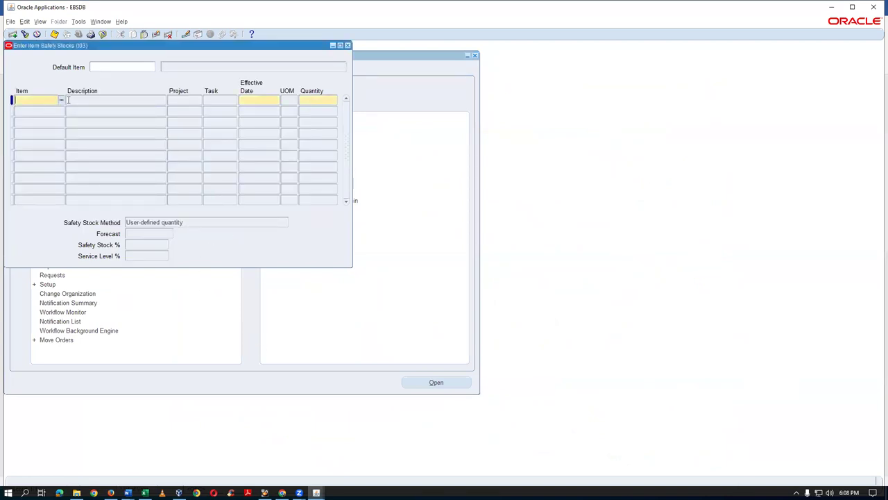
{"action": "type", "text": "10130"}
{"action": "key", "text": "Tab"}
{"action": "left_click", "coordinate": [413, 279]}
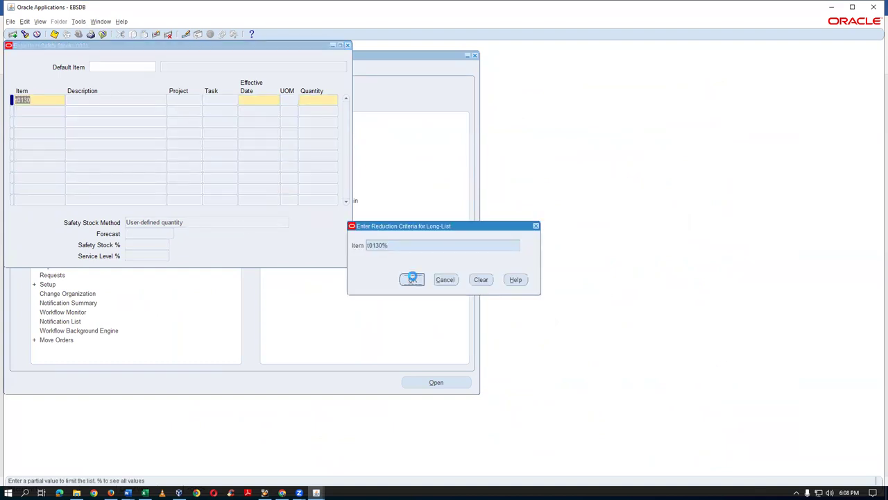
{"action": "left_click", "coordinate": [271, 101]}
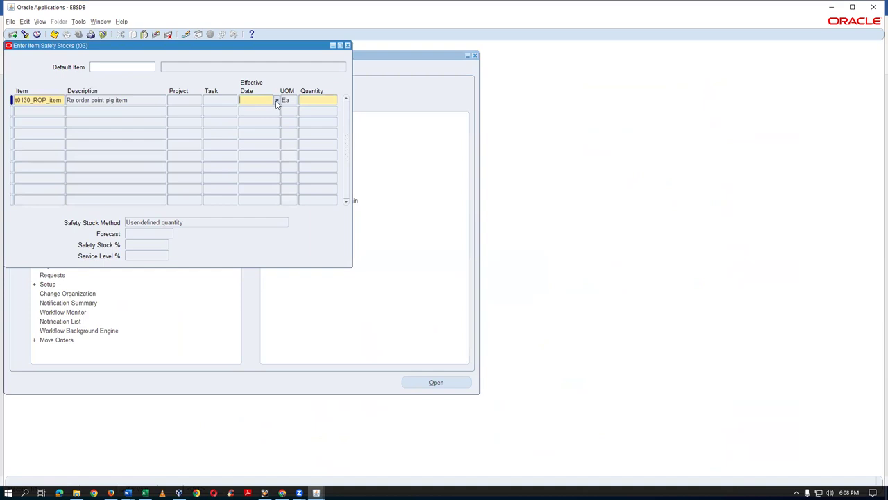
{"action": "key", "text": "Tab"}
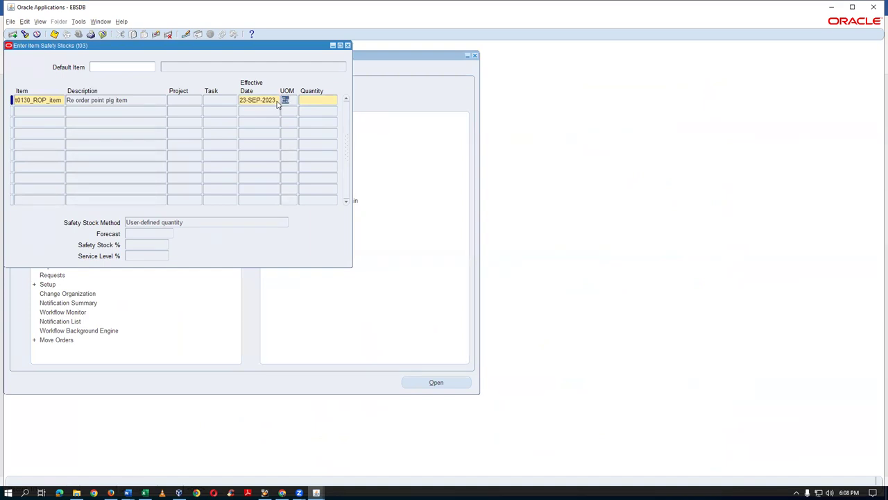
{"action": "left_click", "coordinate": [317, 102]}
{"action": "type", "text": "32"}
Add a second safety stock record for t0130_ROP_item effective 26-SEP-2023 with a quantity of 45.
{"action": "left_click", "coordinate": [42, 114]}
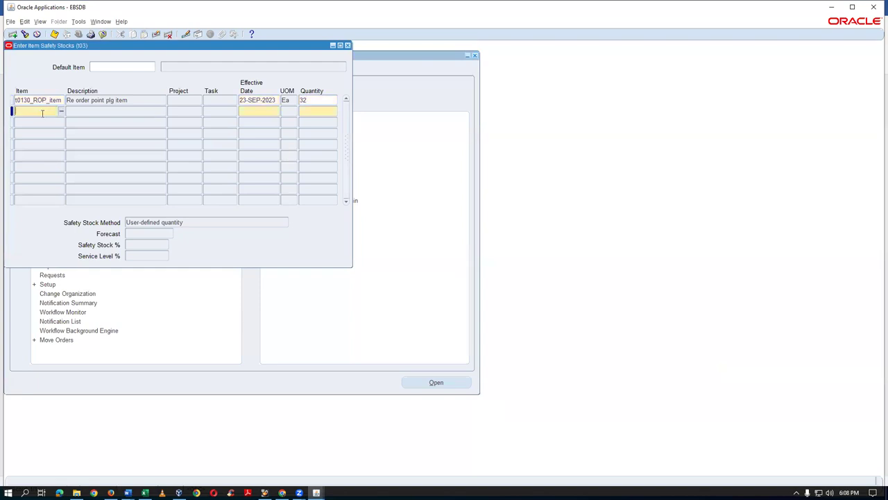
{"action": "type", "text": "t0130_ROP_item"}
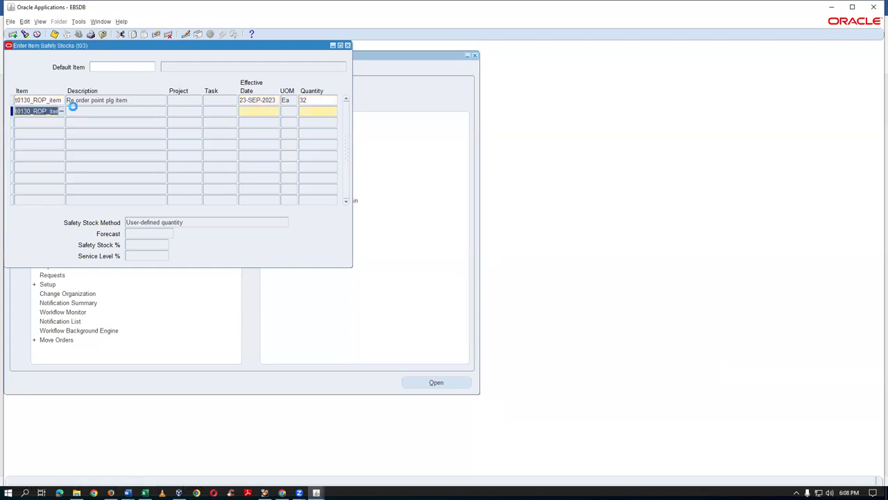
{"action": "key", "text": "Tab"}
{"action": "left_click", "coordinate": [261, 111]}
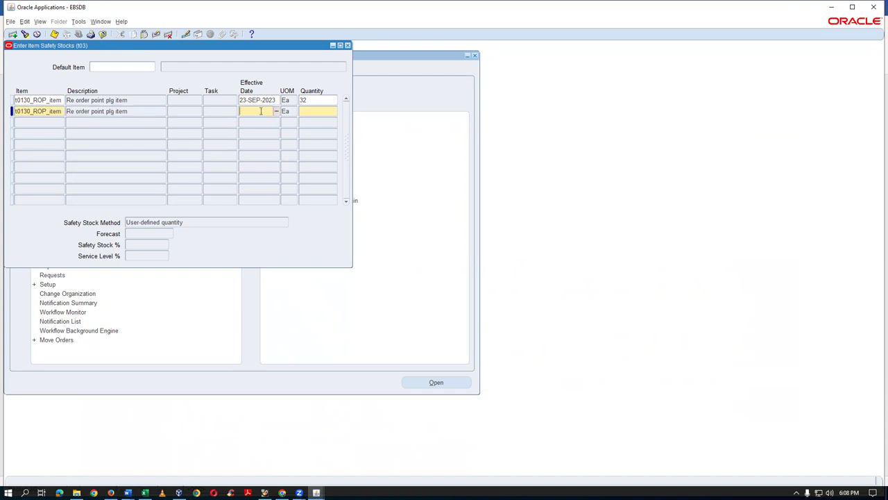
{"action": "type", "text": "26-sep"}
{"action": "key", "text": "Tab"}
{"action": "left_click", "coordinate": [311, 113]}
{"action": "type", "text": "45"}
Add a third safety stock record for t0130_ROP_item effective 05-OCT-2023 with quantity 0 and save all the records.
{"action": "left_click", "coordinate": [35, 123]}
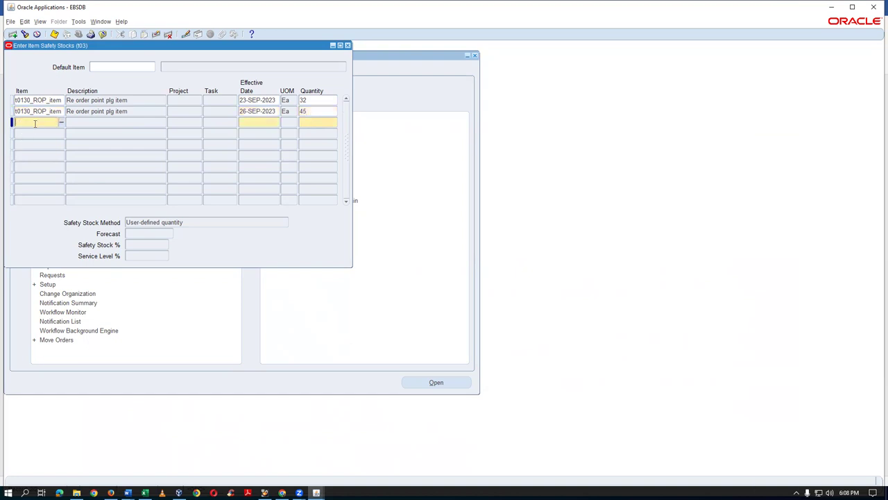
{"action": "key", "text": "shift+F5"}
{"action": "key", "text": "Tab"}
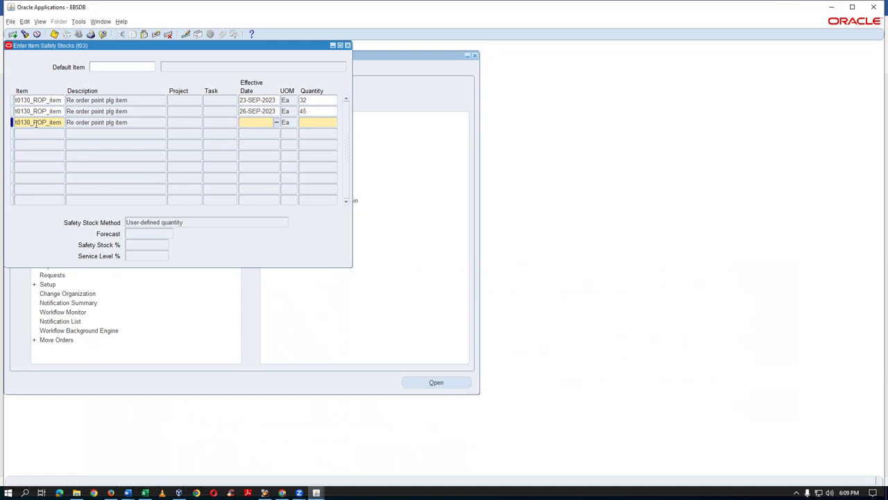
{"action": "type", "text": "05-OCT-2023"}
{"action": "key", "text": "Tab"}
{"action": "key", "text": "Tab"}
{"action": "type", "text": "0"}
{"action": "key", "text": "ctrl+s"}
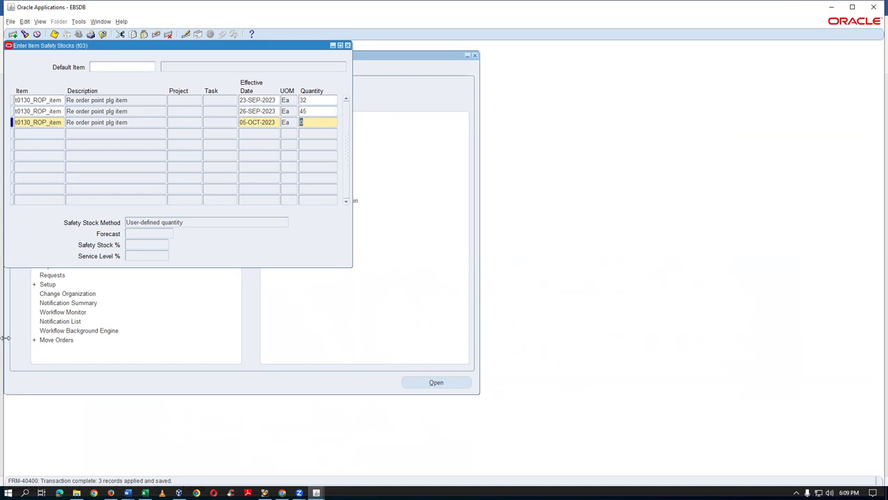
Review the effective dates and quantities of the item's saved safety stock records.
{"action": "left_click_drag", "start_coordinate": [130, 46], "coordinate": [314, 78]}
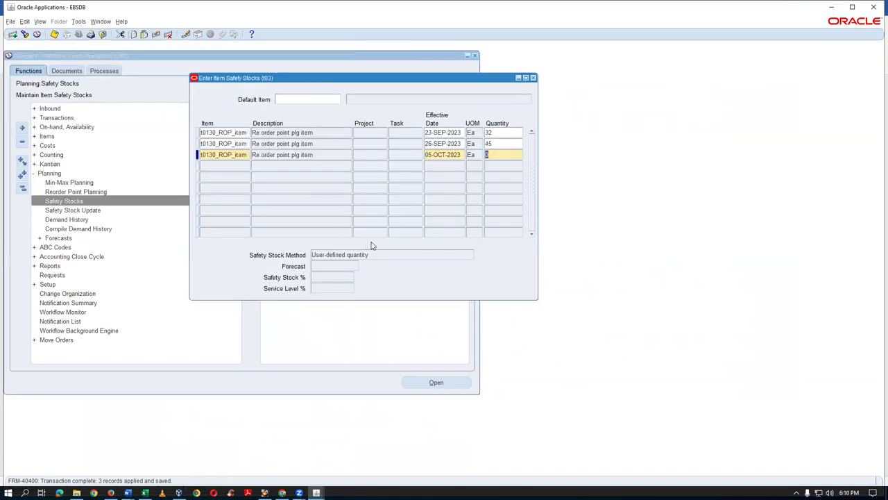
{"action": "left_click", "coordinate": [216, 144]}
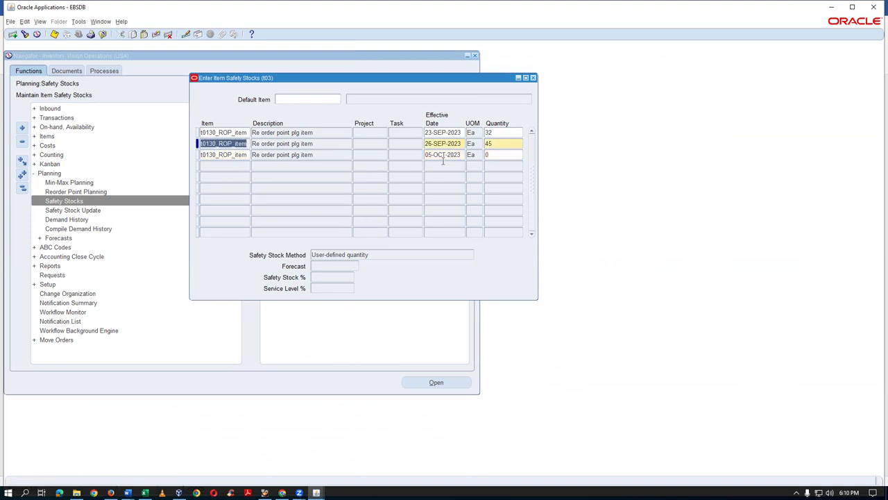
{"action": "left_click", "coordinate": [497, 143]}
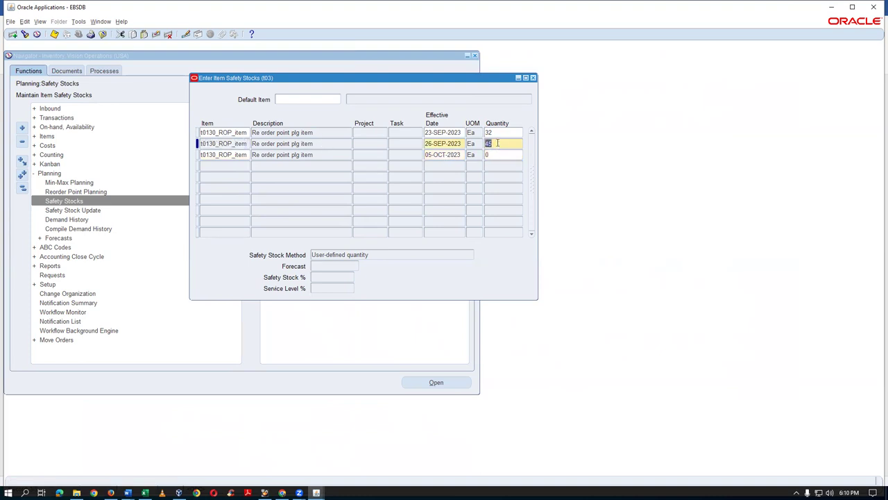
{"action": "left_click", "coordinate": [444, 132]}
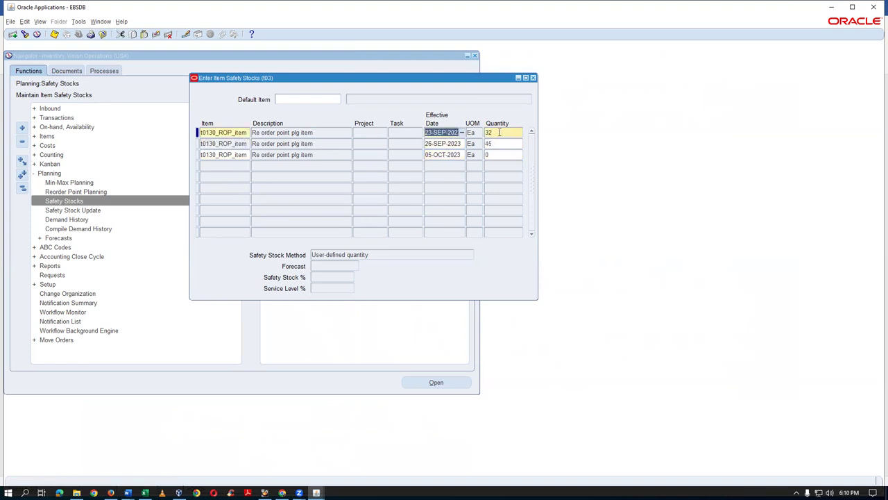
{"action": "left_click", "coordinate": [499, 132]}
{"action": "left_click", "coordinate": [312, 145]}
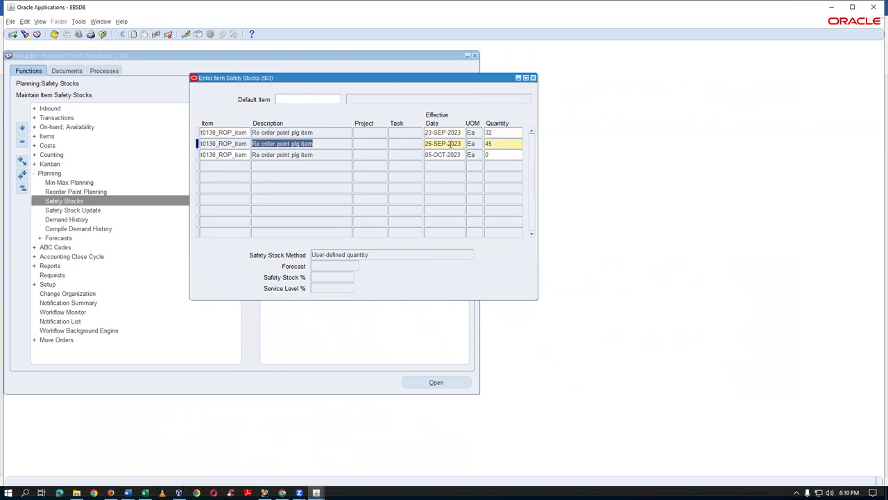
Review the effective dates and quantities of the three safety stock rows for item t0130_ROP_item.
{"action": "left_click", "coordinate": [449, 143]}
{"action": "left_click", "coordinate": [507, 144]}
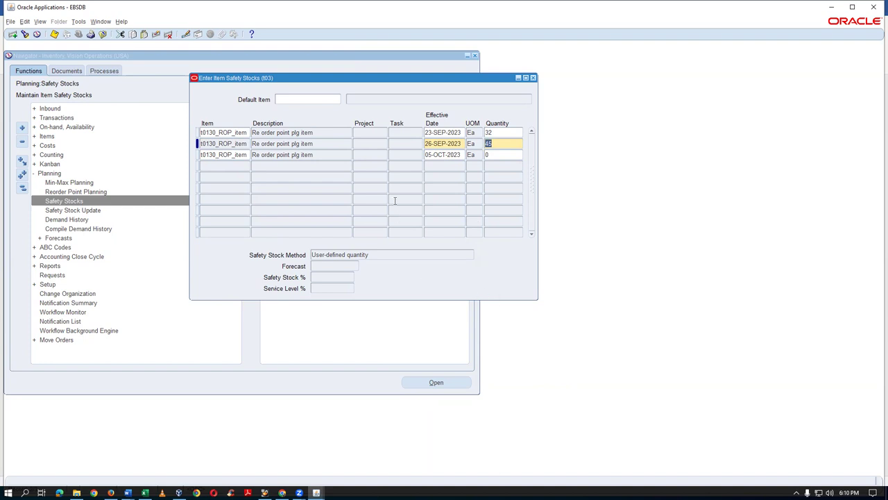
{"action": "left_click", "coordinate": [403, 144]}
{"action": "left_click", "coordinate": [324, 144]}
{"action": "left_click", "coordinate": [329, 132]}
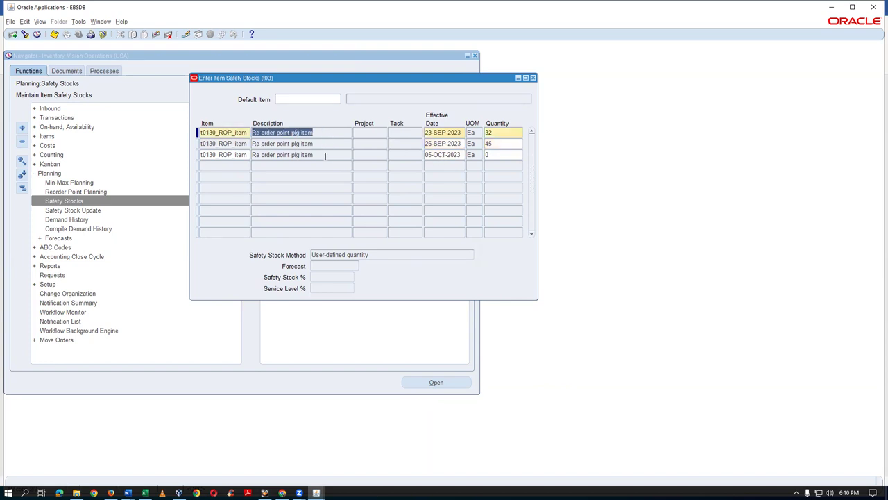
{"action": "left_click", "coordinate": [324, 154]}
{"action": "left_click", "coordinate": [324, 144]}
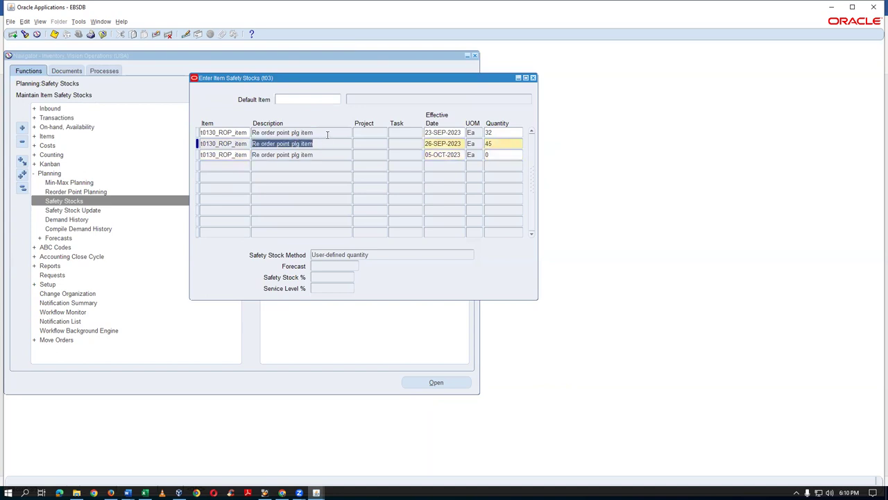
{"action": "left_click", "coordinate": [328, 133]}
{"action": "left_click", "coordinate": [325, 143]}
{"action": "left_click", "coordinate": [326, 154]}
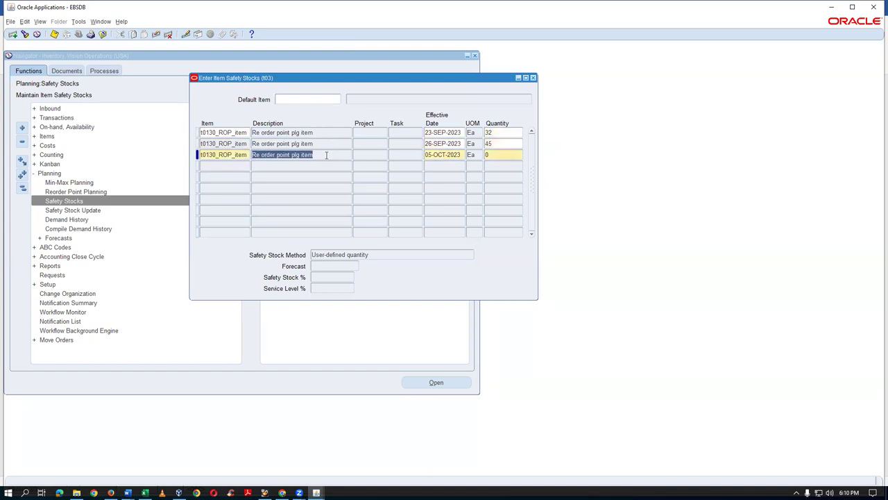
{"action": "left_click", "coordinate": [511, 132]}
{"action": "left_click", "coordinate": [509, 143]}
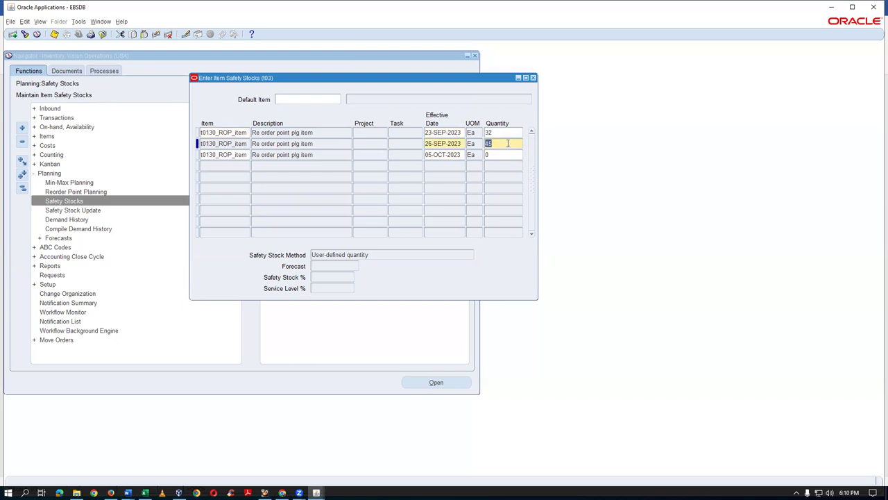
{"action": "left_click", "coordinate": [510, 154]}
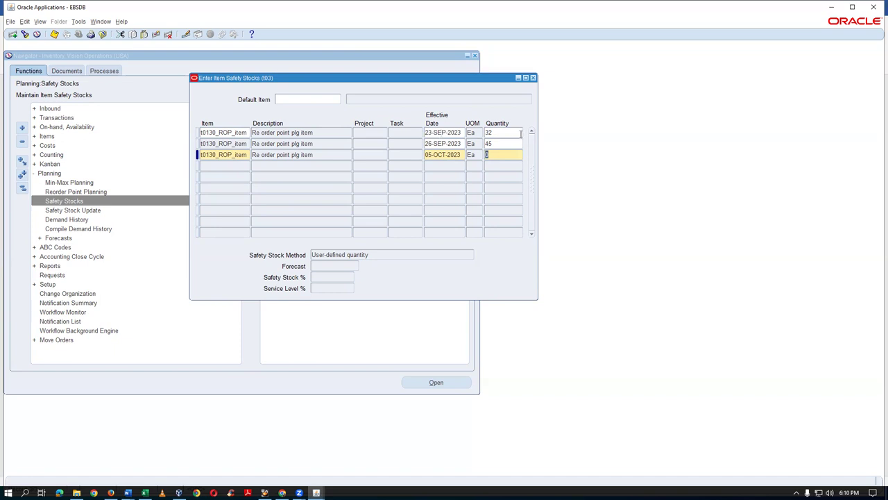
Start a Reload safety stocks request for the item safety stocks and set its forecast parameter to Sep-23.
{"action": "left_click", "coordinate": [337, 134]}
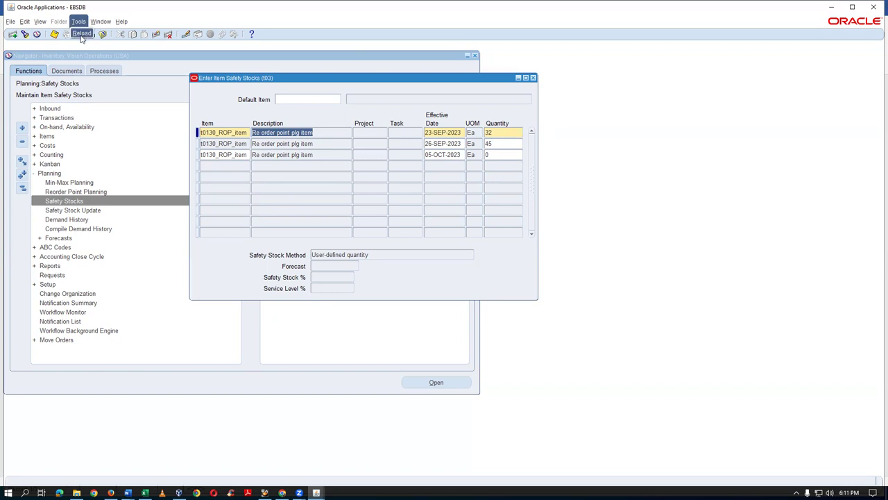
{"action": "left_click", "coordinate": [80, 37]}
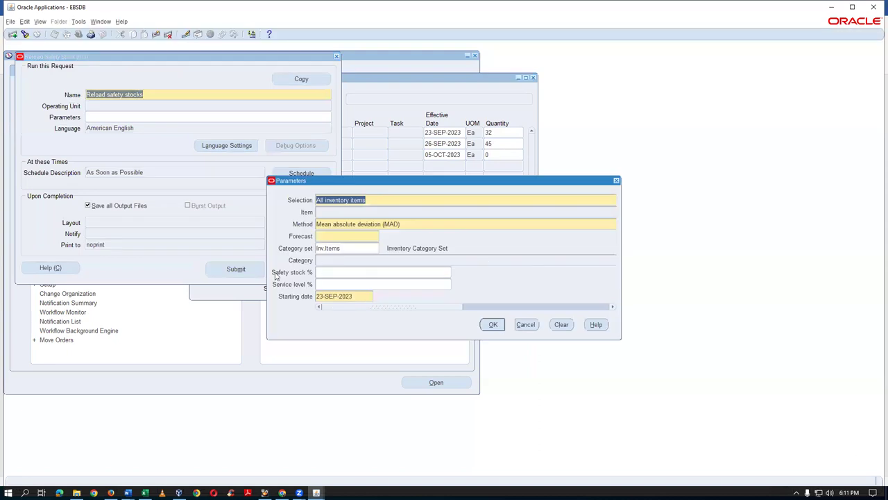
{"action": "left_click", "coordinate": [330, 237]}
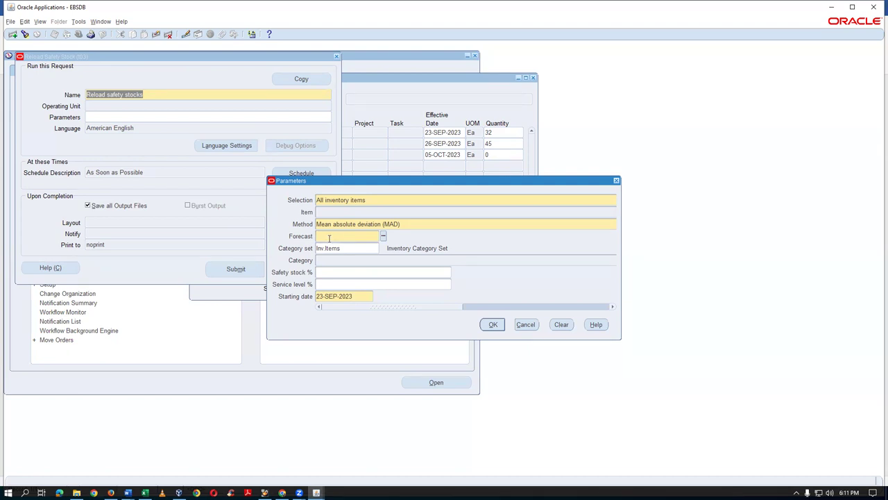
{"action": "left_click", "coordinate": [383, 236]}
{"action": "left_click", "coordinate": [344, 236]}
Change the reload request's safety stock method to User-defined percentage.
{"action": "left_click", "coordinate": [411, 226]}
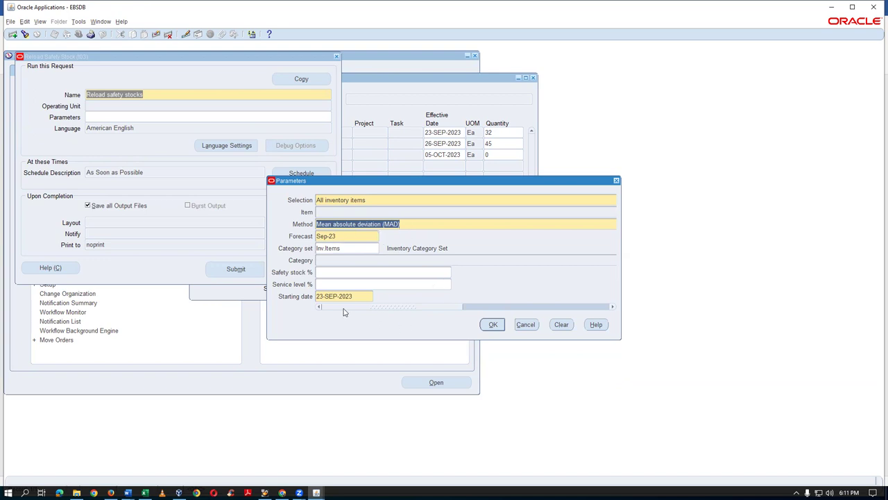
{"action": "left_click_drag", "start_coordinate": [343, 309], "coordinate": [342, 312]}
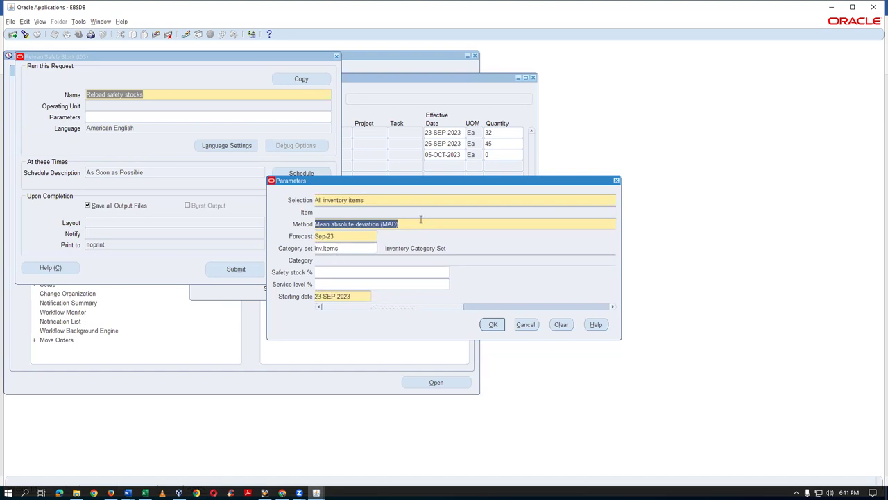
{"action": "mouse_move", "coordinate": [395, 309]}
{"action": "left_mouse_down"}
{"action": "mouse_move", "coordinate": [435, 310]}
{"action": "mouse_move", "coordinate": [403, 321]}
{"action": "left_mouse_up"}
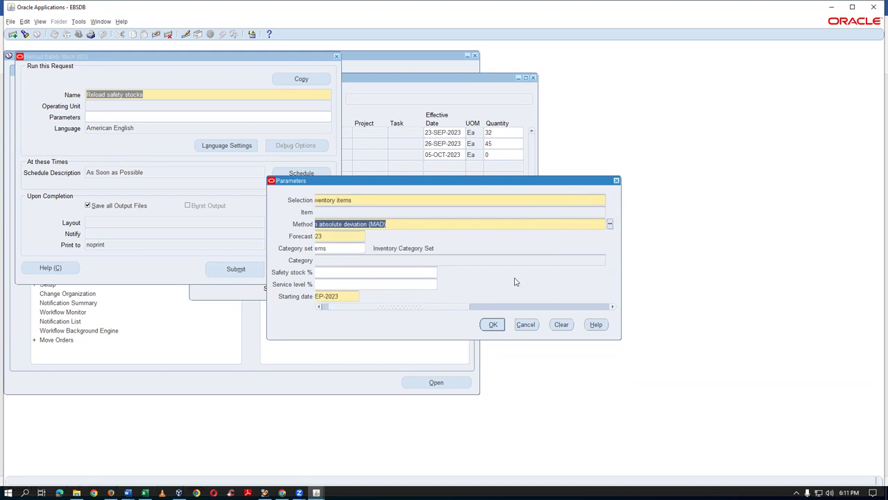
{"action": "left_click", "coordinate": [610, 224]}
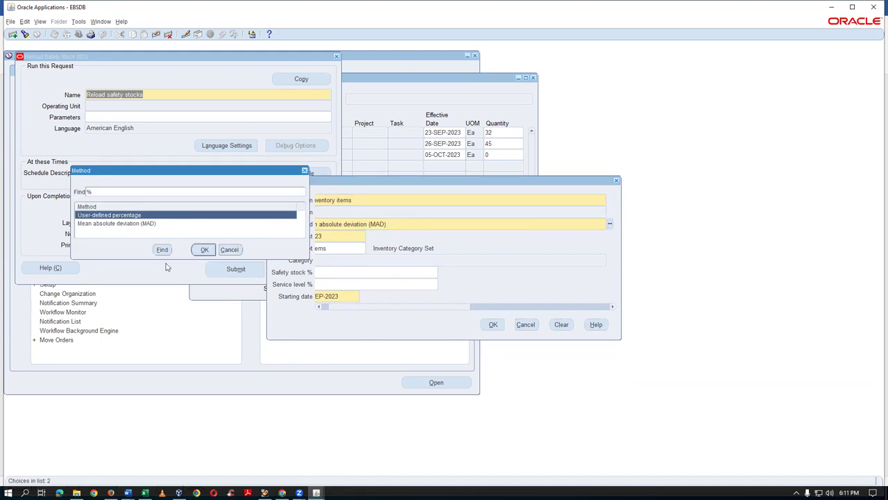
{"action": "left_click", "coordinate": [204, 249]}
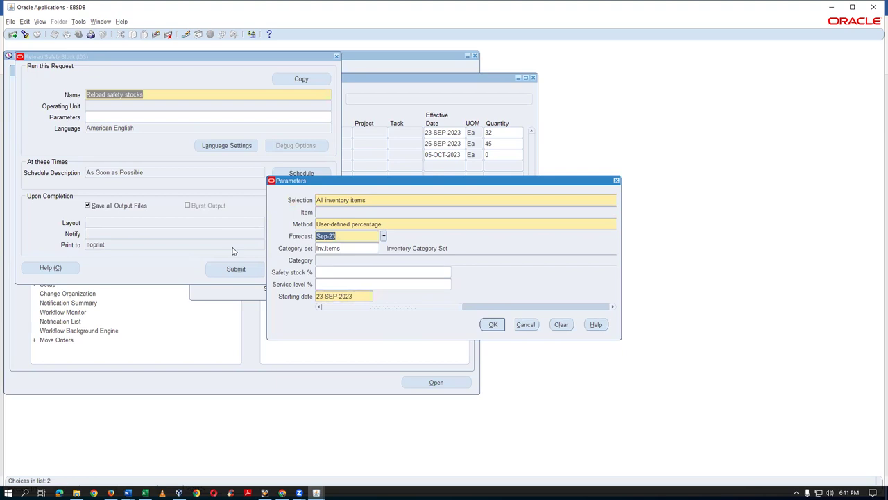
{"action": "left_click", "coordinate": [389, 226]}
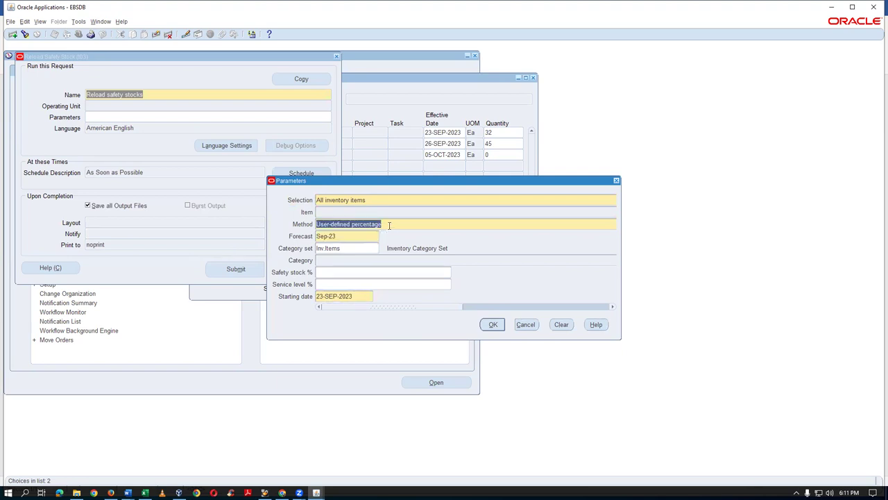
Set the safety stock percentage of the reload request to 10.
{"action": "left_click", "coordinate": [419, 310]}
{"action": "left_click", "coordinate": [419, 310]}
{"action": "left_click", "coordinate": [527, 309]}
{"action": "left_click", "coordinate": [494, 309]}
{"action": "left_click_drag", "start_coordinate": [495, 310], "coordinate": [448, 309]}
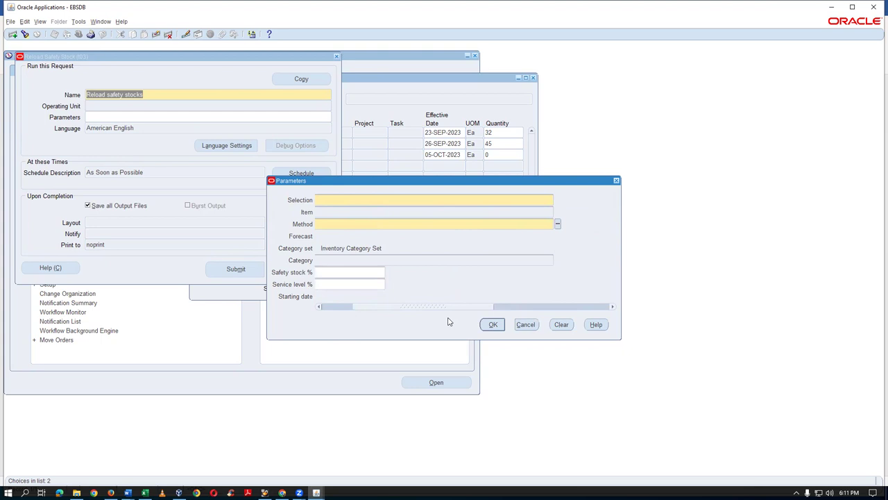
{"action": "left_click_drag", "start_coordinate": [448, 321], "coordinate": [404, 318]}
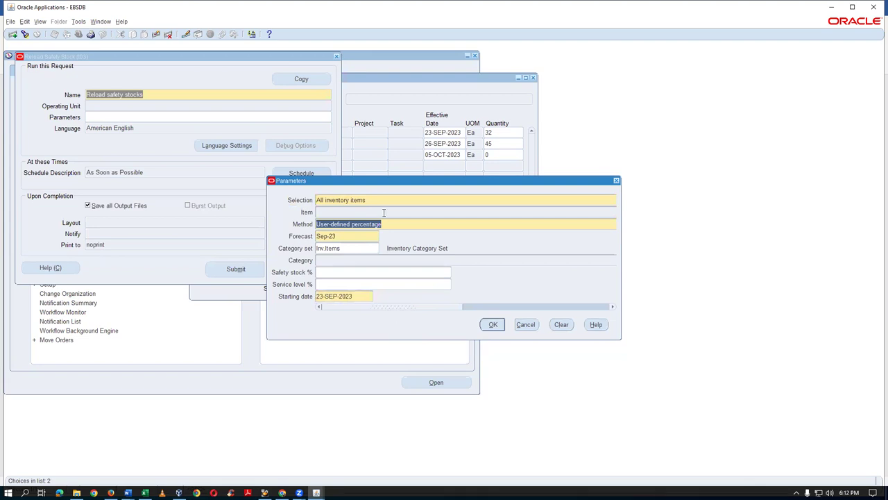
{"action": "left_click", "coordinate": [336, 272]}
{"action": "type", "text": "10"}
{"action": "key", "text": "Tab"}
Review the forecast, safety stock % and service level % parameters of the reload request.
{"action": "left_click", "coordinate": [358, 237]}
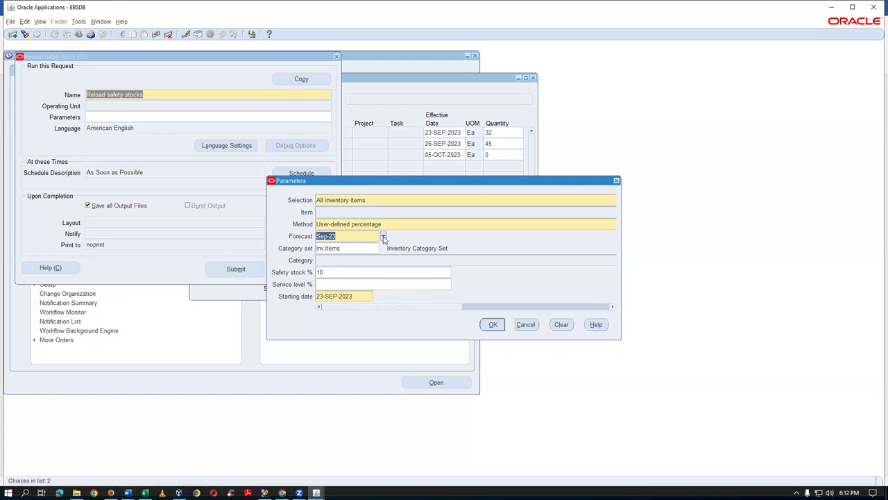
{"action": "key", "text": "Tab"}
{"action": "left_click", "coordinate": [364, 237]}
{"action": "key", "text": "Tab"}
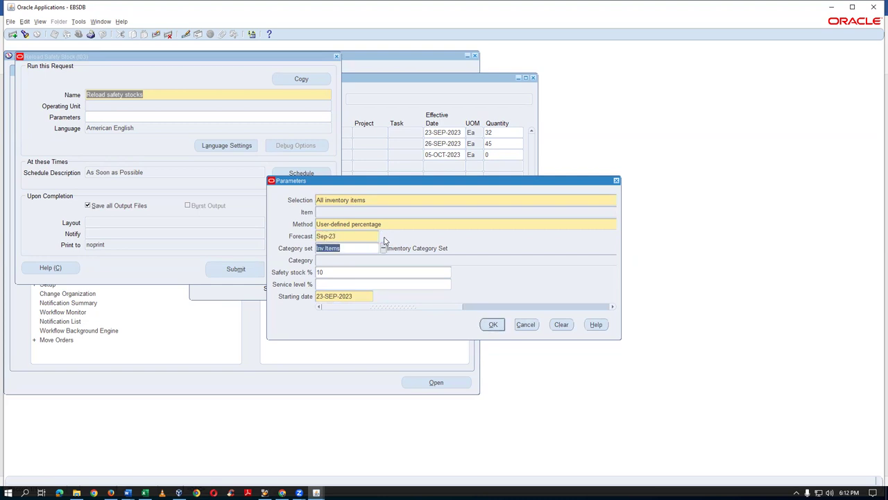
{"action": "left_click", "coordinate": [340, 237]}
{"action": "double_click", "coordinate": [370, 272]}
{"action": "left_click", "coordinate": [380, 273]}
{"action": "left_click_drag", "start_coordinate": [350, 275], "coordinate": [301, 282]}
{"action": "left_click", "coordinate": [342, 272]}
{"action": "left_click", "coordinate": [342, 237]}
{"action": "left_click", "coordinate": [338, 271]}
{"action": "left_click", "coordinate": [343, 237]}
{"action": "left_click", "coordinate": [338, 274]}
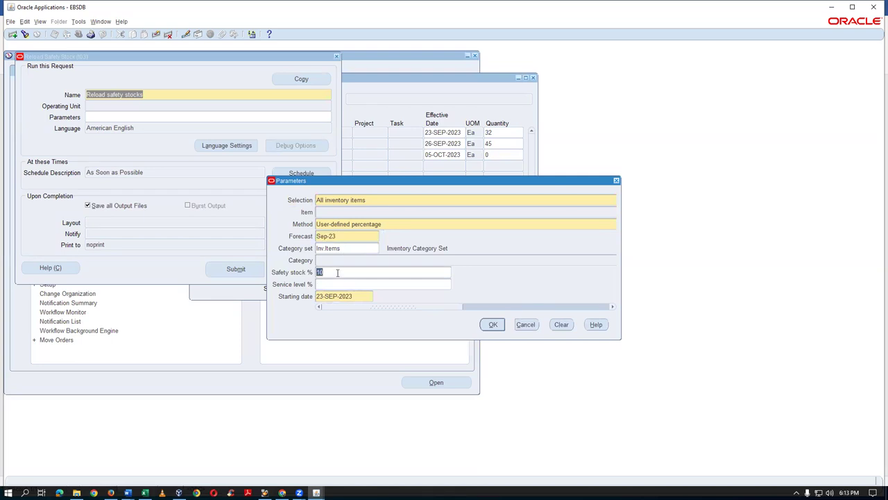
{"action": "left_click", "coordinate": [341, 237]}
{"action": "left_click", "coordinate": [341, 271]}
{"action": "left_click", "coordinate": [342, 239]}
{"action": "left_click", "coordinate": [347, 272]}
{"action": "left_click", "coordinate": [327, 284]}
{"action": "left_click", "coordinate": [338, 272]}
Accept the parameters and submit the Reload safety stocks request, declining to submit another one.
{"action": "left_click", "coordinate": [494, 326]}
{"action": "left_click", "coordinate": [494, 326]}
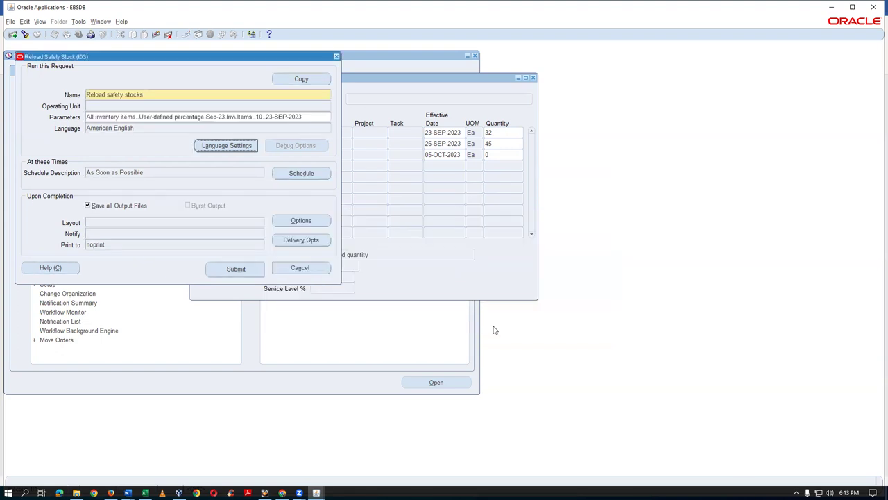
{"action": "left_click", "coordinate": [225, 270]}
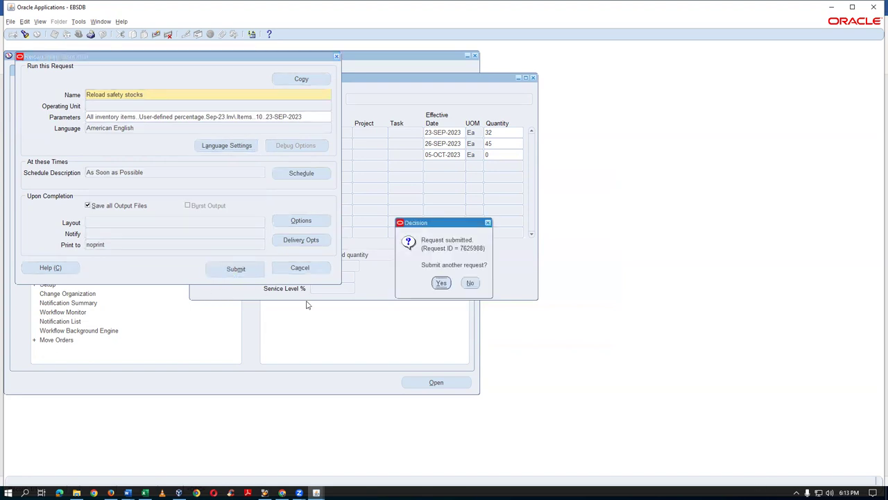
{"action": "left_click", "coordinate": [470, 283]}
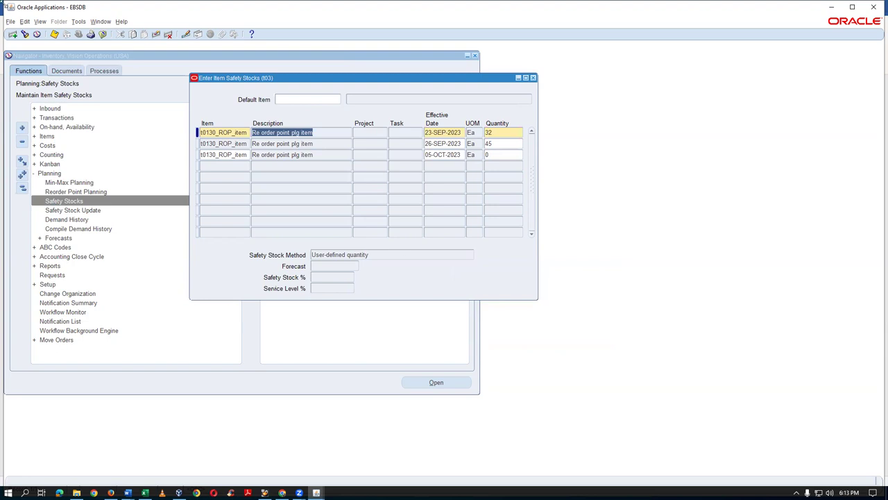
Open the concurrent requests list and refresh it to track the Reload safety stocks request.
{"action": "key", "text": "alt+v"}
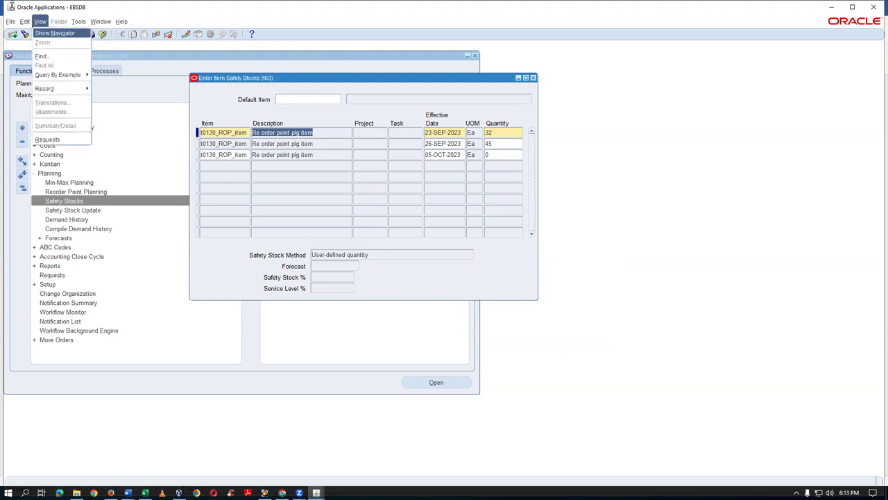
{"action": "key", "text": "r"}
{"action": "key", "text": "Return"}
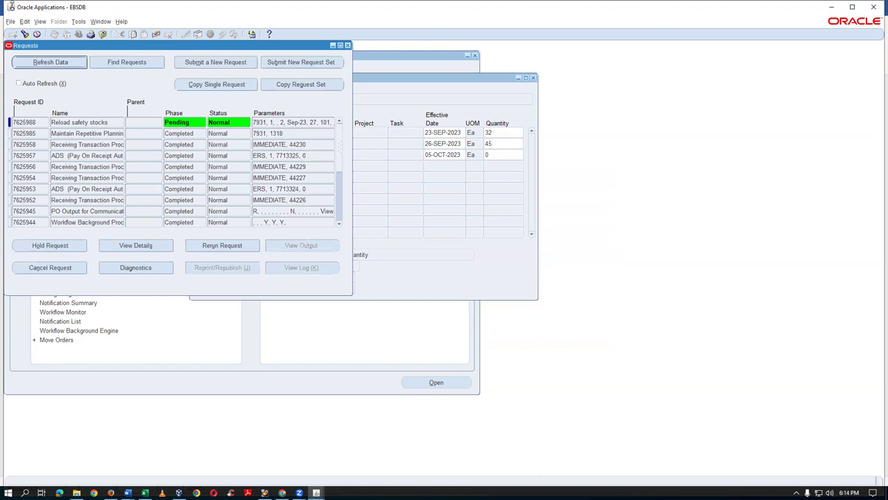
{"action": "key", "text": "alt+r"}
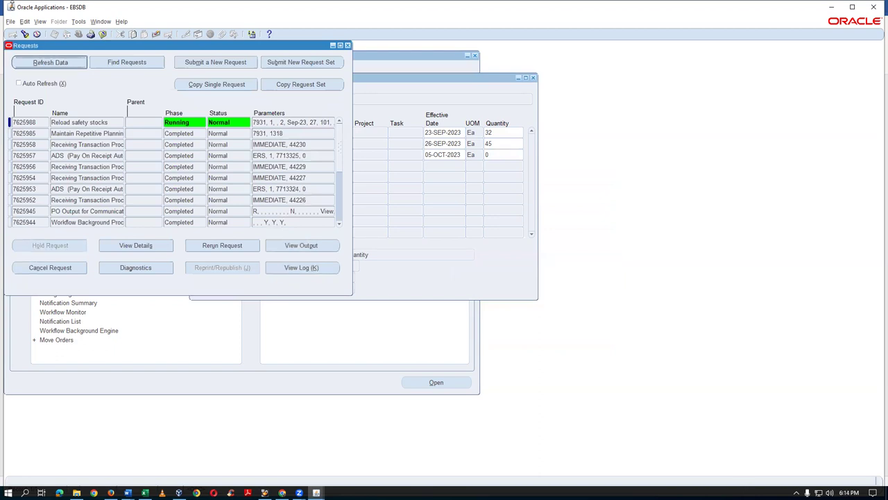
{"action": "key", "text": "alt+r"}
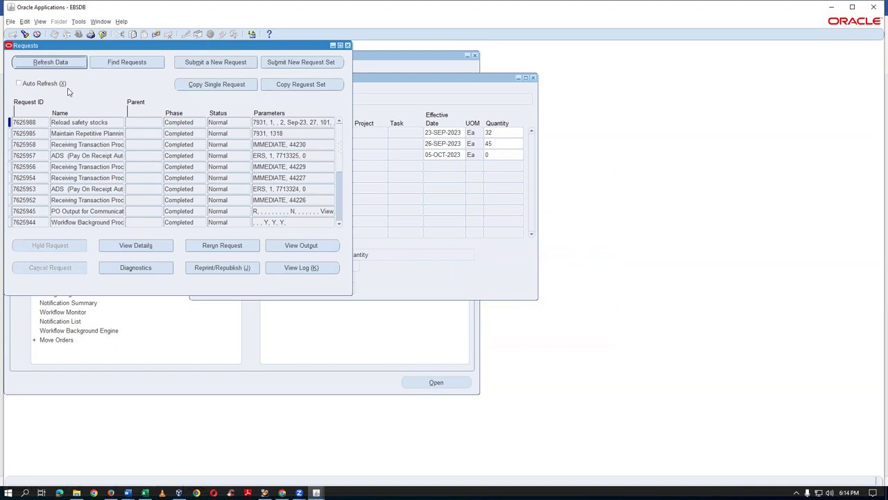
View the output of the Reload safety stocks request and close the Requests window.
{"action": "left_click", "coordinate": [118, 123]}
{"action": "left_click", "coordinate": [321, 249]}
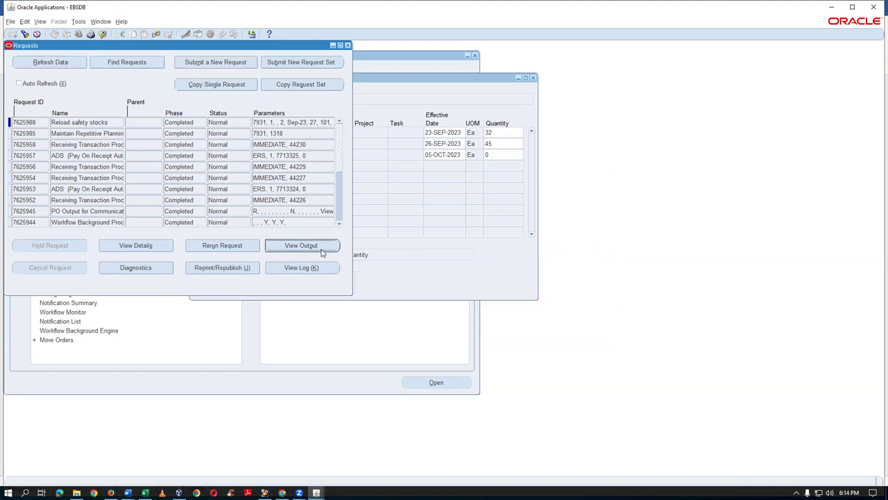
{"action": "left_click", "coordinate": [514, 275]}
{"action": "left_click", "coordinate": [348, 45]}
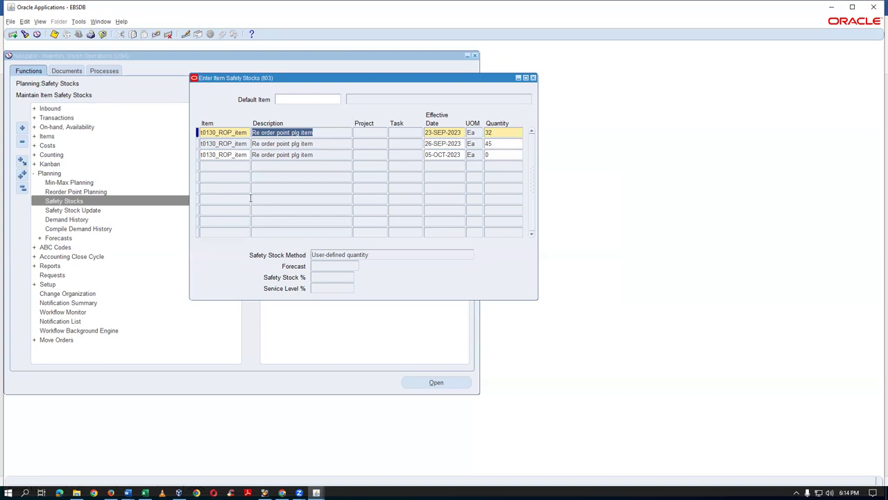
Query the item safety stocks again for t0130_ROP_item and examine the effective dates of the reloaded rows.
{"action": "left_click_drag", "start_coordinate": [343, 80], "coordinate": [294, 88]}
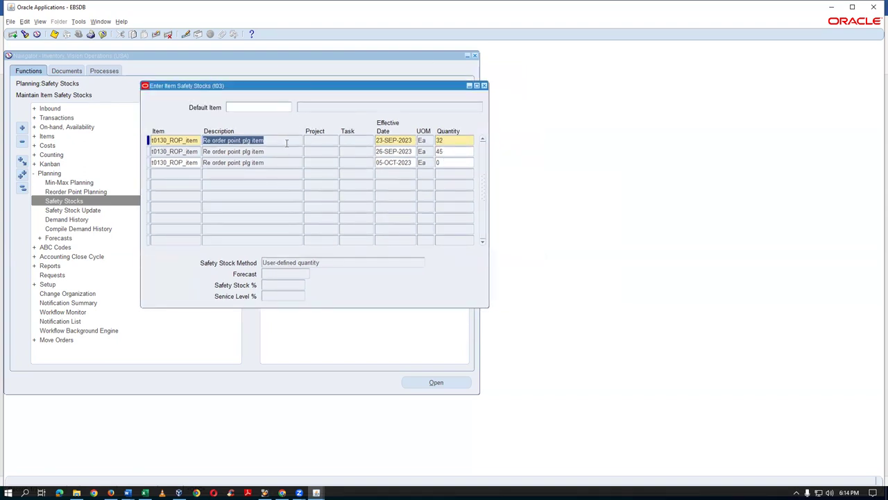
{"action": "key", "text": "F11"}
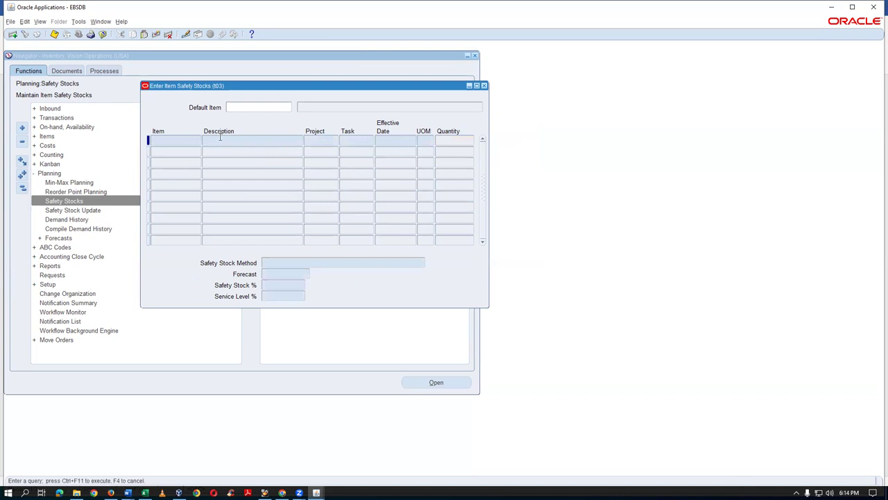
{"action": "type", "text": "0%"}
{"action": "key", "text": "ctrl+F11"}
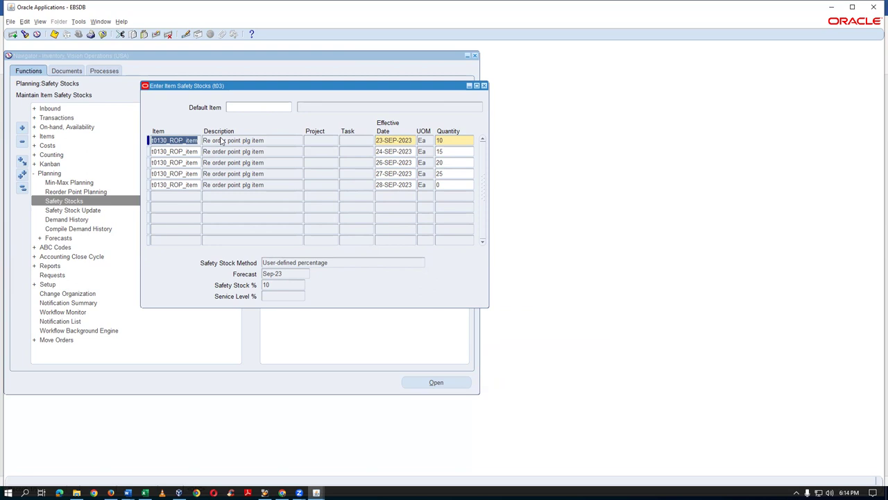
{"action": "left_click", "coordinate": [406, 152]}
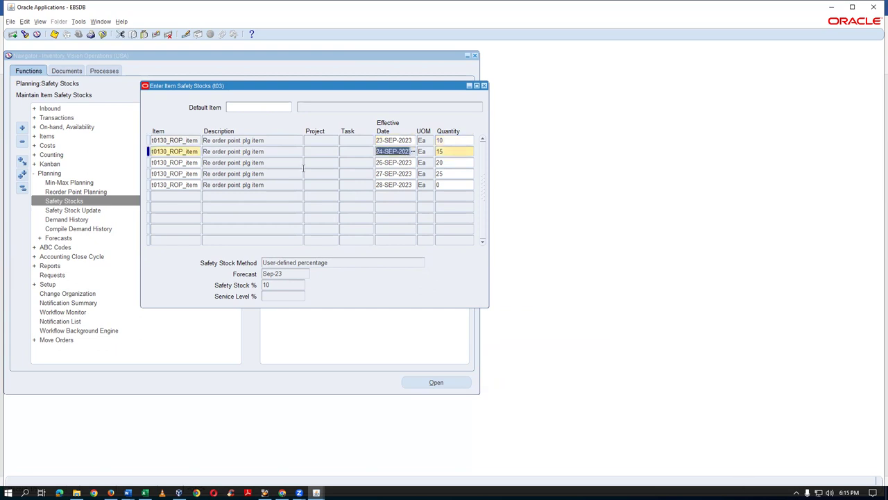
{"action": "left_click", "coordinate": [390, 162]}
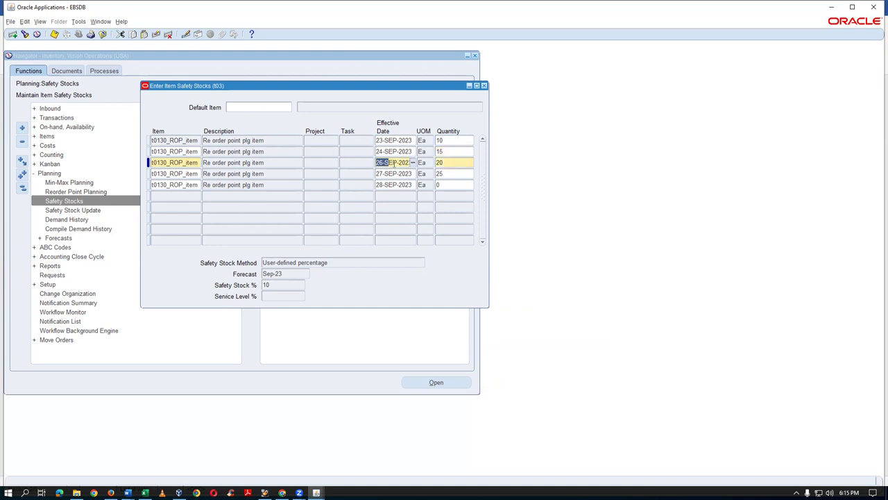
{"action": "left_click", "coordinate": [385, 151]}
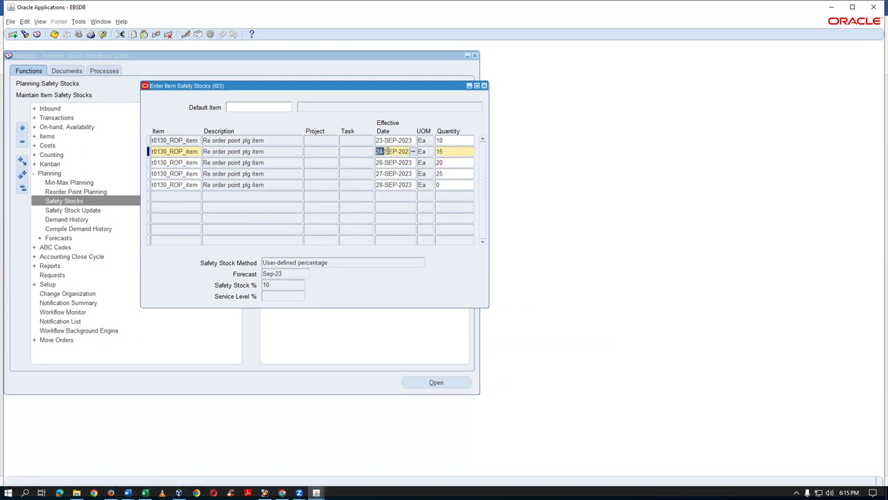
Examine the safety stock quantities of the reloaded t0130_ROP_item rows across their effective dates.
{"action": "left_click_drag", "start_coordinate": [203, 152], "coordinate": [227, 151]}
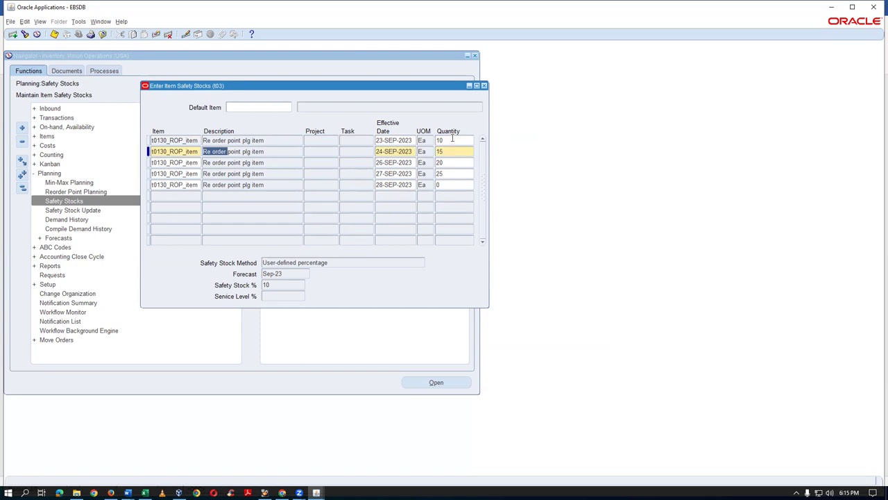
{"action": "left_click", "coordinate": [446, 175]}
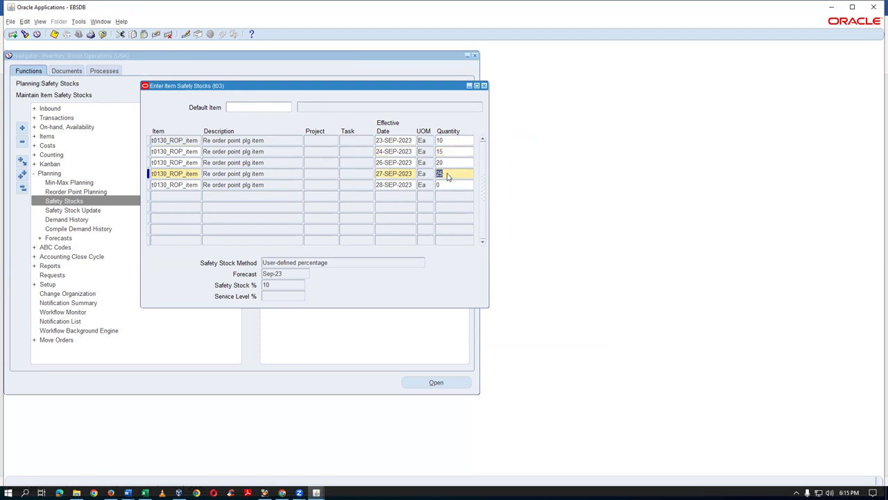
{"action": "left_click", "coordinate": [448, 151]}
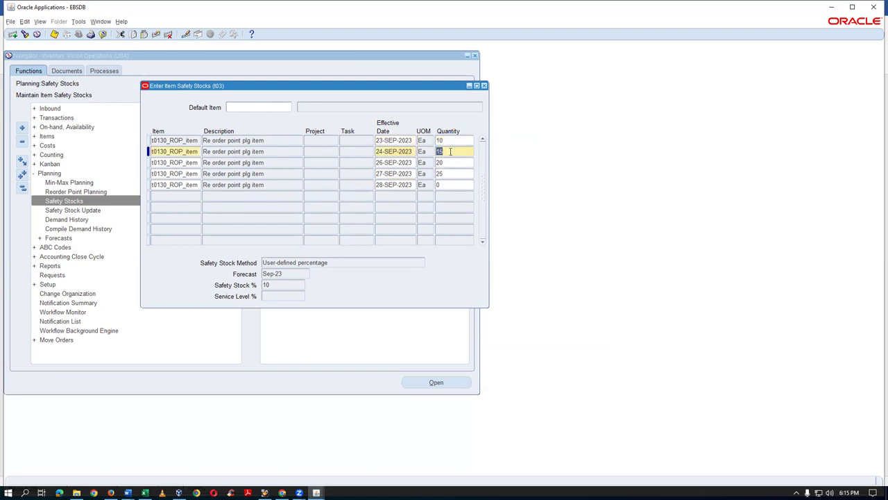
{"action": "left_click", "coordinate": [450, 162]}
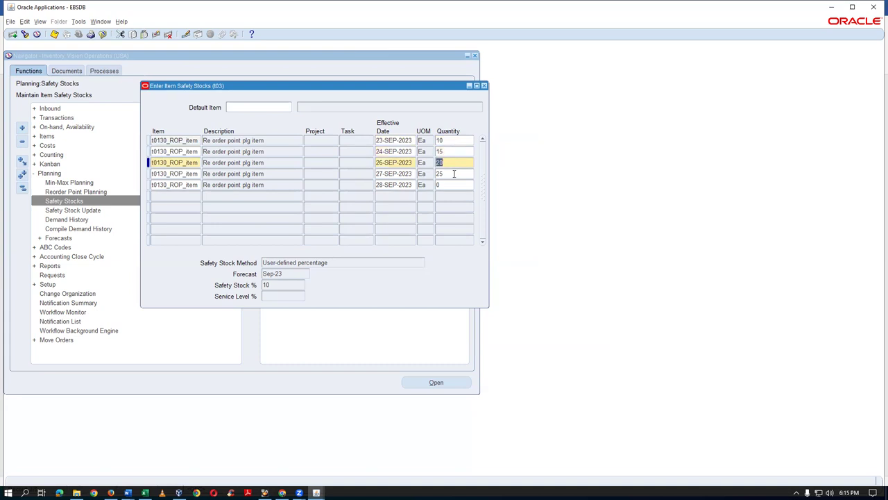
{"action": "left_click", "coordinate": [453, 174]}
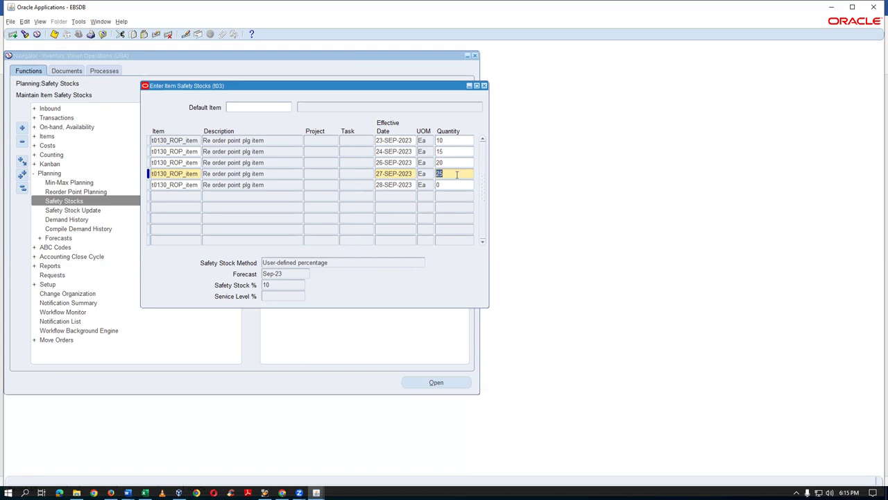
{"action": "left_click", "coordinate": [454, 141]}
{"action": "left_click", "coordinate": [458, 152]}
{"action": "left_click", "coordinate": [458, 162]}
{"action": "left_click", "coordinate": [459, 174]}
{"action": "left_click", "coordinate": [449, 162]}
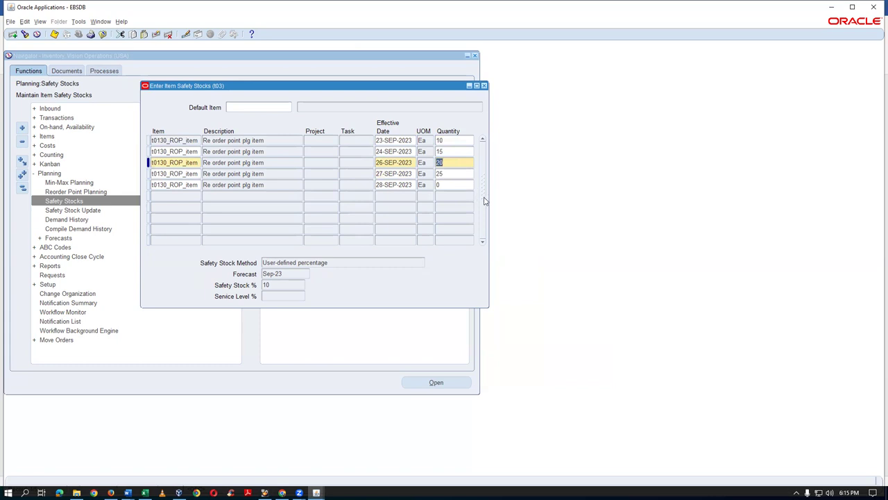
{"action": "left_click", "coordinate": [449, 141]}
{"action": "left_click", "coordinate": [451, 150]}
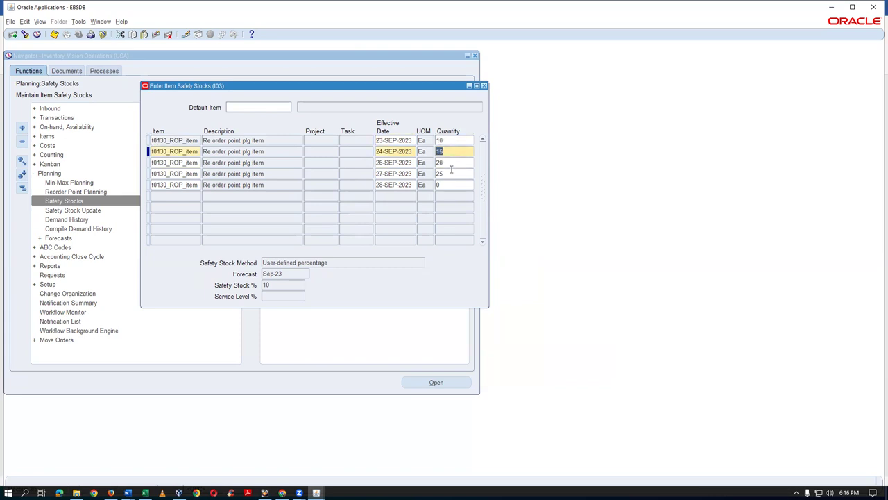
{"action": "left_click", "coordinate": [452, 163]}
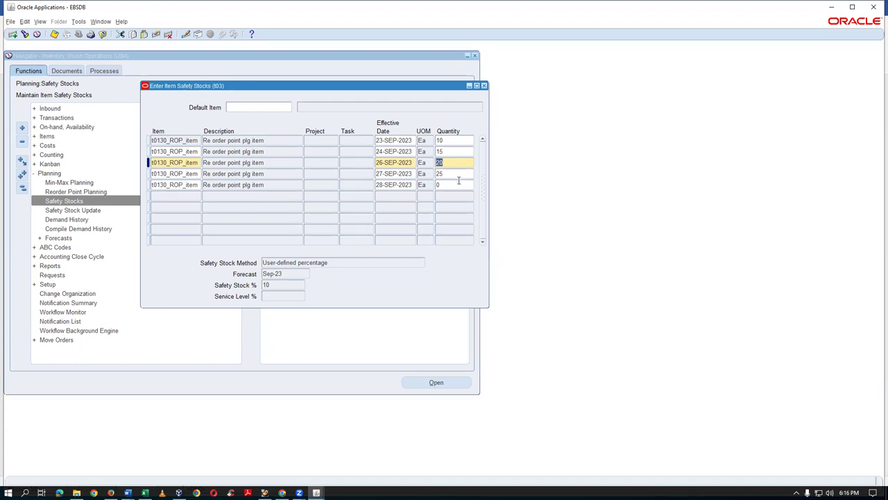
Close the item safety stocks form and glance at the reorder point diagram in the Word document before returning to Oracle Applications.
{"action": "left_click", "coordinate": [484, 86]}
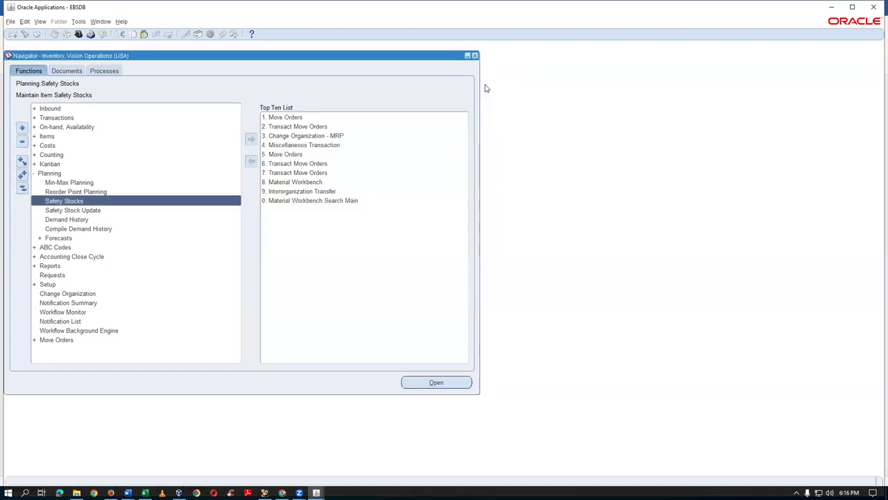
{"action": "left_click", "coordinate": [22, 189]}
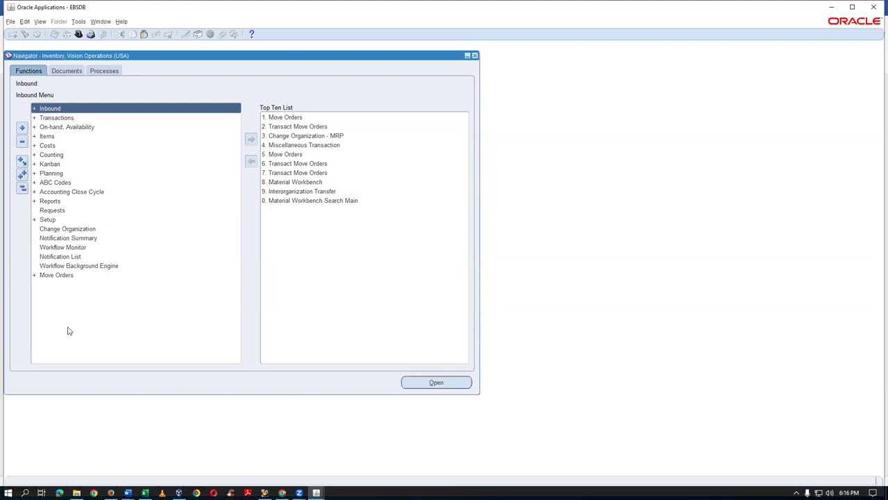
{"action": "key", "text": "alt+Tab"}
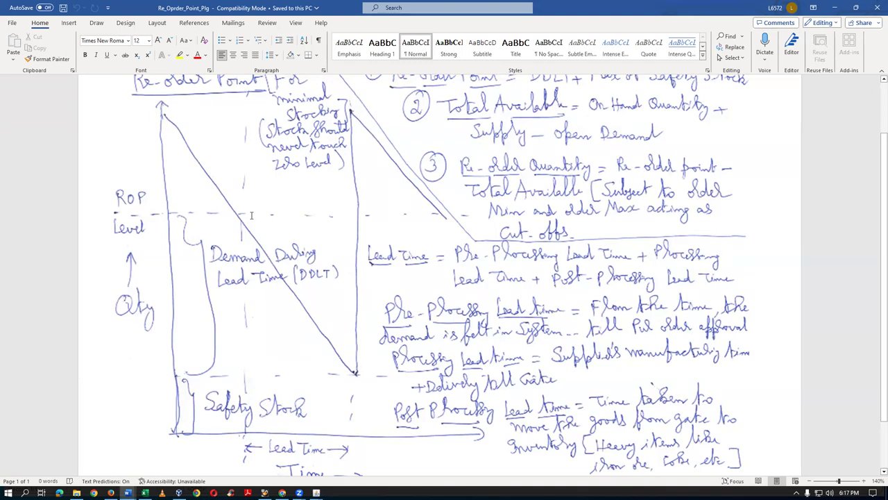
{"action": "key", "text": "alt+Tab"}
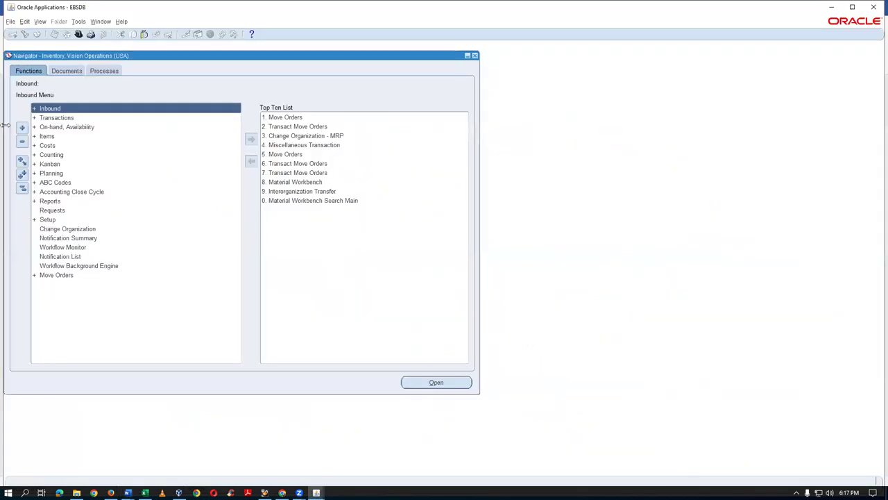
Open the Reorder Point Planning request and set its forecast parameter to Sep-23.
{"action": "double_click", "coordinate": [53, 175]}
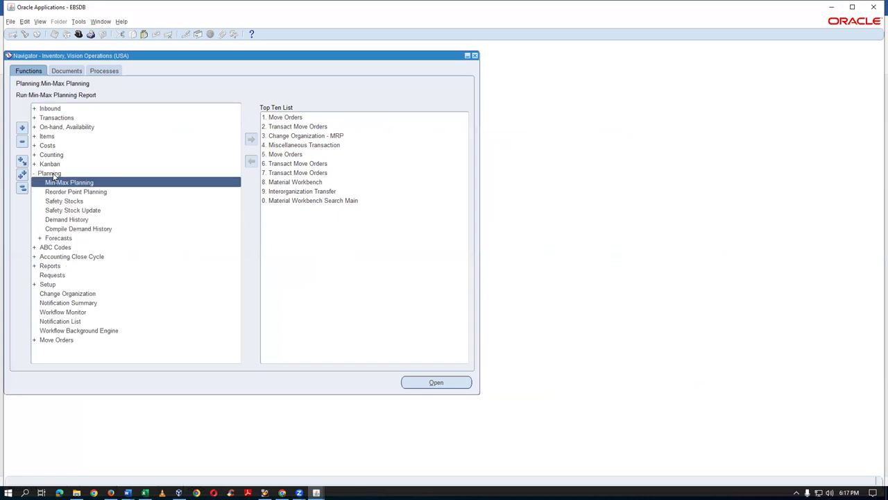
{"action": "left_click", "coordinate": [88, 193]}
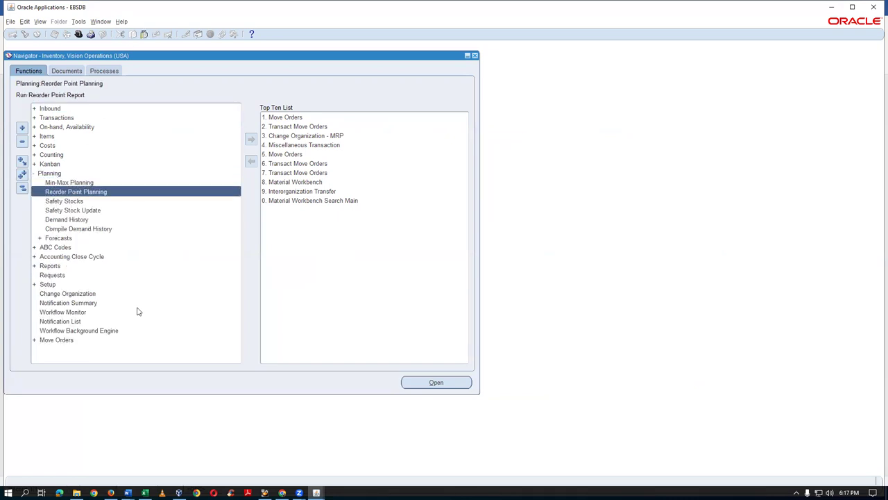
{"action": "double_click", "coordinate": [107, 192]}
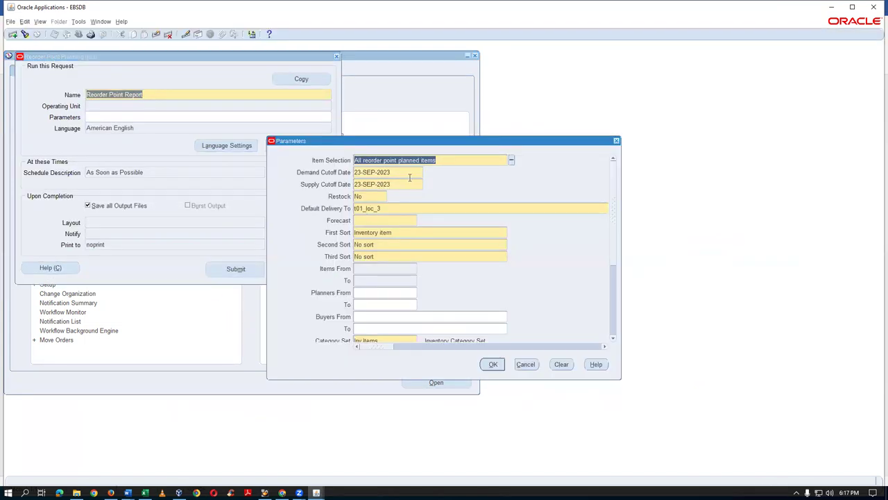
{"action": "left_click", "coordinate": [382, 220]}
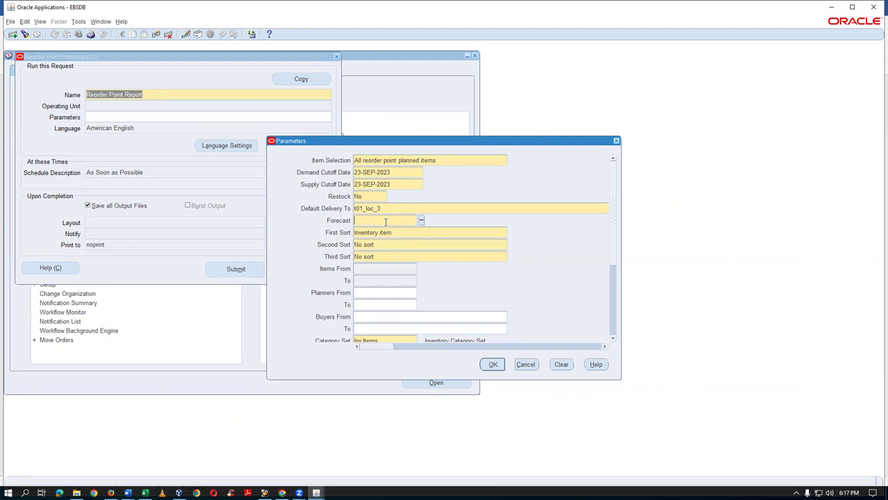
{"action": "left_click", "coordinate": [421, 219]}
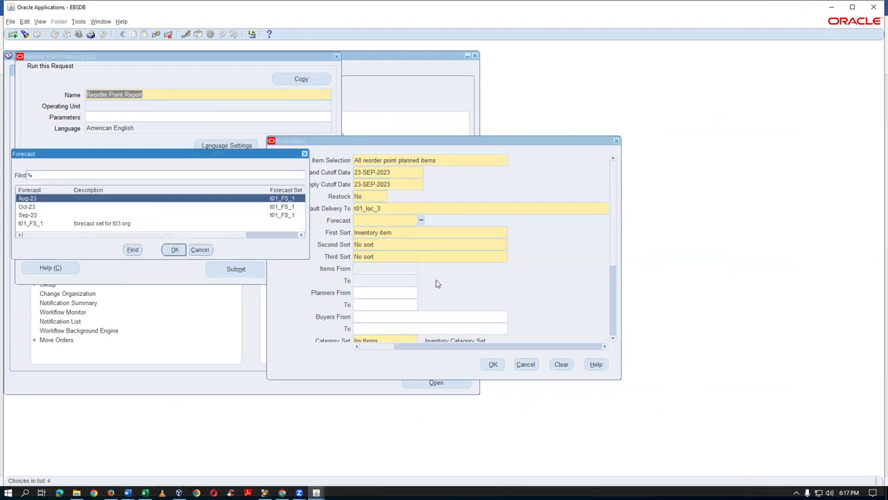
{"action": "left_click", "coordinate": [46, 215]}
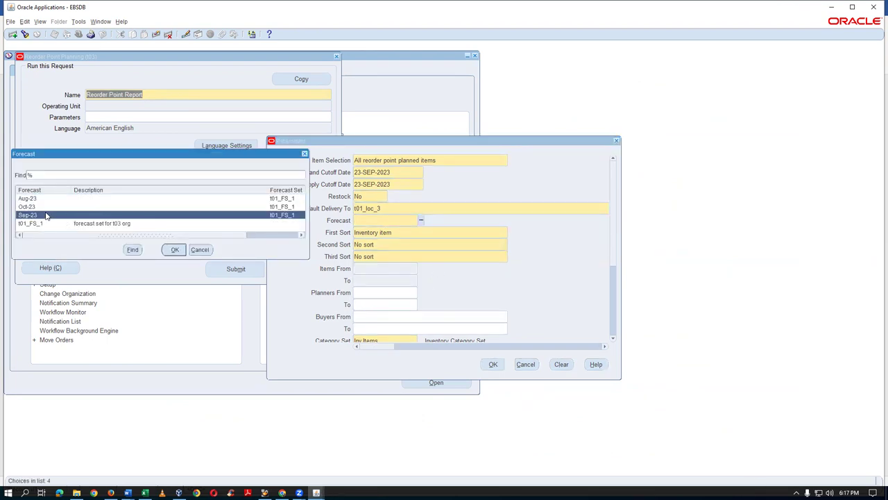
{"action": "left_click", "coordinate": [182, 252]}
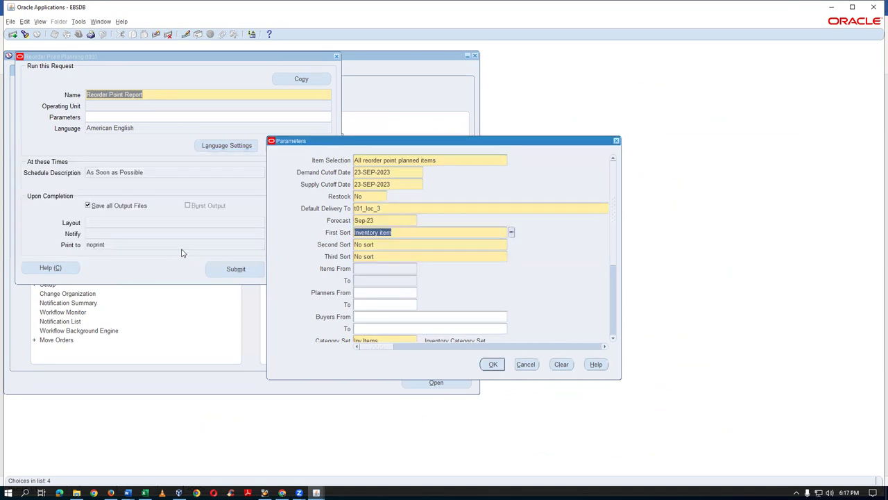
Accept the parameters and submit the Reorder Point Report request, declining to submit another one.
{"action": "left_click", "coordinate": [493, 365]}
{"action": "left_click", "coordinate": [247, 270]}
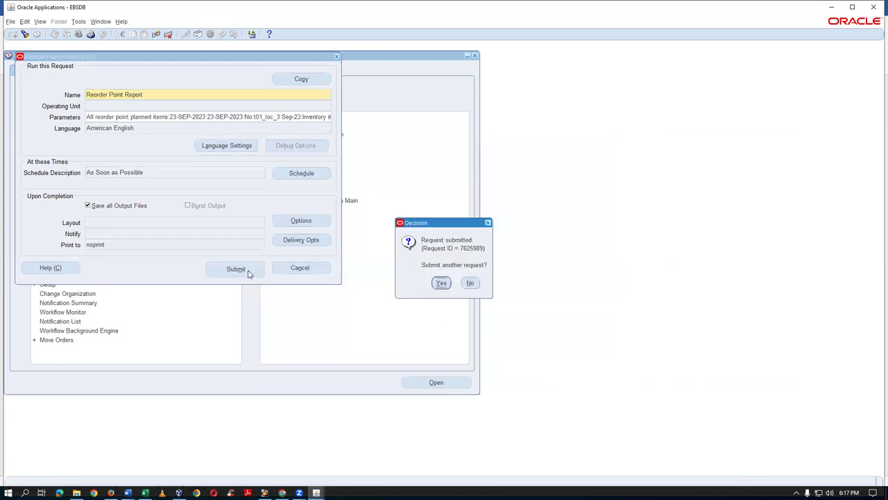
{"action": "left_click", "coordinate": [472, 283]}
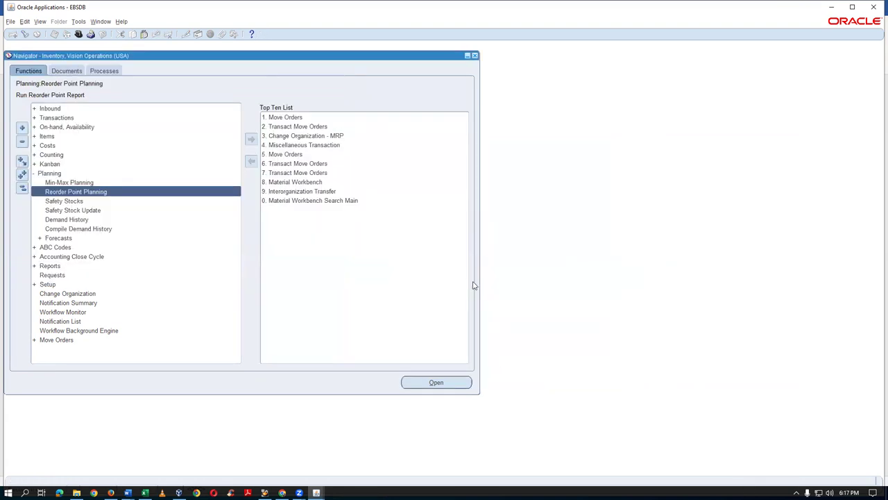
Open the concurrent requests list and refresh it to track the Reorder Point Report request.
{"action": "key", "text": "alt+v"}
{"action": "key", "text": "r"}
{"action": "key", "text": "Return"}
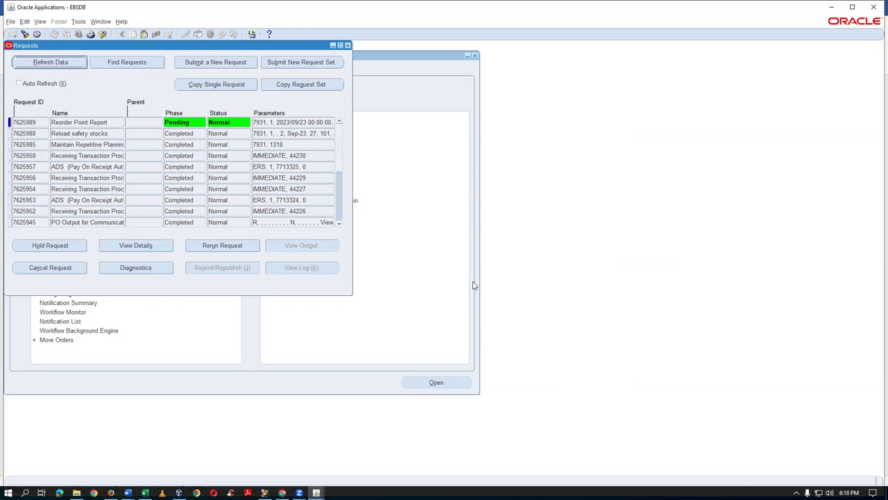
{"action": "key", "text": "alt+r"}
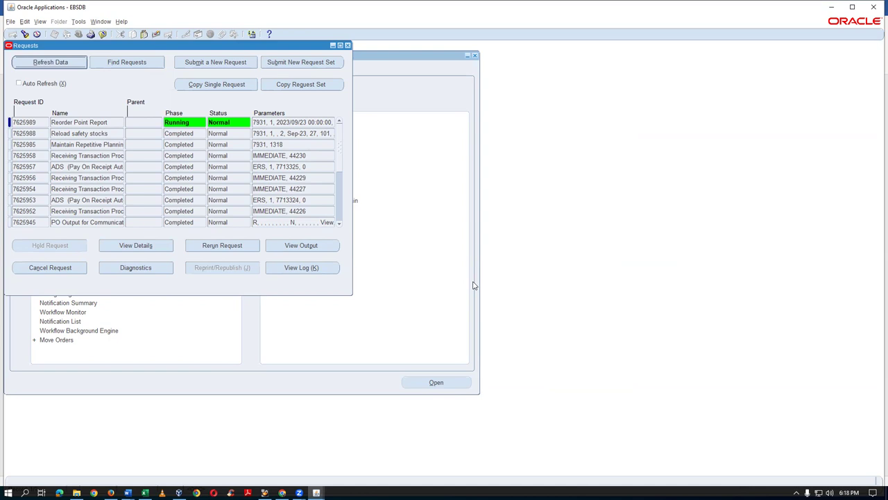
{"action": "key", "text": "alt+r"}
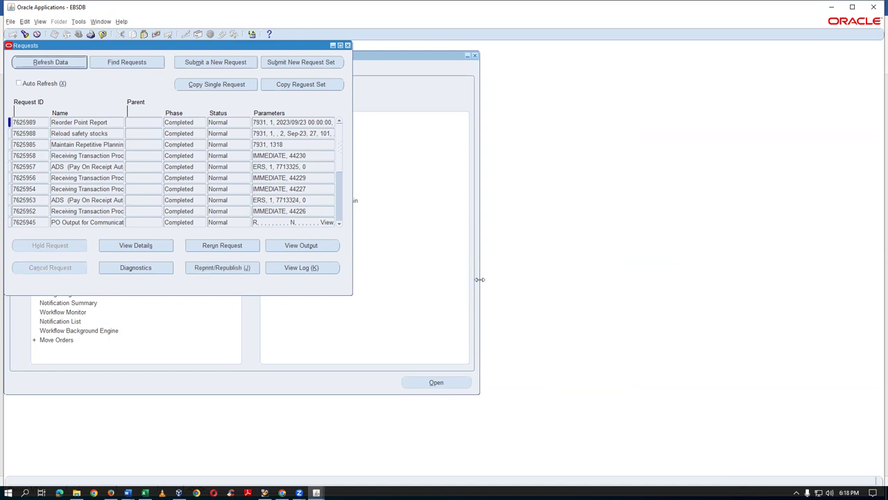
{"action": "left_click", "coordinate": [111, 123]}
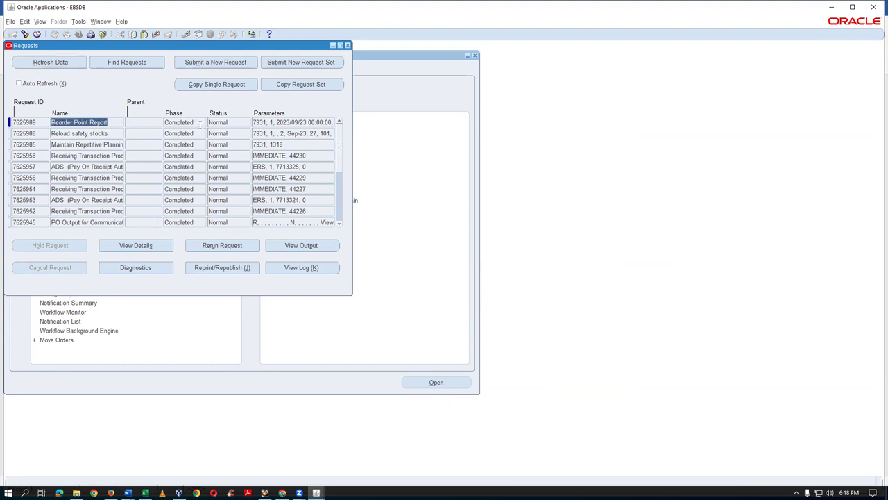
{"action": "left_click", "coordinate": [200, 122]}
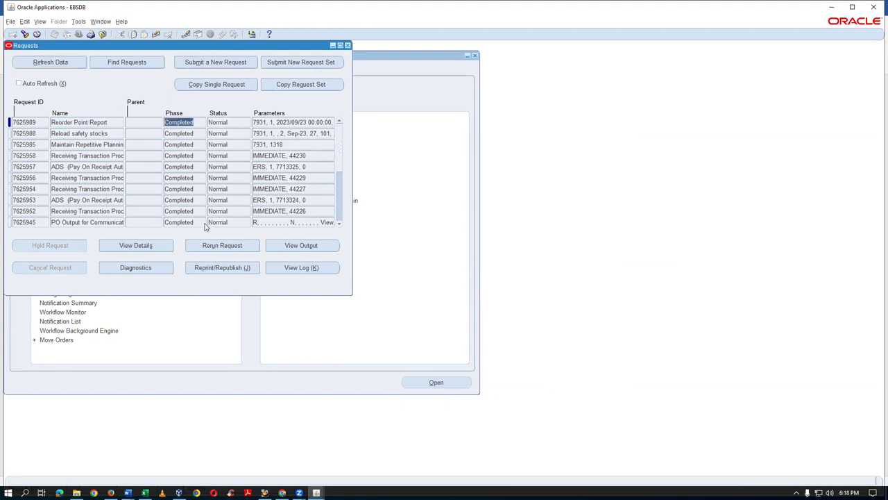
View the Reorder Point Report output and examine the lead time demand, lead time, safety stock and reorder point for t0130_ROP_item.
{"action": "left_click", "coordinate": [323, 250]}
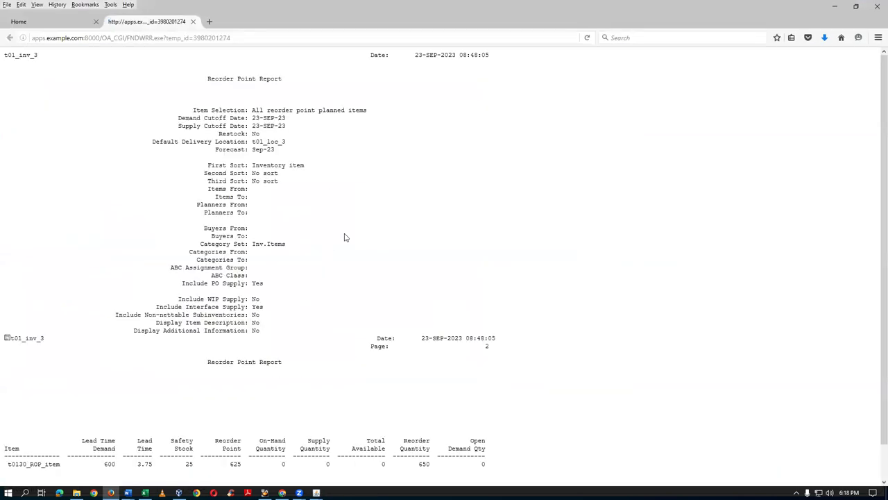
{"action": "scroll", "coordinate": [345, 237], "scroll_direction": "down", "scroll_amount": 1}
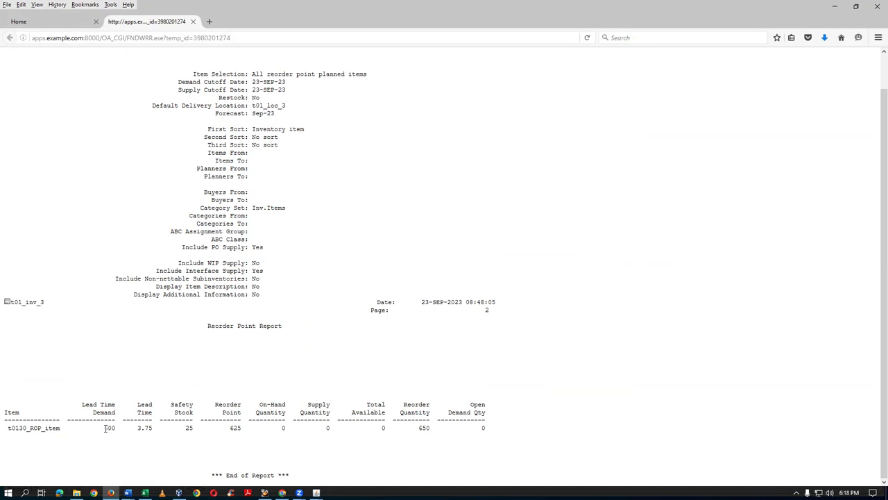
{"action": "double_click", "coordinate": [105, 429]}
{"action": "left_click_drag", "start_coordinate": [137, 429], "coordinate": [152, 430]}
{"action": "left_click", "coordinate": [186, 430]}
{"action": "double_click", "coordinate": [188, 428]}
{"action": "left_click", "coordinate": [188, 462]}
{"action": "double_click", "coordinate": [187, 428]}
{"action": "mouse_move", "coordinate": [190, 432]}
{"action": "left_mouse_down"}
{"action": "mouse_move", "coordinate": [190, 440]}
{"action": "mouse_move", "coordinate": [192, 429]}
{"action": "left_mouse_up"}
{"action": "left_click", "coordinate": [192, 455]}
{"action": "left_click_drag", "start_coordinate": [231, 428], "coordinate": [246, 428]}
{"action": "left_click", "coordinate": [284, 442]}
Examine the Supply Quantity column of the Reorder Point Report.
{"action": "left_click_drag", "start_coordinate": [315, 405], "coordinate": [320, 412]}
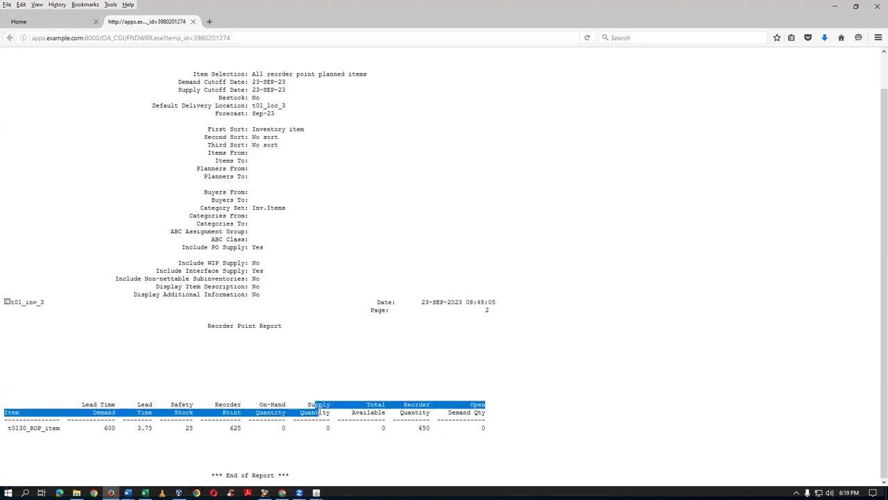
{"action": "left_click", "coordinate": [323, 415]}
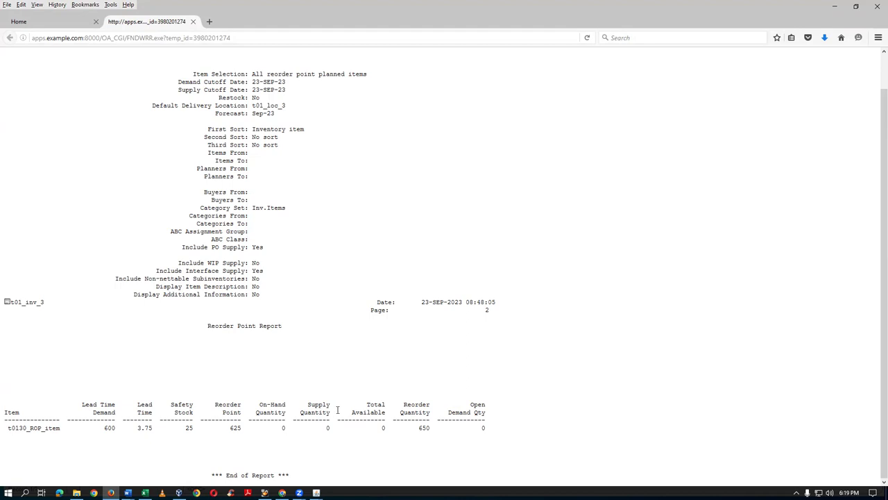
{"action": "left_click_drag", "start_coordinate": [316, 405], "coordinate": [336, 408]}
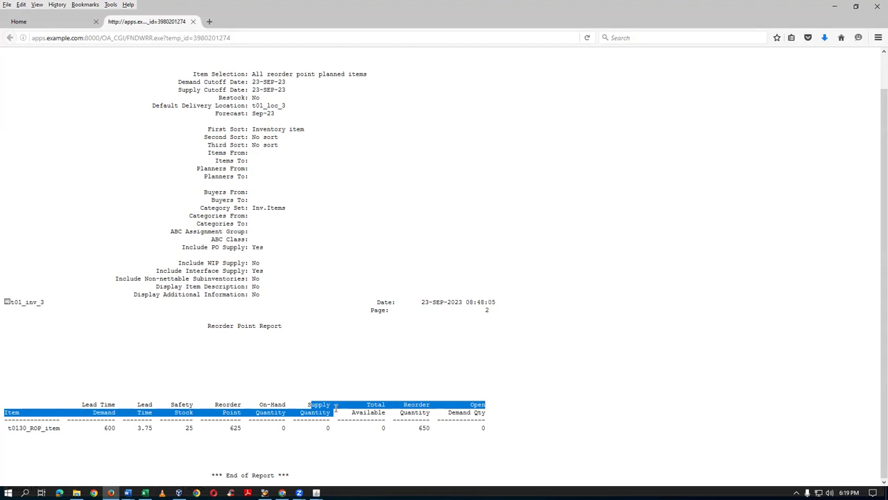
{"action": "left_click", "coordinate": [320, 411]}
{"action": "left_click_drag", "start_coordinate": [318, 407], "coordinate": [325, 413]}
{"action": "left_click", "coordinate": [334, 414]}
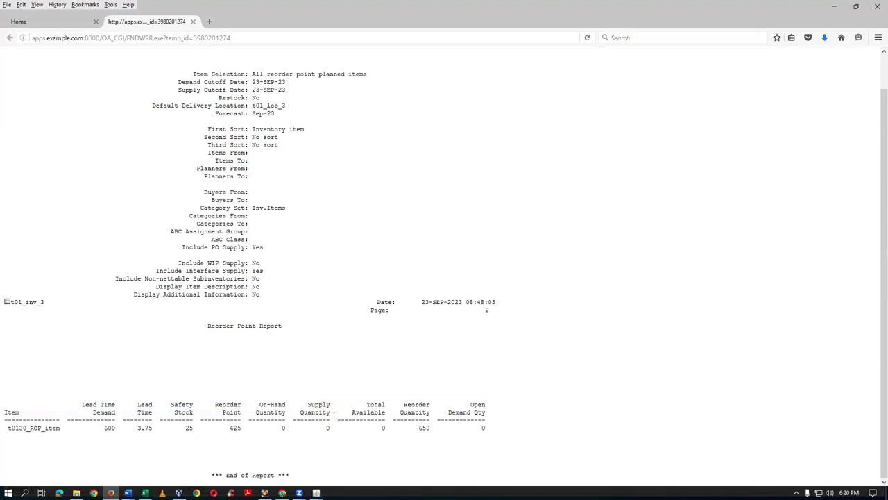
Compare the reorder quantity with the safety stock for t0130_ROP_item in the report.
{"action": "left_click_drag", "start_coordinate": [419, 428], "coordinate": [430, 429]}
{"action": "left_click", "coordinate": [413, 451]}
{"action": "left_click_drag", "start_coordinate": [419, 427], "coordinate": [429, 428]}
{"action": "double_click", "coordinate": [187, 429]}
{"action": "left_click", "coordinate": [192, 454]}
{"action": "double_click", "coordinate": [188, 428]}
{"action": "left_click", "coordinate": [195, 465]}
{"action": "left_click_drag", "start_coordinate": [418, 427], "coordinate": [430, 427]}
{"action": "left_click", "coordinate": [442, 464]}
Close the report output, switch back to Oracle Applications, and close the Requests window with the navigator tree collapsed.
{"action": "left_click", "coordinate": [193, 22]}
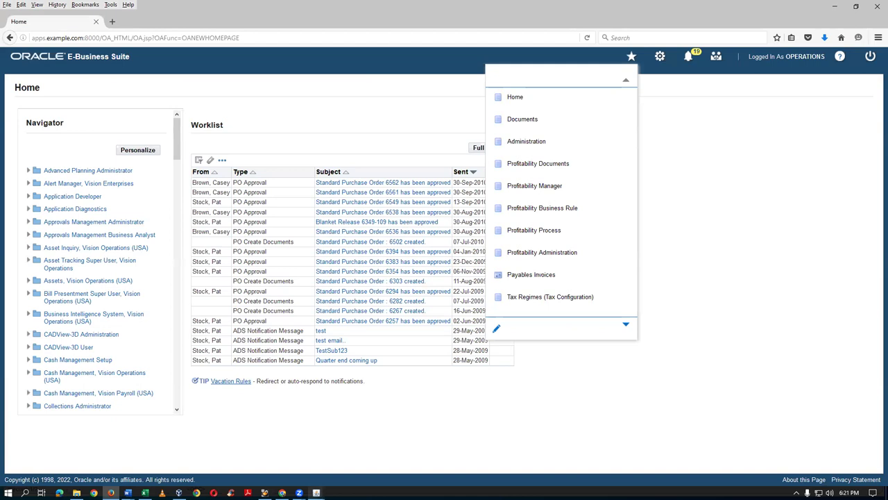
{"action": "mouse_move", "coordinate": [317, 492]}
{"action": "left_click", "coordinate": [336, 452]}
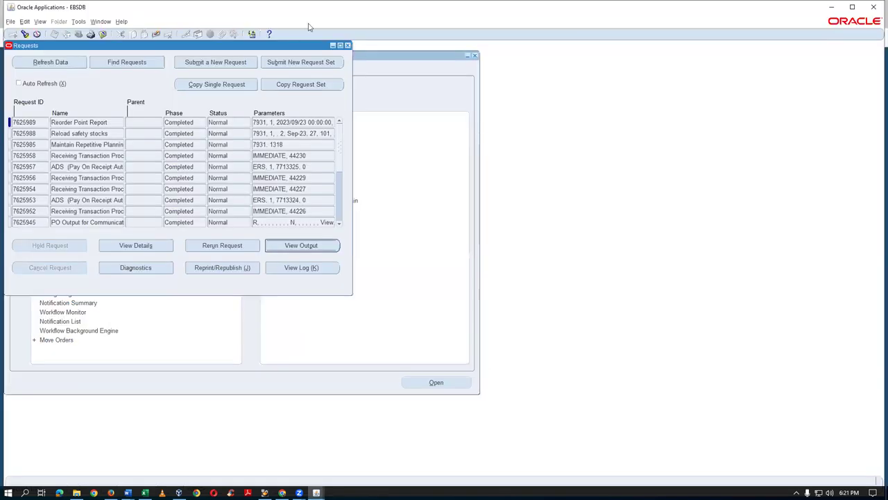
{"action": "left_click", "coordinate": [348, 45]}
{"action": "left_click", "coordinate": [22, 186]}
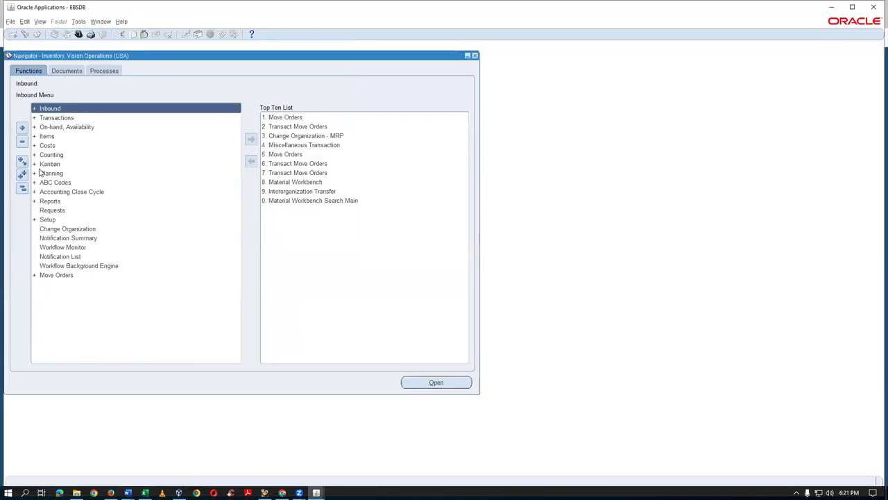
Open the Organization Items form from the Items functions and find the item t0130_ROP_item.
{"action": "double_click", "coordinate": [60, 137]}
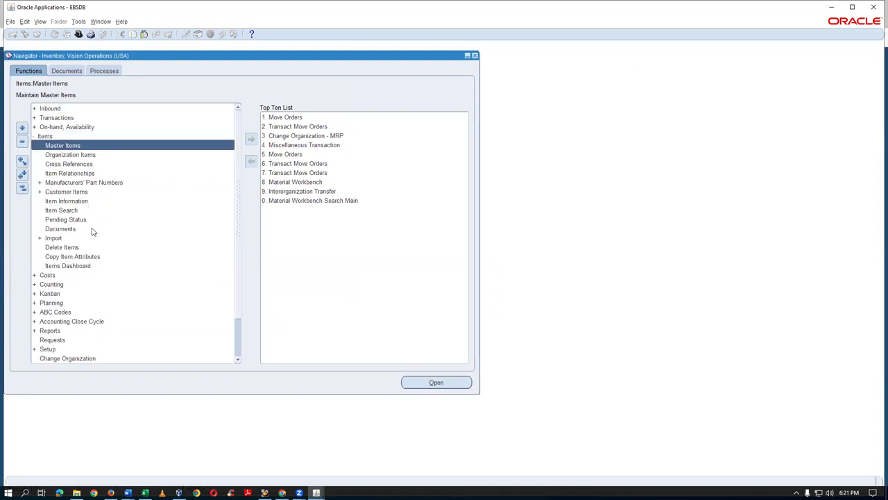
{"action": "left_click", "coordinate": [97, 155]}
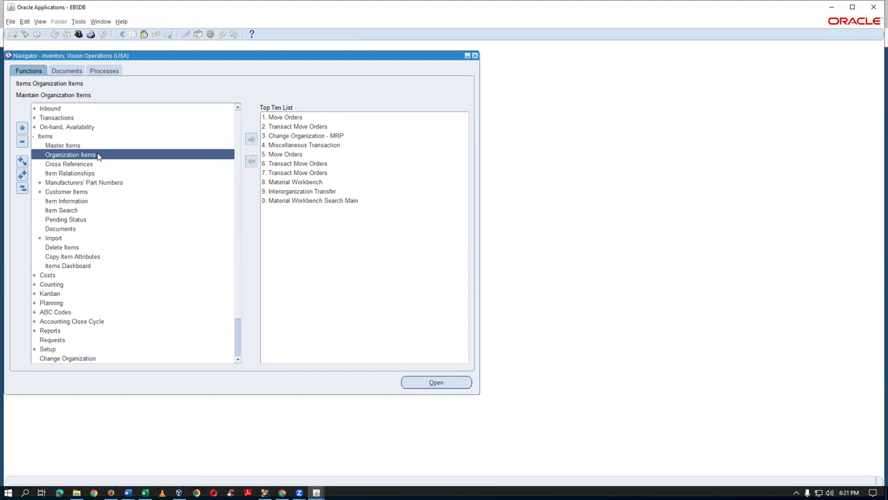
{"action": "double_click", "coordinate": [97, 156]}
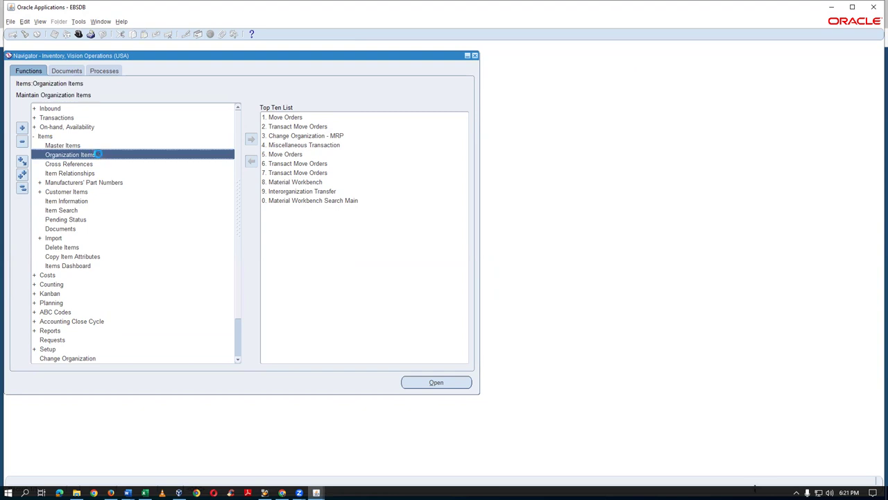
{"action": "type", "text": "t0130"}
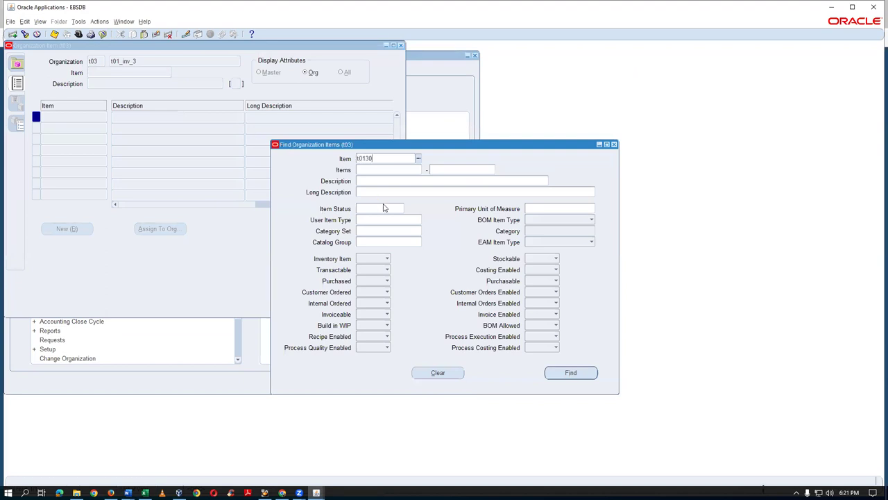
{"action": "key", "text": "Tab"}
{"action": "key", "text": "Return"}
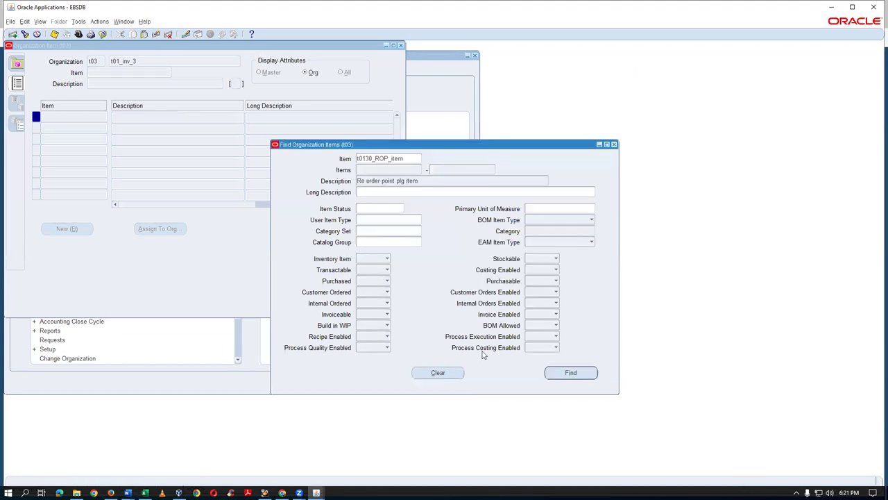
{"action": "left_click", "coordinate": [566, 372]}
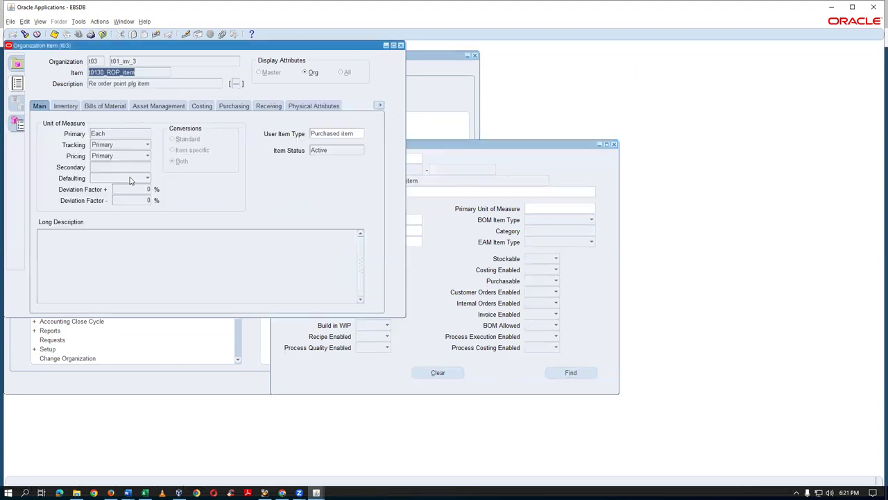
In the item's General Planning attributes, set the maximum order quantity to 500 and save the record.
{"action": "left_click", "coordinate": [379, 106]}
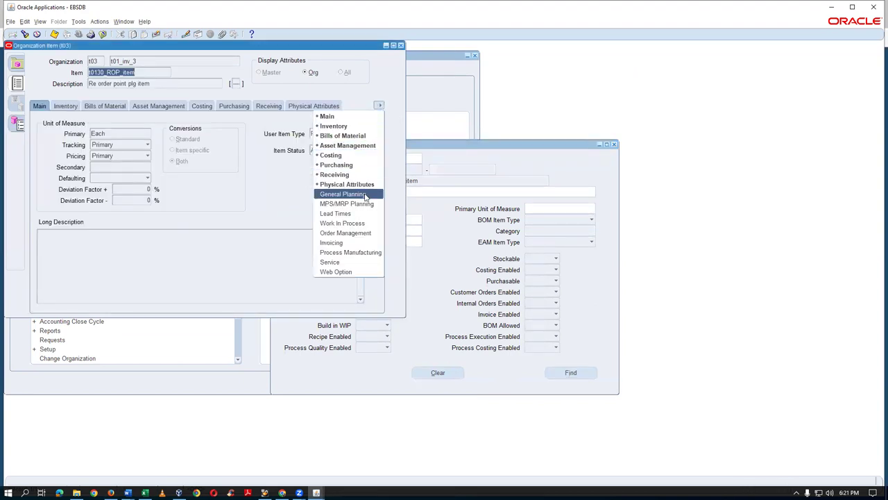
{"action": "left_click", "coordinate": [347, 194]}
{"action": "left_click", "coordinate": [212, 172]}
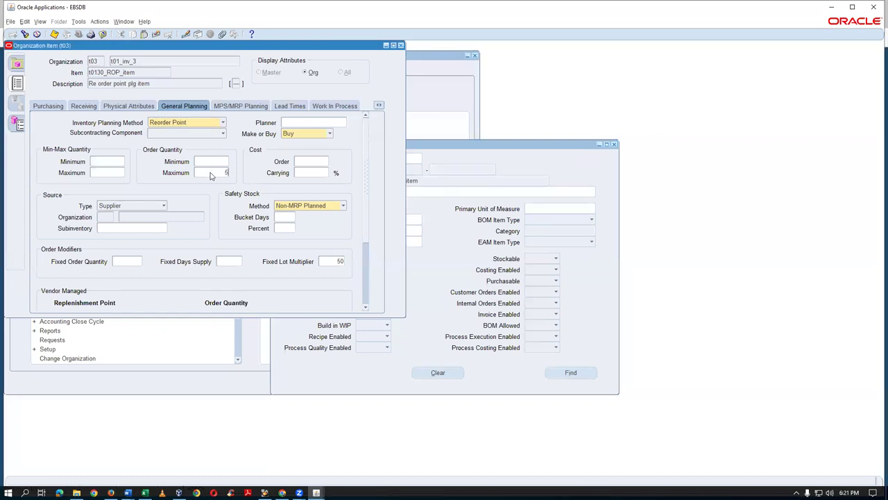
{"action": "type", "text": "500"}
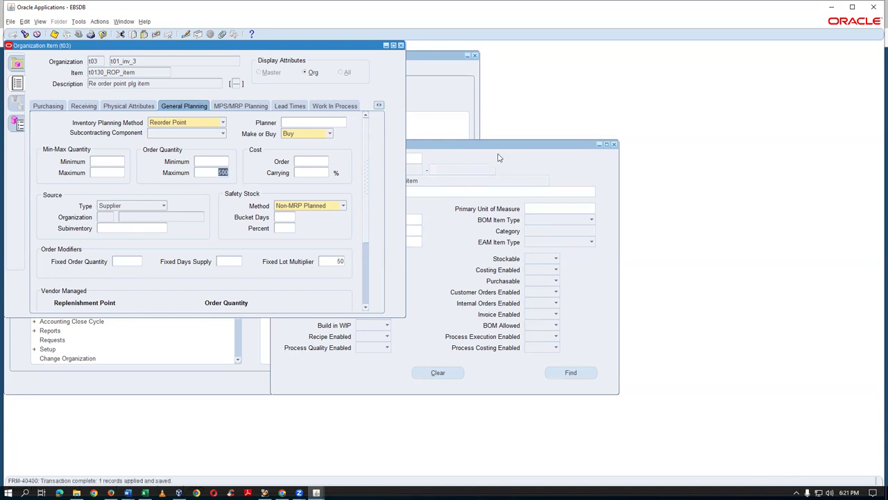
Submit the Reorder Point Report from the Planning functions with forecast Sep-23, keeping the other default parameters, and decline another request.
{"action": "left_click", "coordinate": [462, 101]}
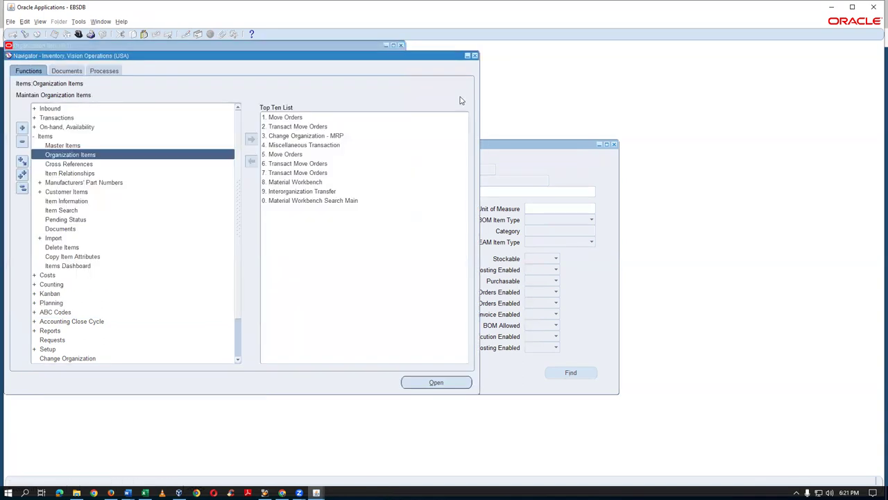
{"action": "left_click", "coordinate": [23, 189]}
{"action": "double_click", "coordinate": [62, 173]}
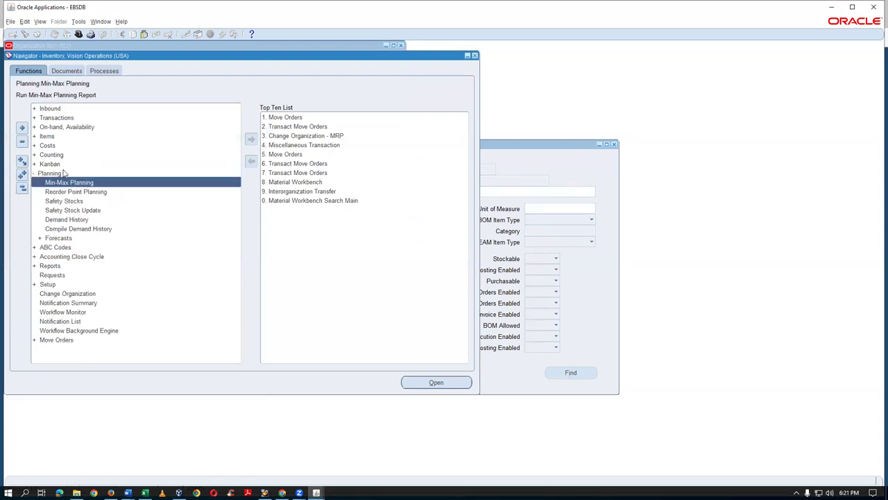
{"action": "double_click", "coordinate": [74, 192]}
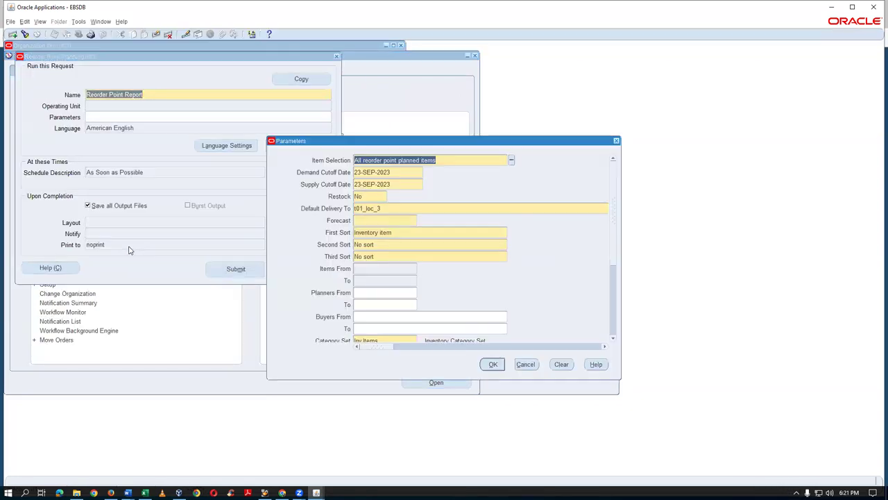
{"action": "left_click", "coordinate": [376, 219]}
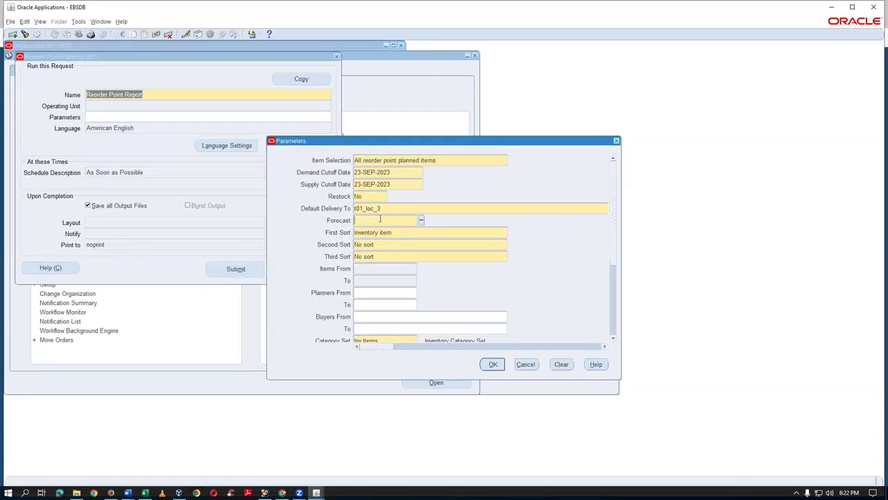
{"action": "left_click", "coordinate": [422, 221]}
{"action": "left_click", "coordinate": [31, 215]}
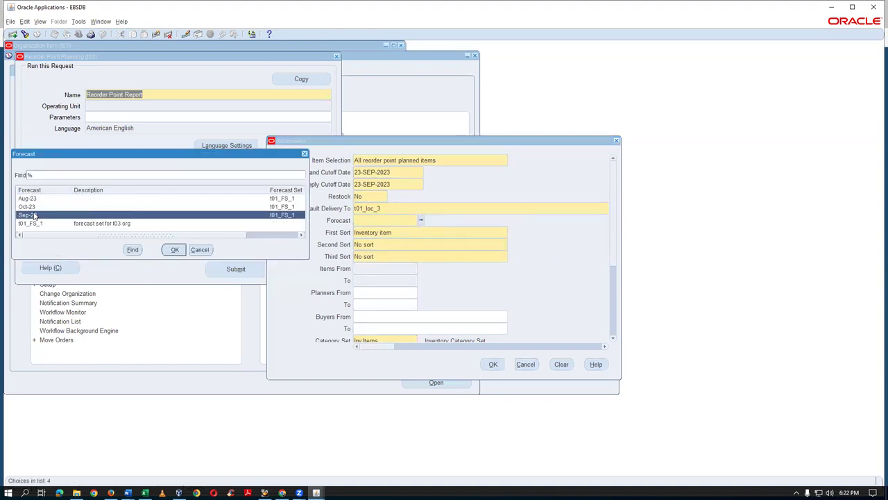
{"action": "left_click", "coordinate": [175, 250]}
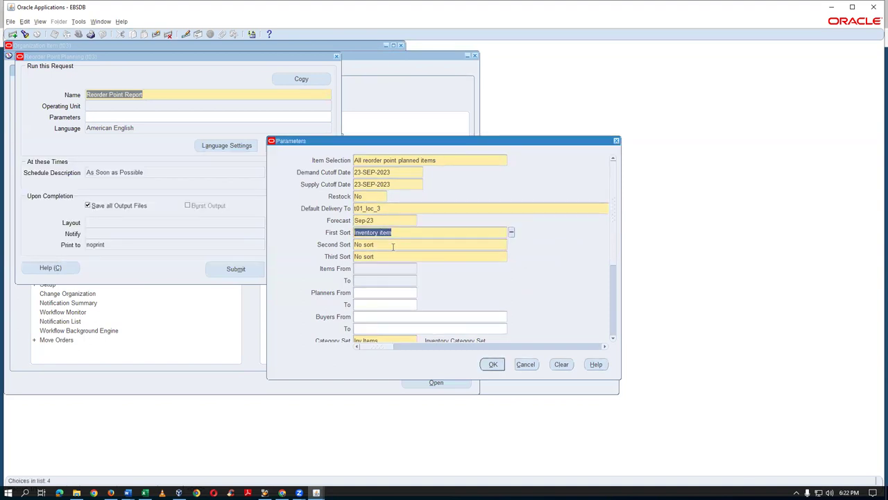
{"action": "left_click", "coordinate": [494, 364]}
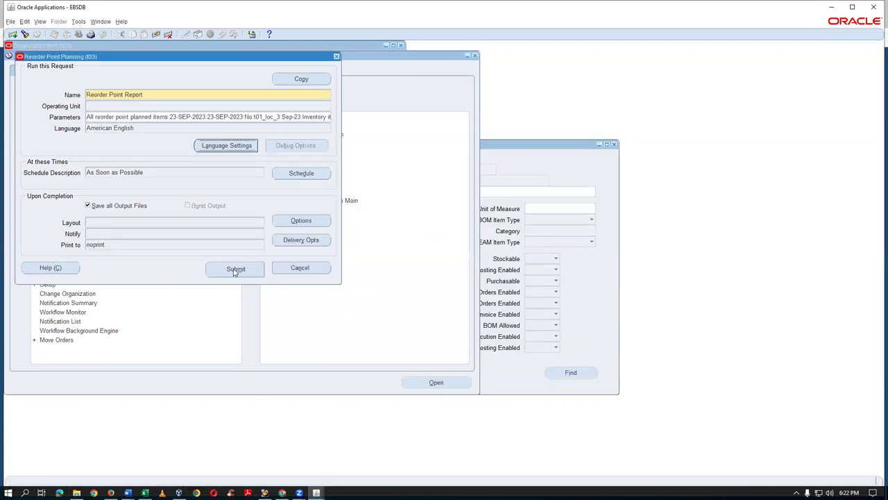
{"action": "left_click", "coordinate": [236, 269]}
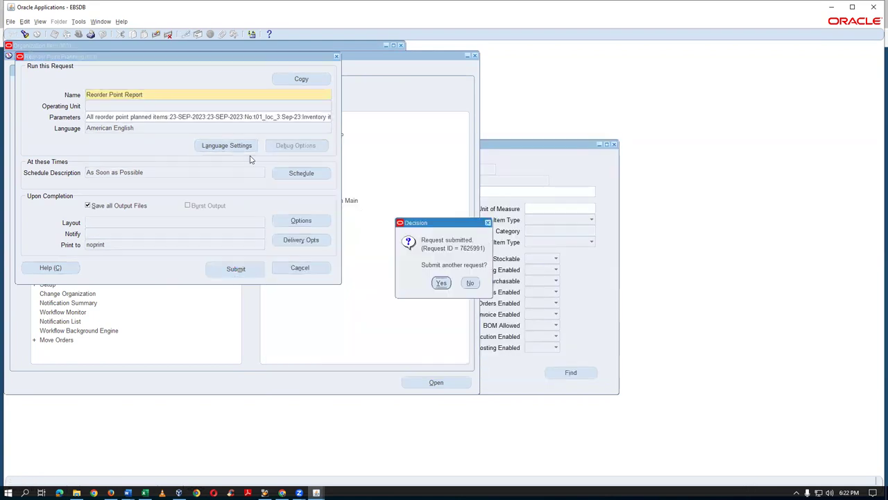
{"action": "left_click", "coordinate": [472, 283]}
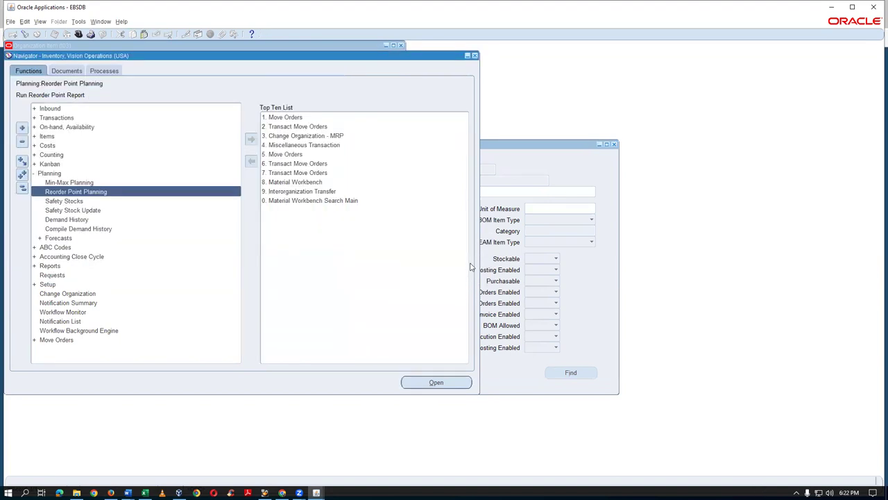
Open the Requests list, refresh it until the newest Reorder Point Report completes, and view that request's output.
{"action": "key", "text": "alt+v"}
{"action": "key", "text": "r"}
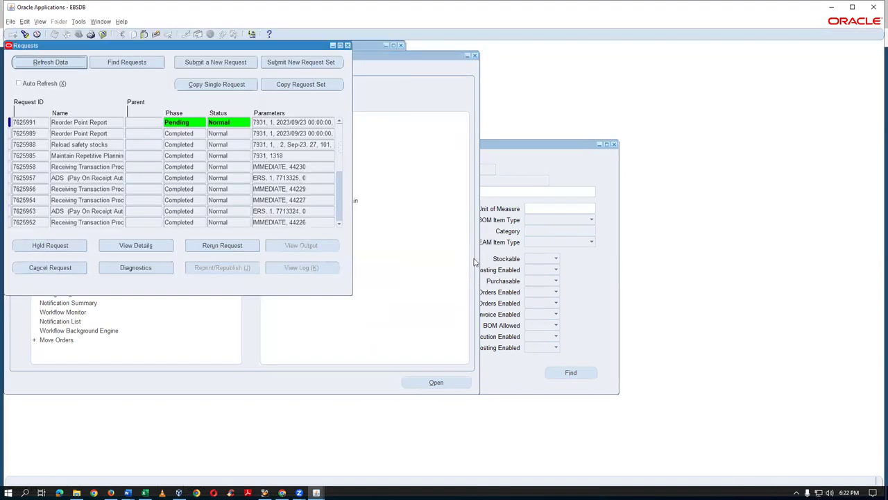
{"action": "left_click", "coordinate": [35, 63]}
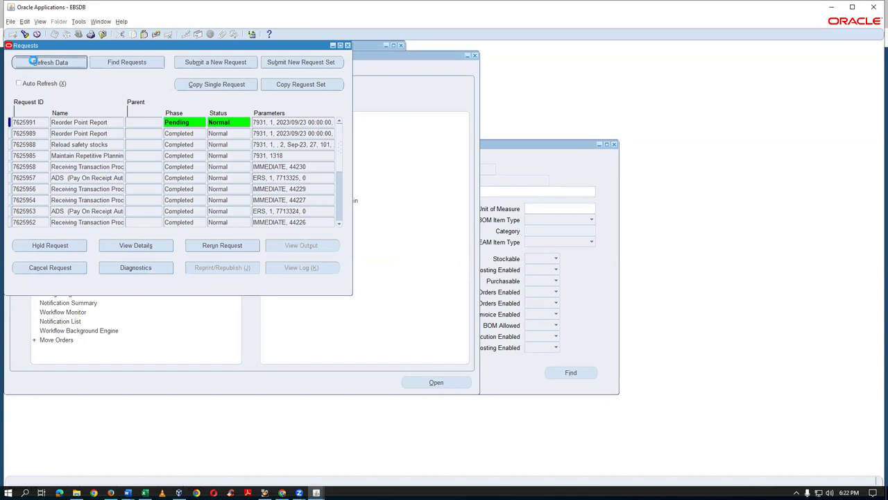
{"action": "left_click", "coordinate": [35, 63]}
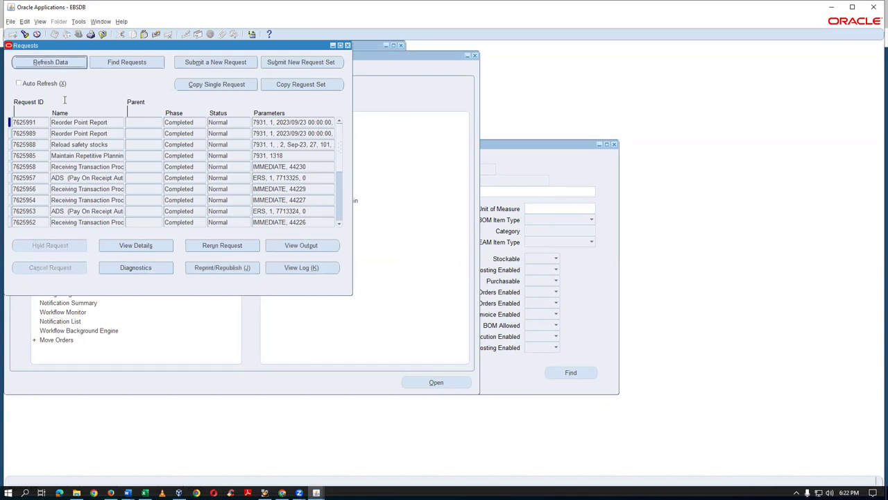
{"action": "left_click", "coordinate": [104, 125]}
{"action": "left_click", "coordinate": [313, 247]}
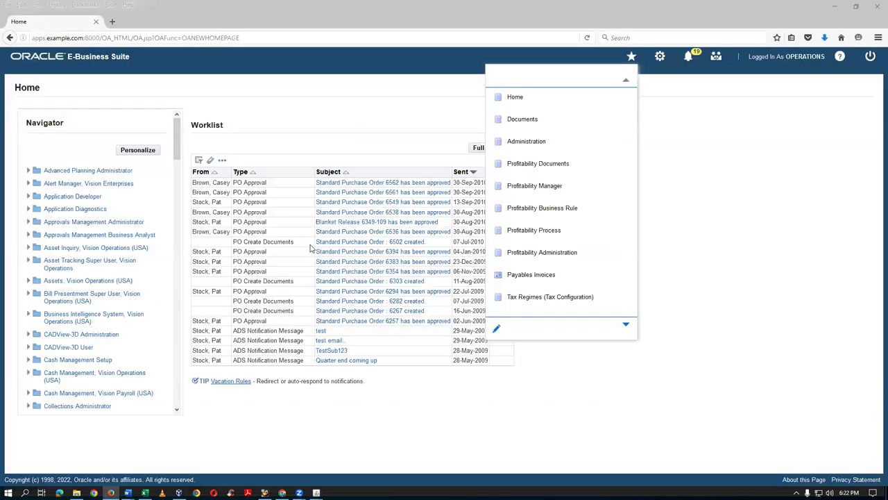
Examine the reorder quantity for t0130_ROP_item in the report output.
{"action": "scroll", "coordinate": [336, 294], "scroll_direction": "down", "scroll_amount": 1}
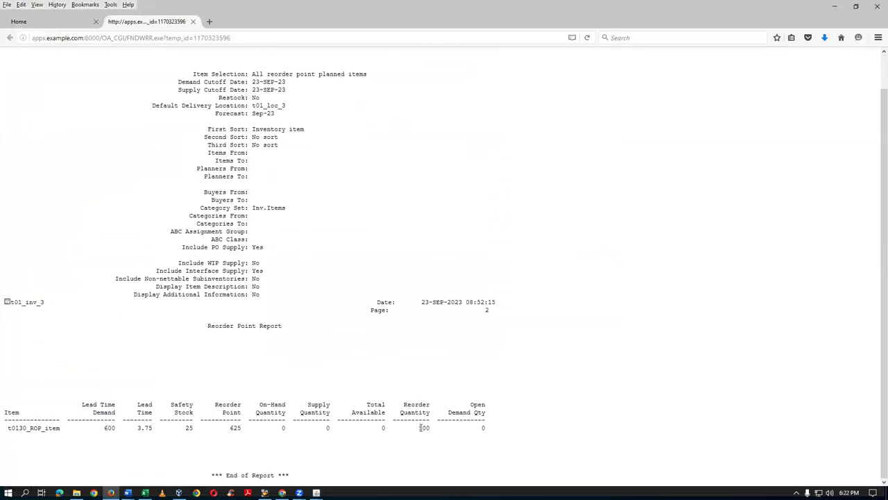
{"action": "left_click_drag", "start_coordinate": [419, 427], "coordinate": [435, 428]}
{"action": "left_click", "coordinate": [242, 442]}
Close the report output, switch back to Oracle Applications, and close the Requests window.
{"action": "left_click", "coordinate": [193, 22]}
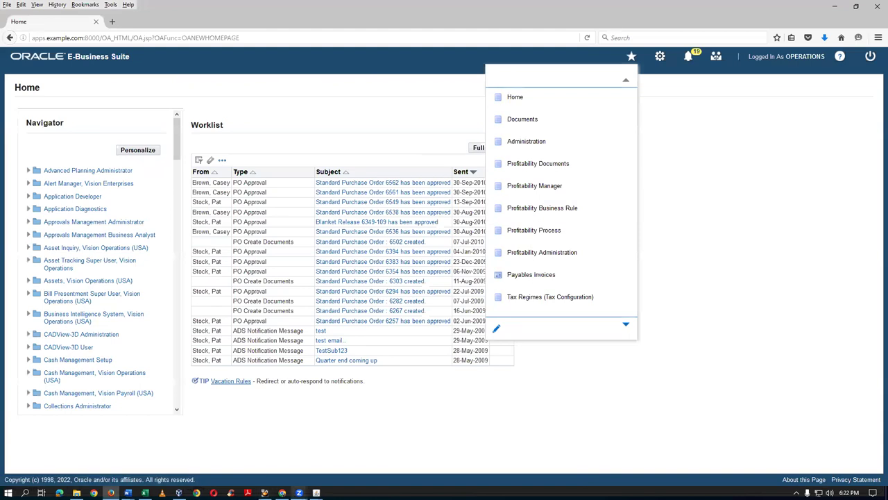
{"action": "mouse_move", "coordinate": [317, 492]}
{"action": "left_click", "coordinate": [347, 458]}
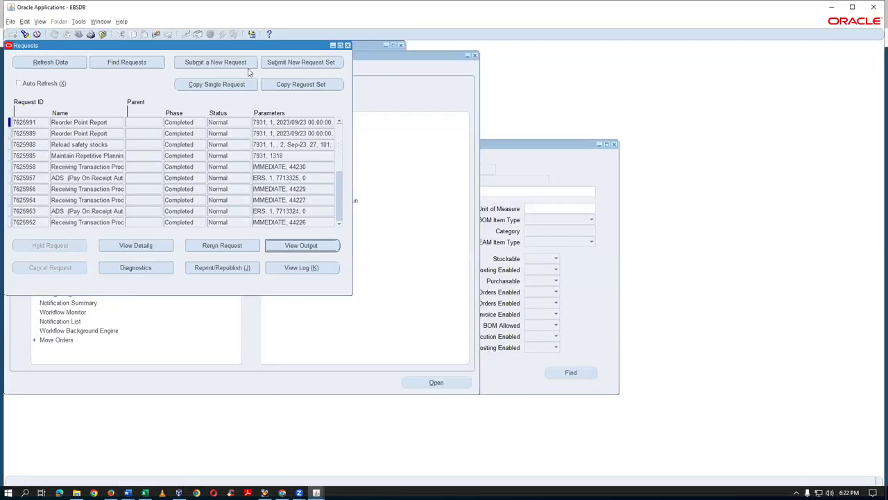
{"action": "left_click", "coordinate": [349, 46]}
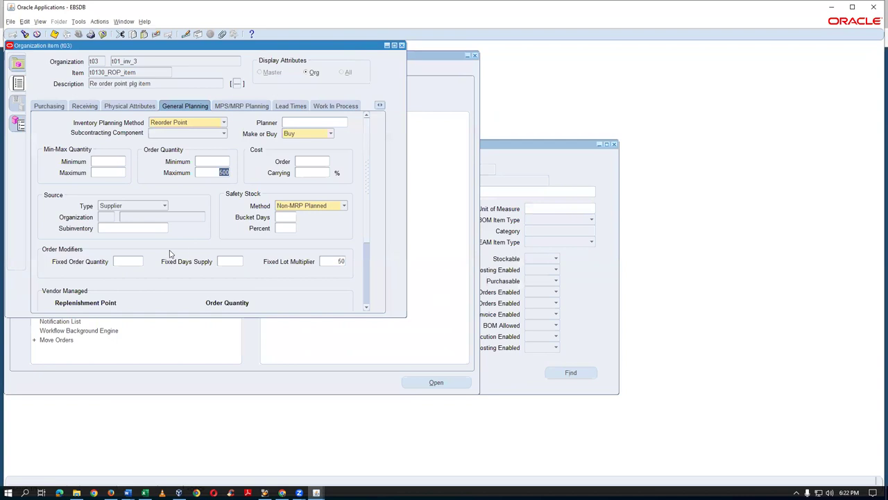
Clear the item's maximum order quantity, set the minimum order quantity to 800, and save the record.
{"action": "key", "text": "Delete"}
{"action": "left_click", "coordinate": [213, 161]}
{"action": "key", "text": "ctrl+s"}
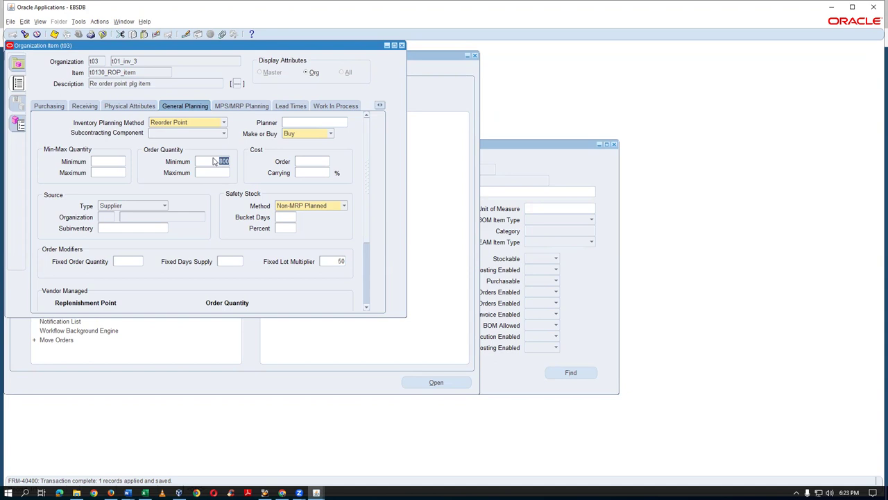
Submit a Reorder Point Report from Reorder Point Planning with the forecast set to Sep-23, declining to submit another request.
{"action": "left_click", "coordinate": [418, 92]}
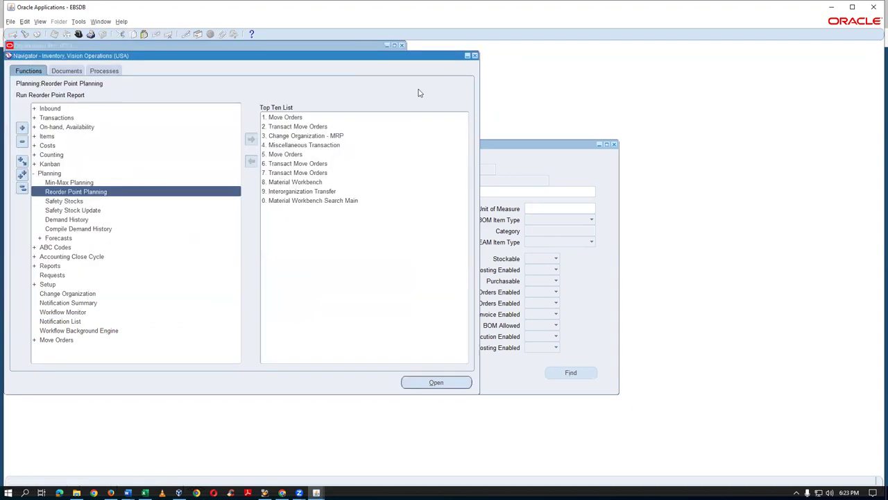
{"action": "left_click", "coordinate": [101, 23]}
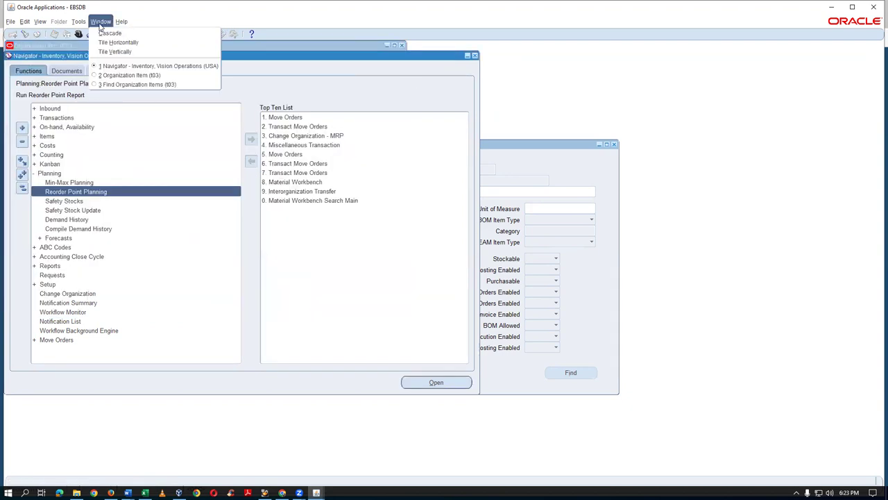
{"action": "left_click", "coordinate": [30, 193]}
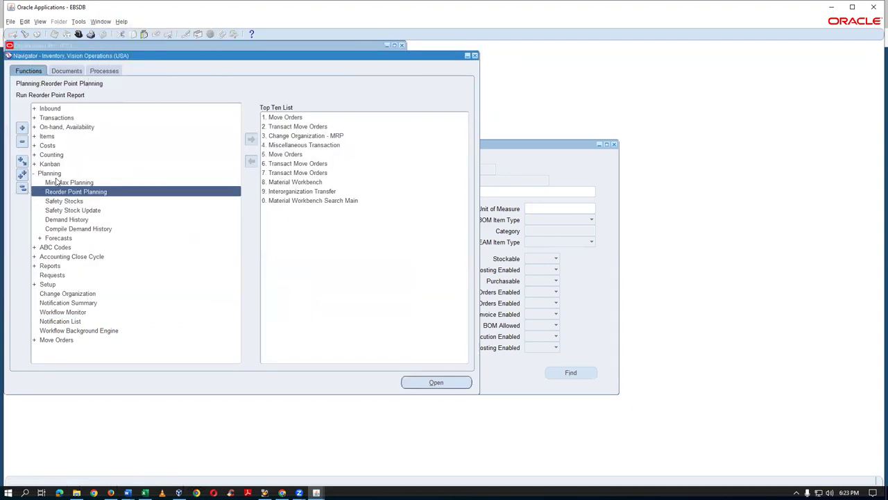
{"action": "double_click", "coordinate": [91, 192]}
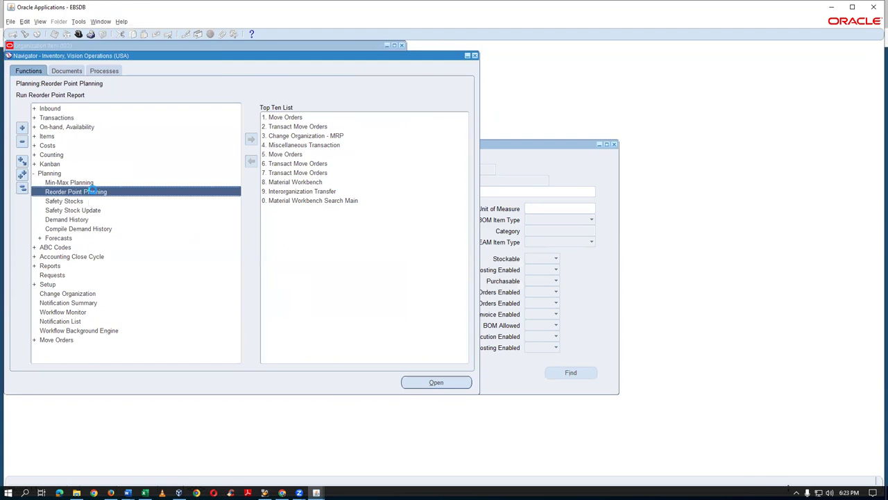
{"action": "left_click", "coordinate": [379, 220]}
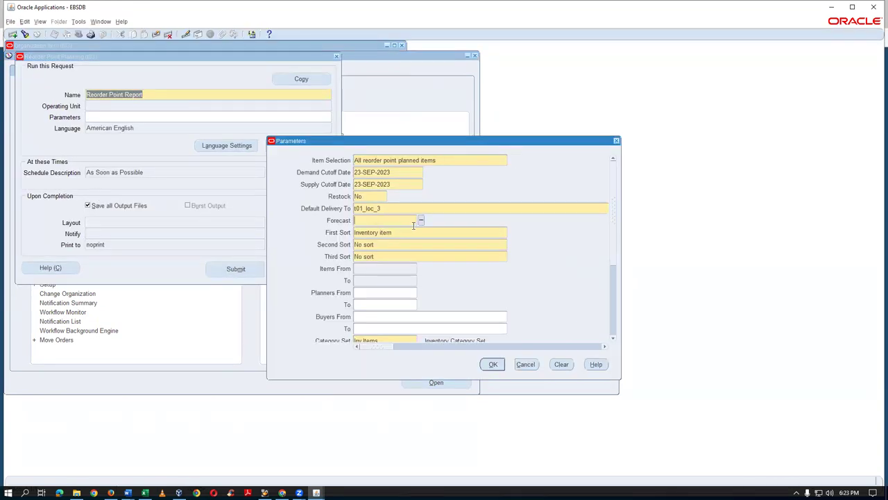
{"action": "left_click", "coordinate": [421, 220]}
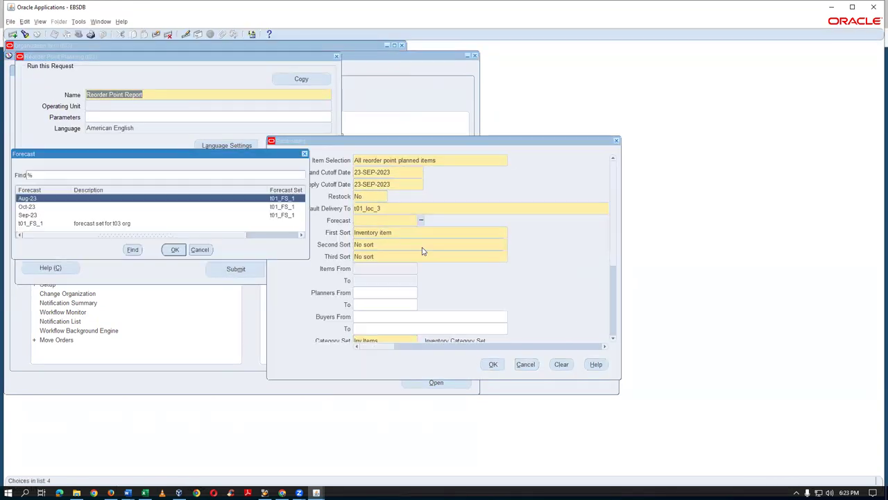
{"action": "left_click", "coordinate": [20, 215]}
{"action": "left_click", "coordinate": [174, 250]}
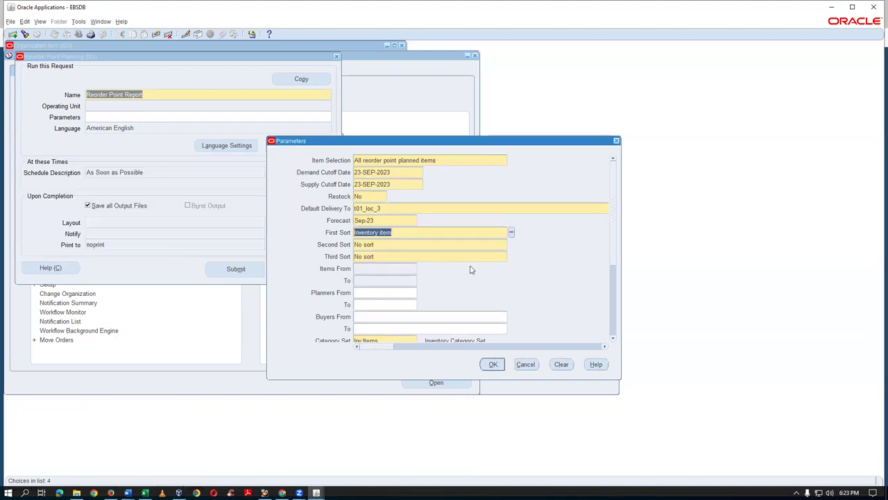
{"action": "left_click", "coordinate": [493, 363]}
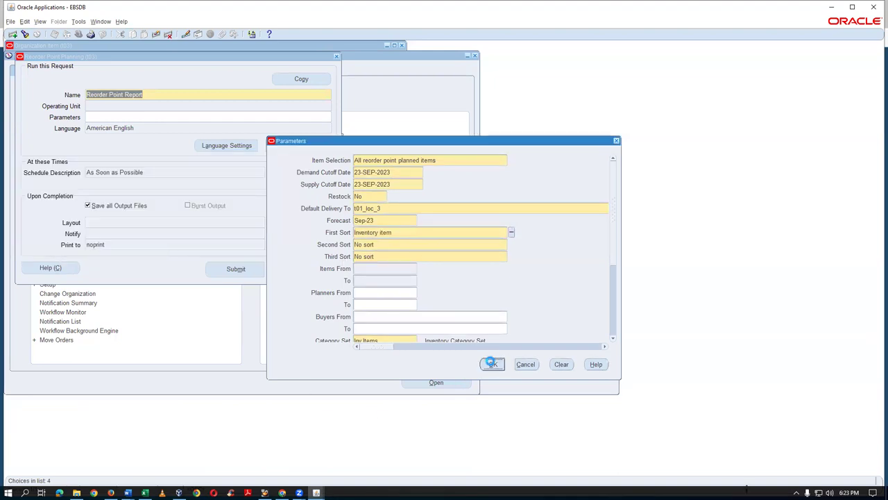
{"action": "left_click", "coordinate": [236, 269]}
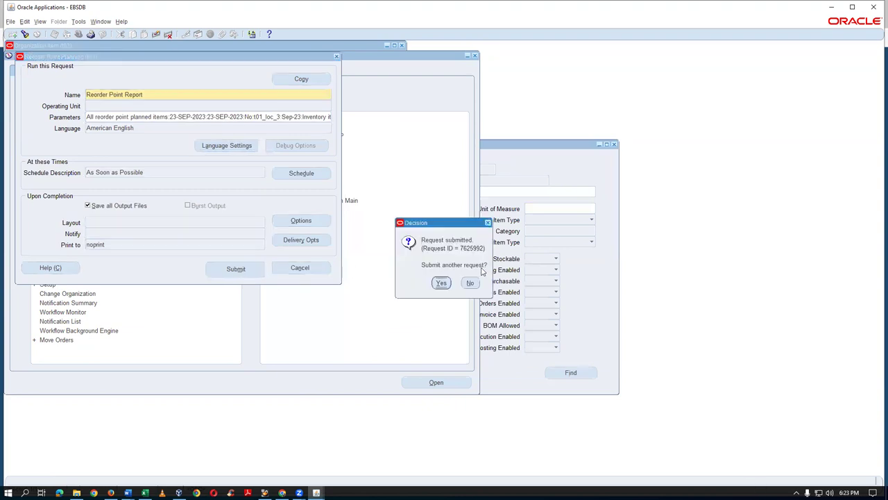
{"action": "left_click", "coordinate": [471, 283]}
Open the list of all requests and refresh it until the newest Reorder Point Report completes.
{"action": "key", "text": "alt+v"}
{"action": "key", "text": "r"}
{"action": "key", "text": "Return"}
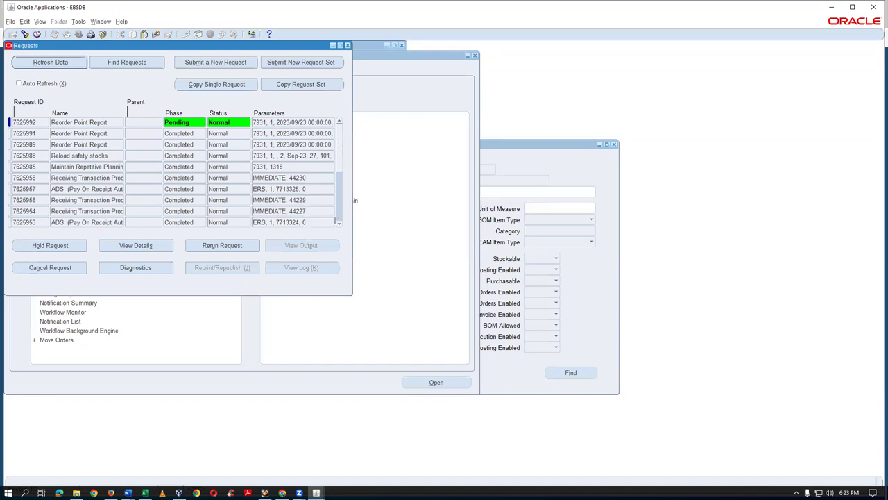
{"action": "left_click", "coordinate": [55, 63]}
{"action": "left_click", "coordinate": [54, 63]}
{"action": "left_click", "coordinate": [55, 63]}
{"action": "left_click", "coordinate": [55, 63]}
{"action": "left_click", "coordinate": [55, 63]}
{"action": "left_click", "coordinate": [55, 63]}
{"action": "left_click", "coordinate": [55, 63]}
{"action": "left_click", "coordinate": [55, 63]}
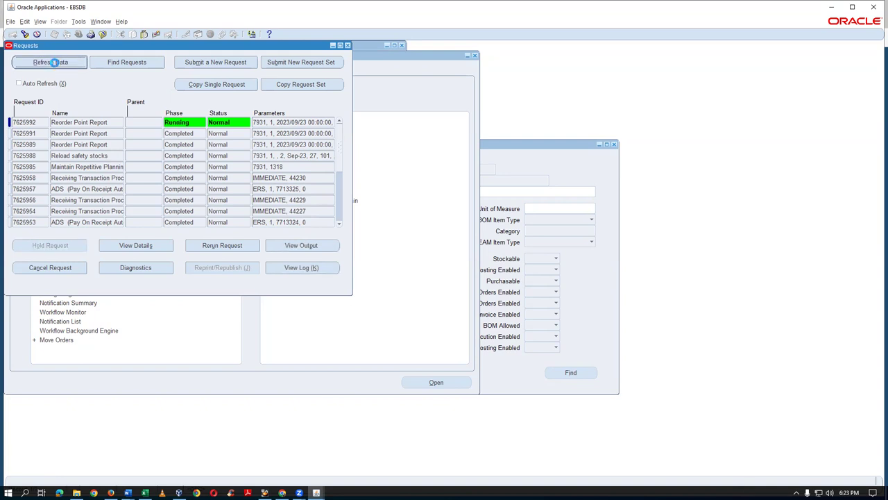
{"action": "left_click", "coordinate": [55, 63]}
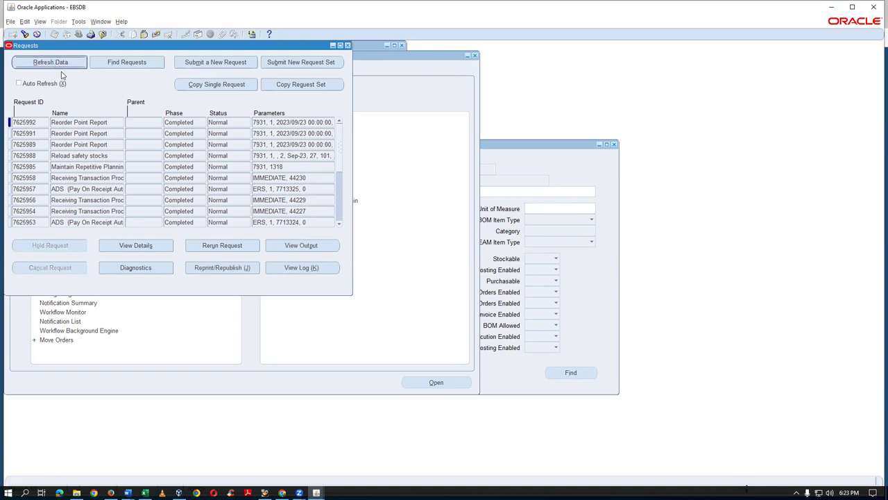
View the output of the newest Reorder Point Report and examine the reorder quantity for t0130_ROP_item.
{"action": "left_click", "coordinate": [118, 126]}
{"action": "left_click", "coordinate": [323, 245]}
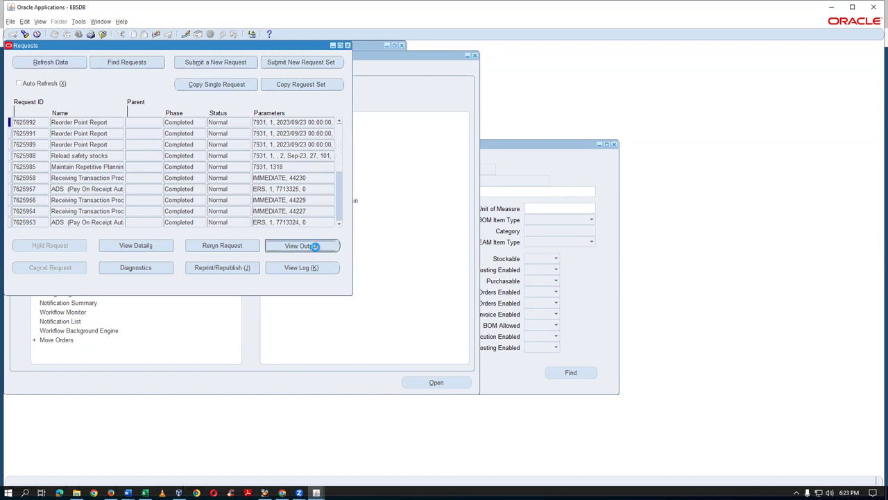
{"action": "scroll", "coordinate": [437, 460], "scroll_direction": "down", "scroll_amount": 1}
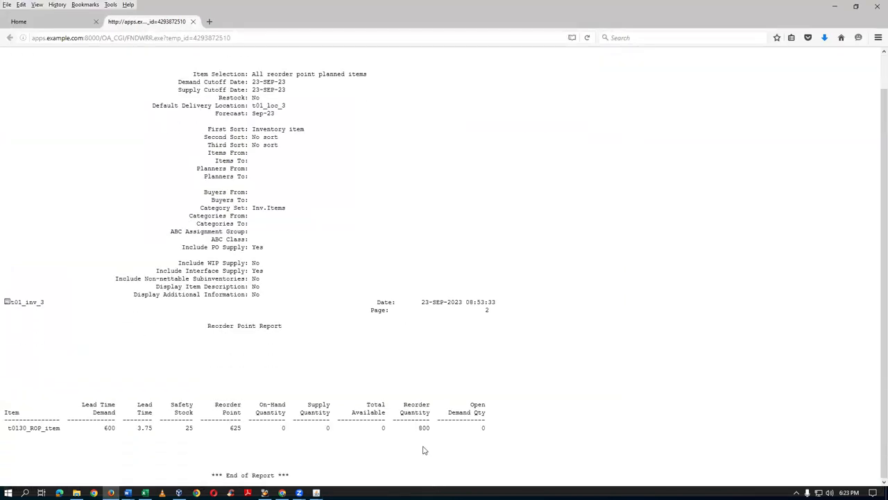
{"action": "left_click_drag", "start_coordinate": [420, 428], "coordinate": [428, 429]}
{"action": "left_click", "coordinate": [324, 443]}
Close the report output, switch back to Oracle Applications, and bring up the Organization Item window for t0130_ROP_item.
{"action": "left_click", "coordinate": [193, 21]}
{"action": "left_click", "coordinate": [340, 118]}
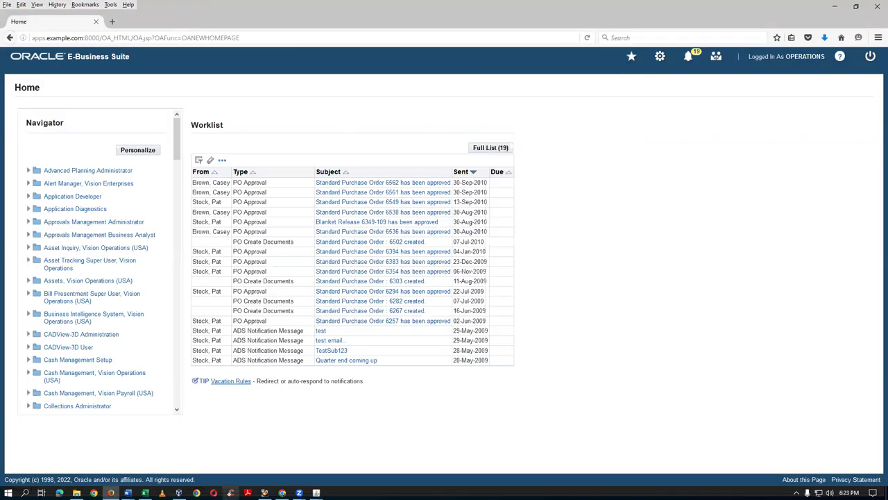
{"action": "mouse_move", "coordinate": [316, 492]}
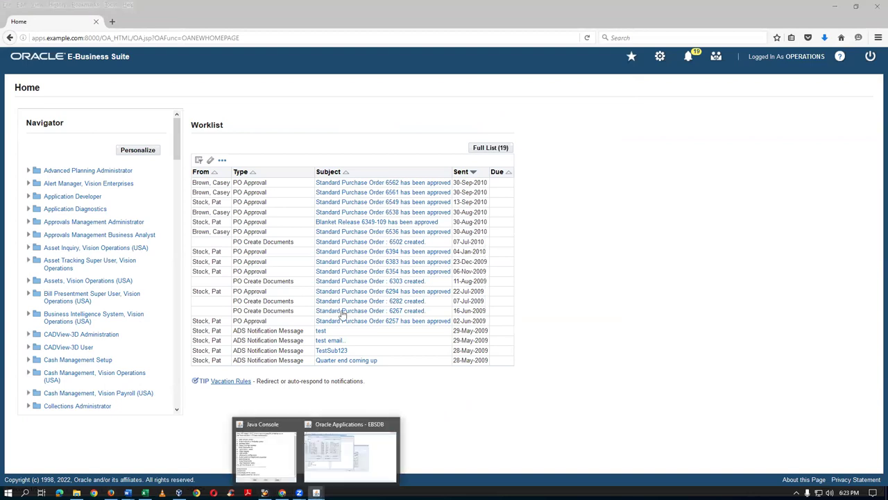
{"action": "left_click", "coordinate": [367, 472]}
{"action": "left_click", "coordinate": [371, 52]}
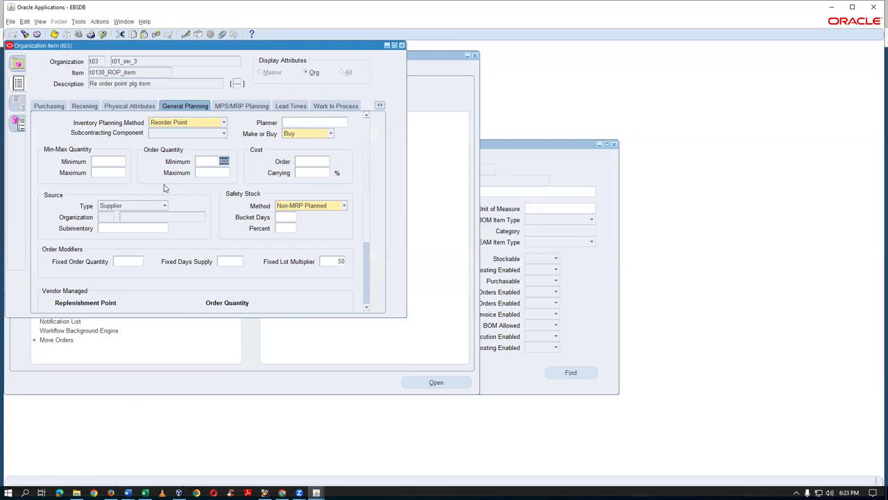
Set the item's minimum order quantity to 600 and maximum order quantity to 800, and save the record.
{"action": "type", "text": "6"}
{"action": "left_click", "coordinate": [200, 173]}
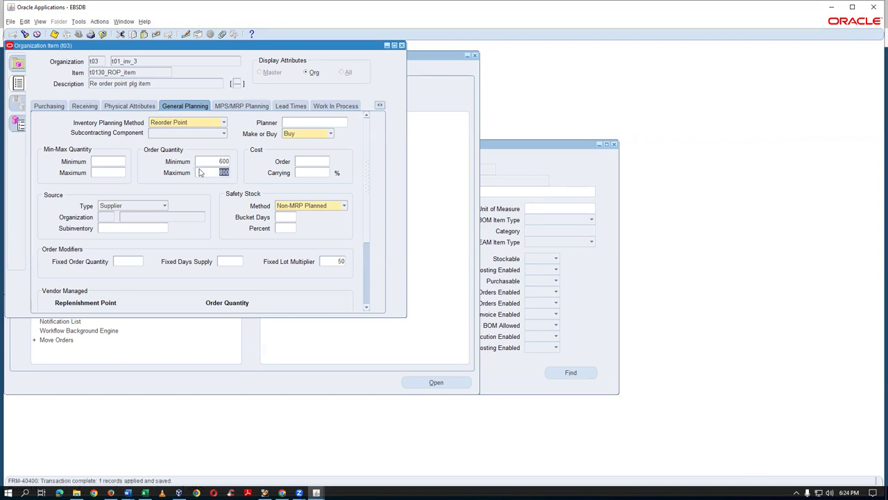
{"action": "left_click", "coordinate": [213, 164]}
{"action": "left_click", "coordinate": [213, 173]}
{"action": "left_click", "coordinate": [213, 165]}
{"action": "left_click", "coordinate": [217, 172]}
{"action": "left_click", "coordinate": [217, 165]}
{"action": "left_click", "coordinate": [221, 173]}
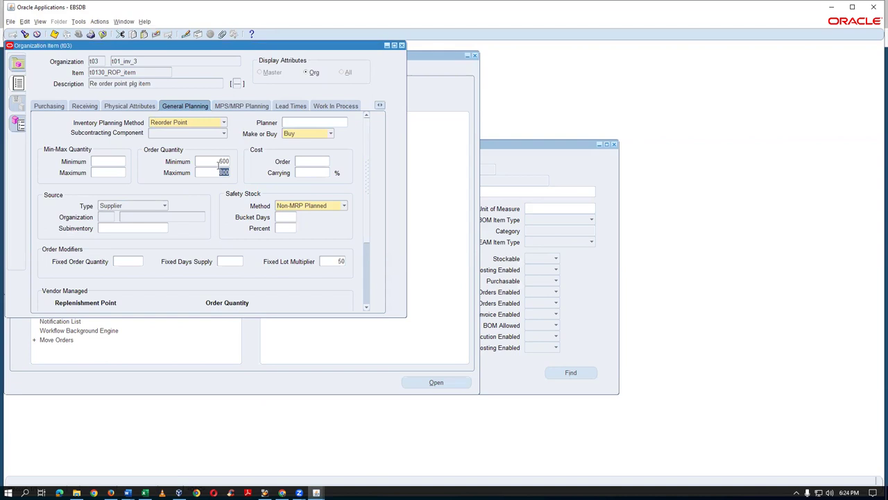
Clear the item's maximum order quantity and close the Organization Item window.
{"action": "left_click", "coordinate": [211, 160]}
{"action": "left_click", "coordinate": [211, 174]}
{"action": "key", "text": "Delete"}
{"action": "key", "text": "F4"}
{"action": "left_click", "coordinate": [465, 283]}
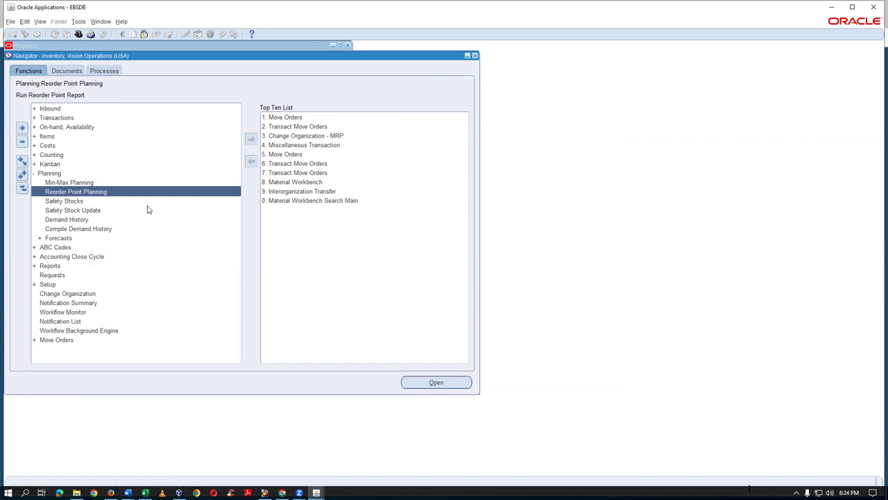
Start a new Reorder Point Report request and select Sep-23 as its forecast.
{"action": "double_click", "coordinate": [108, 193]}
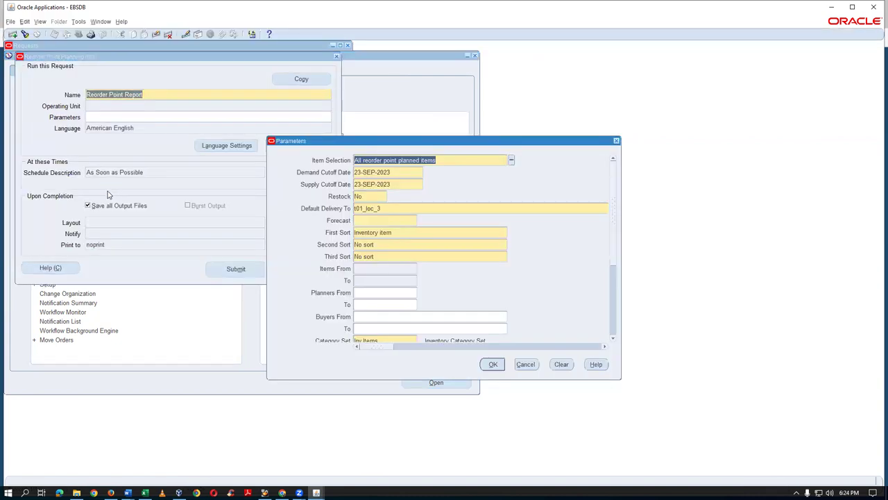
{"action": "left_click", "coordinate": [371, 221]}
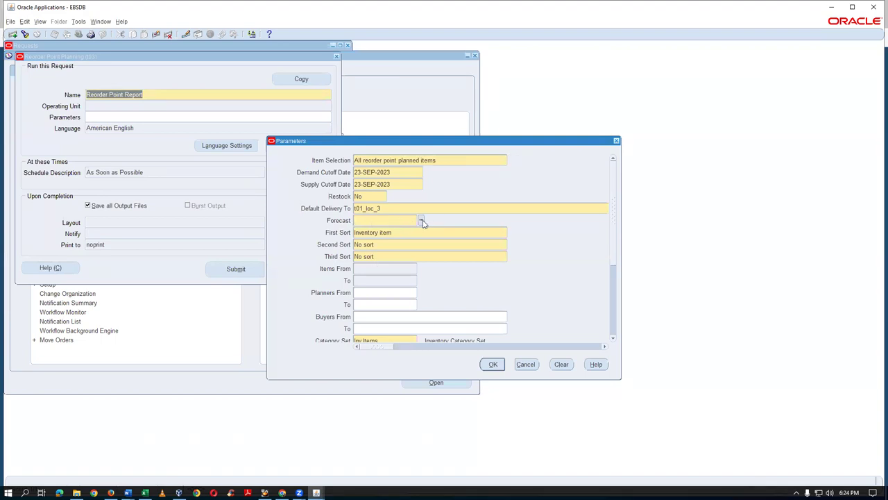
{"action": "left_click", "coordinate": [421, 220]}
{"action": "left_click", "coordinate": [47, 215]}
{"action": "left_click", "coordinate": [176, 251]}
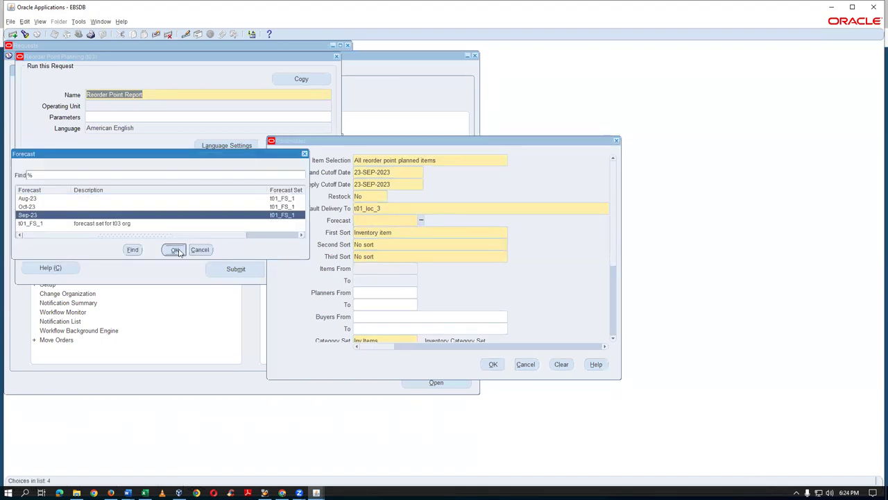
Set Restock to Yes in the report parameters, submit the request, and decline to submit another one.
{"action": "left_click", "coordinate": [372, 196]}
{"action": "left_click", "coordinate": [391, 196]}
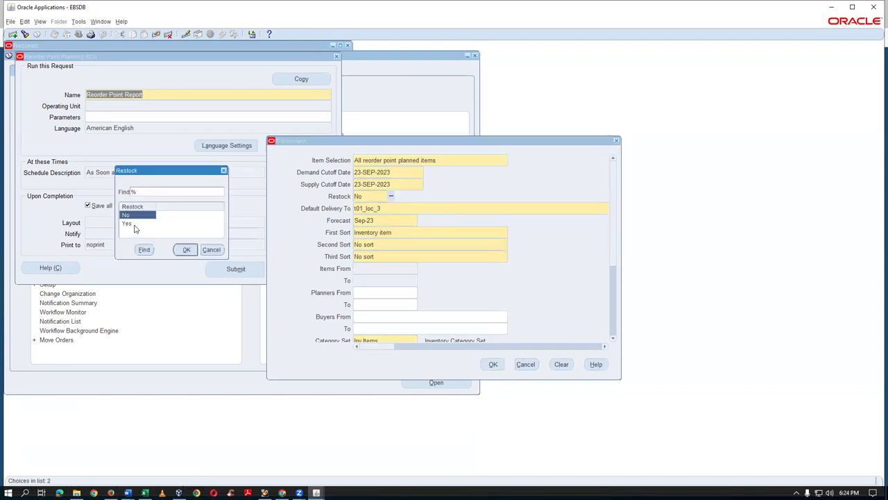
{"action": "left_click", "coordinate": [135, 223]}
{"action": "left_click", "coordinate": [187, 249]}
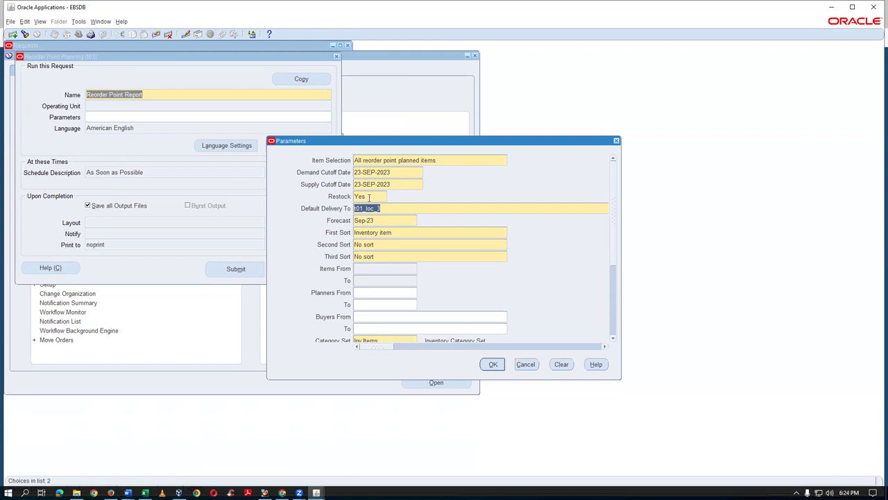
{"action": "left_click", "coordinate": [493, 366]}
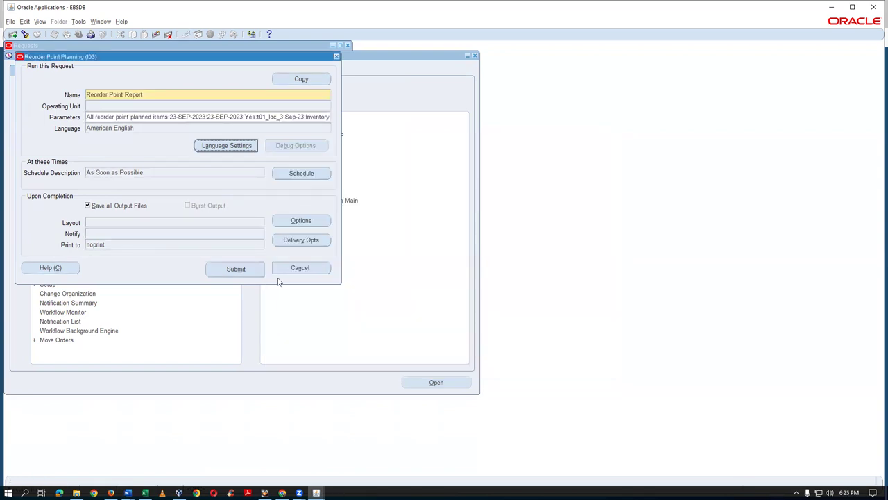
{"action": "left_click", "coordinate": [226, 270]}
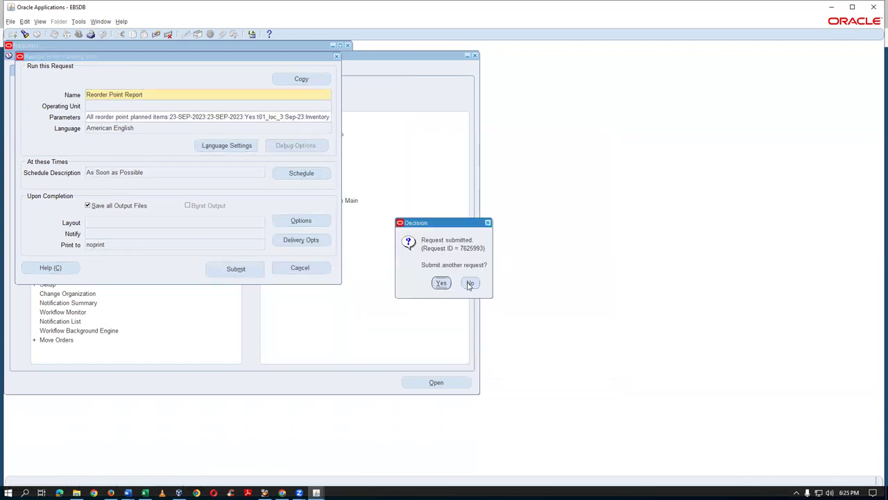
{"action": "left_click", "coordinate": [470, 283]}
Open the list of all requests and view the output of the newest Reorder Point Report.
{"action": "key", "text": "alt+v"}
{"action": "key", "text": "r"}
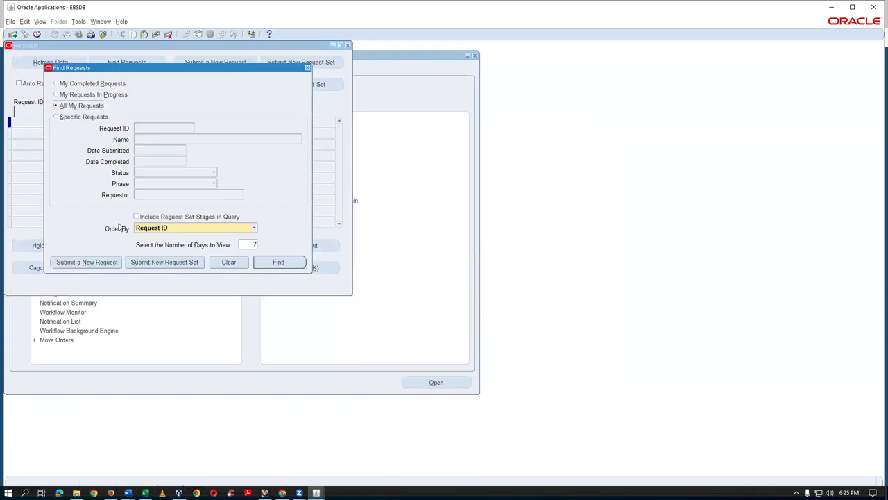
{"action": "key", "text": "Return"}
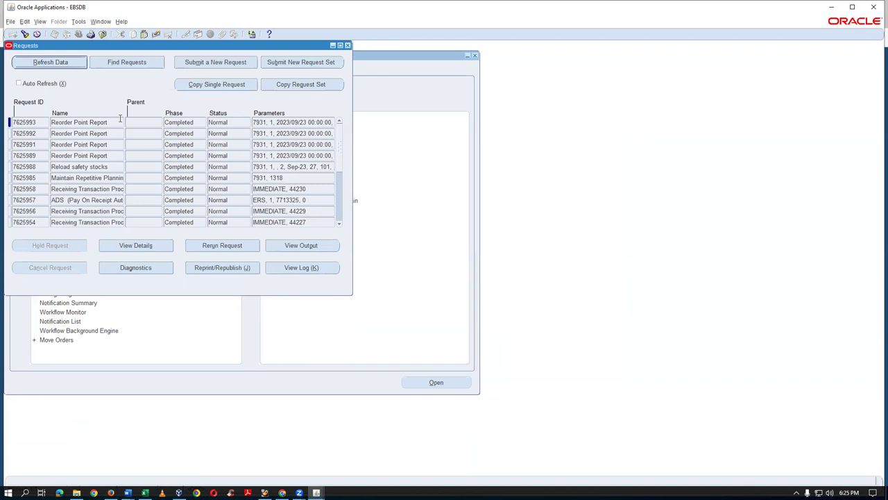
{"action": "left_click", "coordinate": [120, 120]}
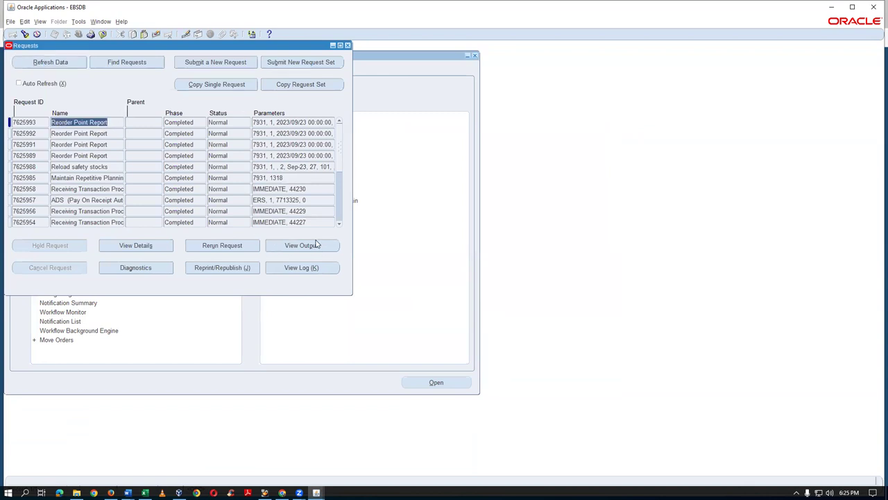
{"action": "key", "text": "alt+r"}
{"action": "left_click", "coordinate": [314, 248]}
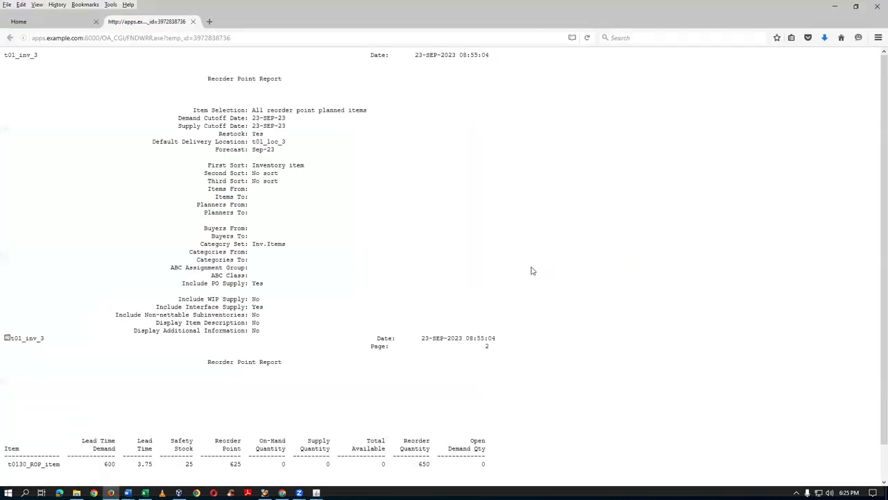
Examine the reorder quantity for t0130_ROP_item and the Restock parameter in the report output.
{"action": "scroll", "coordinate": [500, 283], "scroll_direction": "down", "scroll_amount": 1}
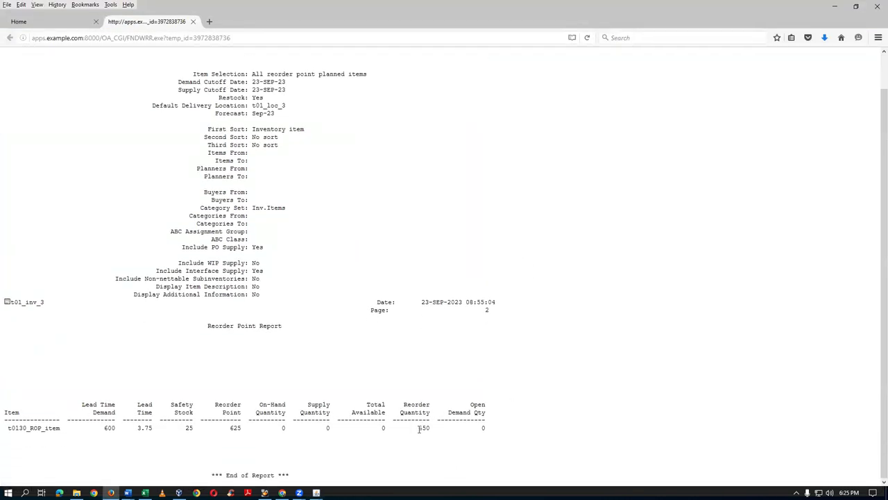
{"action": "left_click_drag", "start_coordinate": [419, 428], "coordinate": [434, 428]}
{"action": "left_click_drag", "start_coordinate": [252, 98], "coordinate": [267, 103]}
{"action": "left_click_drag", "start_coordinate": [267, 102], "coordinate": [269, 107]}
Close the report output, switch back to Oracle Applications, and close the Requests window.
{"action": "left_click", "coordinate": [193, 22]}
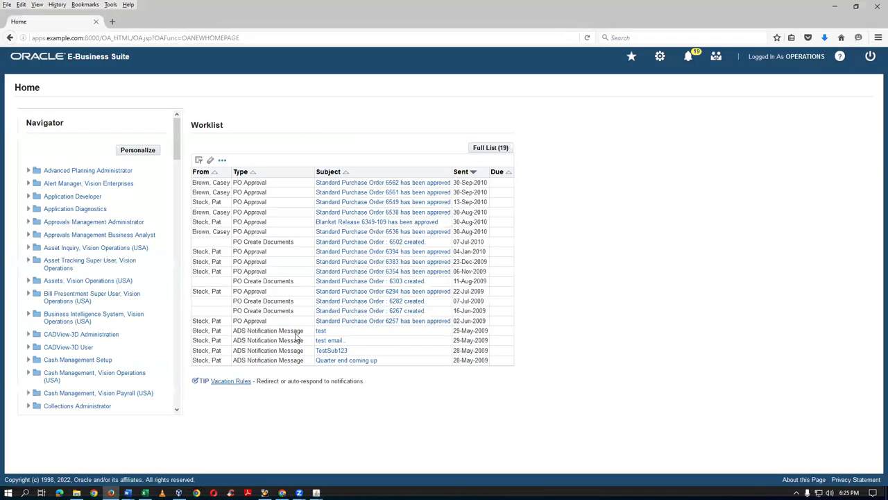
{"action": "mouse_move", "coordinate": [316, 493]}
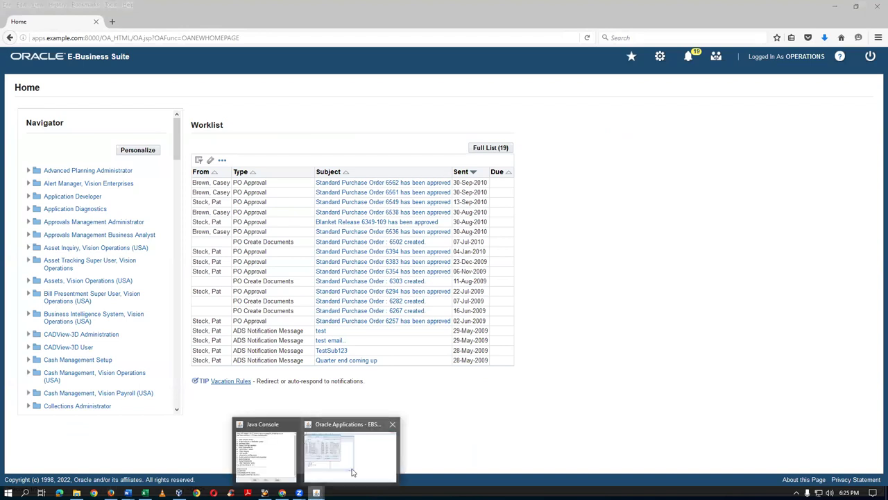
{"action": "left_click", "coordinate": [351, 469]}
{"action": "left_click", "coordinate": [349, 46]}
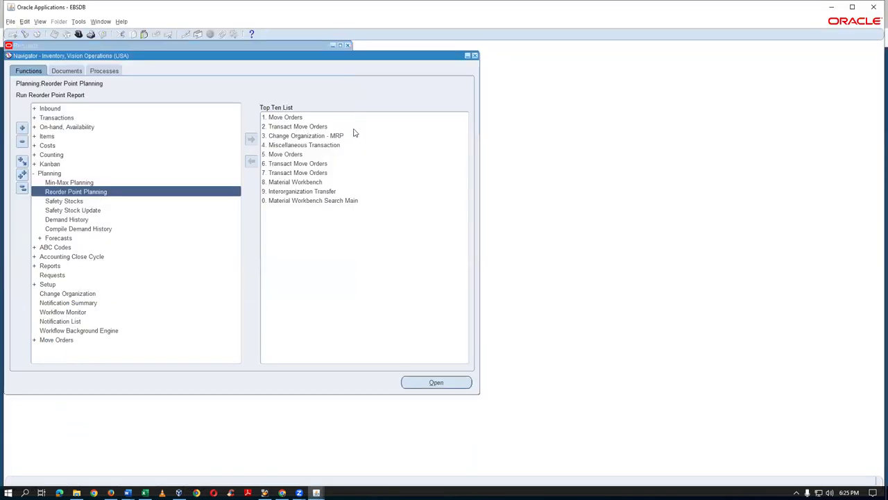
Switch the responsibility to Purchasing, Vision Operations (USA) and expand its Requisitions functions.
{"action": "left_click", "coordinate": [348, 45]}
{"action": "left_click", "coordinate": [162, 175]}
{"action": "key", "text": "alt+f"}
{"action": "key", "text": "w"}
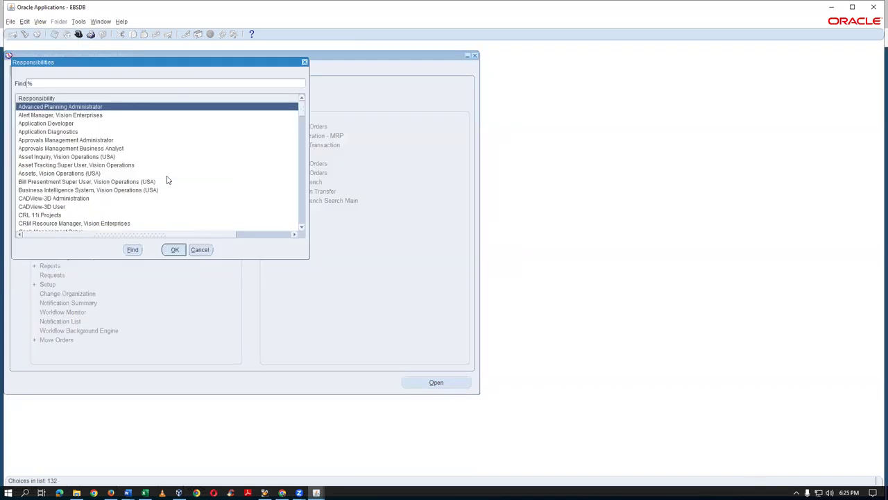
{"action": "double_click", "coordinate": [166, 180]}
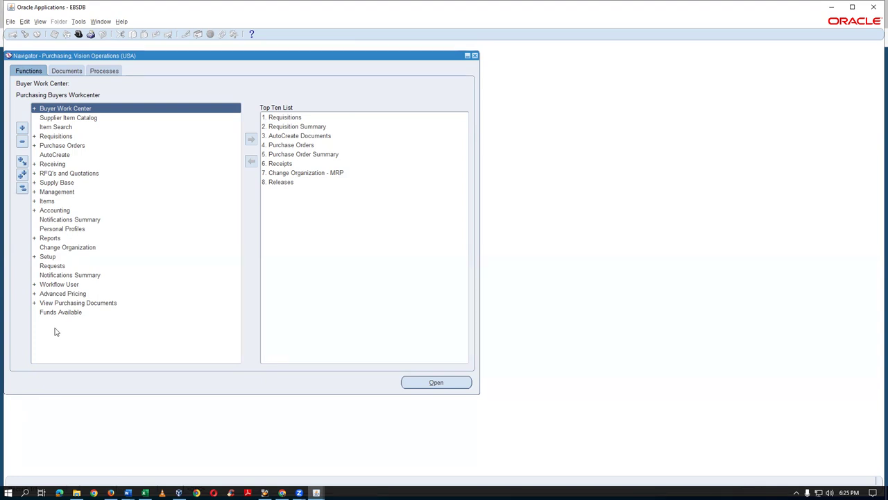
{"action": "double_click", "coordinate": [76, 137]}
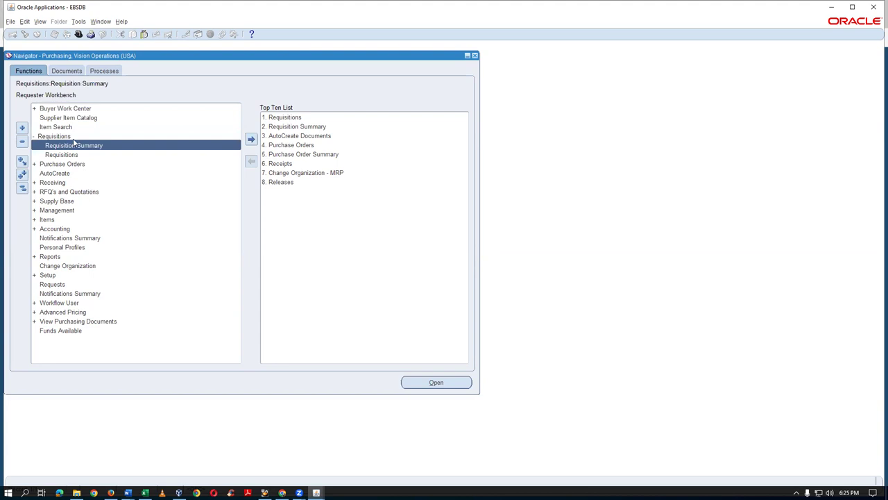
{"action": "double_click", "coordinate": [123, 286]}
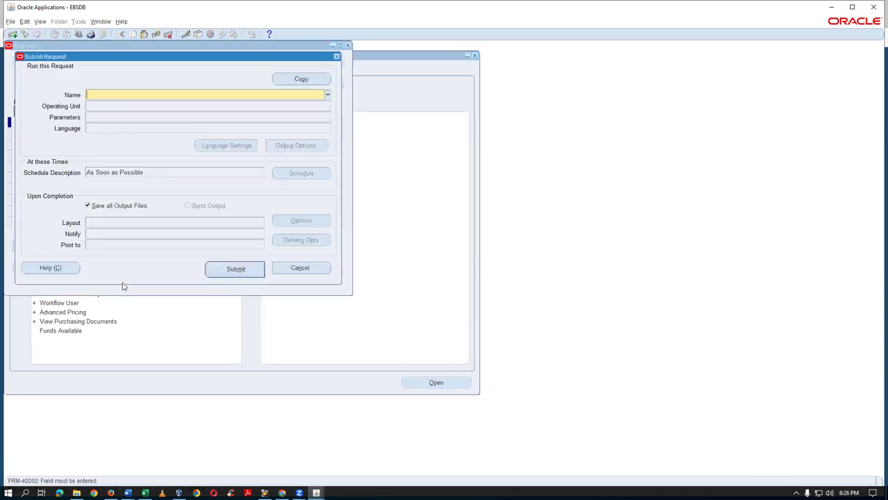
{"action": "key", "text": "F4"}
{"action": "key", "text": "F4"}
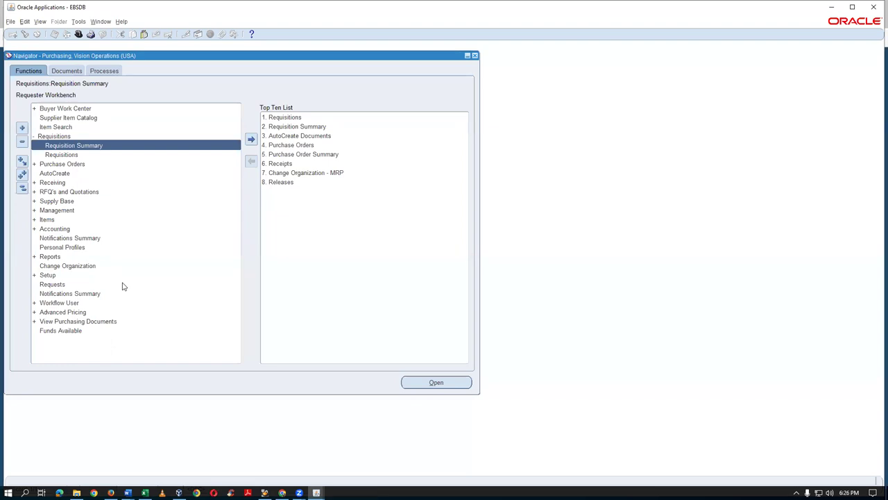
Start a new single request from the requests search and choose the Requisition Import program.
{"action": "key", "text": "alt+v"}
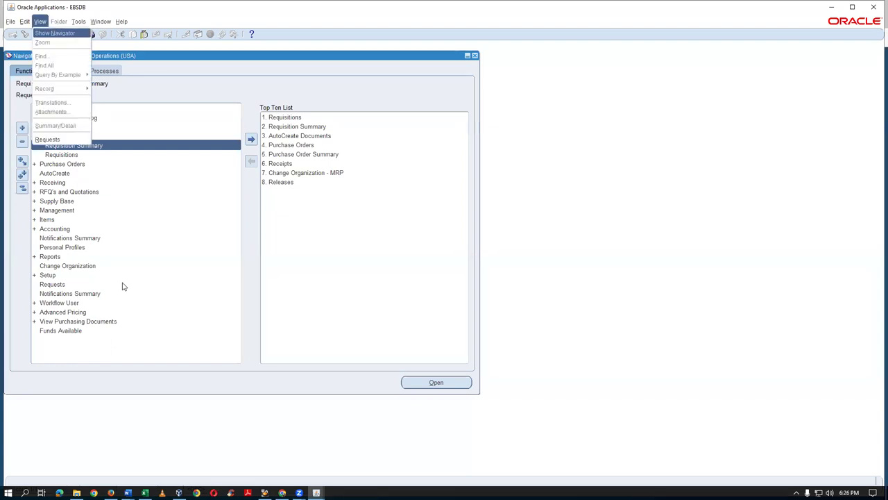
{"action": "key", "text": "r"}
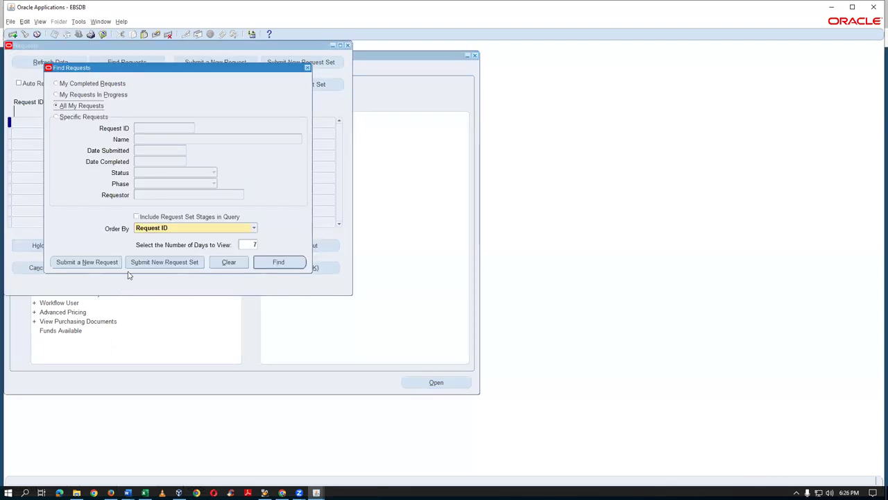
{"action": "left_click", "coordinate": [111, 266]}
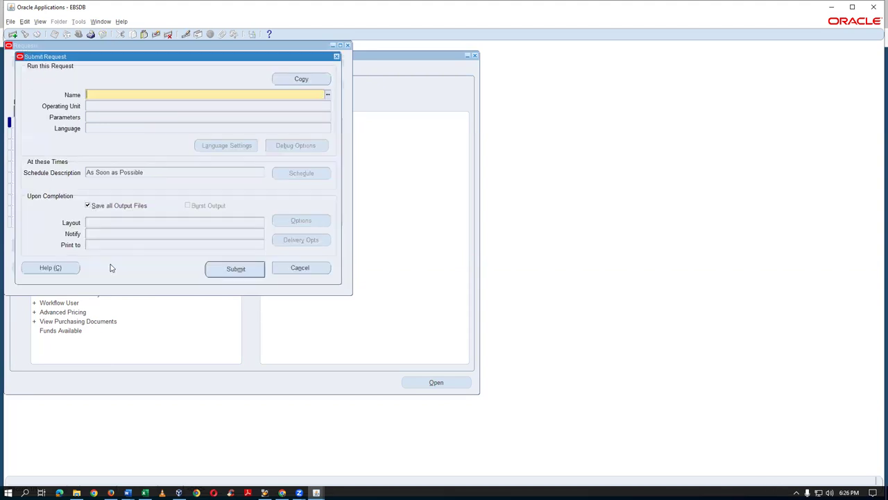
{"action": "type", "text": "req%import%"}
{"action": "key", "text": "Tab"}
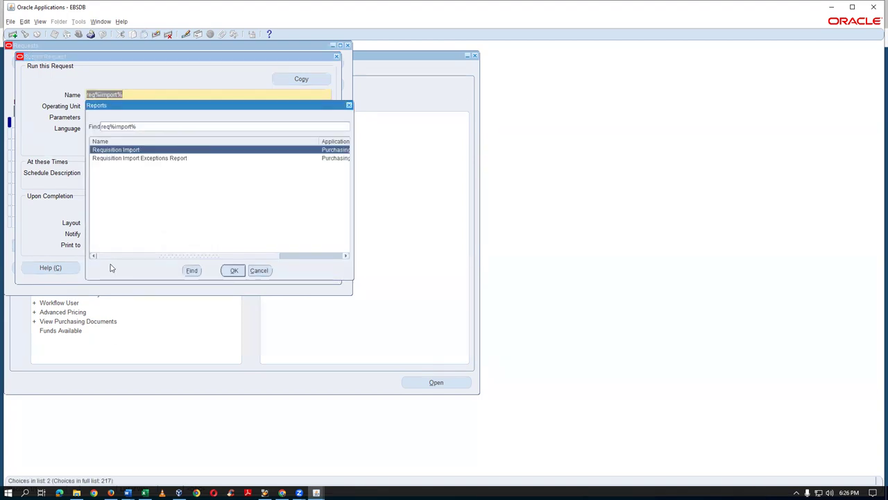
{"action": "key", "text": "Return"}
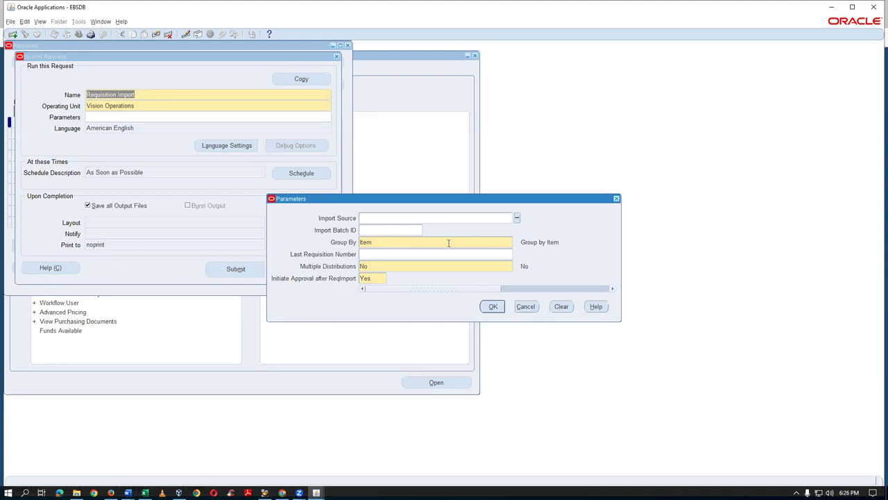
Set the Import Source to INV, submit the Requisition Import request, and decline to submit another one.
{"action": "type", "text": "INV"}
{"action": "key", "text": "Tab"}
{"action": "left_click", "coordinate": [372, 277]}
{"action": "left_click", "coordinate": [493, 308]}
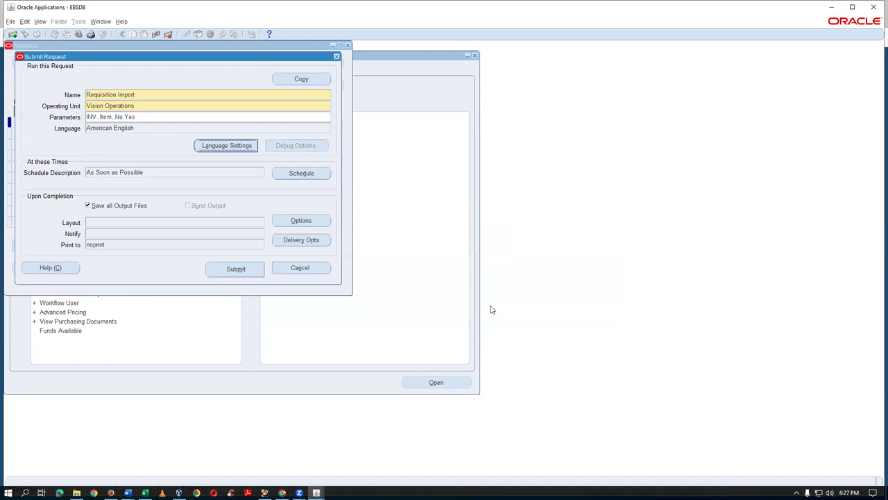
{"action": "left_click", "coordinate": [235, 270]}
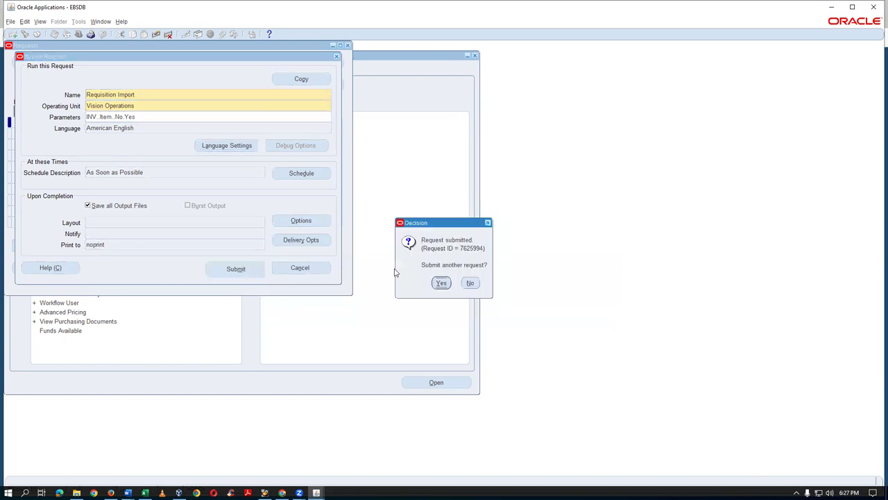
{"action": "left_click", "coordinate": [472, 283]}
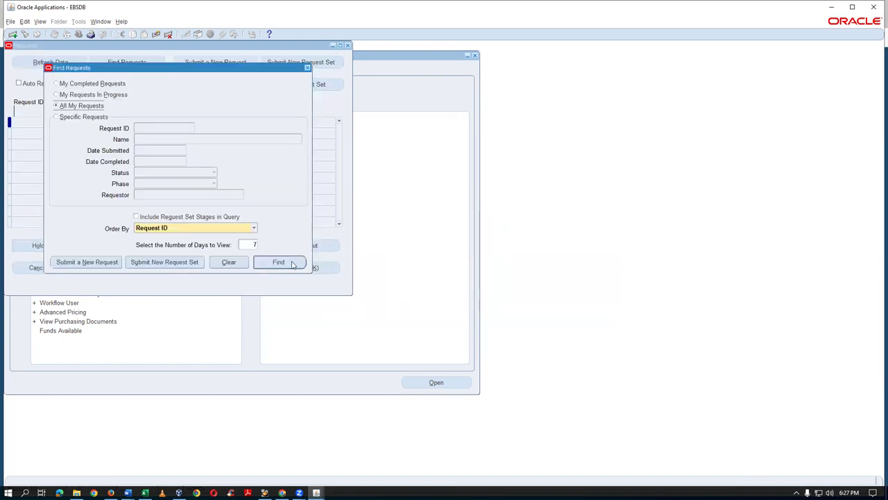
List all requests and keep refreshing the list to follow the progress of Requisition Import.
{"action": "left_click", "coordinate": [294, 266]}
{"action": "left_click", "coordinate": [50, 62]}
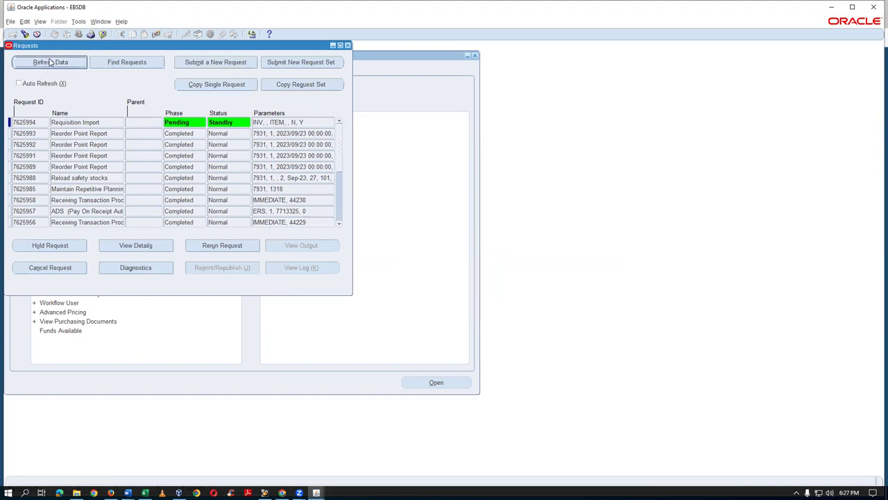
{"action": "left_click", "coordinate": [50, 63]}
{"action": "left_click", "coordinate": [50, 63]}
{"action": "left_click", "coordinate": [50, 63]}
{"action": "left_click", "coordinate": [50, 63]}
{"action": "left_click", "coordinate": [50, 63]}
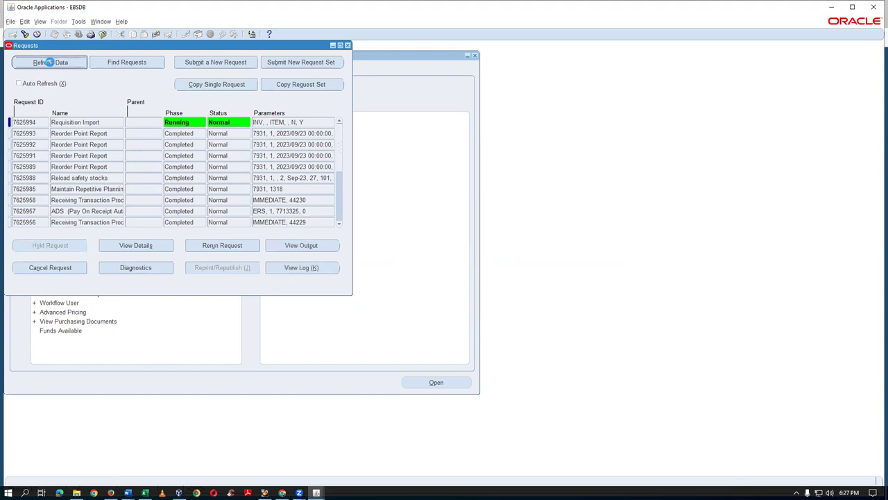
{"action": "left_click", "coordinate": [50, 62]}
{"action": "left_click", "coordinate": [49, 62]}
{"action": "left_click", "coordinate": [50, 63]}
{"action": "left_click", "coordinate": [50, 62]}
{"action": "left_click", "coordinate": [51, 64]}
{"action": "left_click", "coordinate": [51, 64]}
{"action": "left_click", "coordinate": [51, 63]}
{"action": "left_click", "coordinate": [50, 64]}
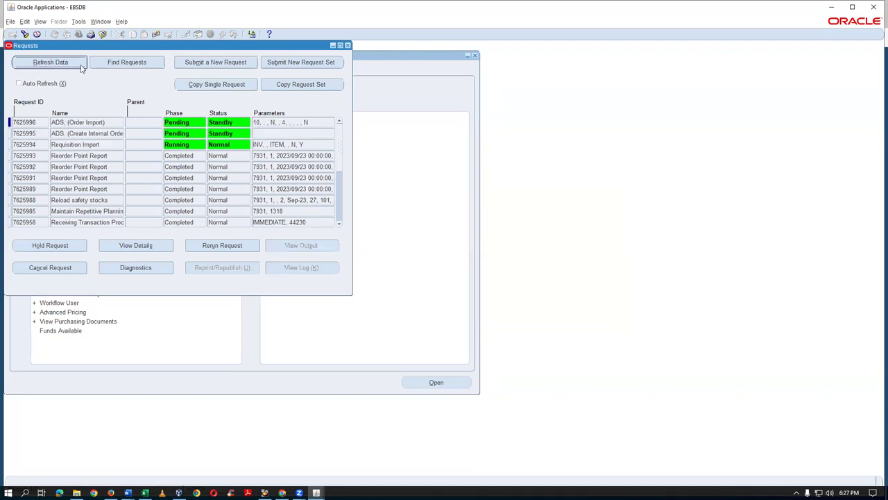
Examine the pending Create Internal Orders request and refresh the request list again.
{"action": "left_click", "coordinate": [79, 134]}
{"action": "left_click", "coordinate": [75, 133]}
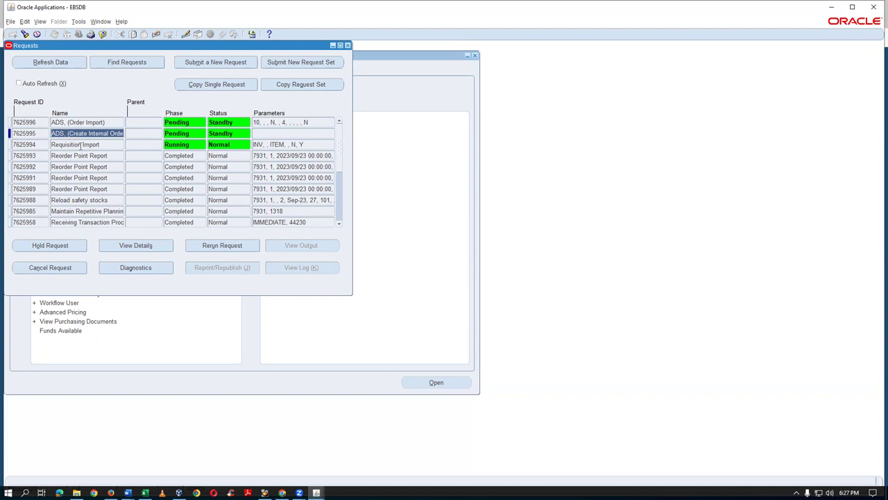
{"action": "left_click", "coordinate": [44, 134]}
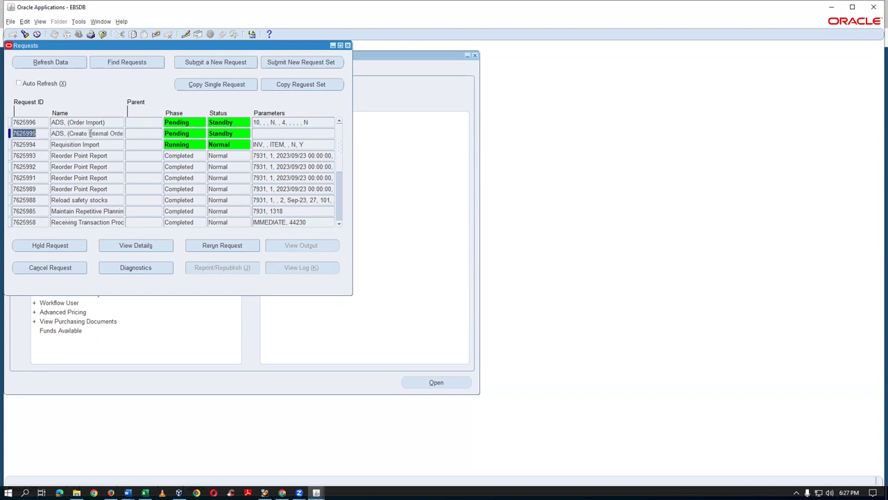
{"action": "left_click", "coordinate": [89, 134]}
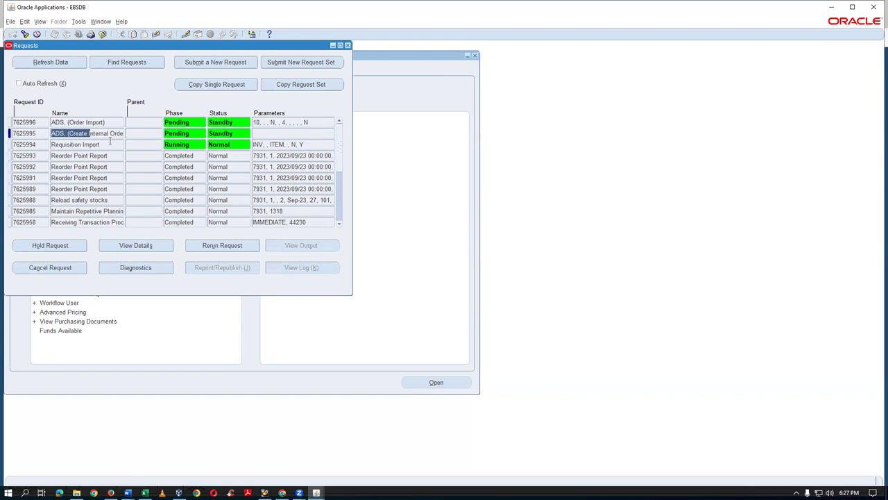
{"action": "key", "text": "alt+r"}
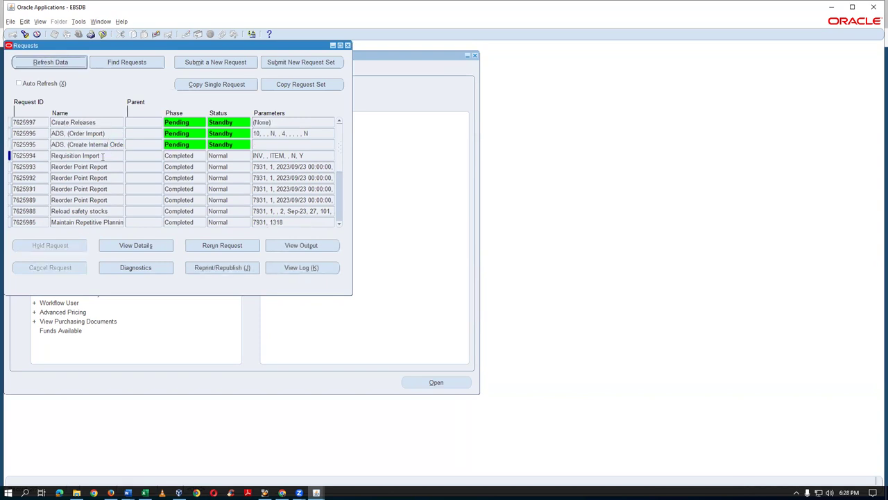
View the output of the Requisition Import request and check the number of approved requisitions created.
{"action": "left_click", "coordinate": [102, 158]}
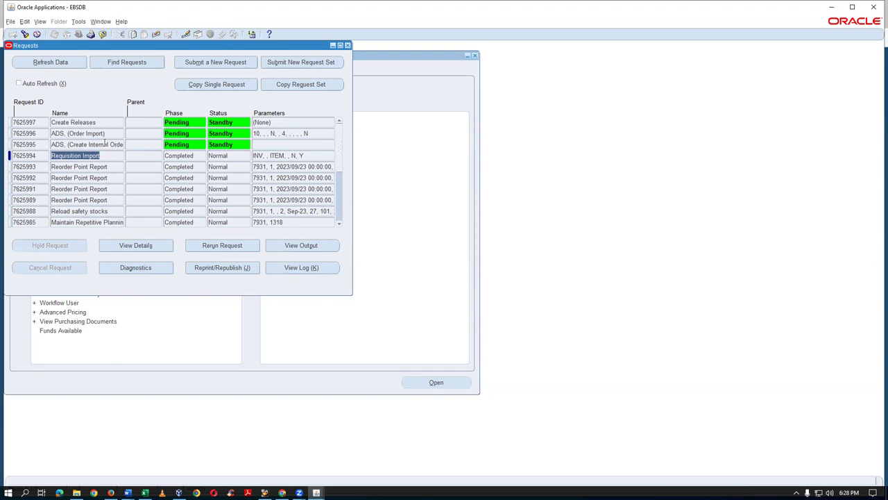
{"action": "left_click", "coordinate": [323, 247]}
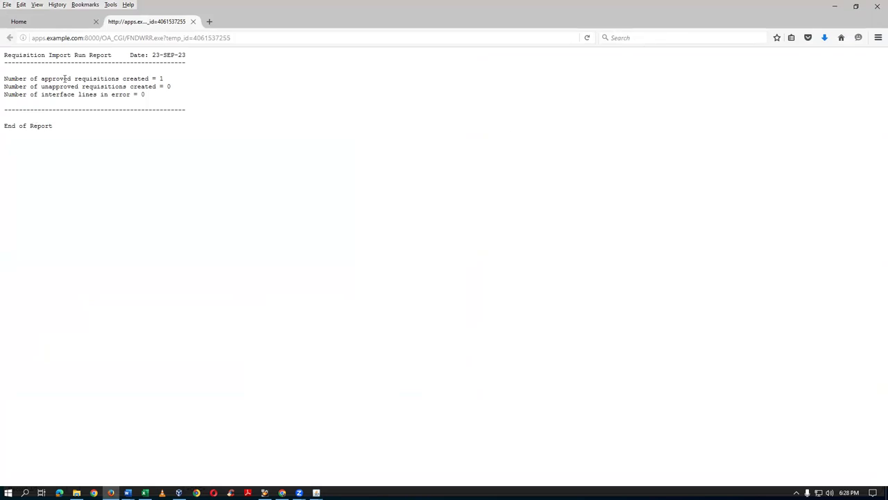
{"action": "left_click_drag", "start_coordinate": [65, 78], "coordinate": [174, 81]}
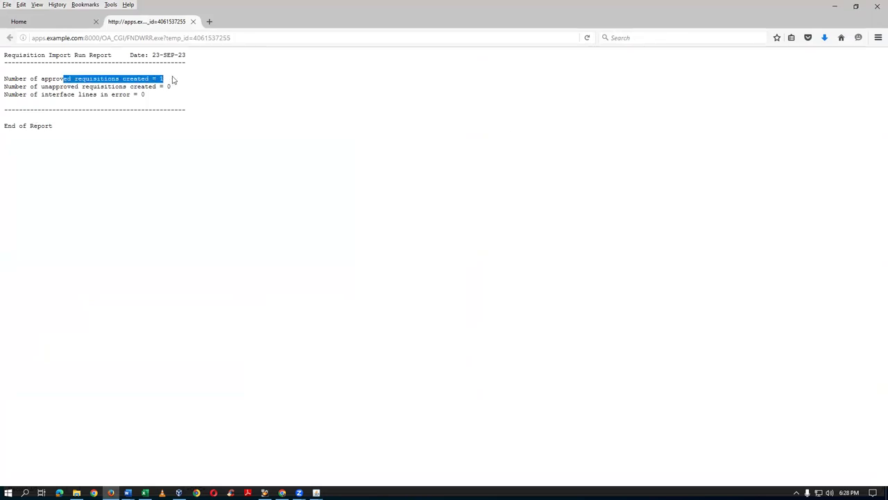
Close the import output, switch back to Oracle Applications, and close the Requests window.
{"action": "left_click", "coordinate": [192, 22]}
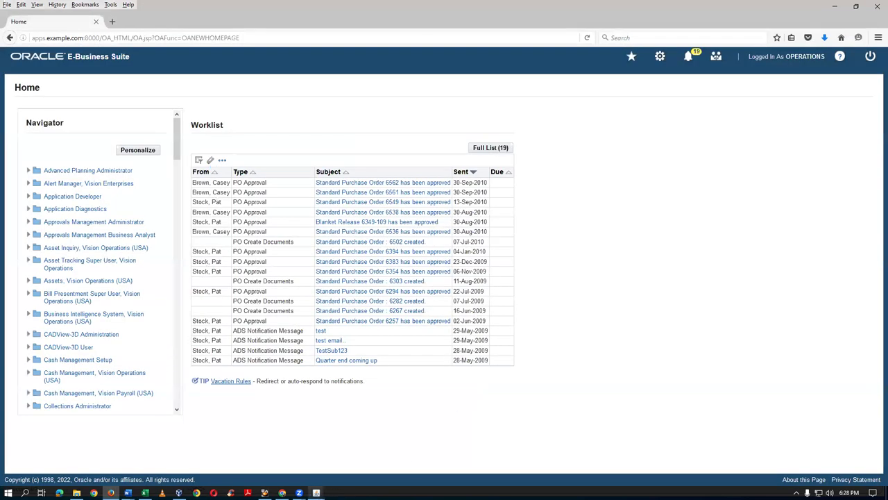
{"action": "left_click", "coordinate": [316, 492]}
{"action": "left_click", "coordinate": [340, 463]}
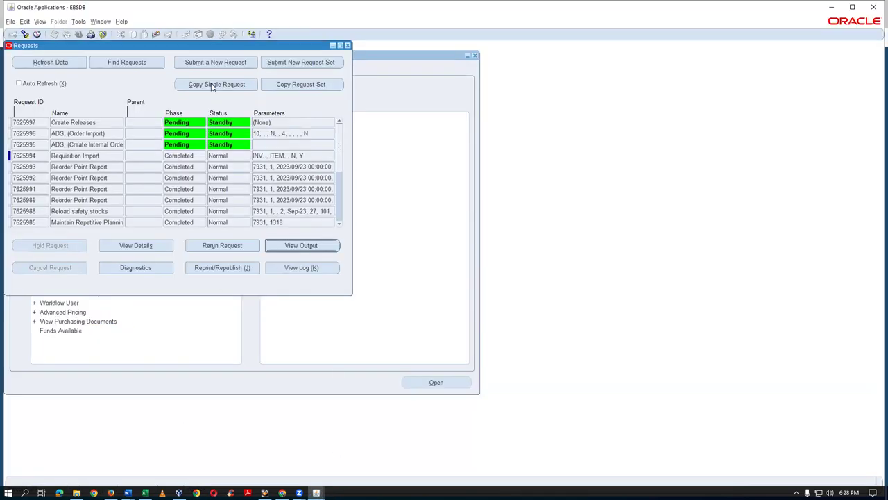
{"action": "left_click", "coordinate": [347, 50]}
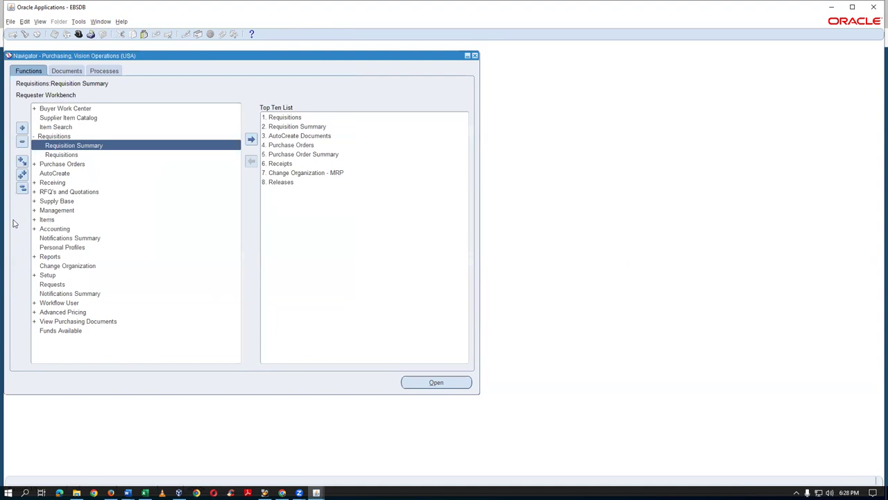
Open the Requisition Summary and find the requisition lines for t0130_ROP_item.
{"action": "left_click", "coordinate": [99, 145]}
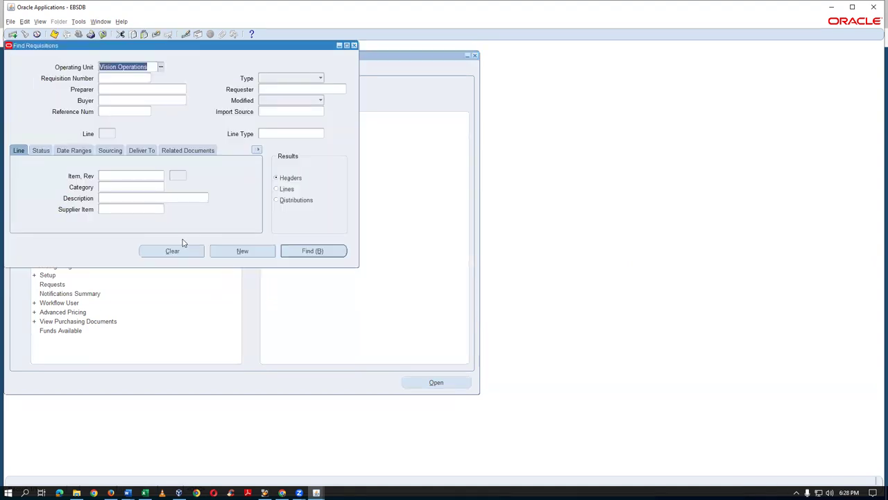
{"action": "left_click", "coordinate": [124, 174]}
{"action": "type", "text": "t0130"}
{"action": "key", "text": "Tab"}
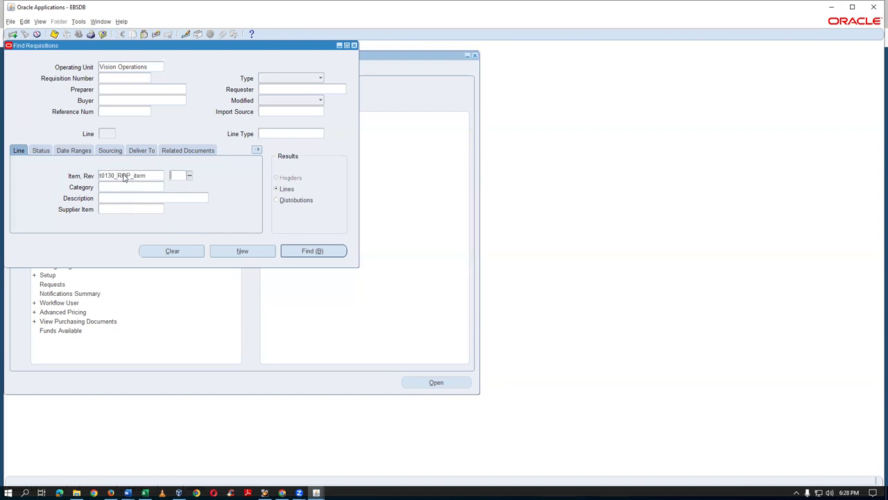
{"action": "left_click", "coordinate": [311, 251]}
{"action": "key", "text": "Tab"}
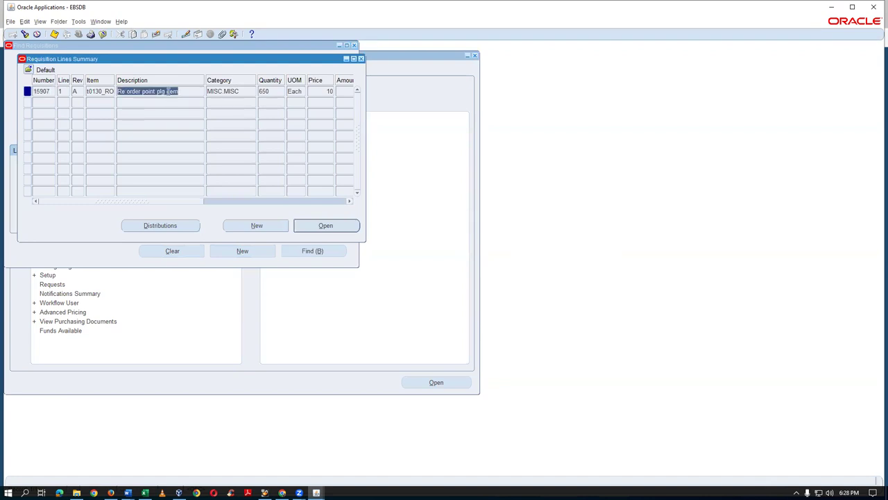
Review the quantity and amount on the t0130_ROP_item requisition line, and close the requisition windows.
{"action": "left_click_drag", "start_coordinate": [182, 206], "coordinate": [220, 204]}
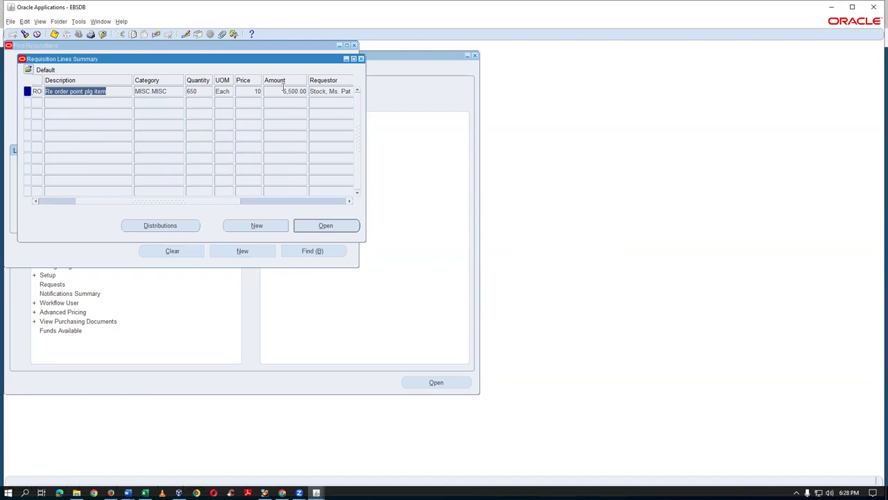
{"action": "double_click", "coordinate": [194, 92]}
{"action": "left_click", "coordinate": [292, 91]}
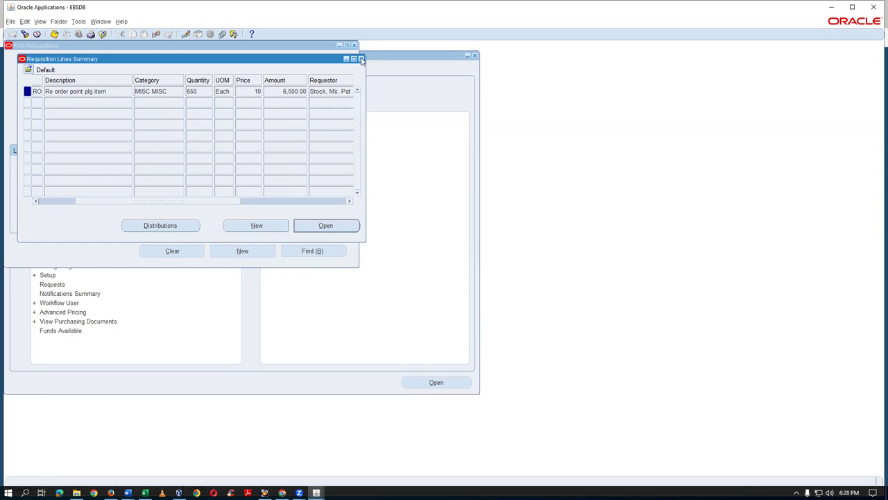
{"action": "left_click_drag", "start_coordinate": [180, 201], "coordinate": [69, 211]}
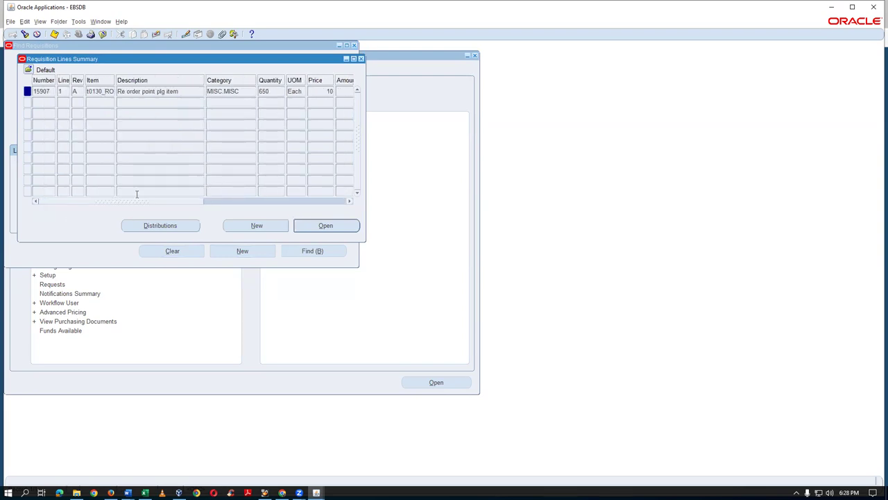
{"action": "left_click", "coordinate": [361, 59]}
{"action": "left_click", "coordinate": [353, 46]}
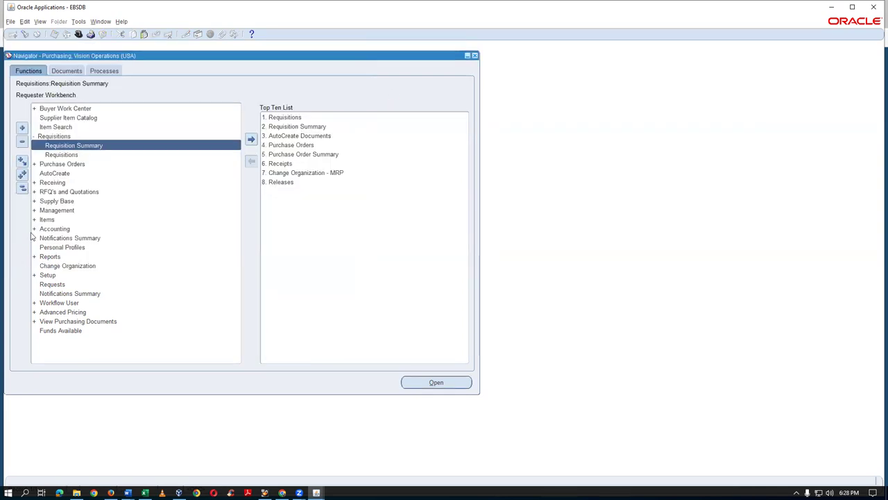
Open AutoCreate and clear the default search criteria for requisition lines.
{"action": "left_click", "coordinate": [73, 173]}
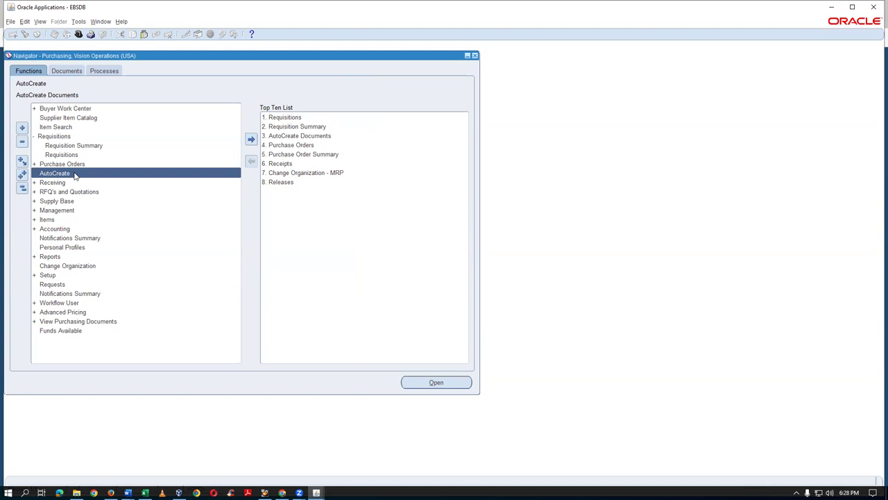
{"action": "double_click", "coordinate": [72, 174]}
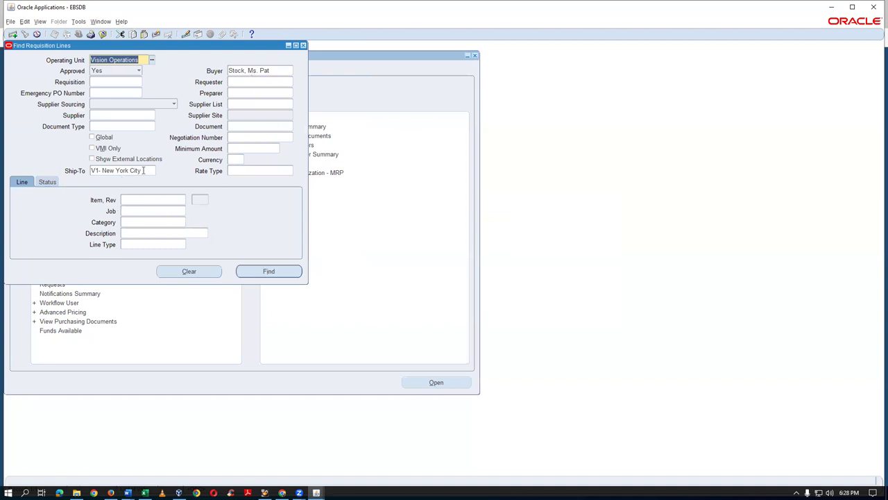
{"action": "left_click", "coordinate": [187, 272]}
Find the approved requisition lines for item t0130_ROP_item.
{"action": "left_click", "coordinate": [137, 200]}
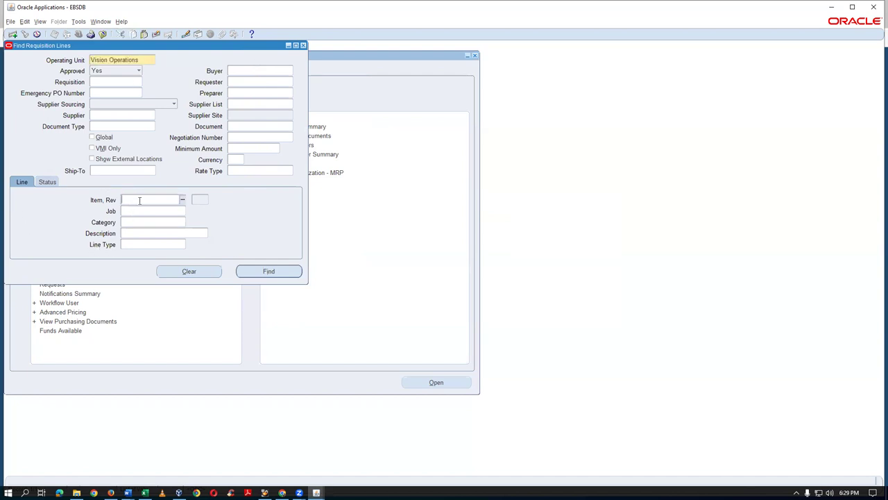
{"action": "type", "text": "10"}
{"action": "key", "text": "BackSpace"}
{"action": "key", "text": "BackSpace"}
{"action": "key", "text": "BackSpace"}
{"action": "type", "text": "30"}
{"action": "type", "text": "%"}
{"action": "key", "text": "Tab"}
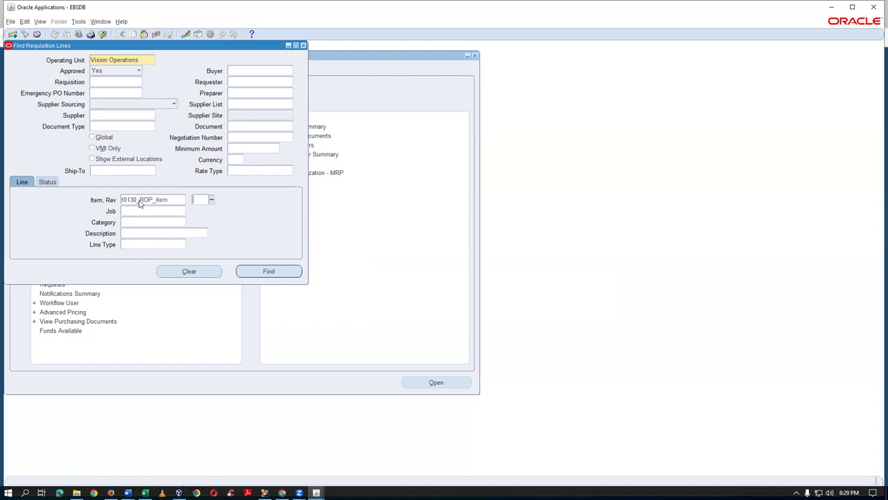
{"action": "left_click", "coordinate": [270, 271]}
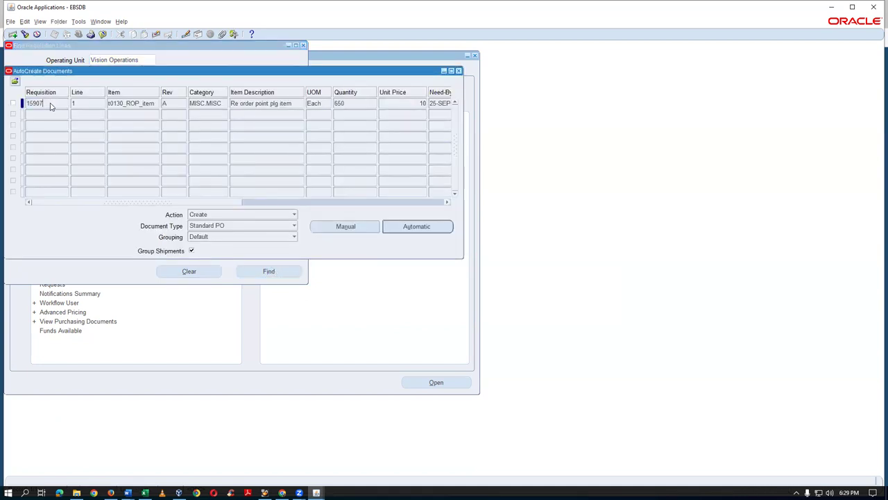
Automatically create a standard PO from the t0130_ROP_item line with supplier Advanced Network Devices and supplier site FRESNO.
{"action": "left_click", "coordinate": [12, 104]}
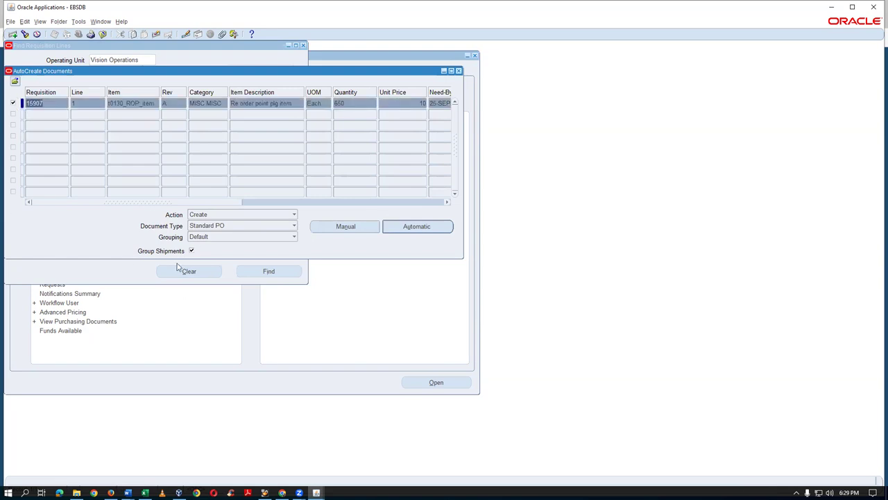
{"action": "left_click", "coordinate": [437, 229]}
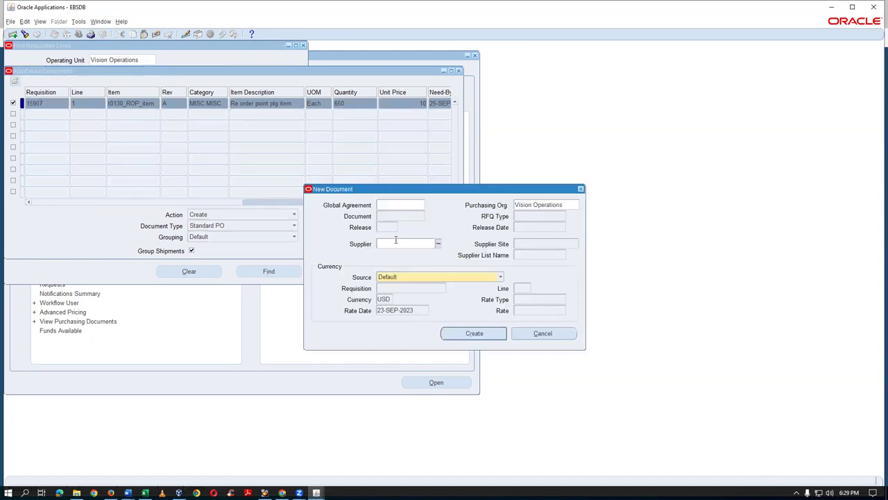
{"action": "type", "text": "advan"}
{"action": "key", "text": "Tab"}
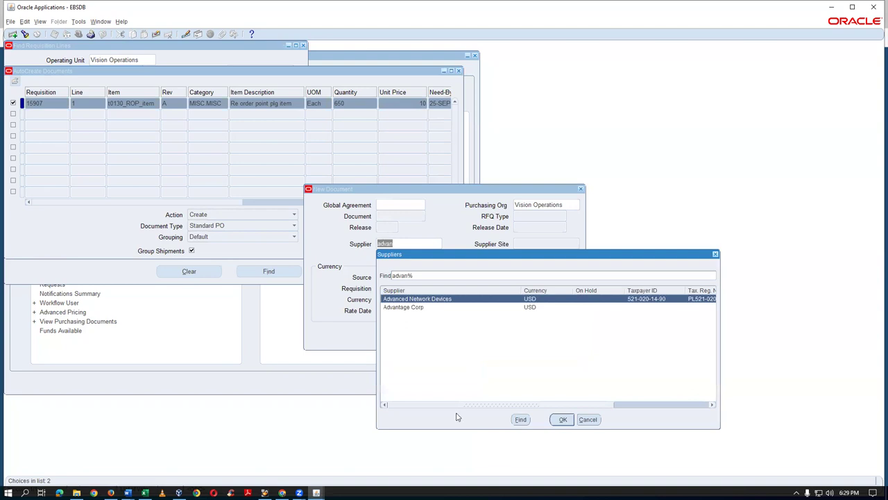
{"action": "left_click", "coordinate": [561, 420]}
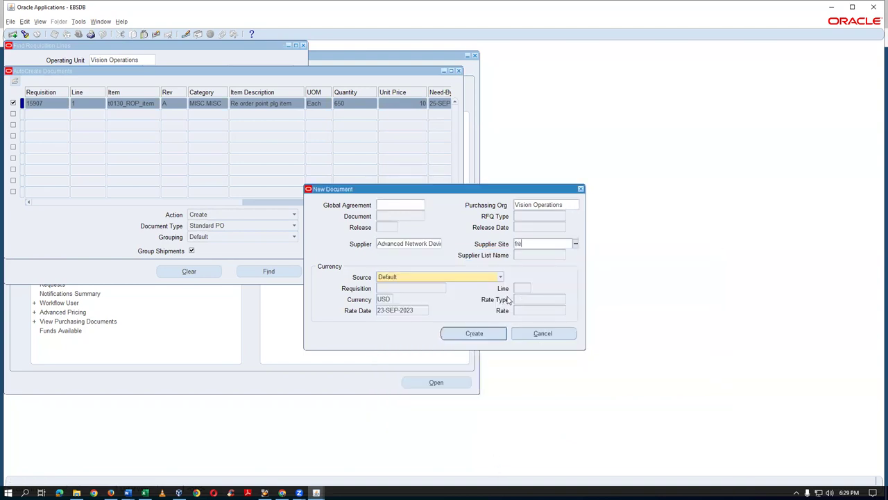
{"action": "key", "text": "Tab"}
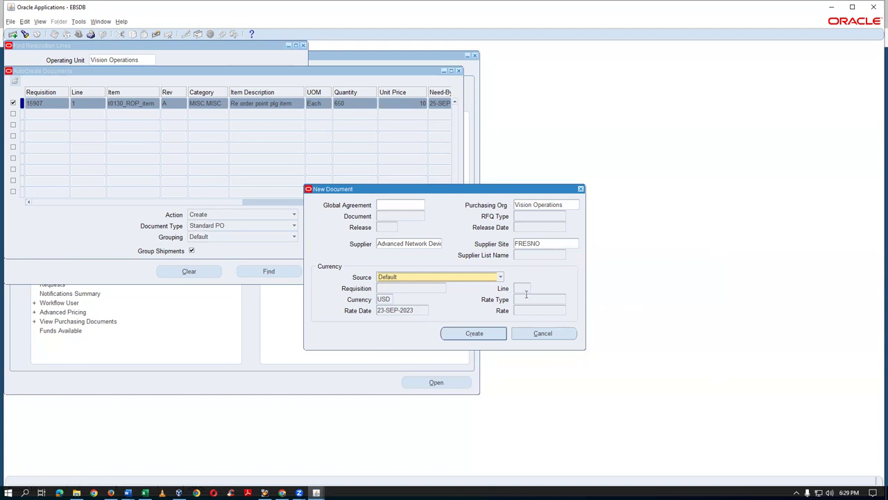
{"action": "left_click", "coordinate": [472, 334]}
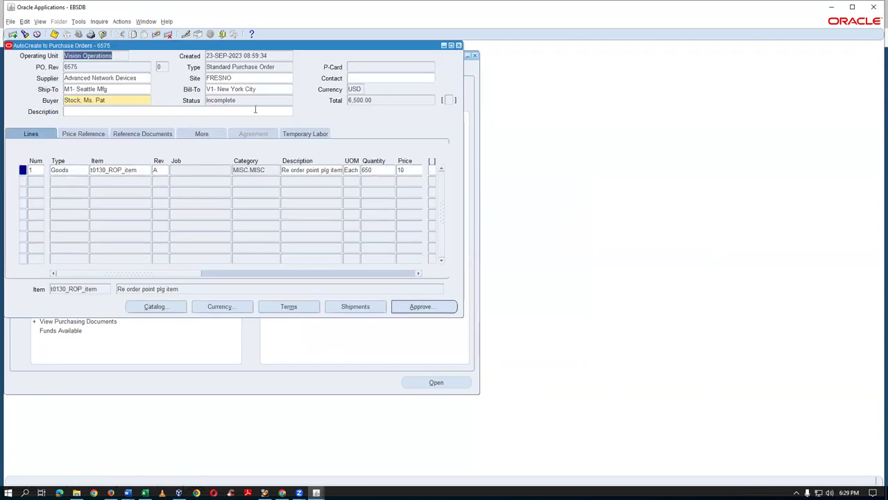
Check the purchase order's status and the shipment's receipt routing in the receiving controls, and close the shipments.
{"action": "left_click", "coordinate": [250, 100]}
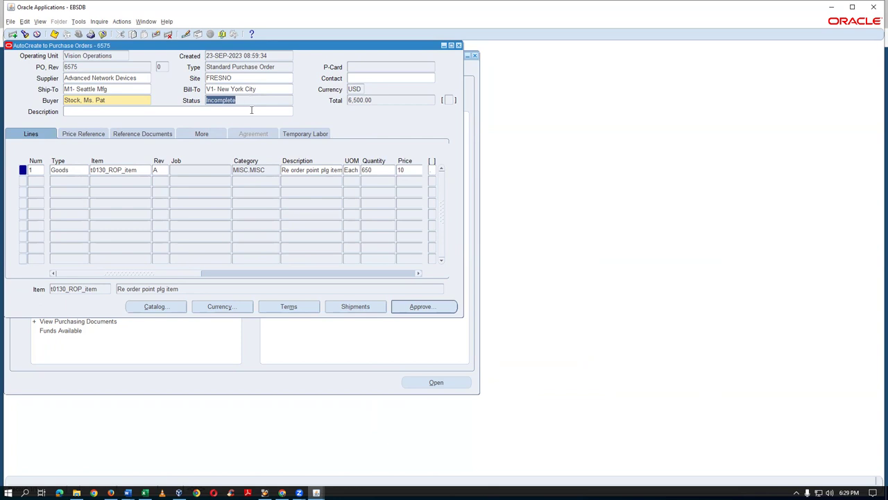
{"action": "left_click", "coordinate": [362, 307]}
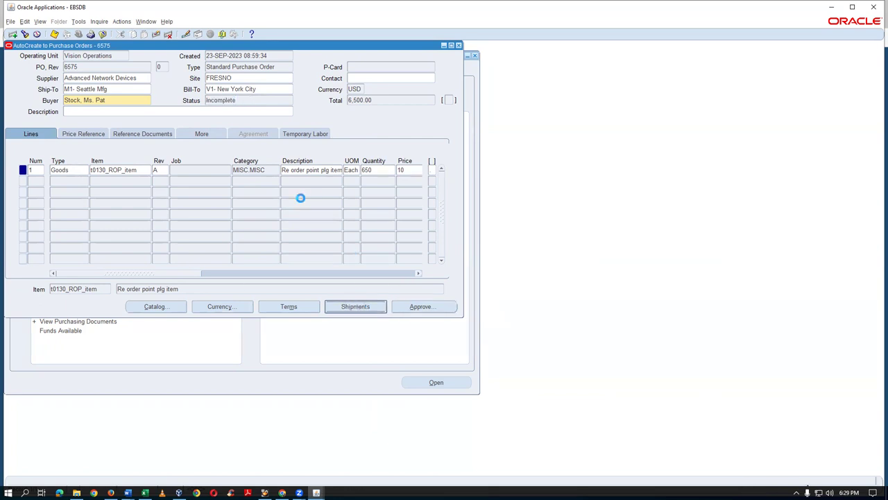
{"action": "left_click", "coordinate": [228, 226]}
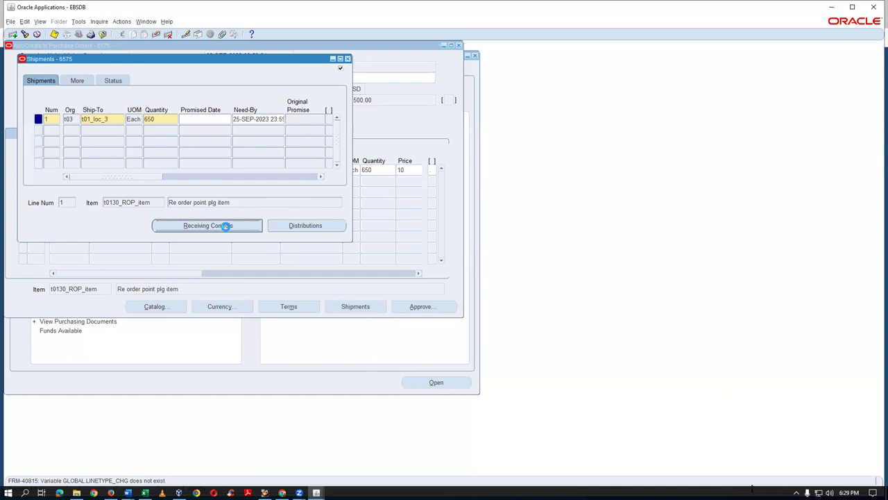
{"action": "left_click", "coordinate": [218, 202]}
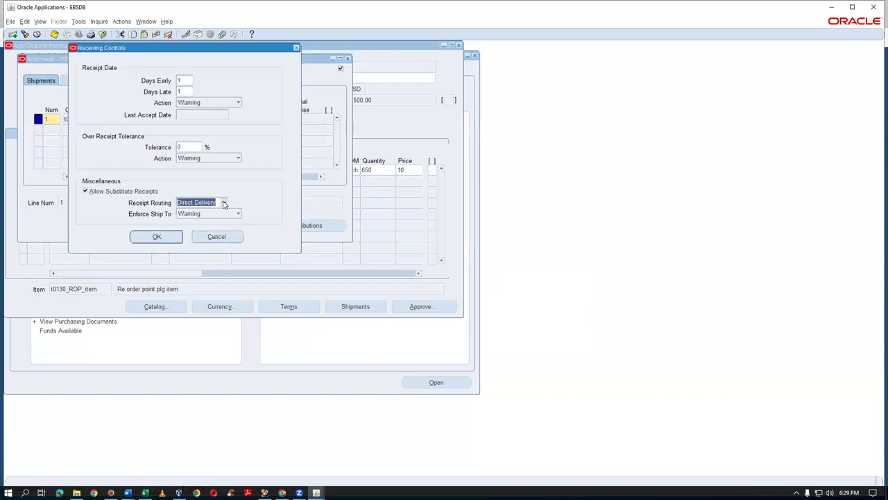
{"action": "left_click", "coordinate": [162, 237]}
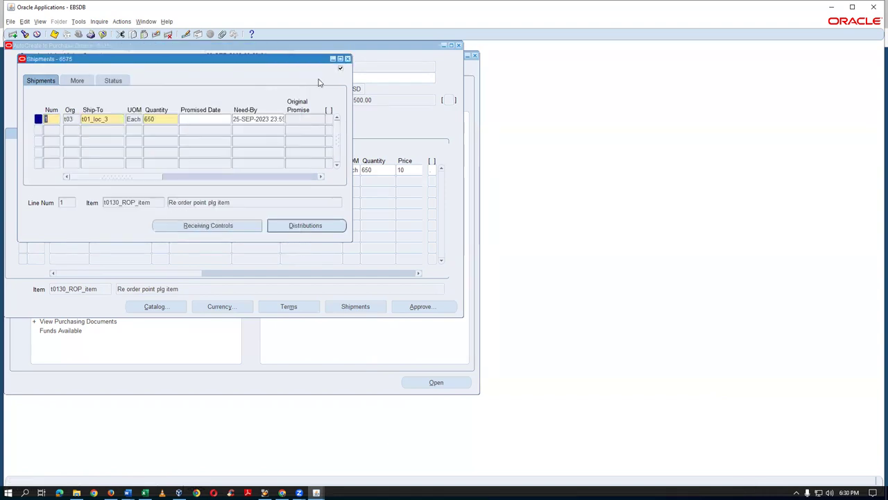
{"action": "left_click", "coordinate": [348, 58]}
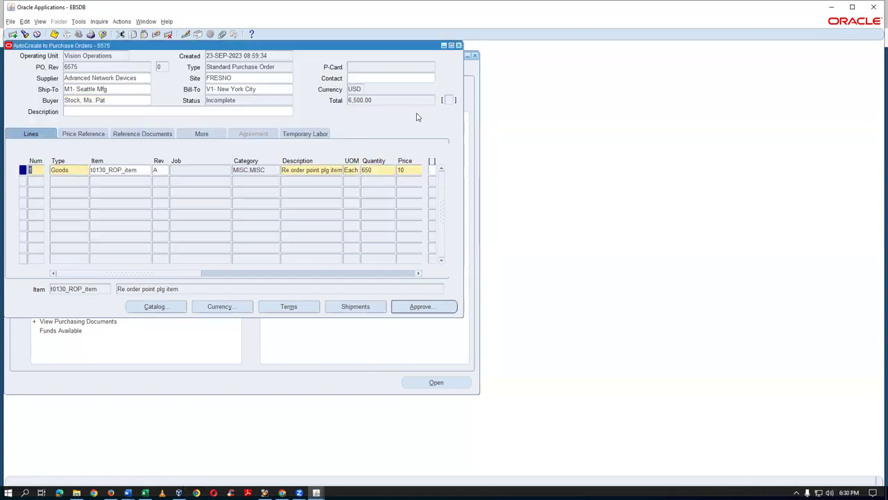
Check the purchase order's status and number, and try to approve the order.
{"action": "left_click", "coordinate": [244, 102]}
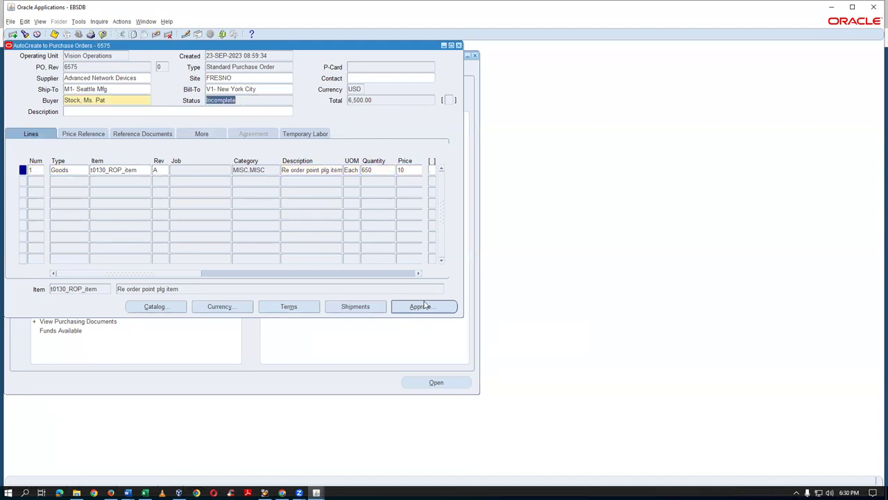
{"action": "left_click", "coordinate": [92, 66]}
{"action": "left_click", "coordinate": [421, 309]}
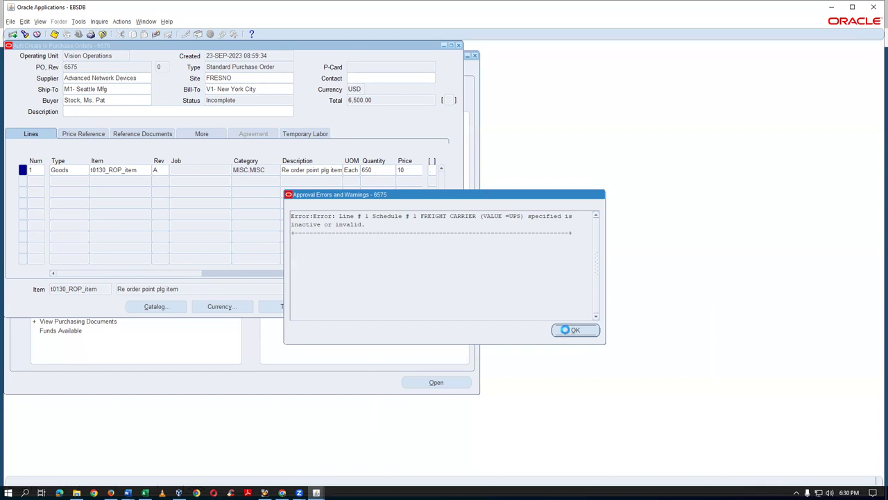
{"action": "left_click", "coordinate": [569, 331]}
Look through the shipment's general, additional and status details on the t0130_ROP_item line for the freight carrier setting.
{"action": "left_click", "coordinate": [141, 172]}
{"action": "left_click", "coordinate": [349, 307]}
{"action": "left_click", "coordinate": [108, 119]}
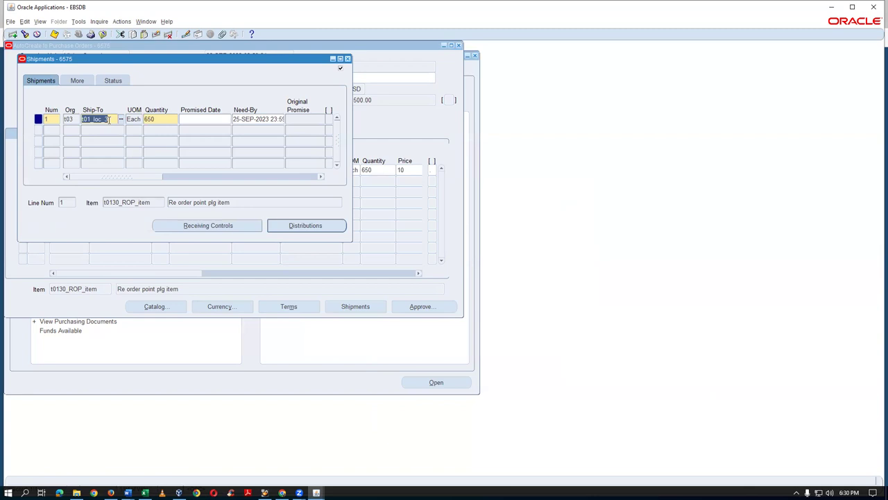
{"action": "left_click", "coordinate": [77, 82]}
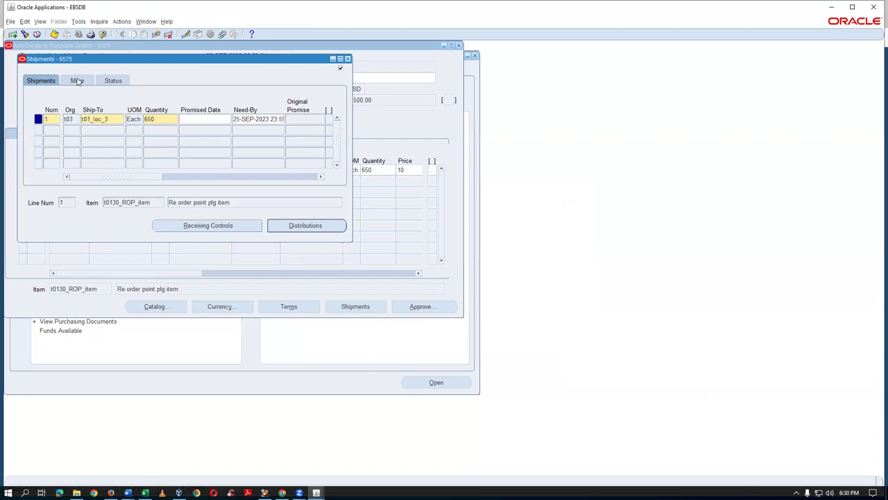
{"action": "left_click", "coordinate": [118, 81]}
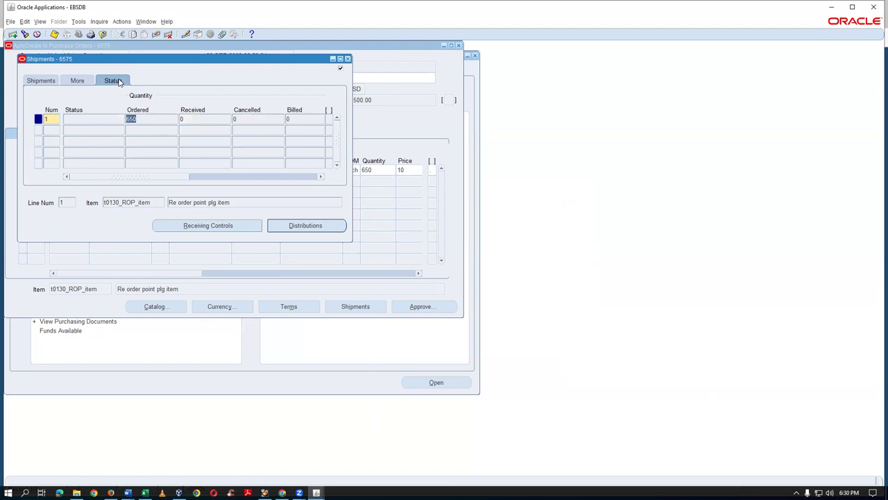
{"action": "left_click", "coordinate": [74, 81]}
{"action": "left_click", "coordinate": [31, 82]}
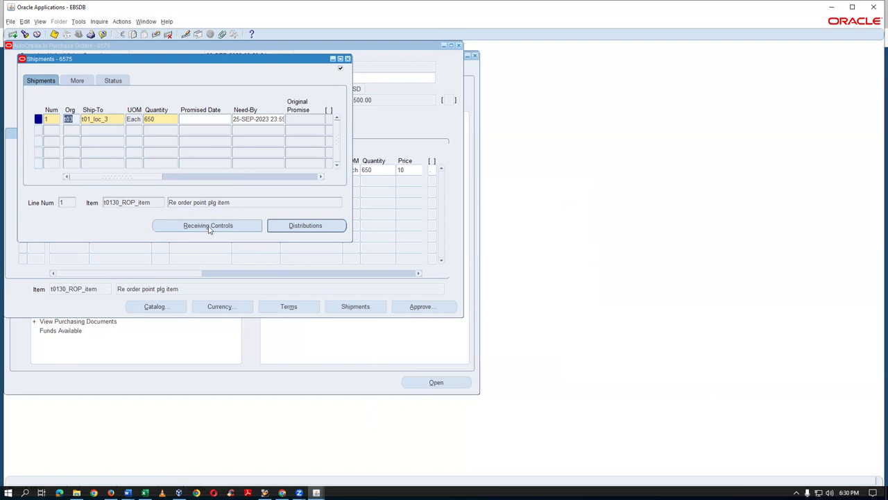
{"action": "left_click", "coordinate": [118, 81]}
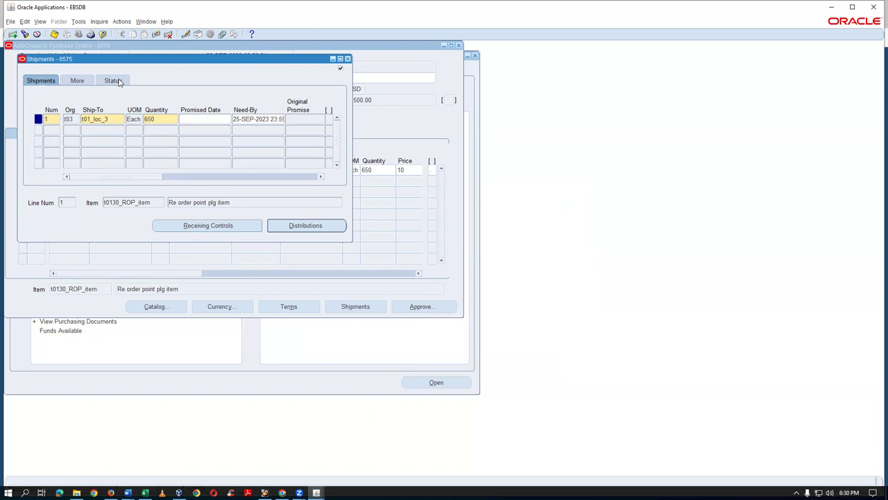
{"action": "left_click", "coordinate": [85, 80]}
Check the shipment's receiving controls and distribution details, and close the shipment windows.
{"action": "left_click", "coordinate": [229, 226]}
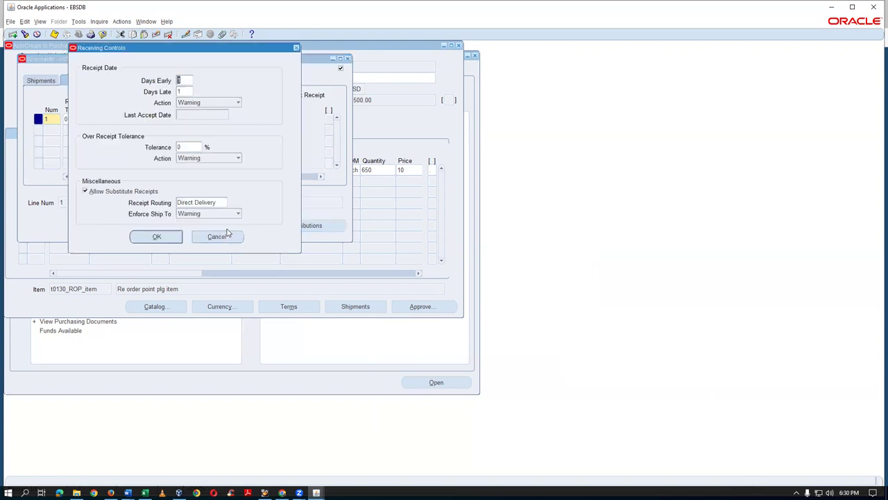
{"action": "left_click", "coordinate": [222, 236]}
{"action": "left_click", "coordinate": [314, 226]}
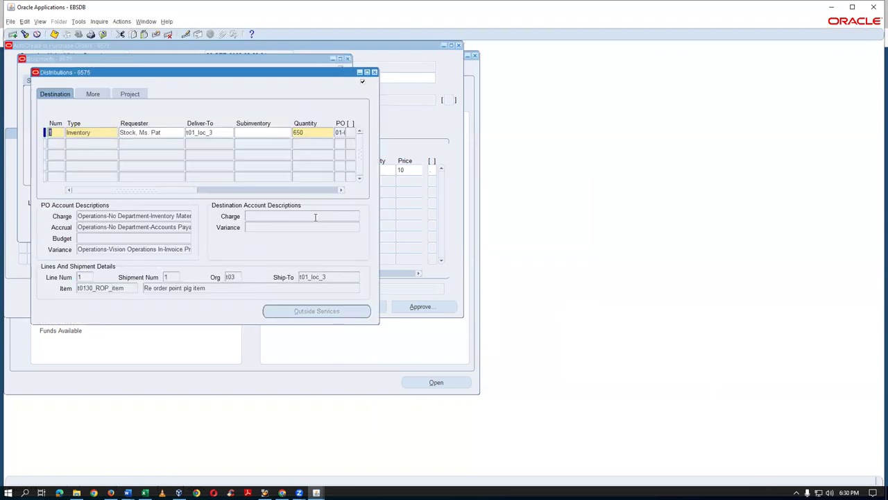
{"action": "left_click_drag", "start_coordinate": [141, 192], "coordinate": [293, 195]}
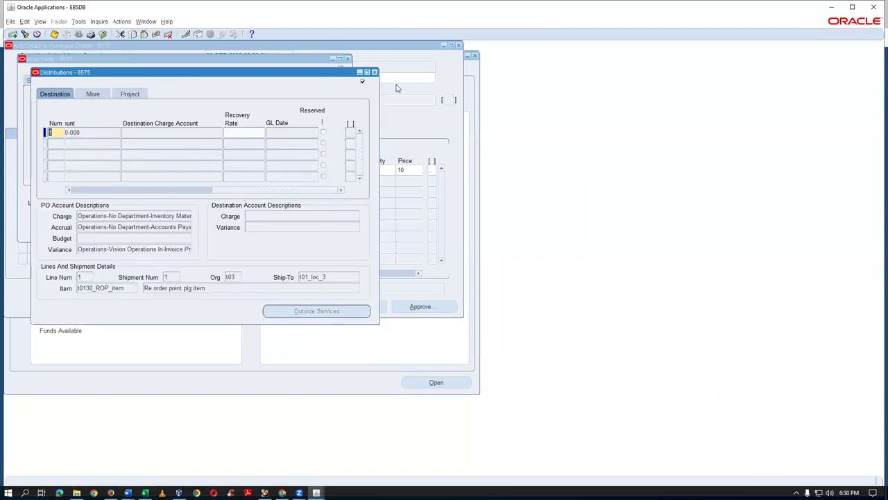
{"action": "left_click", "coordinate": [374, 73]}
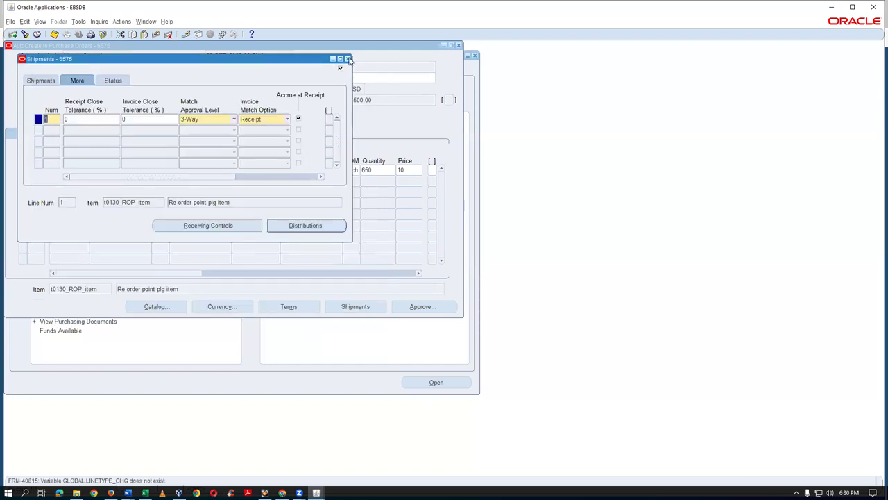
{"action": "left_click", "coordinate": [347, 58]}
Remove the UPS carrier from the purchase order's terms and conditions, save the change, and close the terms.
{"action": "left_click", "coordinate": [280, 308]}
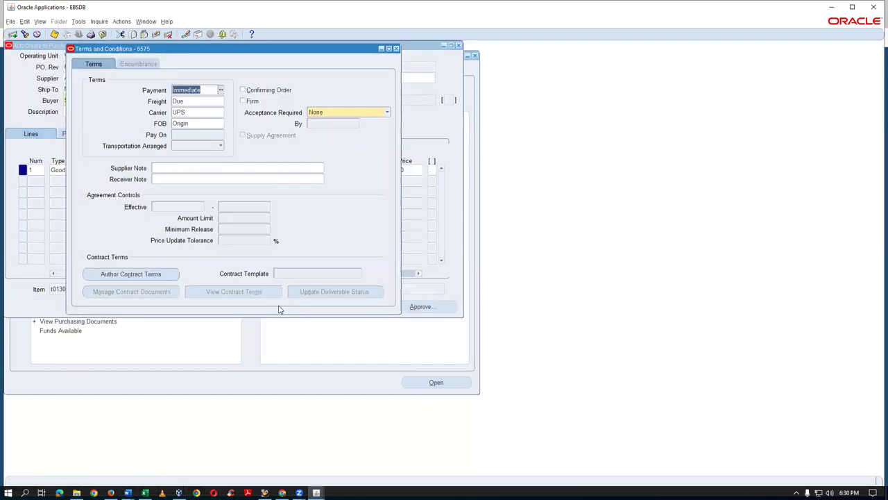
{"action": "left_click", "coordinate": [218, 113]}
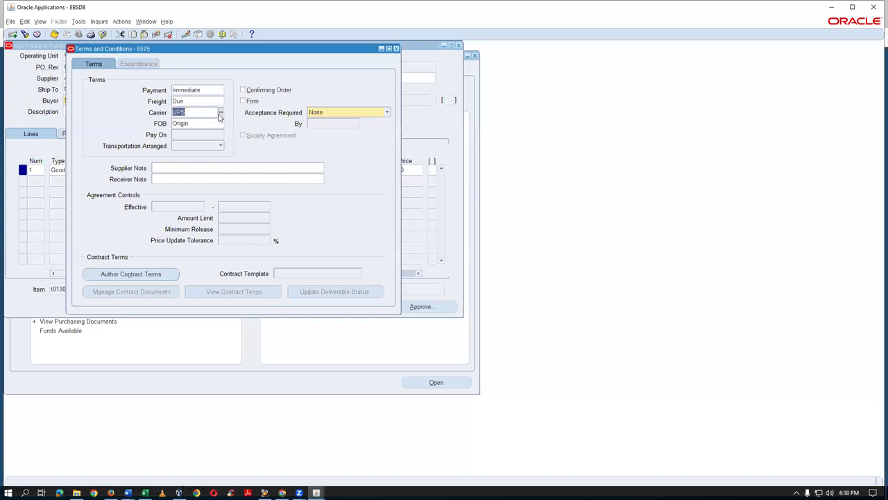
{"action": "left_click", "coordinate": [197, 113]}
{"action": "key", "text": "BackSpace"}
{"action": "key", "text": "BackSpace"}
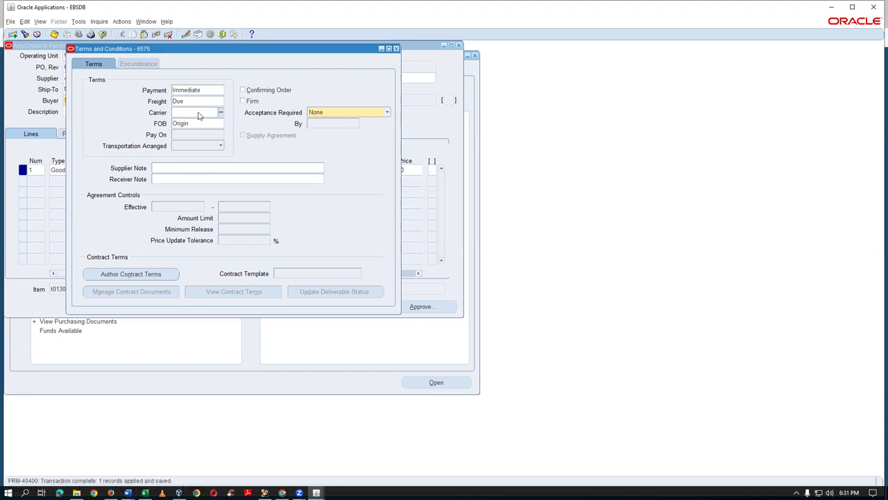
{"action": "left_click", "coordinate": [397, 48]}
Submit the purchase order for approval, check its status and number, and close the order.
{"action": "left_click", "coordinate": [417, 310]}
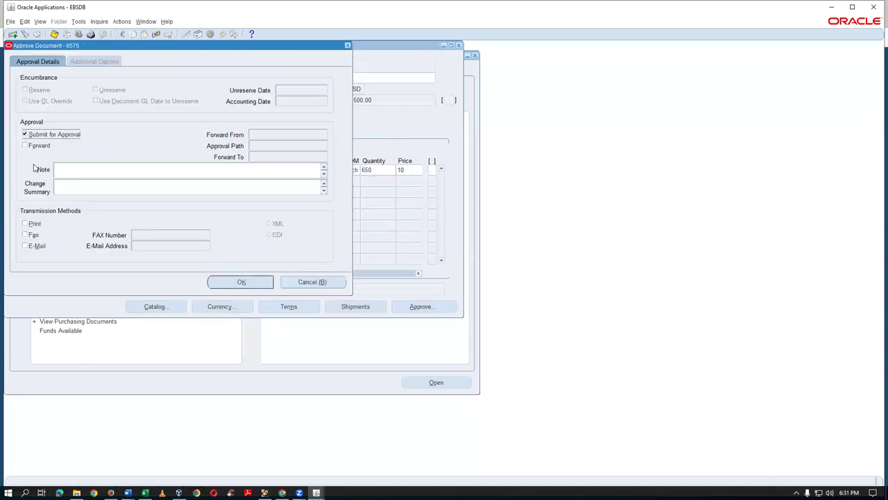
{"action": "left_click", "coordinate": [238, 281]}
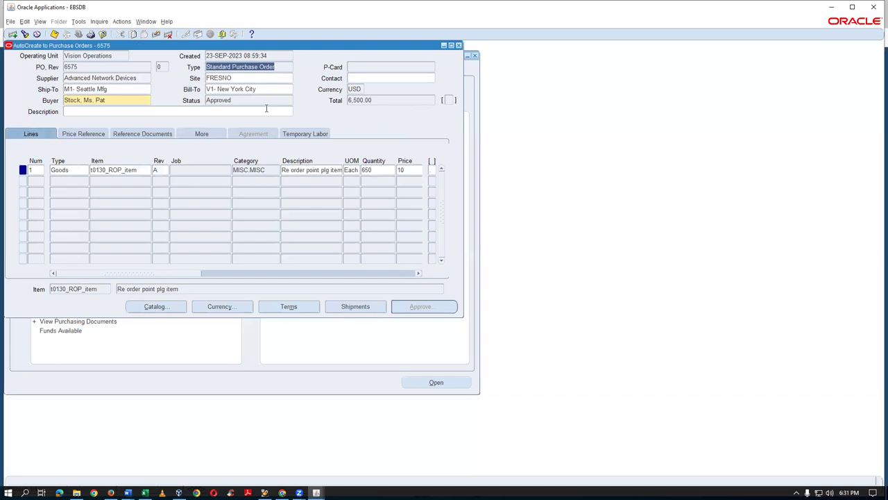
{"action": "left_click", "coordinate": [263, 103]}
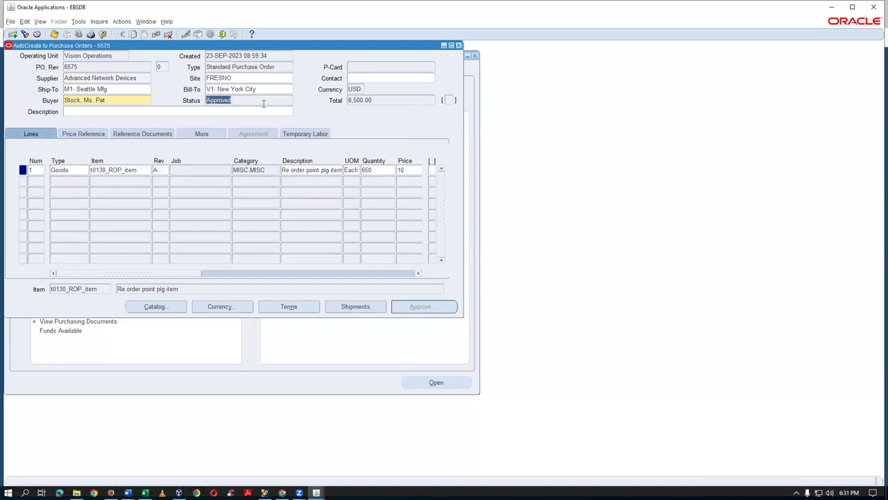
{"action": "left_click", "coordinate": [105, 66]}
{"action": "left_click", "coordinate": [458, 45]}
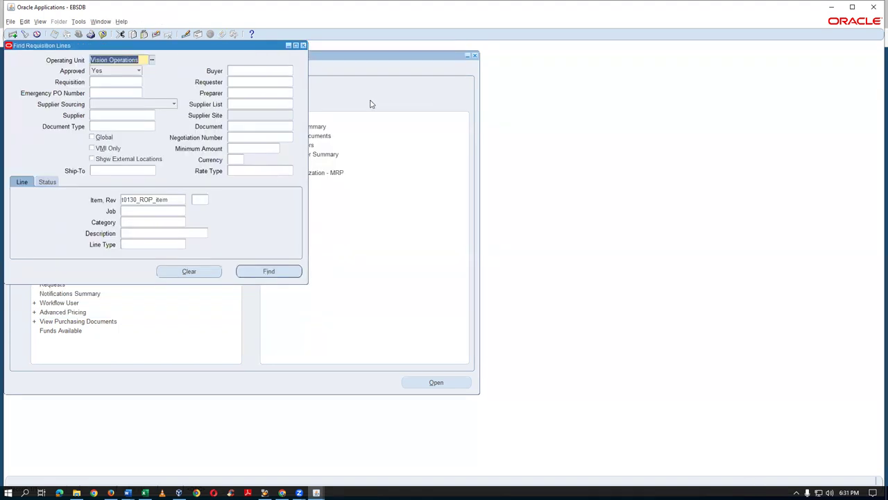
Close the requisition line search and open the Receipts function under Receiving for organization t03 (t01_inv_3).
{"action": "left_click", "coordinate": [303, 45]}
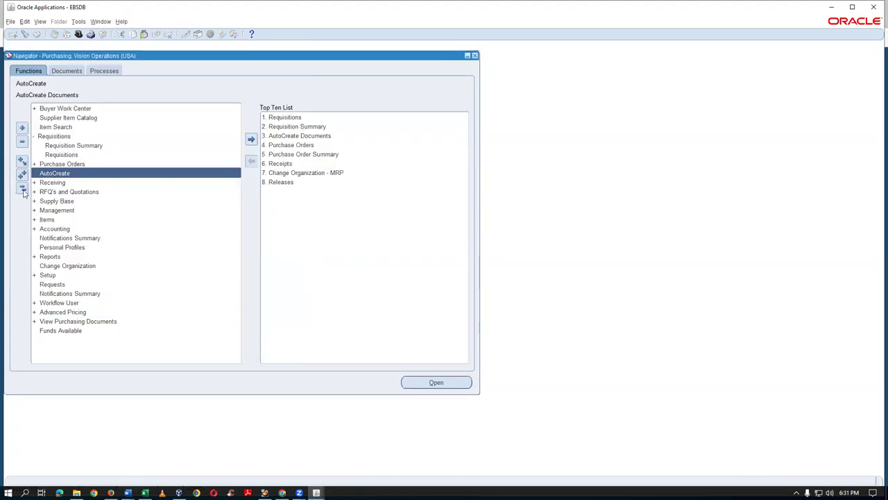
{"action": "left_click", "coordinate": [22, 189]}
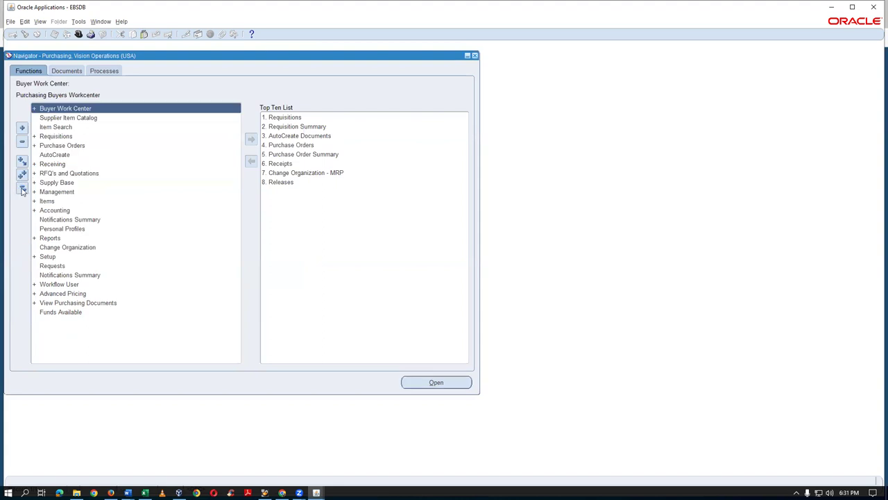
{"action": "double_click", "coordinate": [87, 165]}
{"action": "double_click", "coordinate": [89, 173]}
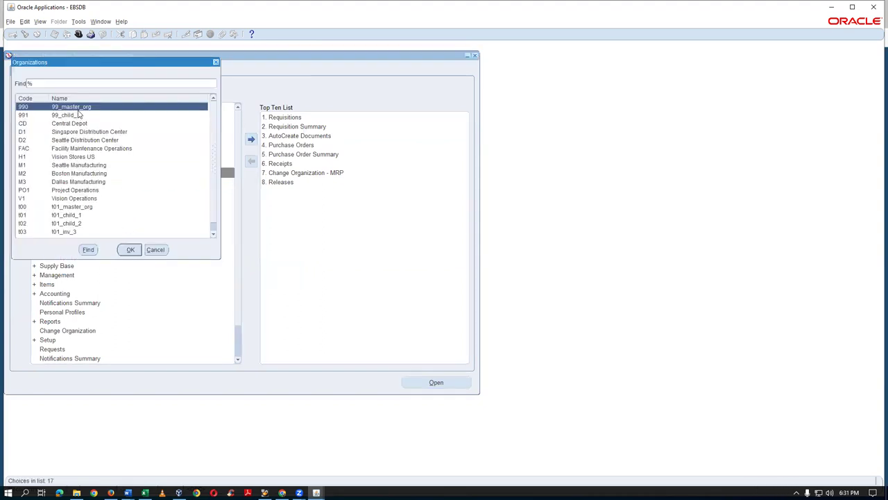
{"action": "type", "text": "t0"}
{"action": "left_click", "coordinate": [62, 132]}
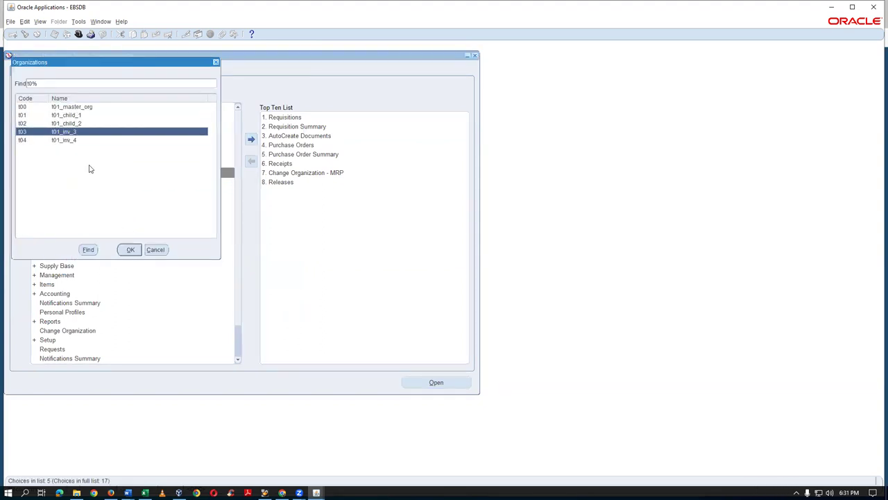
{"action": "left_click", "coordinate": [131, 250]}
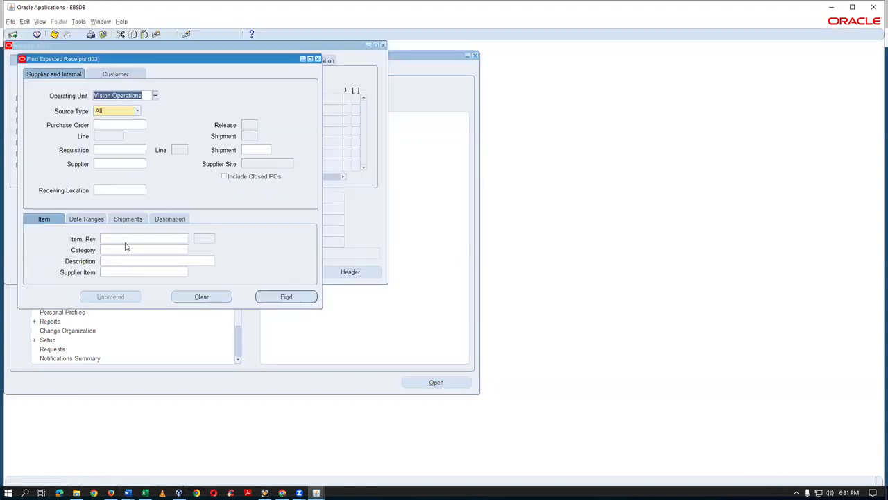
Find the expected receipts for the approved purchase order by its number, and close the new receipt header.
{"action": "left_click", "coordinate": [118, 124]}
{"action": "type", "text": "6575"}
{"action": "left_click", "coordinate": [303, 298]}
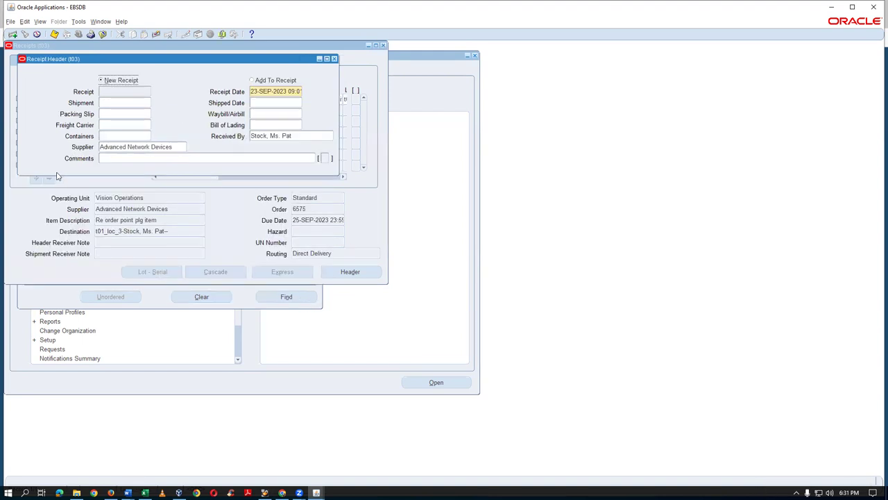
{"action": "left_click", "coordinate": [334, 59]}
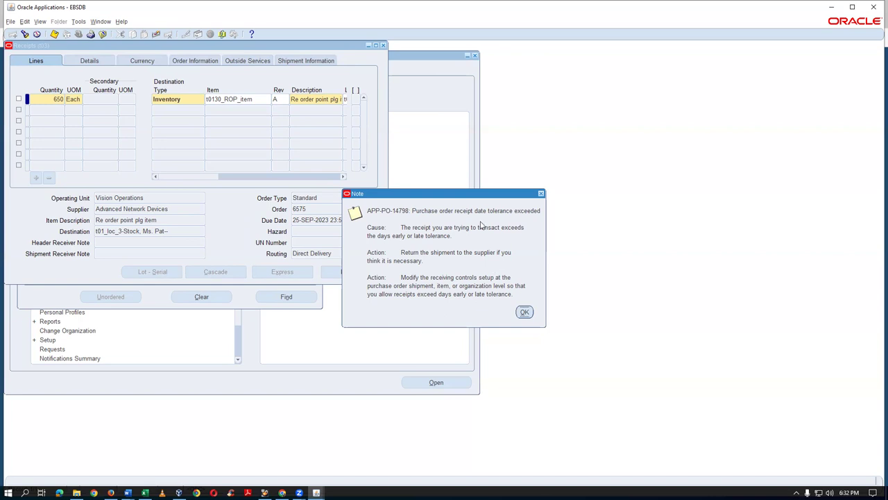
Select the t0130_ROP_item receipt line despite the date tolerance note, and set its destination subinventory to Main.
{"action": "left_click", "coordinate": [525, 312]}
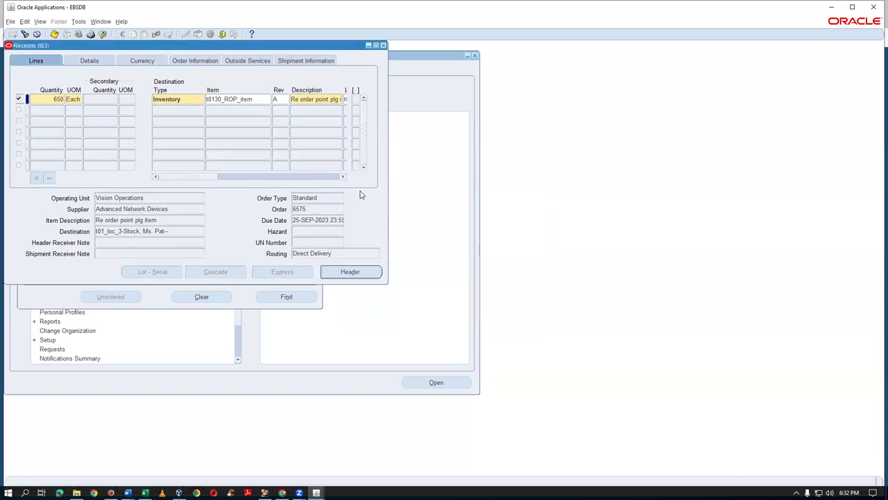
{"action": "left_click", "coordinate": [308, 178]}
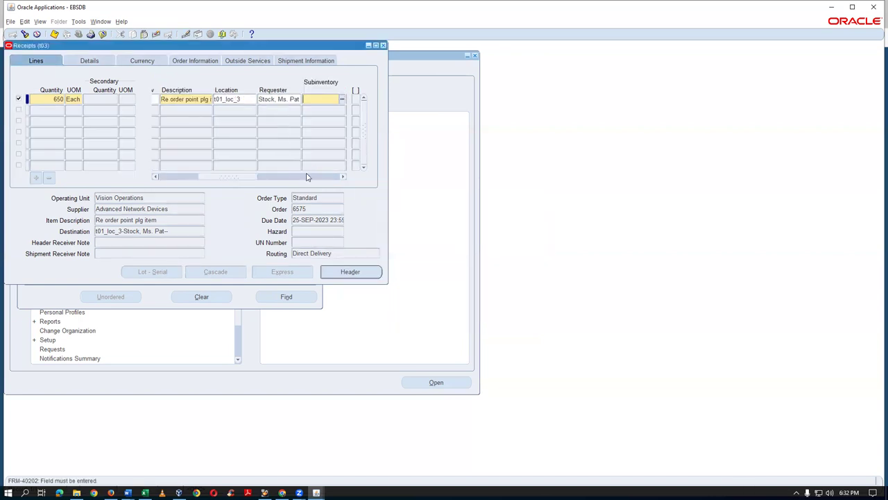
{"action": "left_click", "coordinate": [342, 100]}
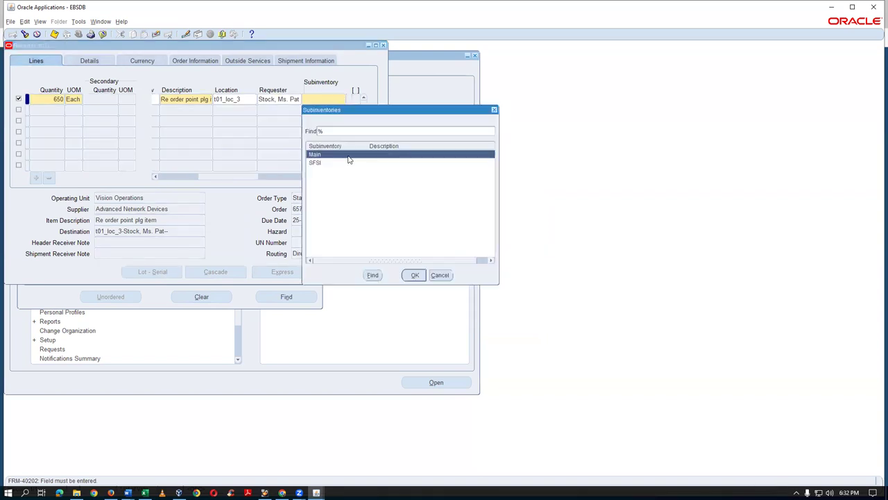
{"action": "left_click", "coordinate": [410, 276]}
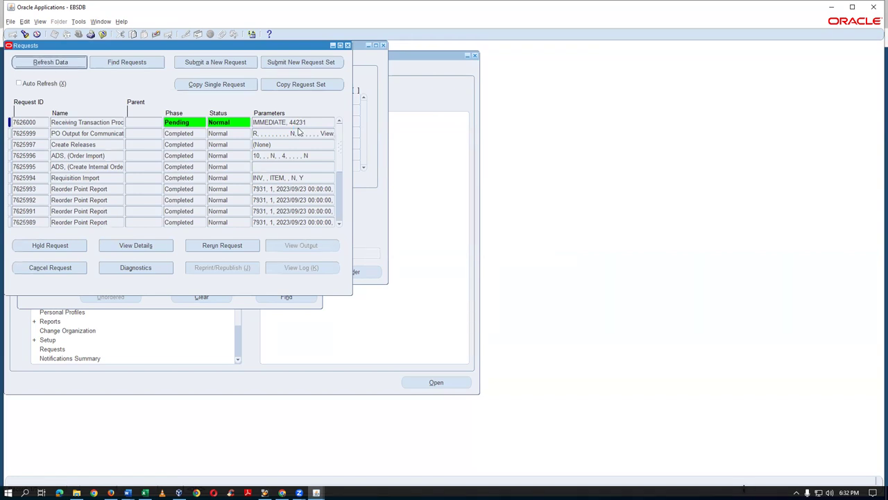
Refresh the concurrent requests until the receiving transaction processor has run, and close the requests and receipts windows.
{"action": "key", "text": "alt+r"}
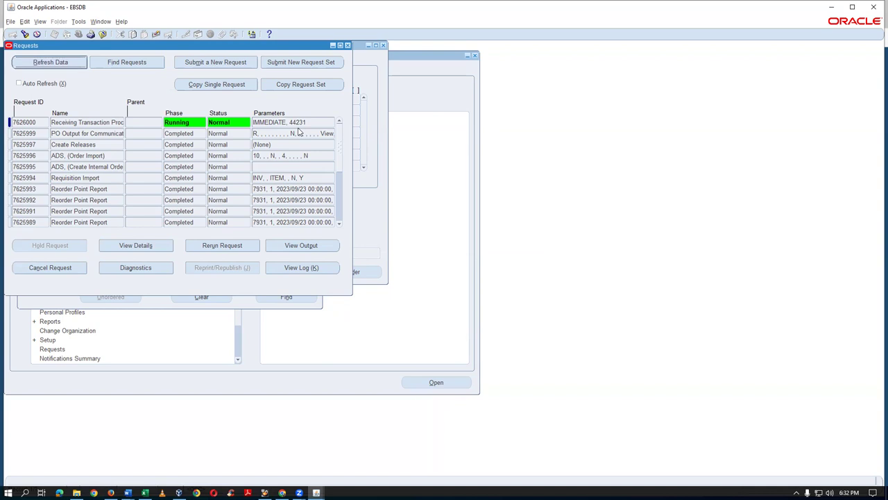
{"action": "key", "text": "alt+r"}
{"action": "key", "text": "alt+r"}
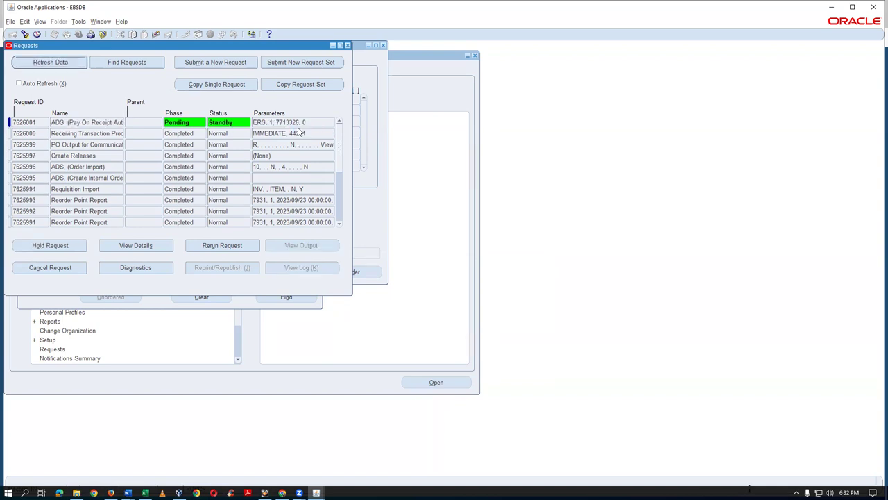
{"action": "left_click", "coordinate": [340, 46]}
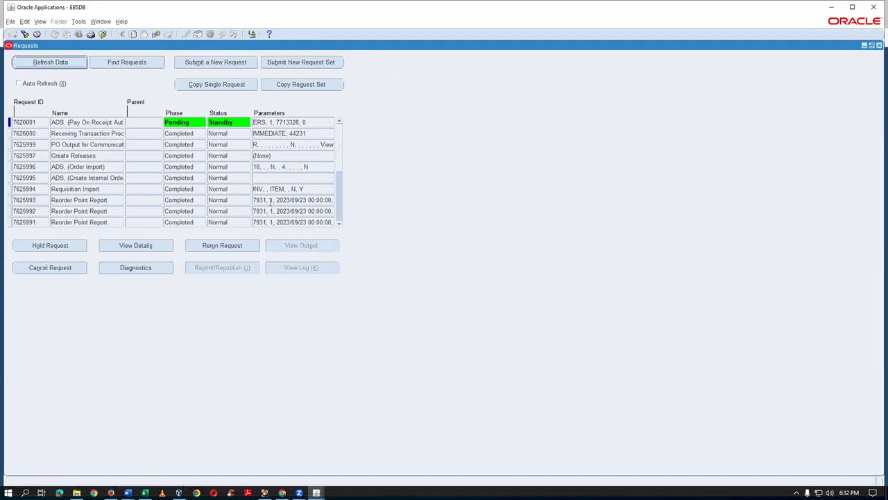
{"action": "left_click", "coordinate": [878, 46]}
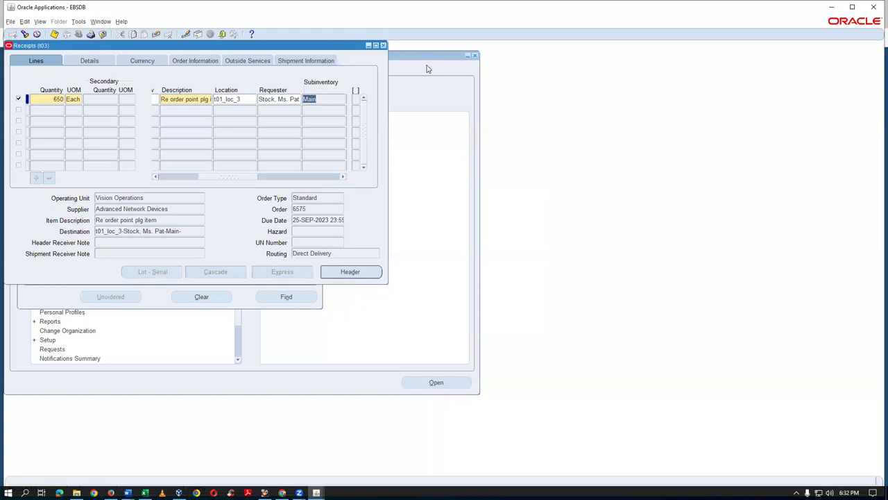
{"action": "left_click", "coordinate": [383, 46]}
{"action": "left_click", "coordinate": [113, 183]}
{"action": "key", "text": "alt+f"}
{"action": "type", "text": "r"}
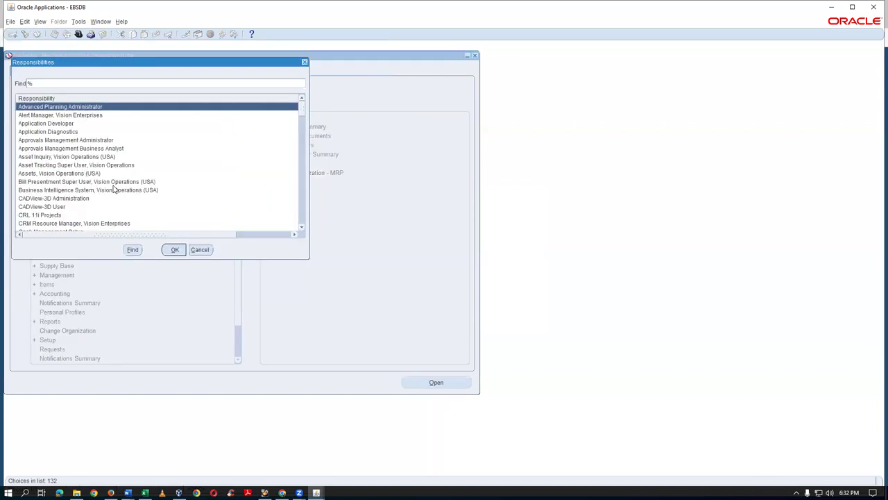
{"action": "type", "text": "o"}
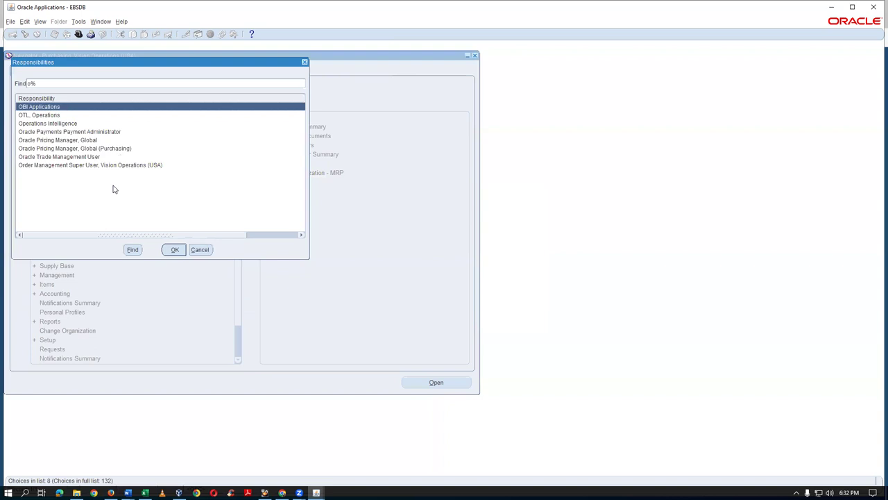
{"action": "key", "text": "BackSpace"}
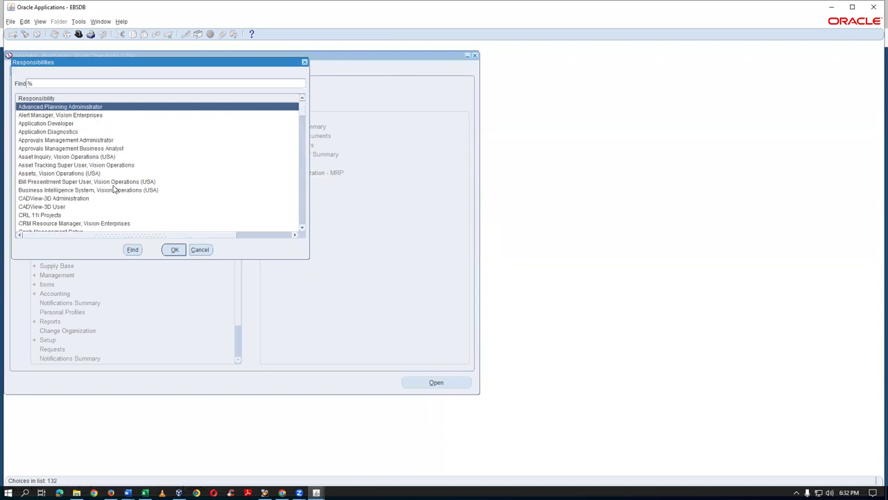
{"action": "type", "text": "i"}
{"action": "key", "text": "BackSpace"}
{"action": "key", "text": "Escape"}
Switch the responsibility to Inventory, Vision Operations (USA).
{"action": "key", "text": "alt+f"}
{"action": "type", "text": "rin"}
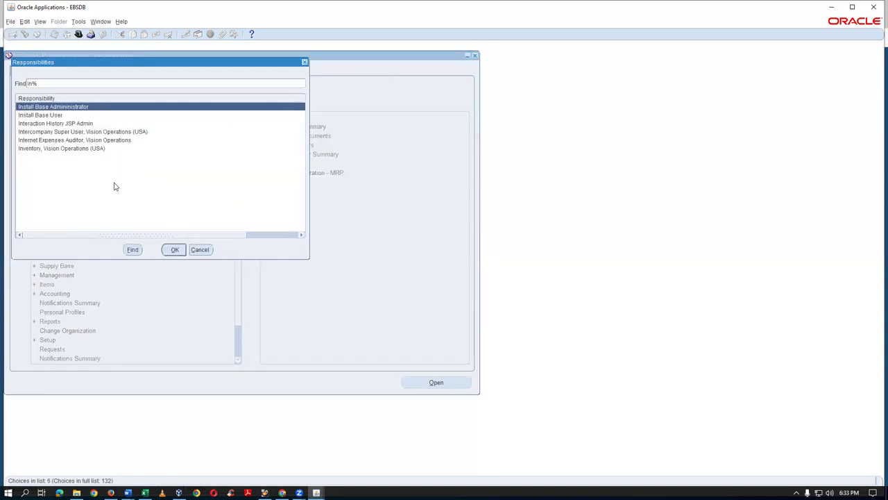
{"action": "key", "text": "Down"}
{"action": "key", "text": "Down"}
{"action": "key", "text": "Down"}
{"action": "key", "text": "Down"}
{"action": "key", "text": "Down"}
{"action": "key", "text": "Return"}
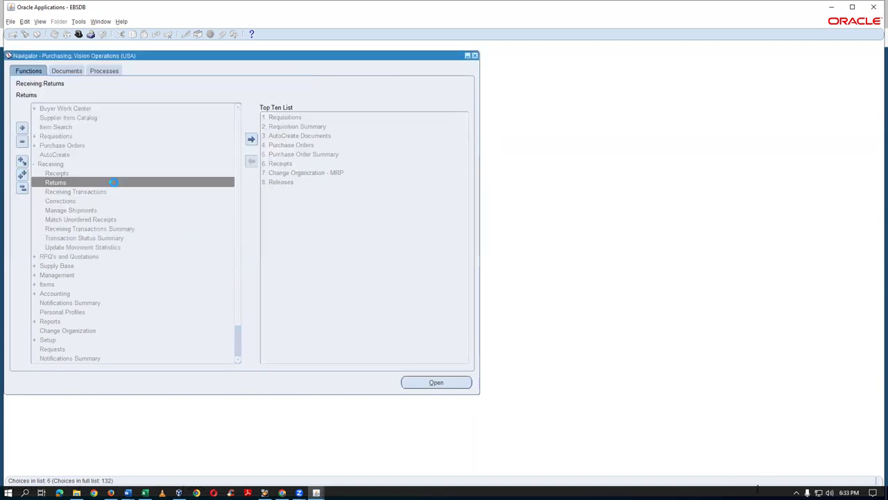
Open the on-hand quantity query under On-hand, Availability for organization t03 (t01_inv_3).
{"action": "double_click", "coordinate": [113, 127]}
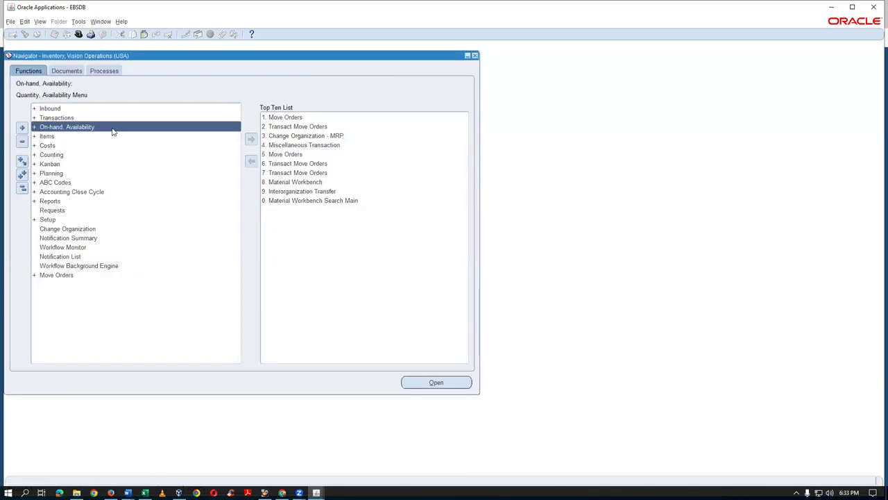
{"action": "left_click", "coordinate": [113, 135]}
{"action": "double_click", "coordinate": [112, 136]}
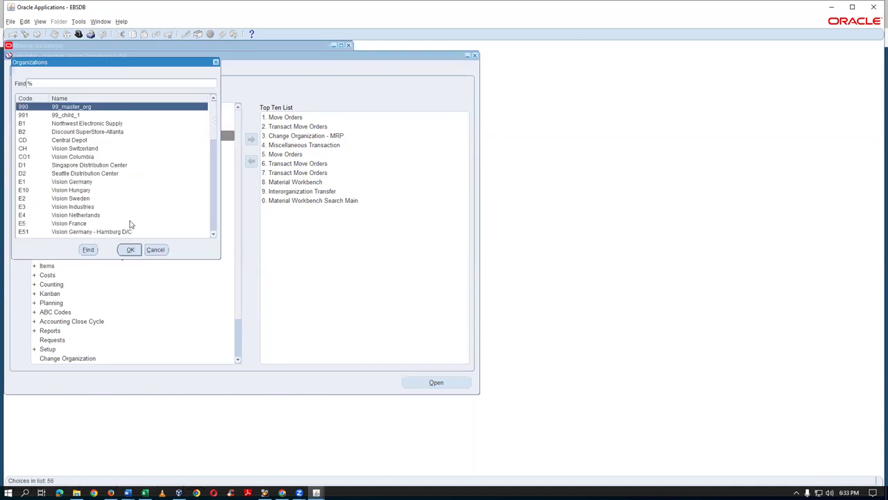
{"action": "type", "text": "t0"}
{"action": "left_click", "coordinate": [78, 131]}
{"action": "left_click", "coordinate": [130, 250]}
Query the on-hand material for t0130_ROP_item and widen the Material Workbench to check its on-hand quantity.
{"action": "left_click", "coordinate": [120, 210]}
{"action": "type", "text": "t013"}
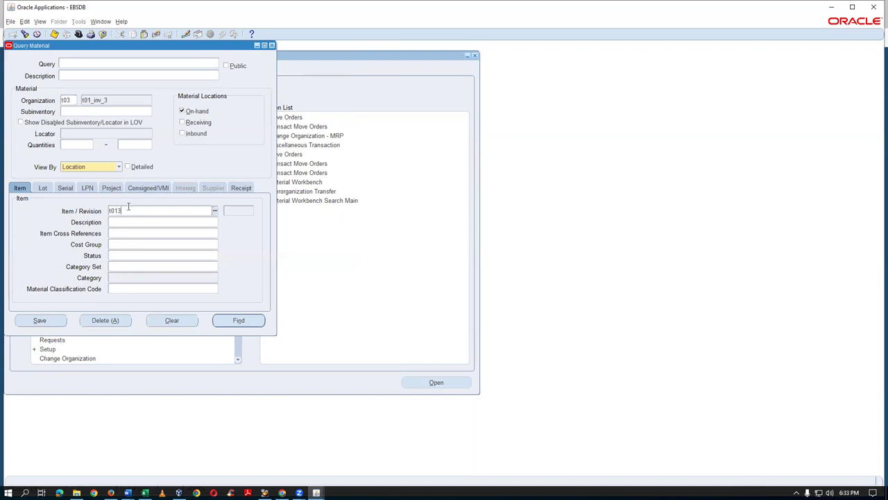
{"action": "type", "text": "0"}
{"action": "key", "text": "Tab"}
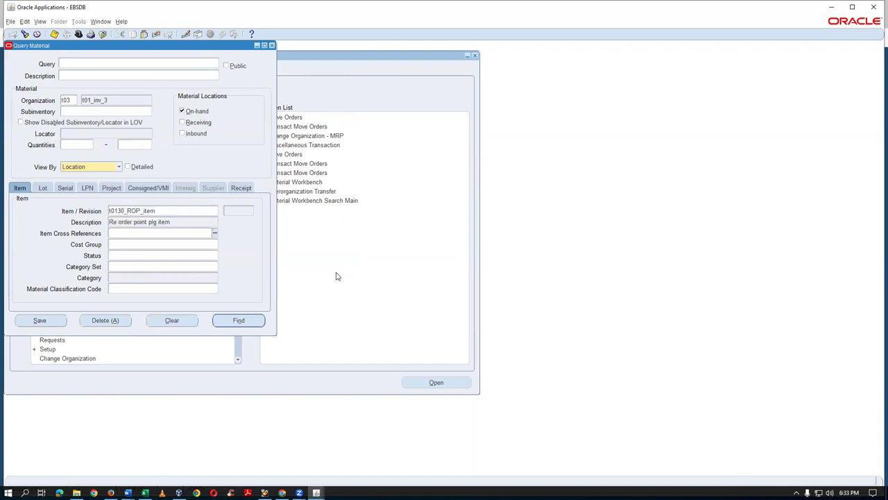
{"action": "left_click", "coordinate": [248, 320]}
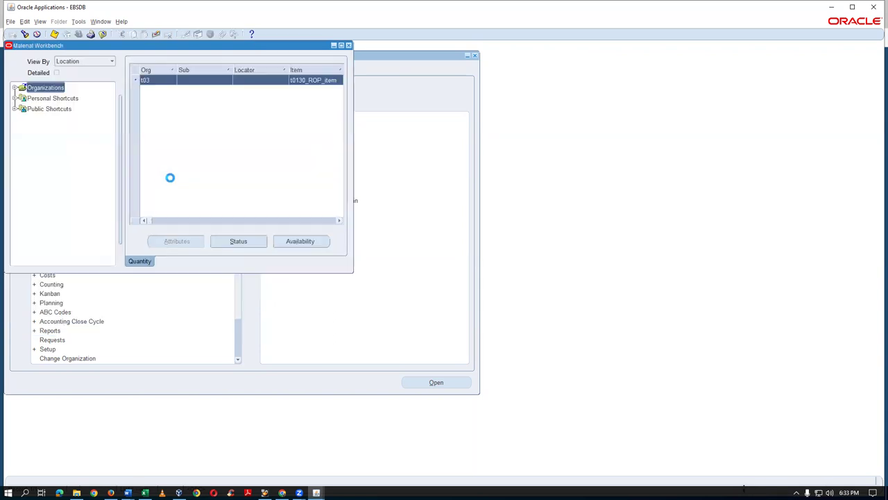
{"action": "left_click_drag", "start_coordinate": [354, 199], "coordinate": [660, 152]}
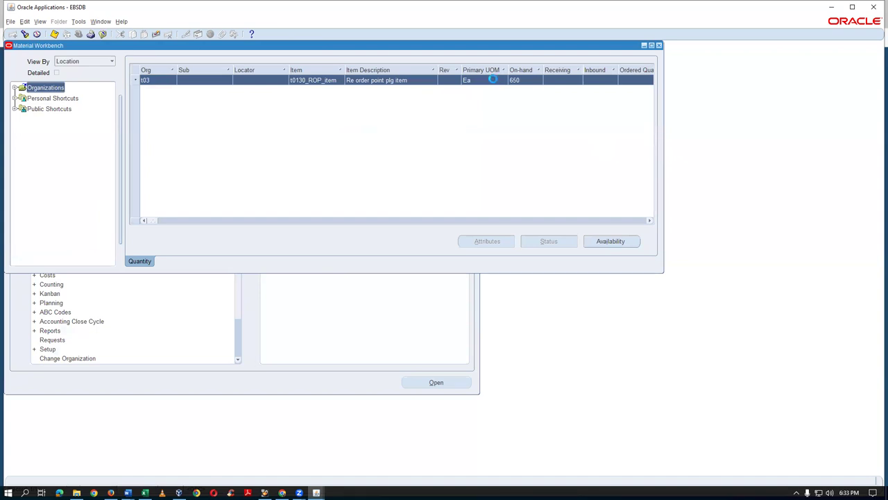
Switch to the Re_Oprder_Point_Plg document in Word and review the re-order point diagram, quantity formulas and lead time definitions.
{"action": "key", "text": "alt+Tab"}
{"action": "key", "text": "alt+Tab"}
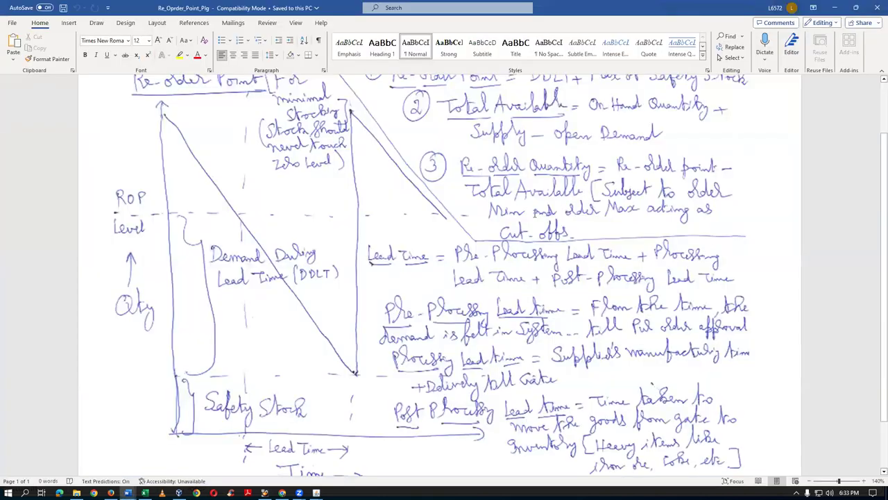
{"action": "scroll", "coordinate": [532, 184], "scroll_direction": "up", "scroll_amount": 2}
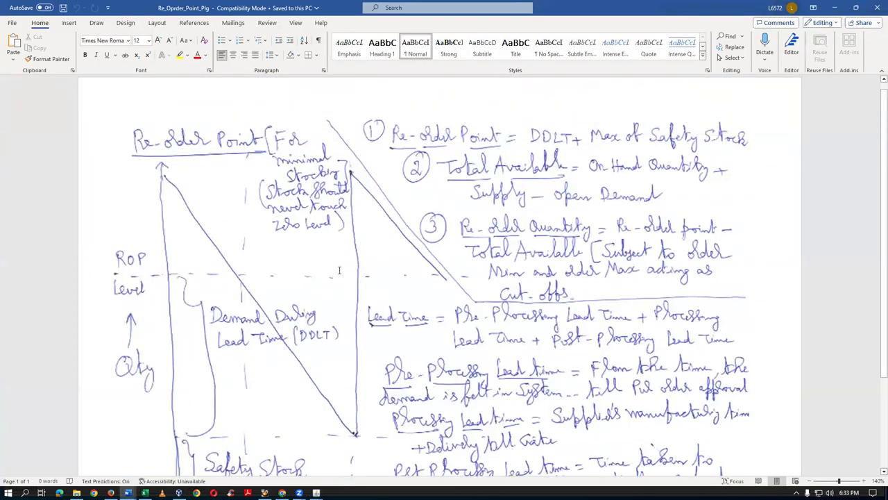
{"action": "scroll", "coordinate": [273, 361], "scroll_direction": "down", "scroll_amount": 3}
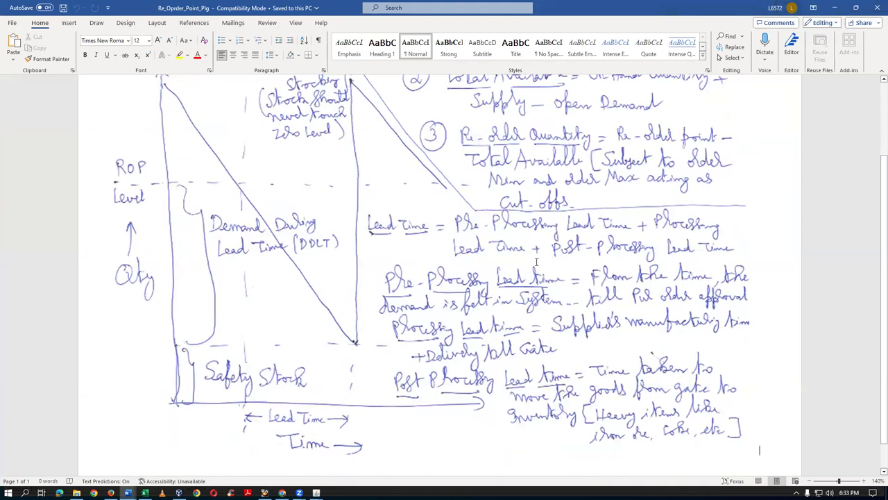
{"action": "scroll", "coordinate": [209, 396], "scroll_direction": "up", "scroll_amount": 3}
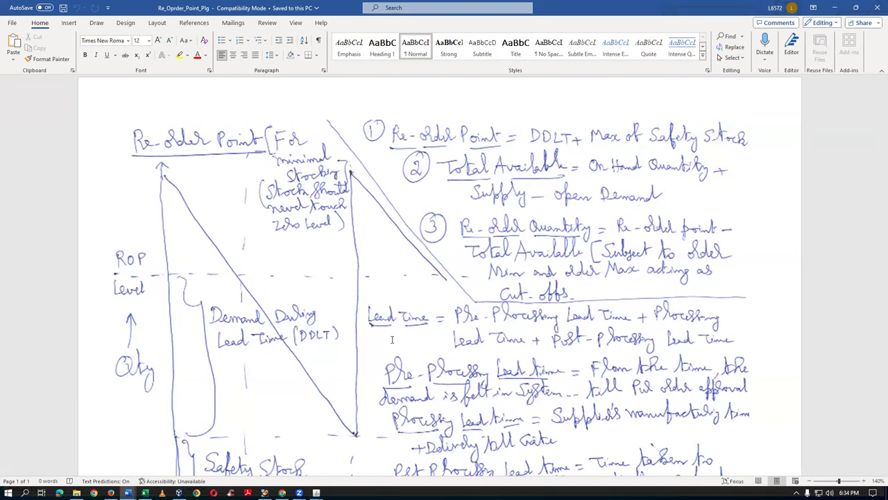
{"action": "scroll", "coordinate": [413, 444], "scroll_direction": "down", "scroll_amount": 1}
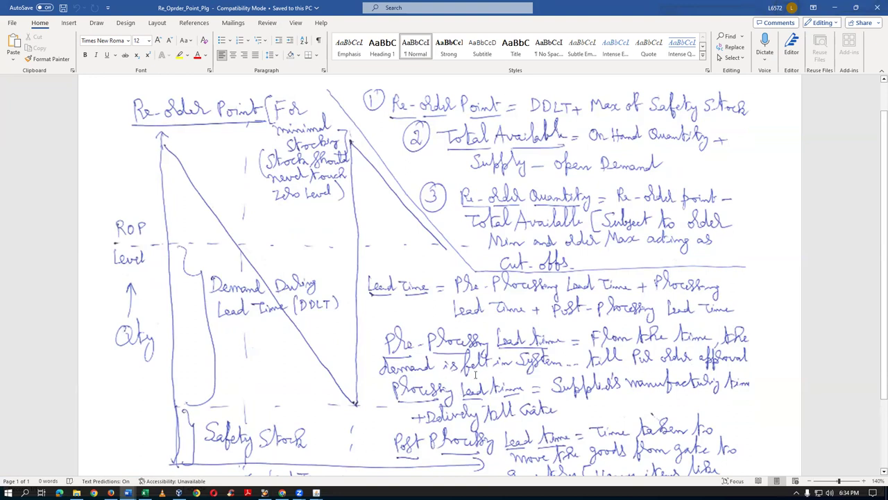
{"action": "scroll", "coordinate": [474, 374], "scroll_direction": "up", "scroll_amount": 1}
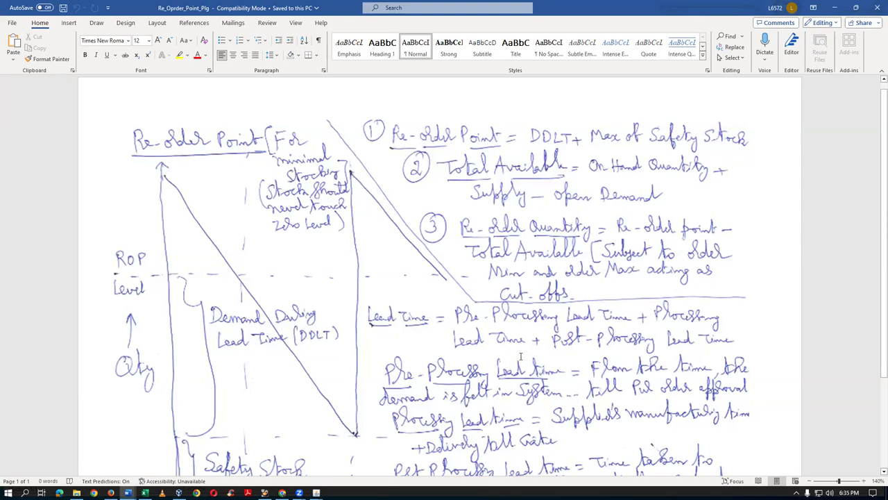
{"action": "scroll", "coordinate": [510, 360], "scroll_direction": "down", "scroll_amount": 2}
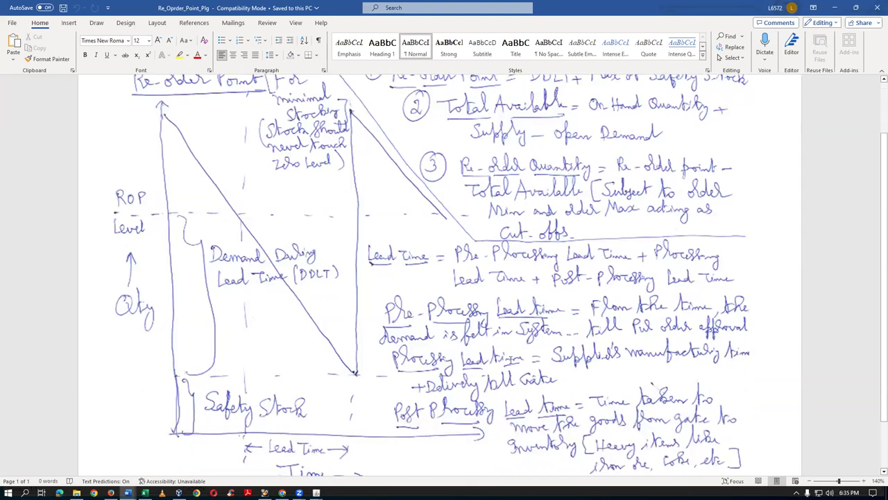